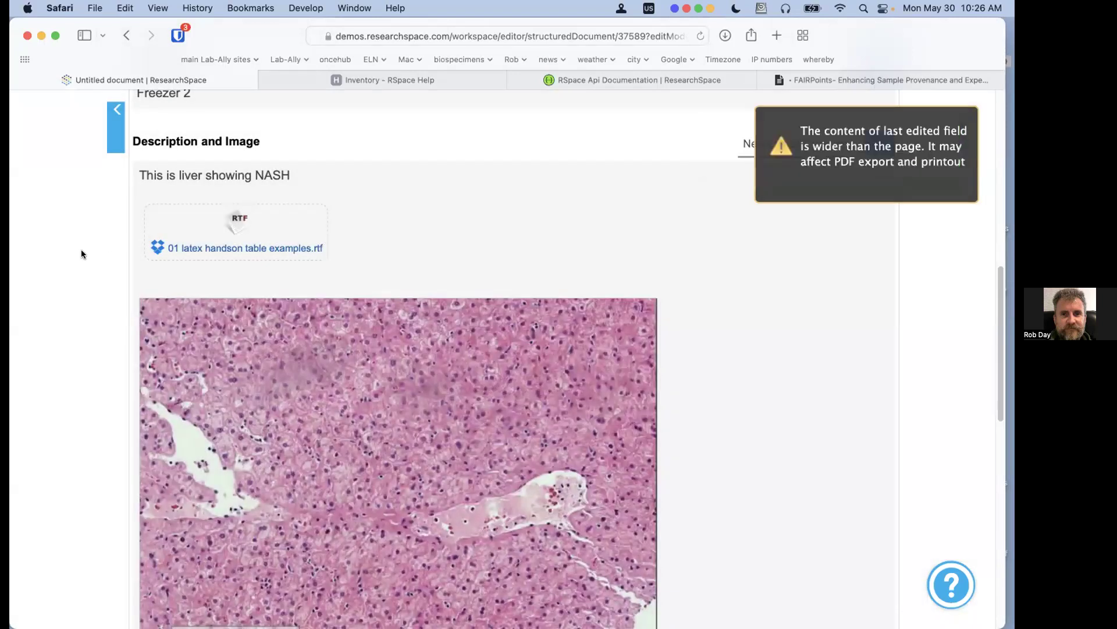
Leave the current document and open content example_Copy from the workspace list
scroll(82, 254, "up", 10)
left_click(449, 145)
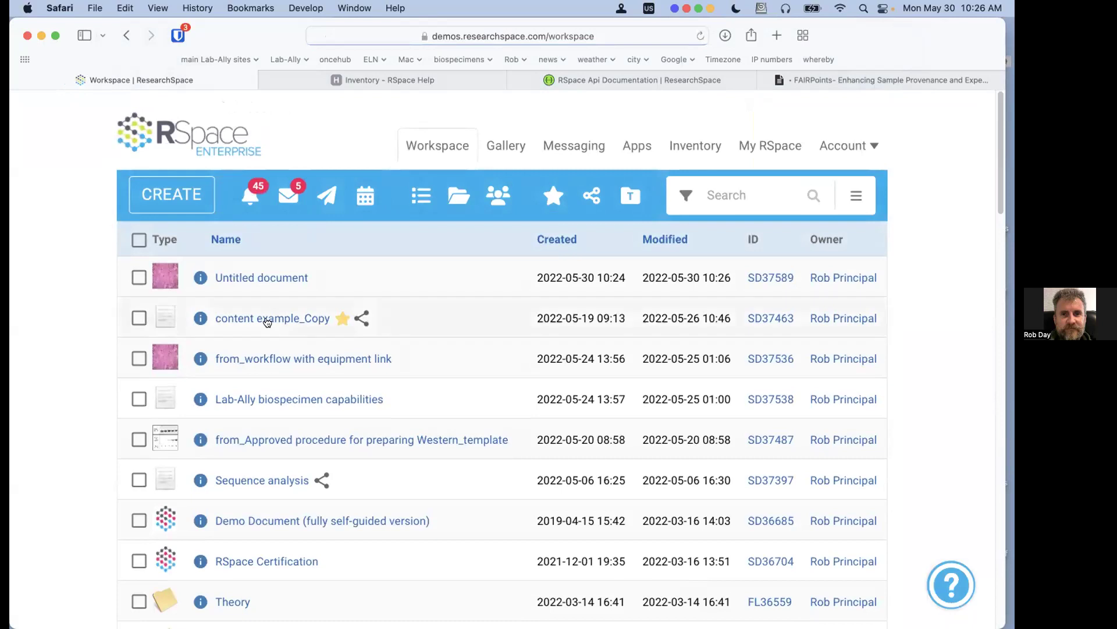
left_click(268, 320)
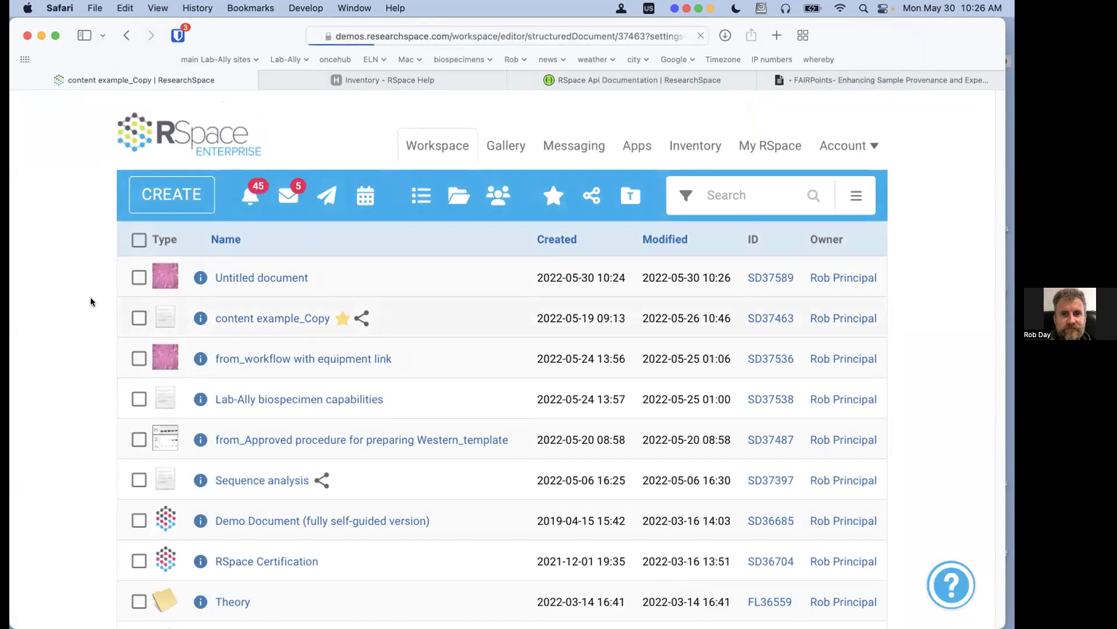
Look through the document's rich text samples, annotated images and attached files in the Images and other files section
scroll(582, 416, "down", 8)
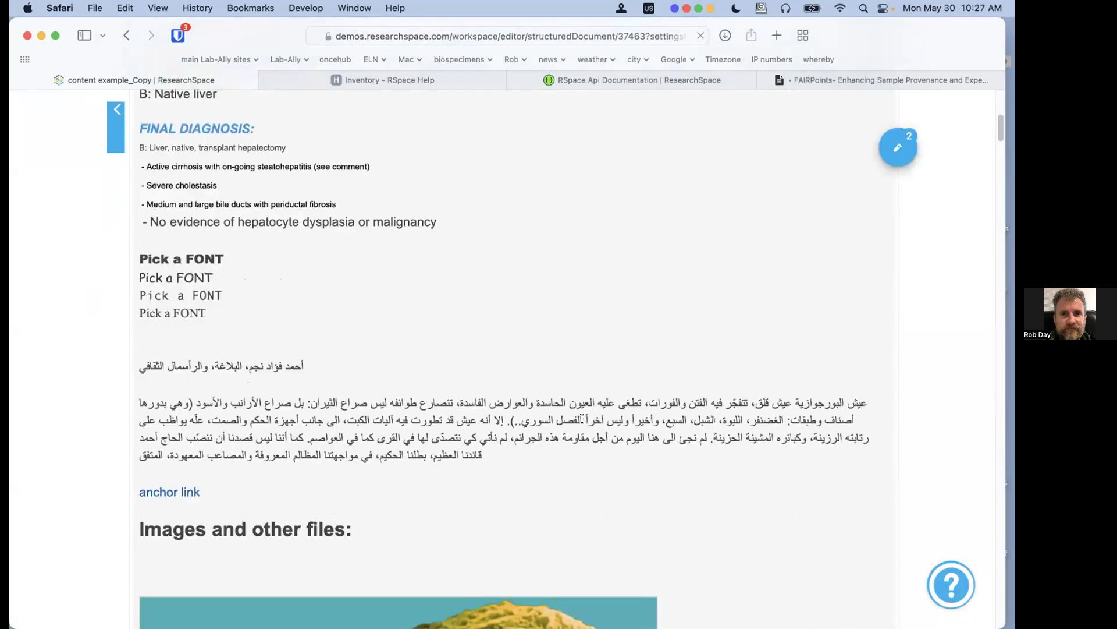
scroll(582, 417, "down", 8)
scroll(771, 382, "down", 2)
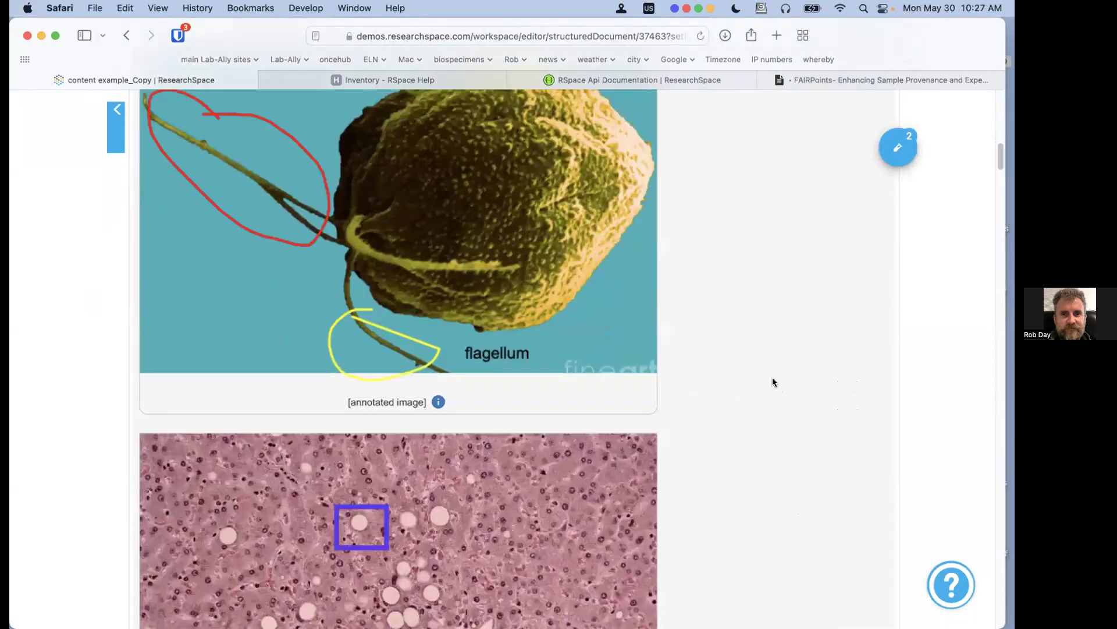
scroll(773, 382, "down", 12)
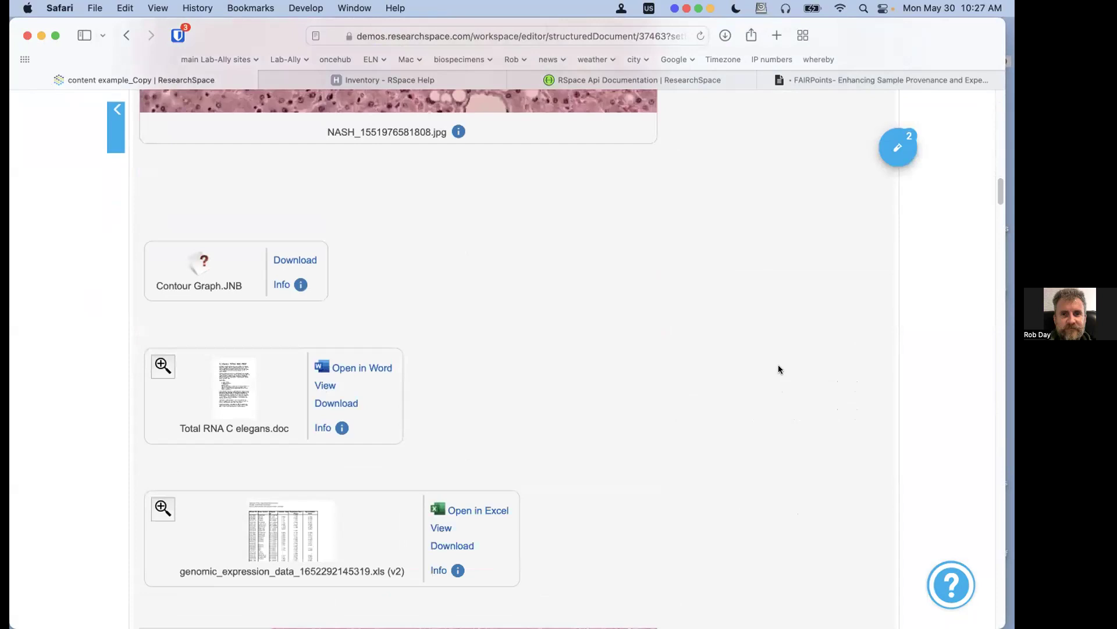
scroll(749, 357, "down", 2)
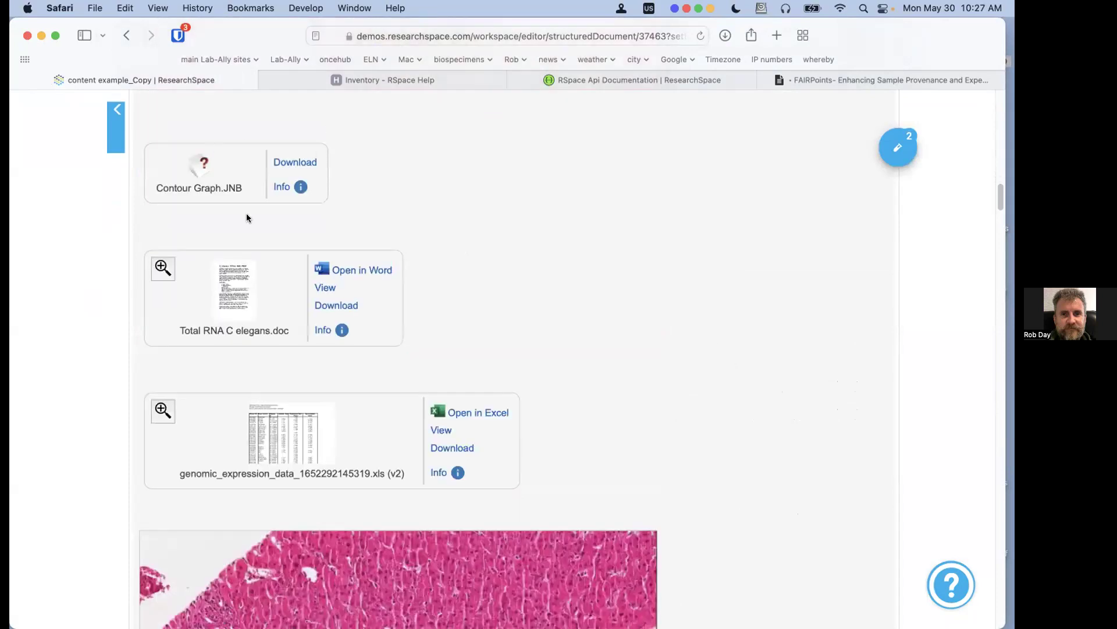
Expand the preview of Total RNA C elegans.doc, view the full document in the PDF viewer, and close the viewer
left_click(167, 279)
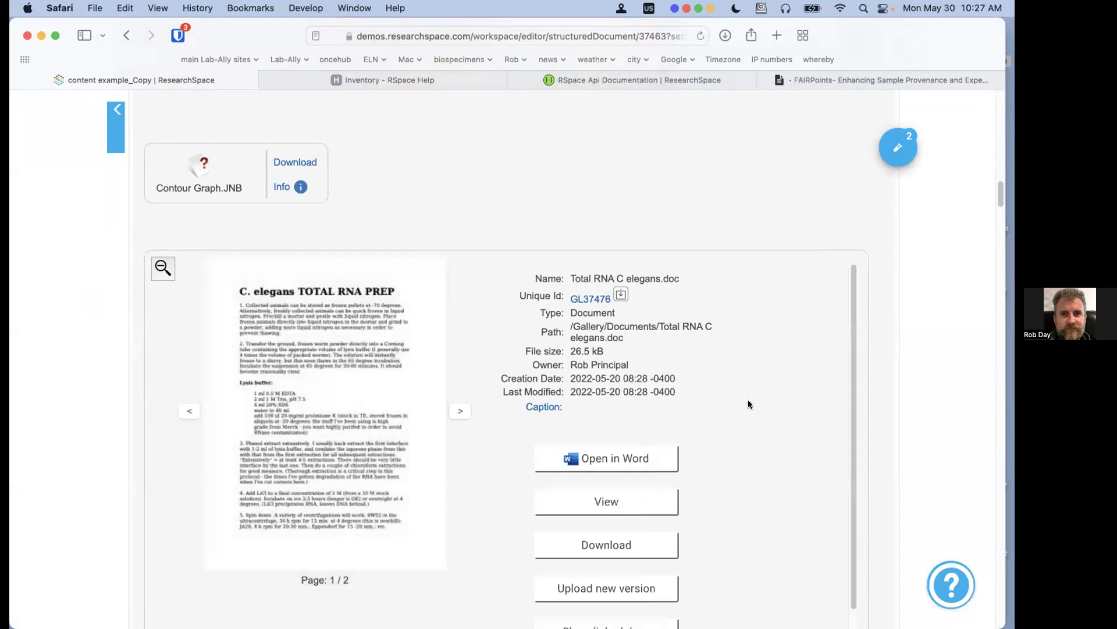
left_click(624, 500)
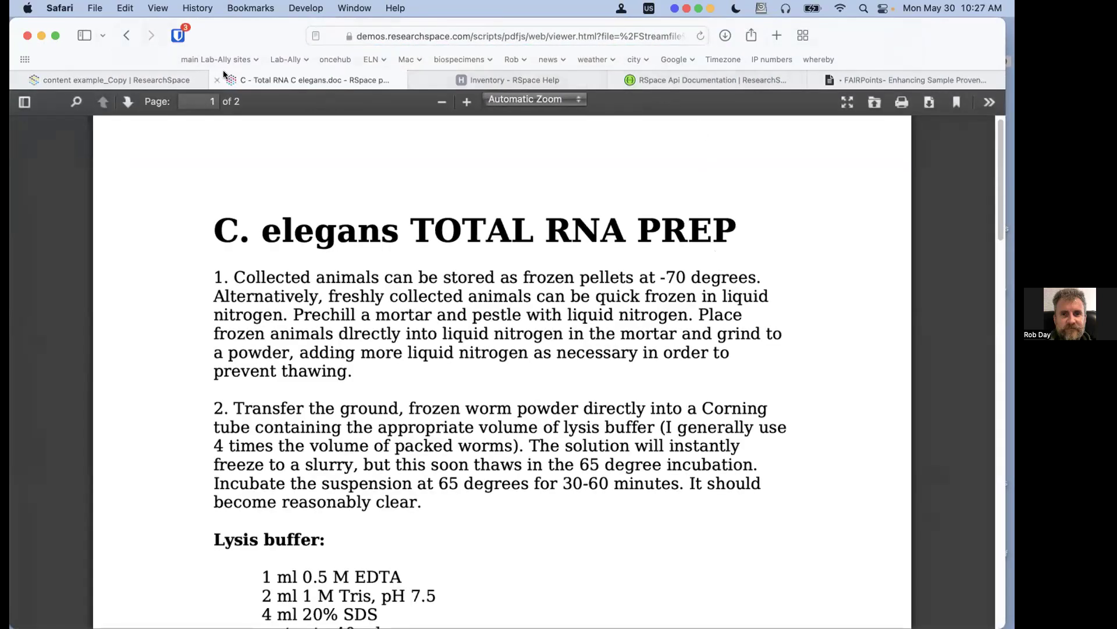
left_click(217, 79)
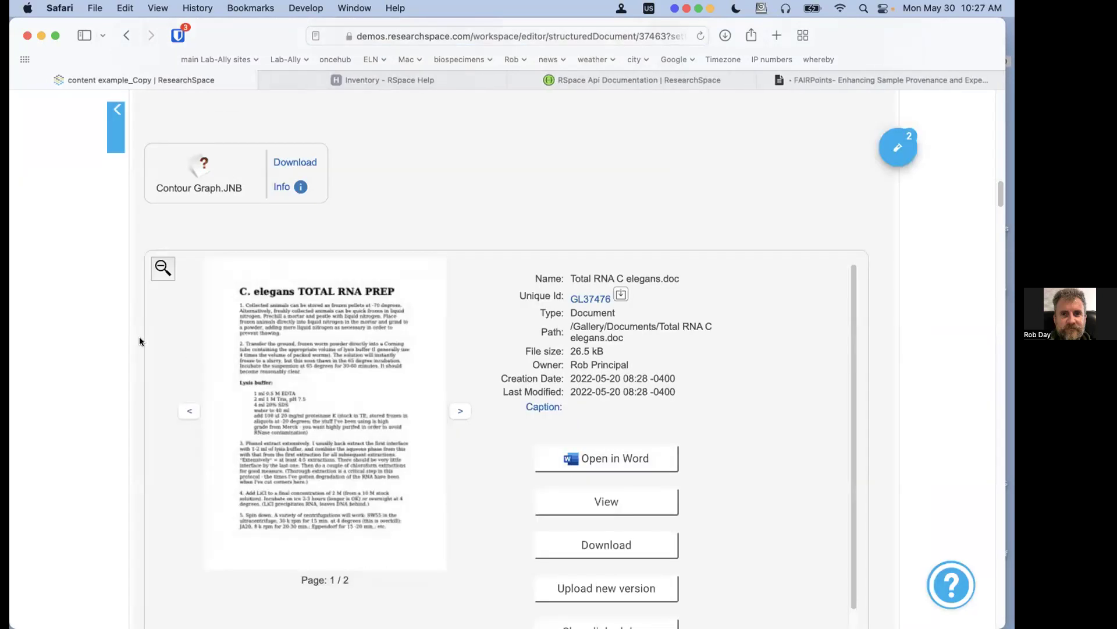
Look through the remaining attachments, the tables with embedded images and sample data, and the Equations section
scroll(435, 354, "down", 20)
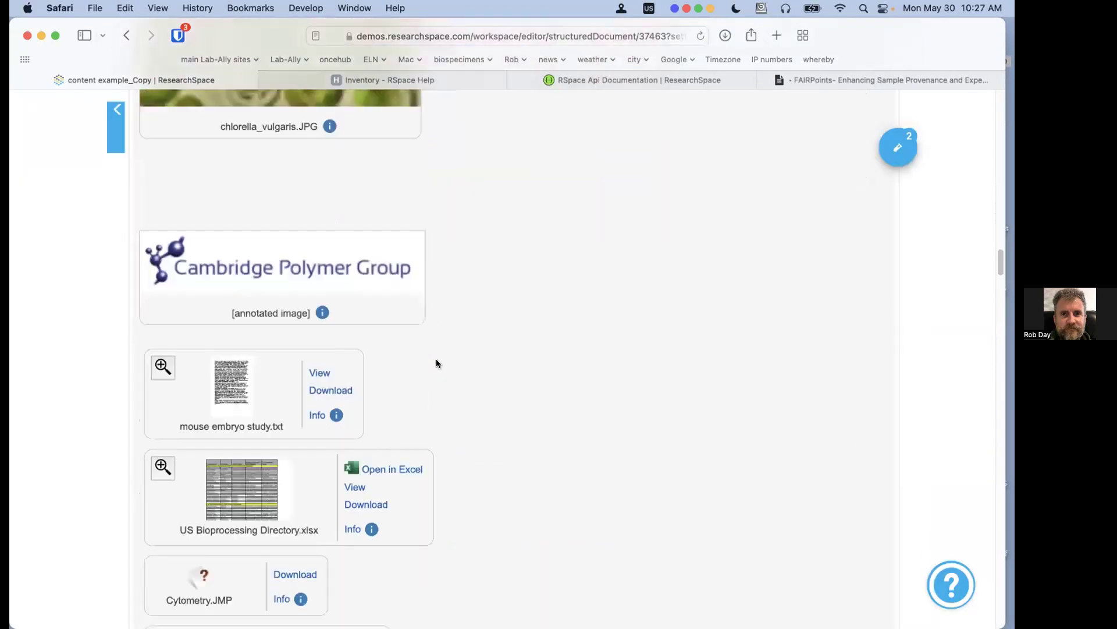
scroll(436, 363, "down", 15)
scroll(460, 259, "up", 3)
scroll(483, 273, "down", 9)
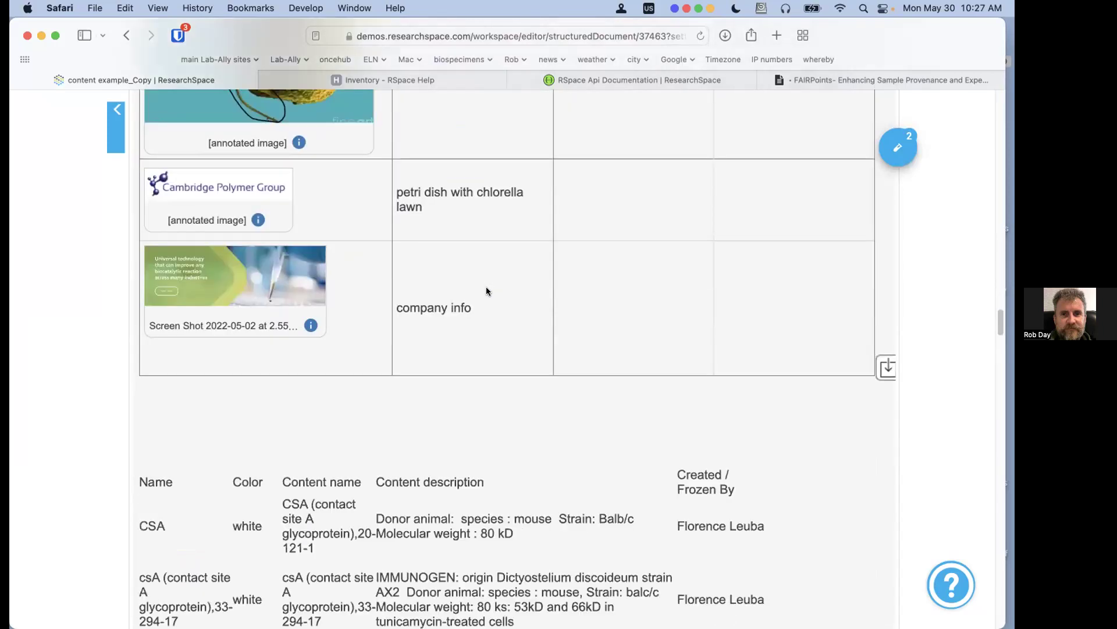
scroll(492, 289, "down", 10)
scroll(497, 290, "down", 13)
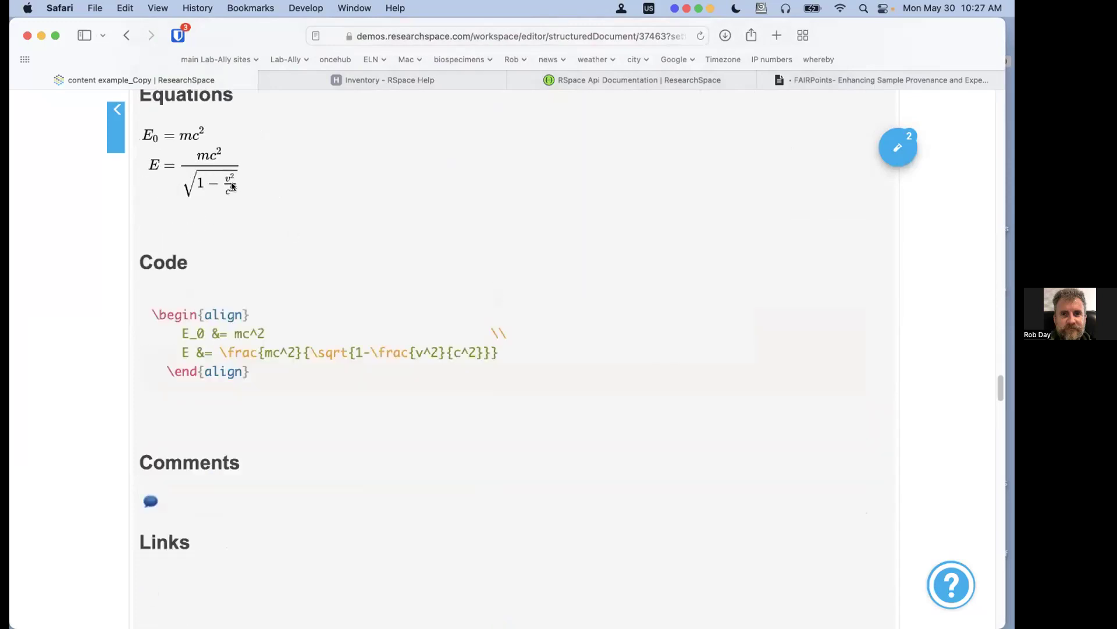
Review the code block and read the comment thread in the Comments section, closing it without adding a comment
scroll(349, 274, "down", 1)
scroll(343, 298, "down", 8)
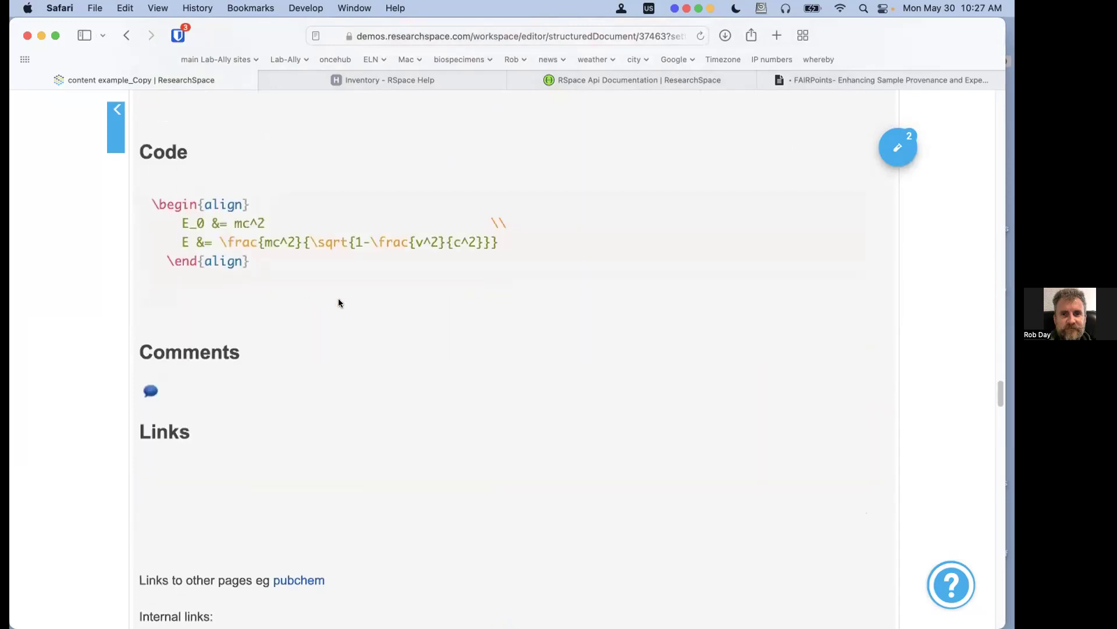
left_click(150, 282)
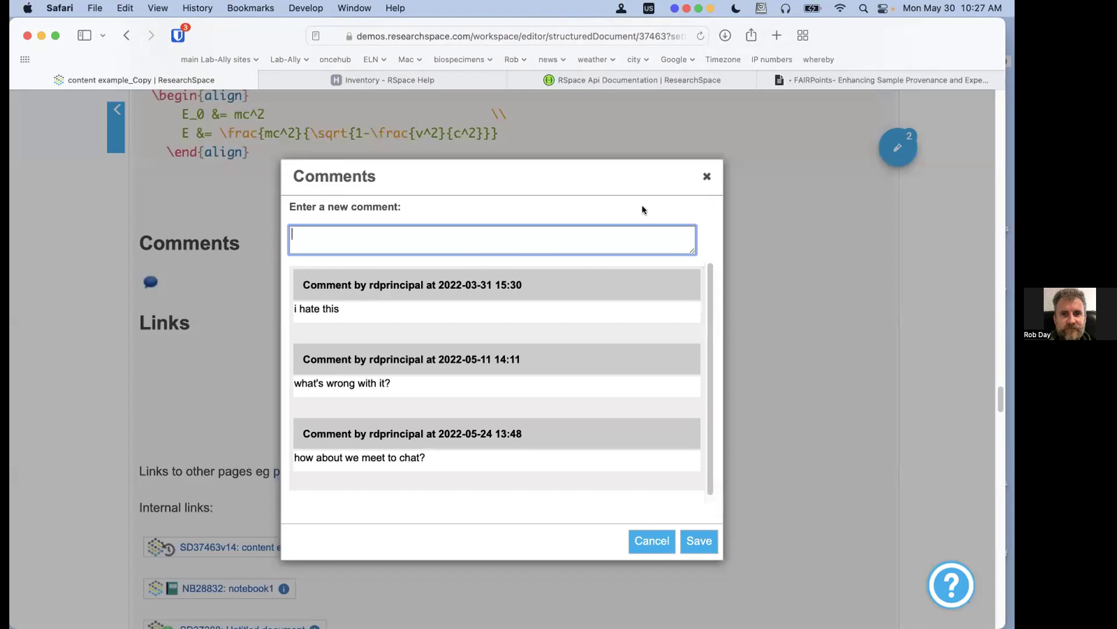
left_click(704, 178)
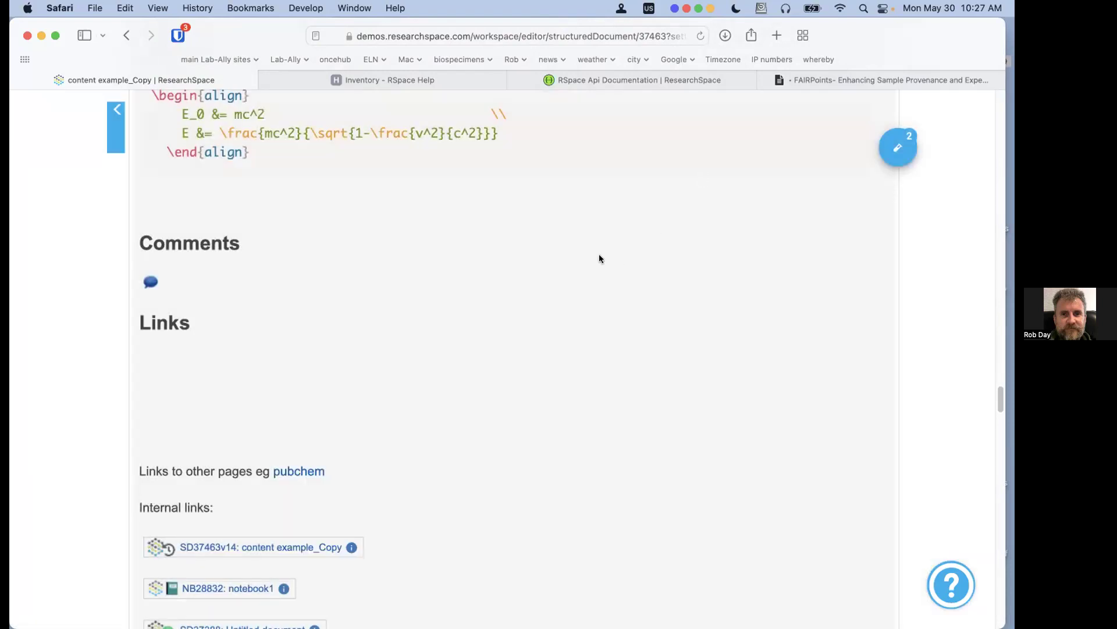
Examine the internal links, the Dropbox and GitHub file links, and the links to files in existing filestores
scroll(596, 260, "down", 10)
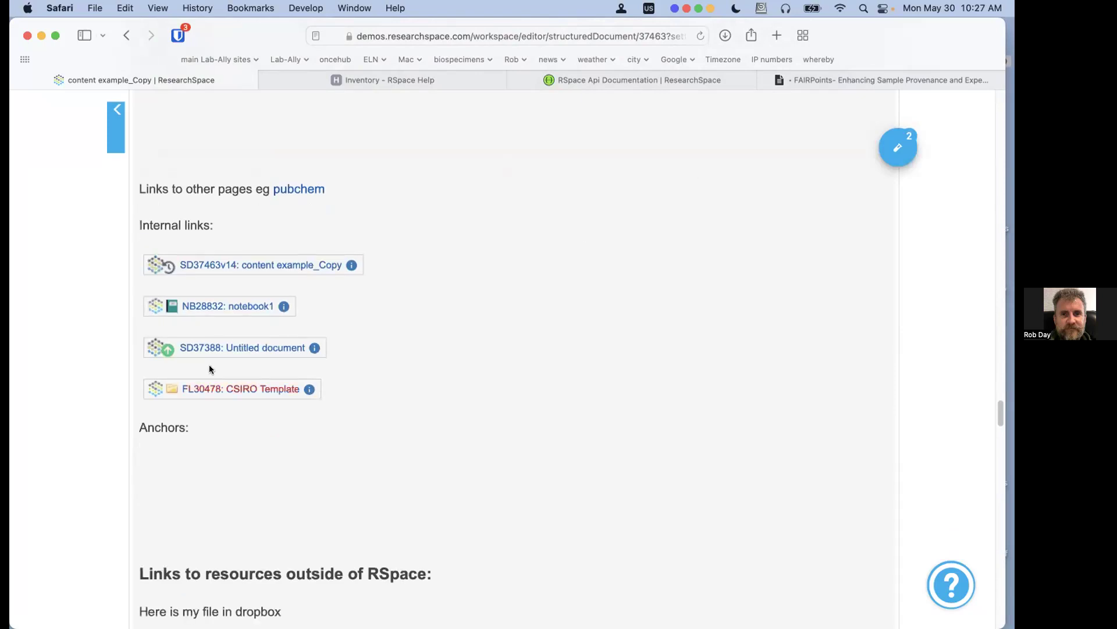
scroll(536, 357, "down", 5)
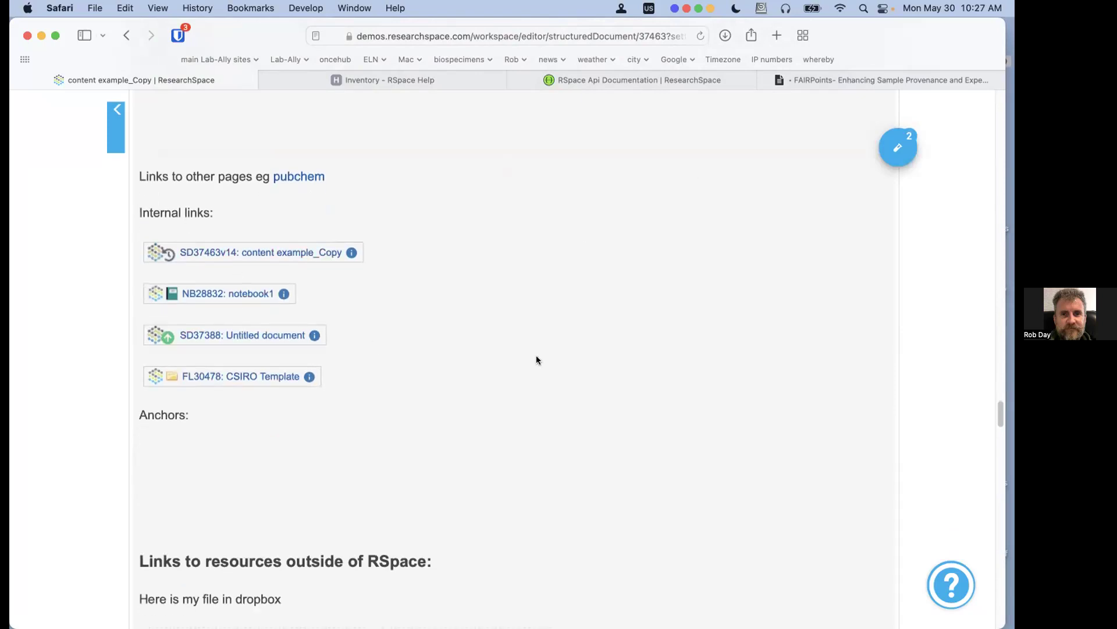
scroll(536, 357, "down", 9)
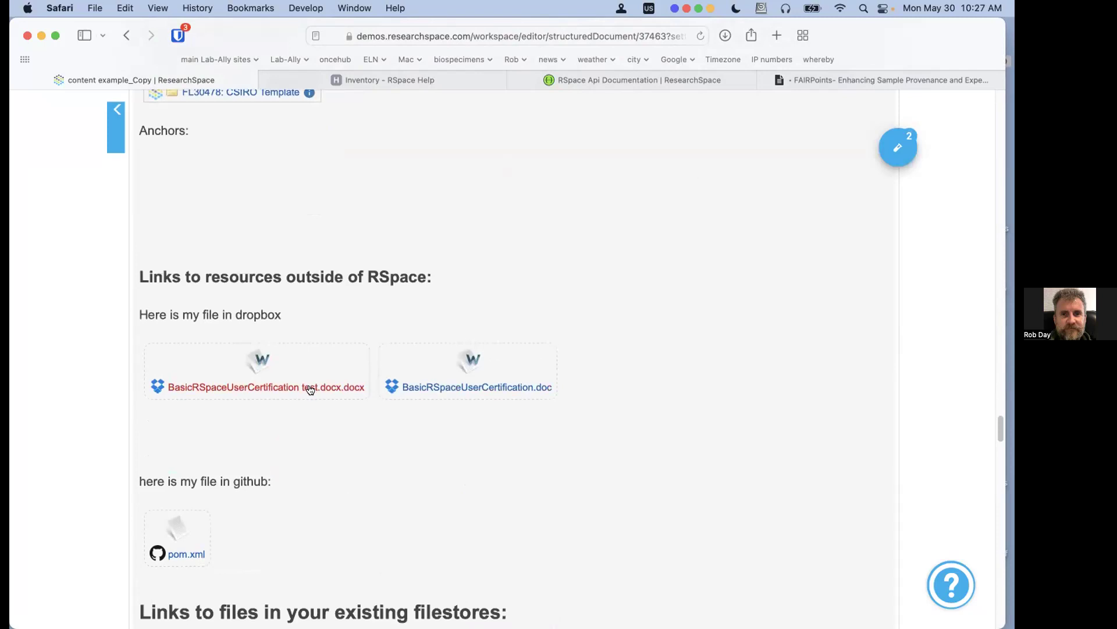
scroll(276, 341, "down", 8)
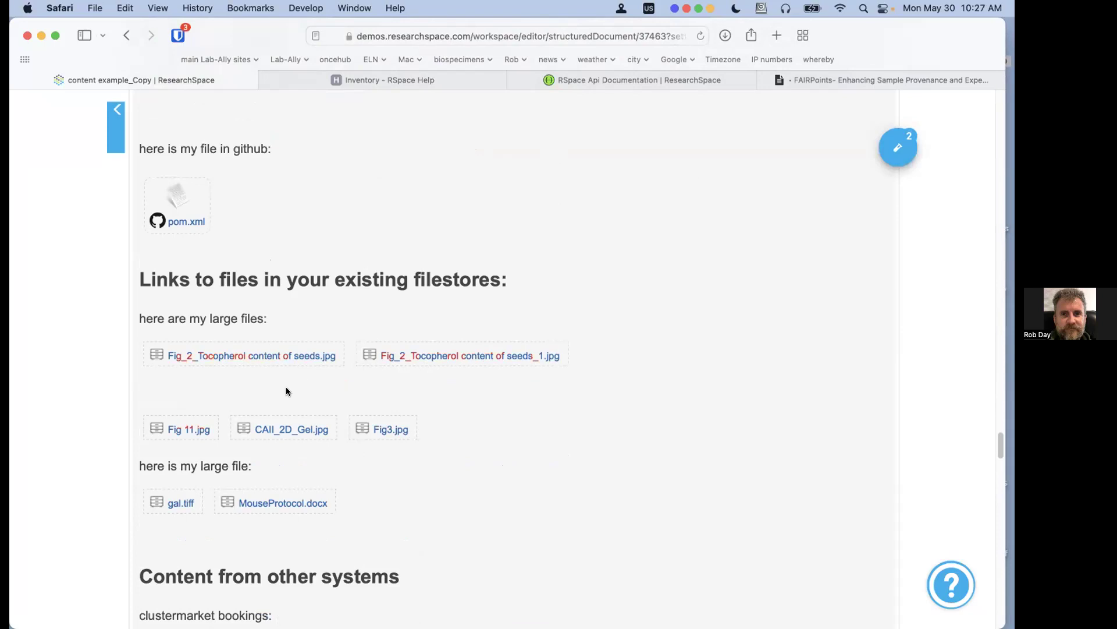
scroll(285, 390, "down", 3)
scroll(477, 400, "down", 15)
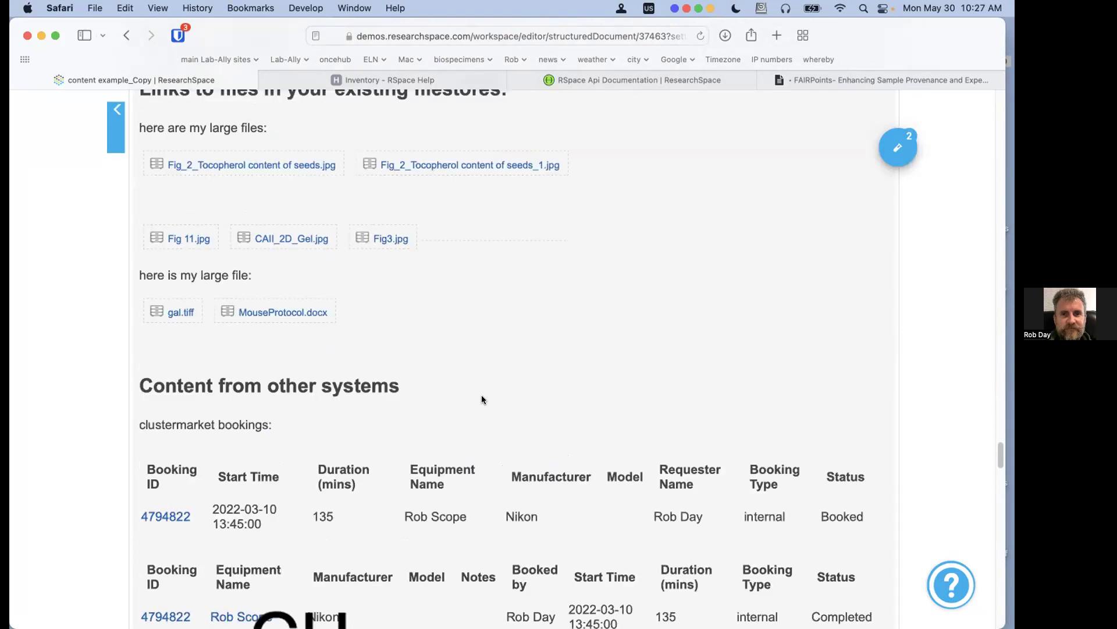
Examine the chemistry structures and the exported inventory CSV attached at the end of the document
scroll(480, 397, "down", 3)
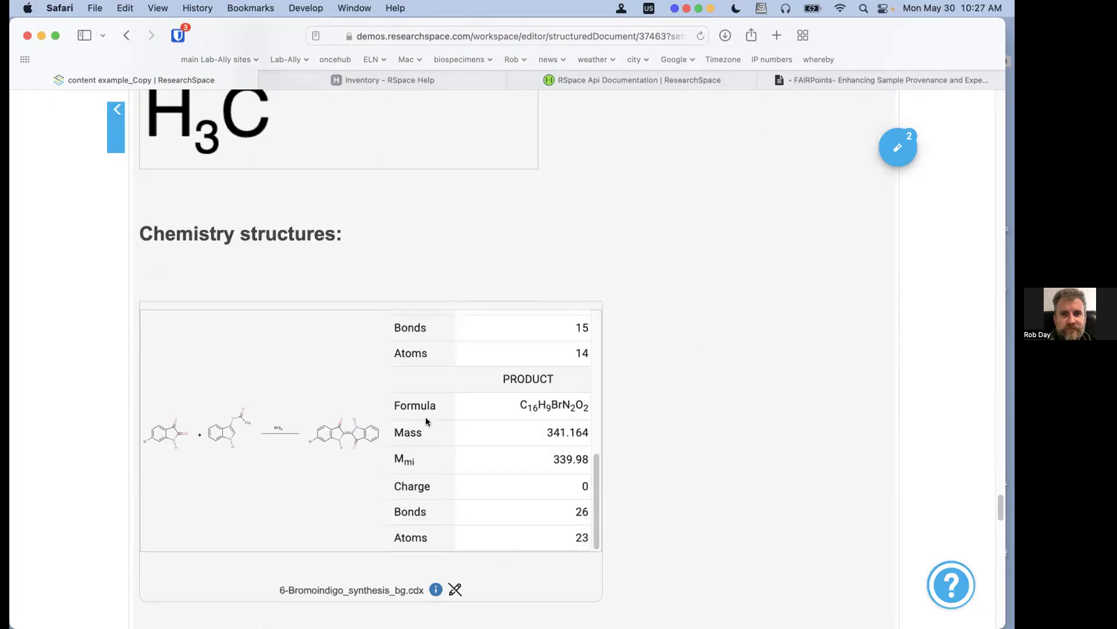
scroll(598, 409, "down", 20)
scroll(623, 410, "down", 15)
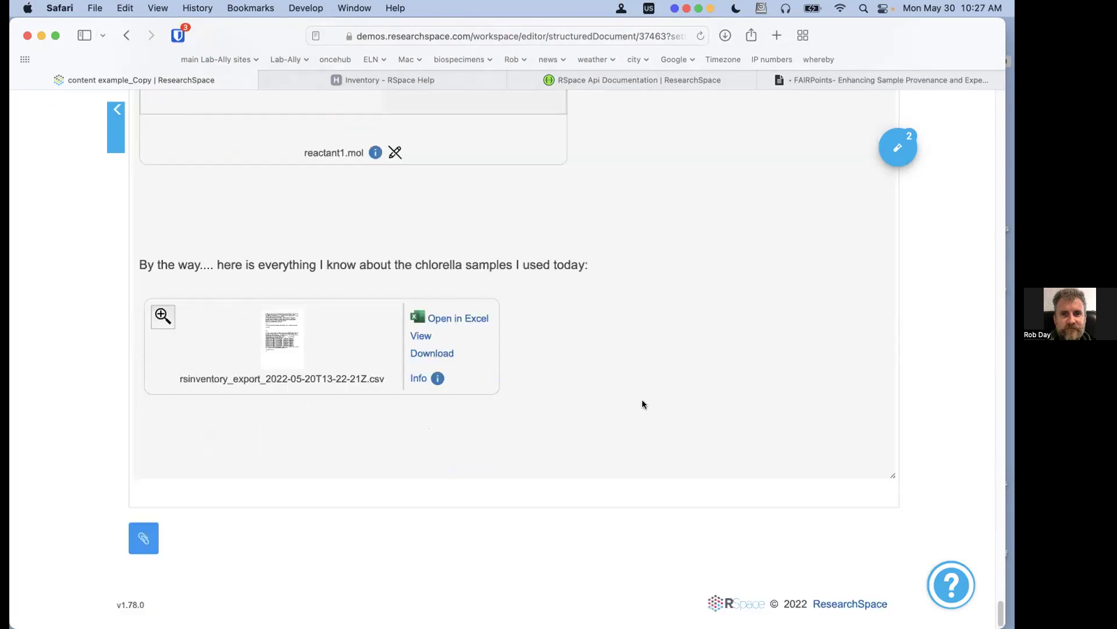
Return to the start of the document and switch to RSpace Inventory
scroll(642, 403, "up", 8)
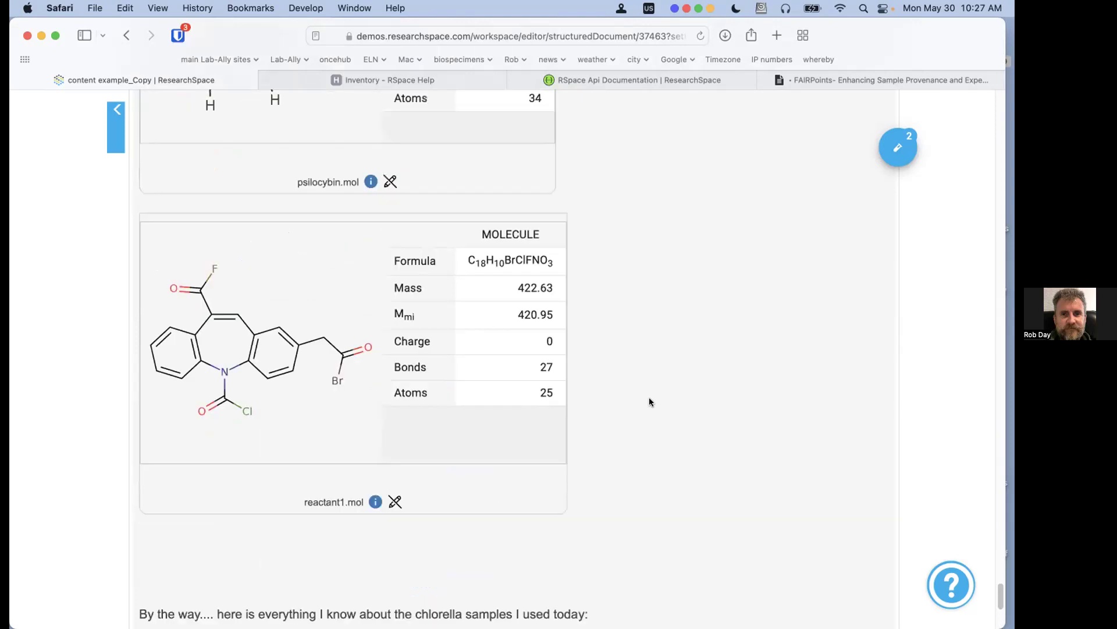
scroll(651, 402, "up", 20)
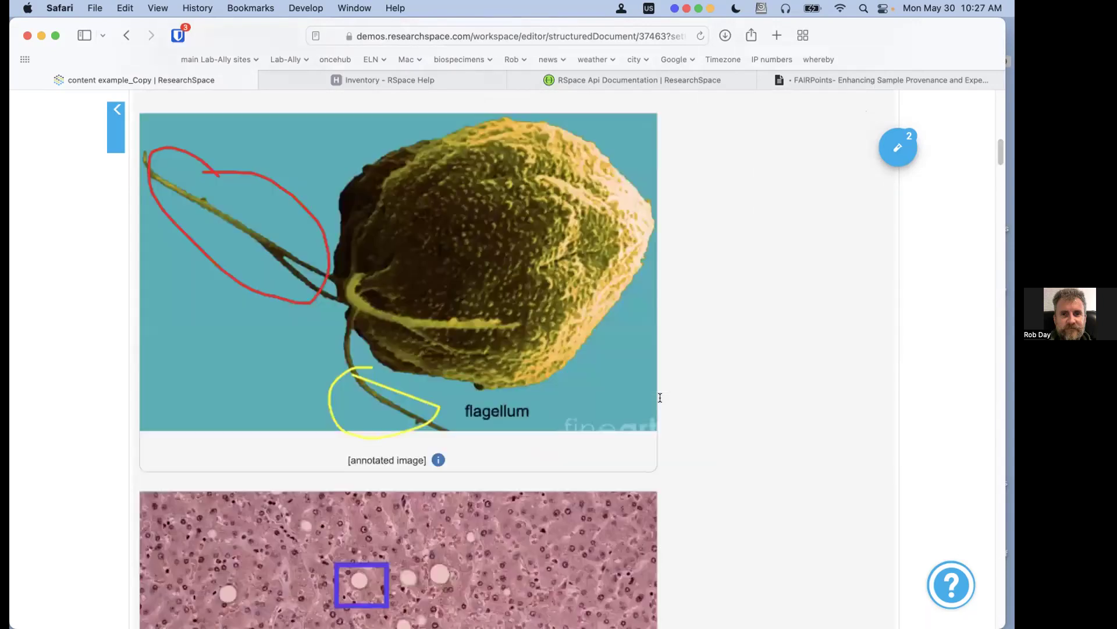
scroll(660, 397, "up", 15)
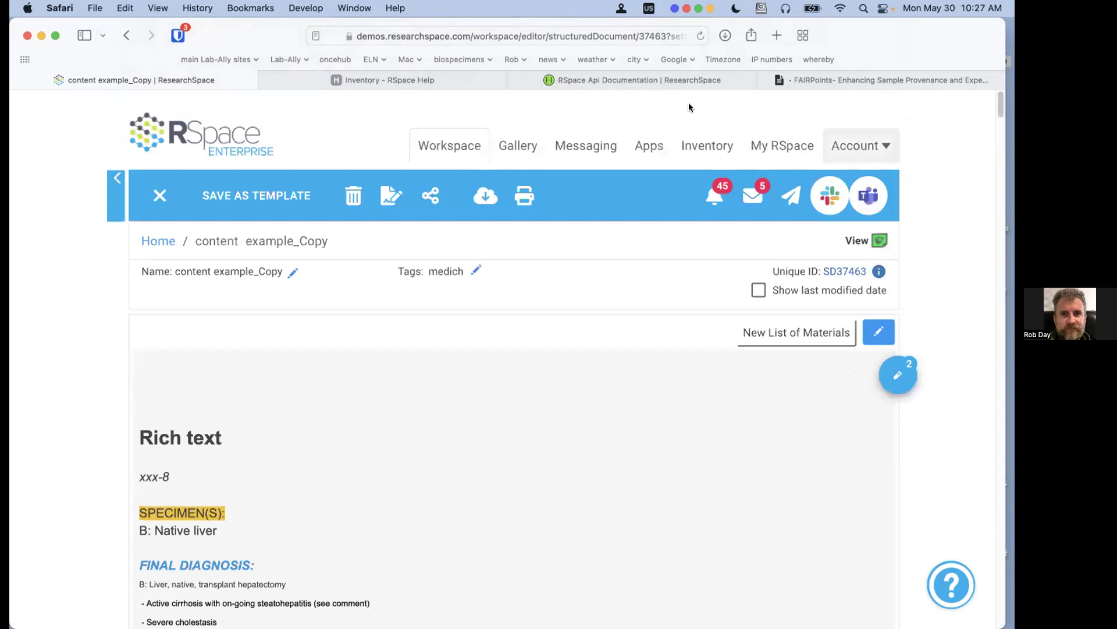
left_click(707, 146)
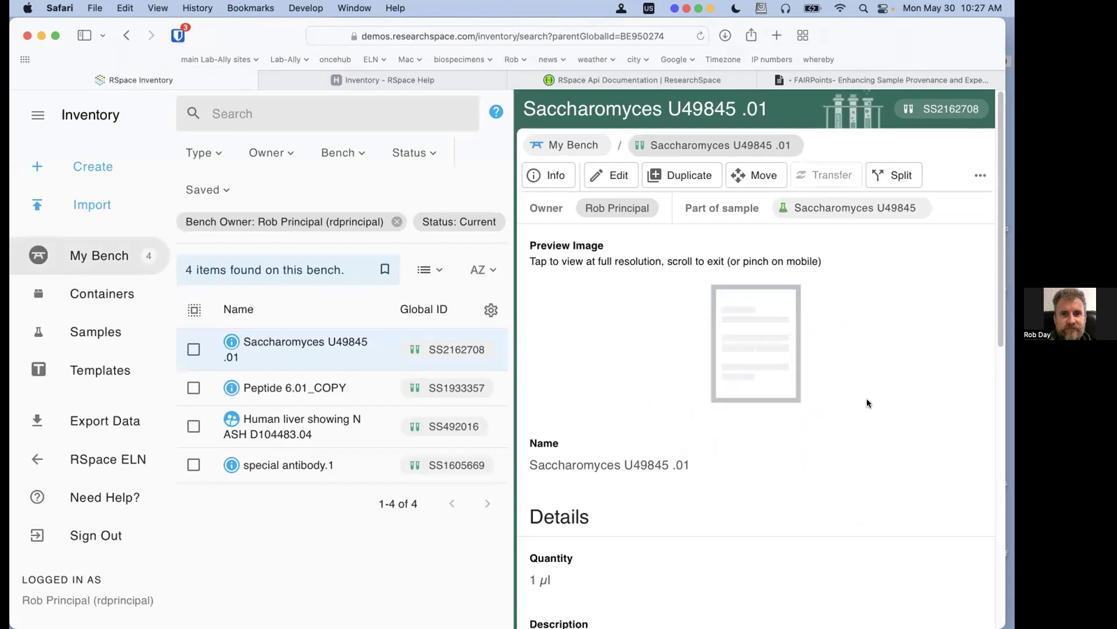
Switch to the RSpace Inventory API documentation, look over its overview and endpoints, and highlight the page's web address
left_click(685, 84)
scroll(648, 271, "down", 5)
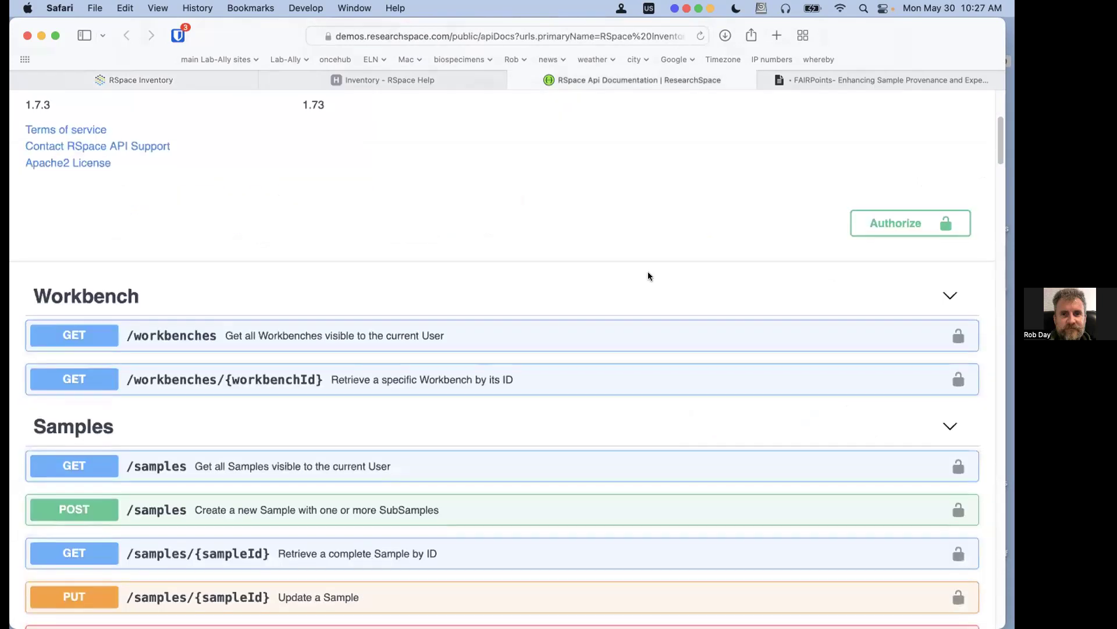
scroll(648, 276, "down", 15)
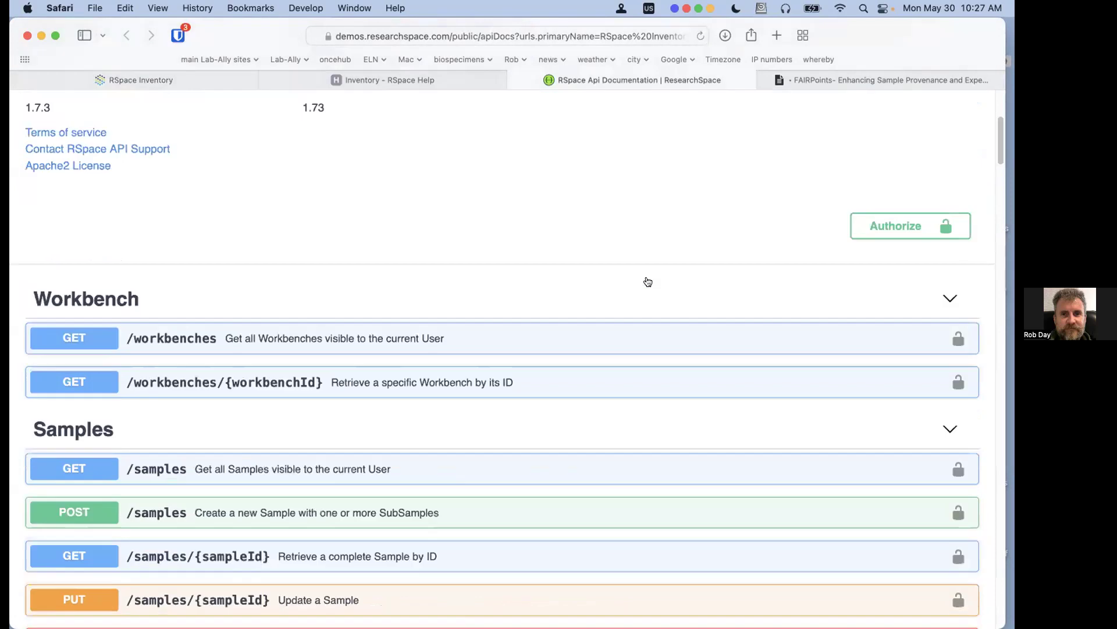
scroll(648, 282, "up", 5)
left_click(509, 36)
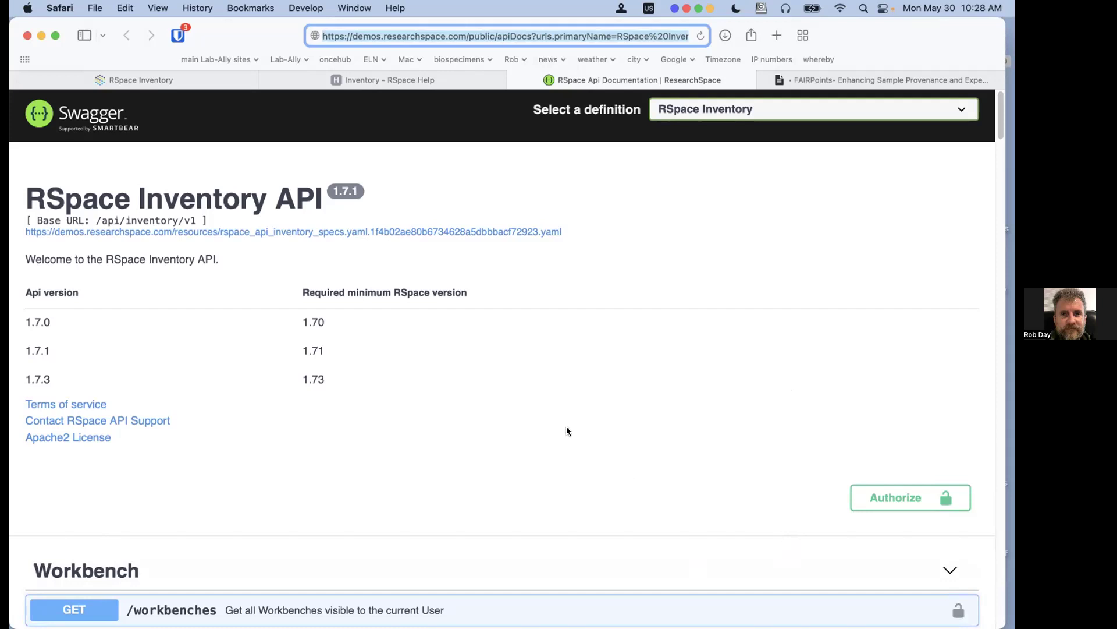
left_click(547, 442)
Look through the API endpoints from Samples down to Sample Templates and return to the overview
scroll(568, 345, "down", 15)
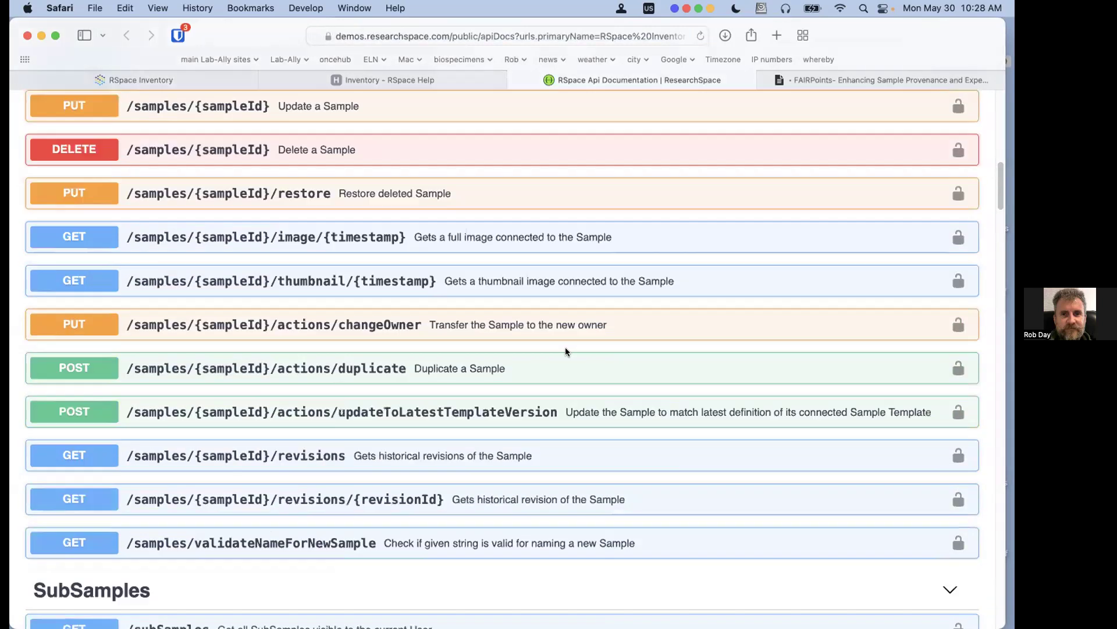
scroll(565, 351, "down", 20)
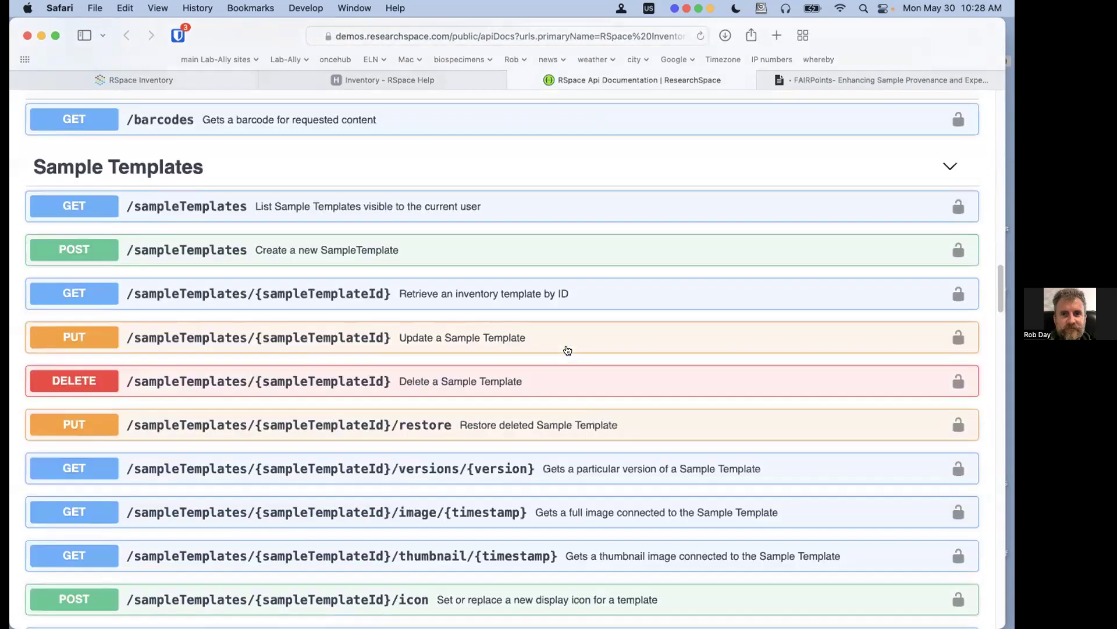
scroll(565, 351, "up", 20)
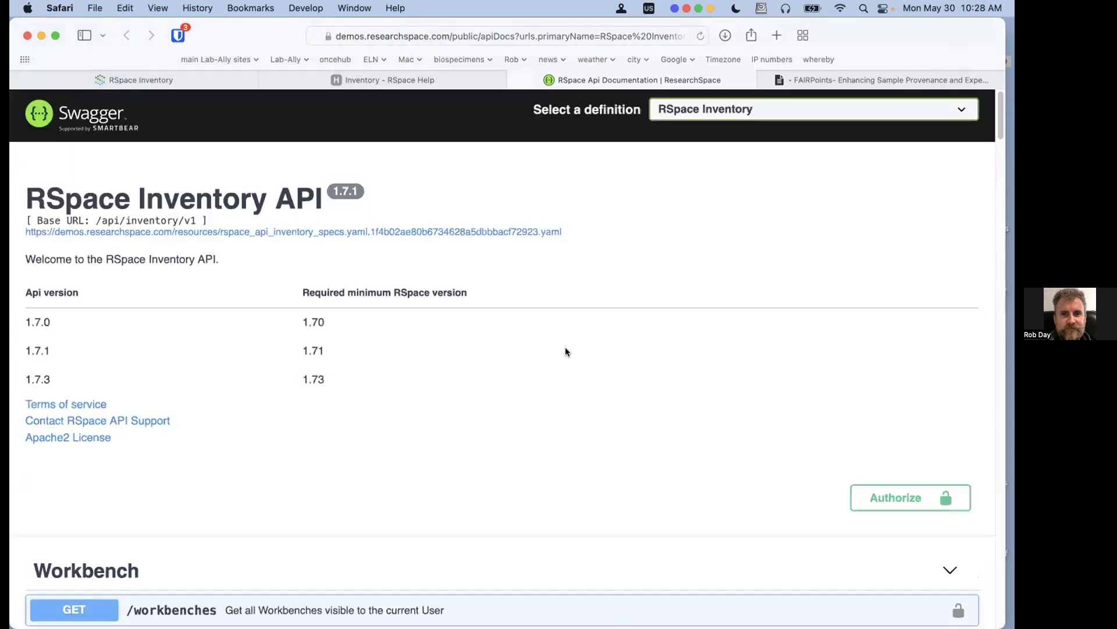
Switch to the Inventory category of RSpace Help, highlight its web address, and look through the listed help articles
left_click(451, 78)
left_click(540, 35)
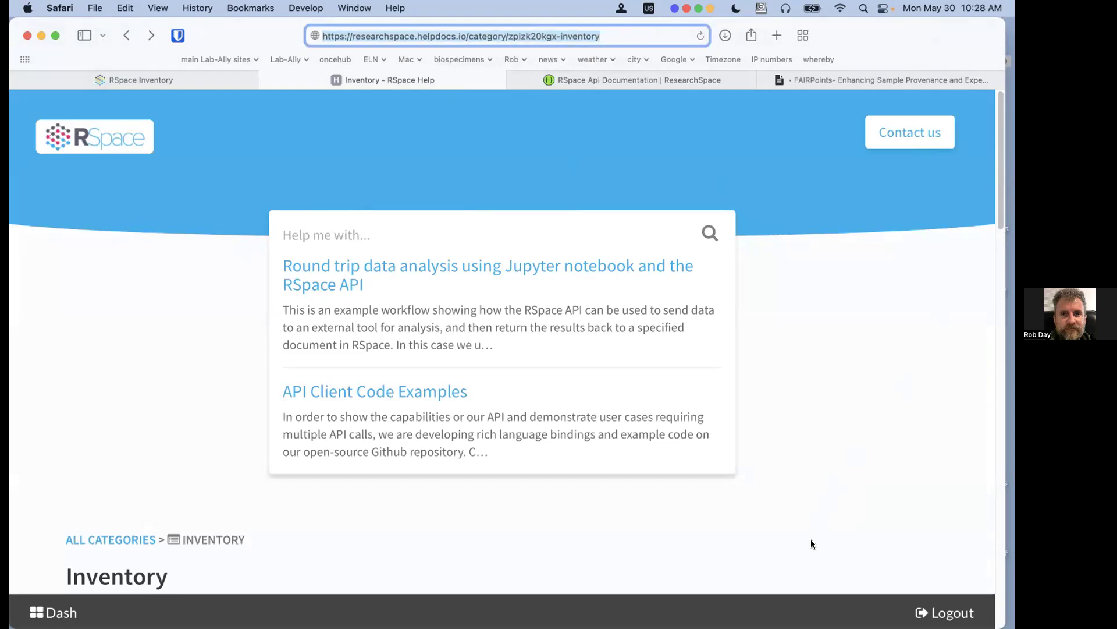
scroll(354, 348, "down", 10)
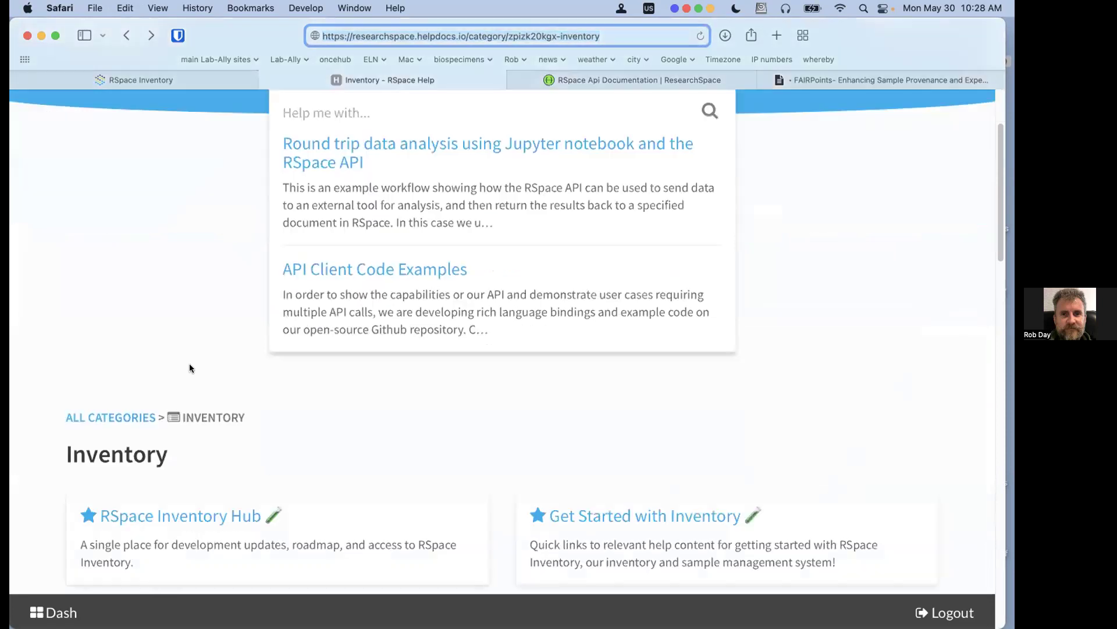
scroll(336, 323, "down", 20)
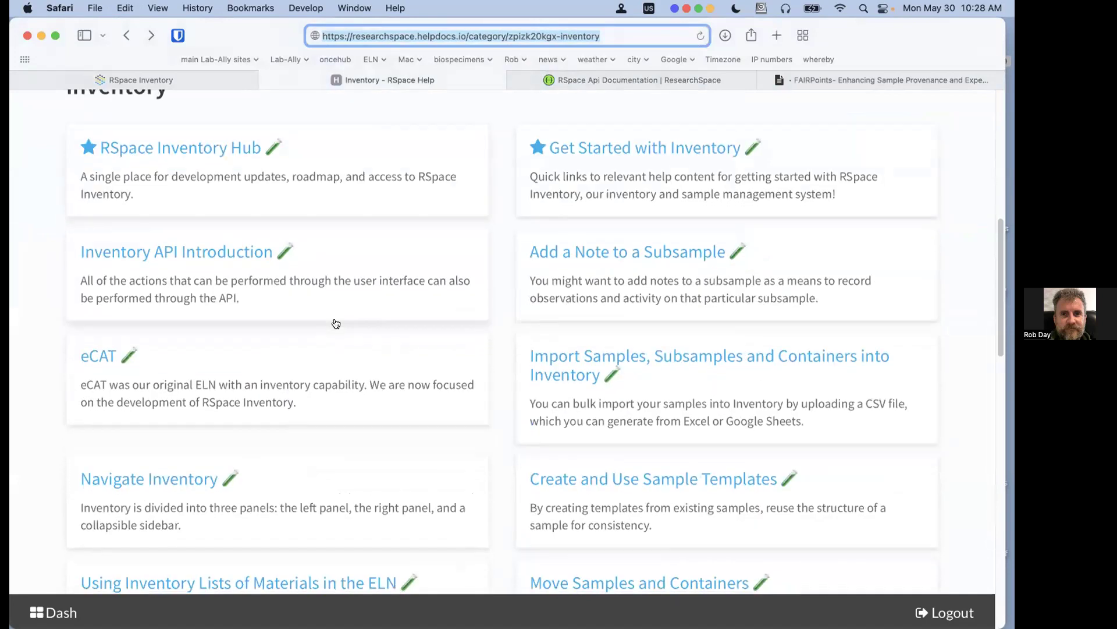
Switch back to RSpace Inventory, look over the containers, samples and templates lists, and return to My Bench
scroll(334, 326, "down", 8)
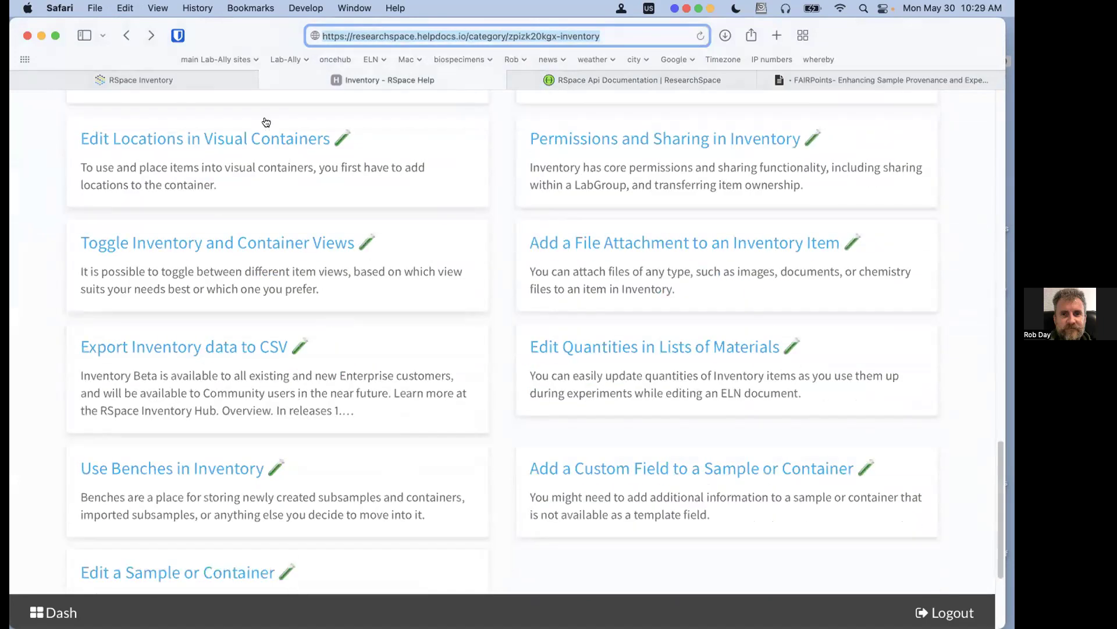
left_click(222, 74)
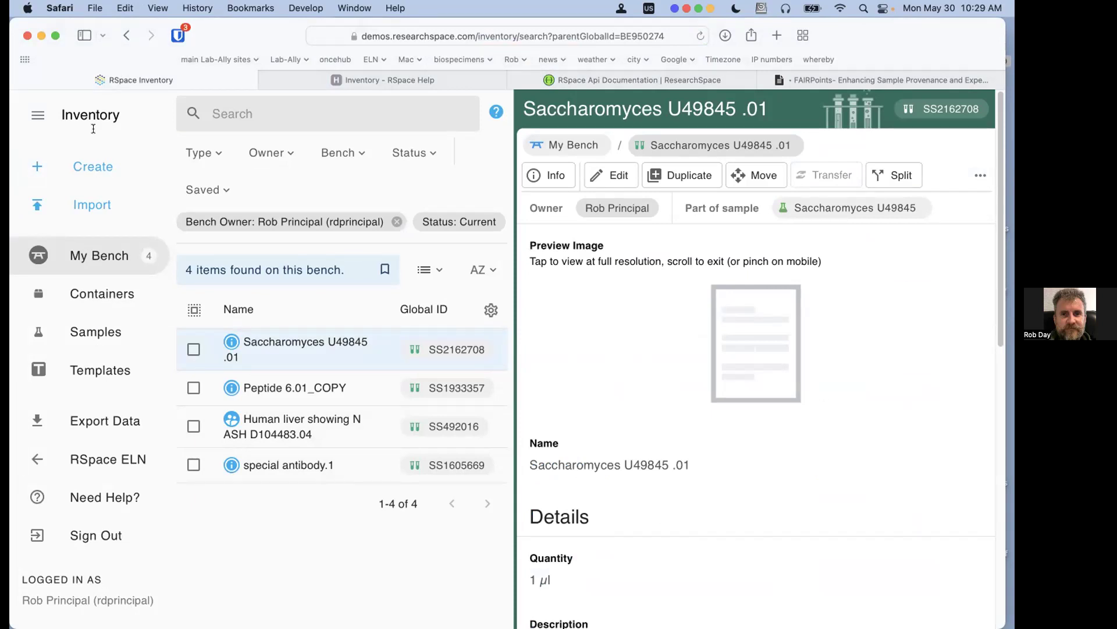
left_click(108, 300)
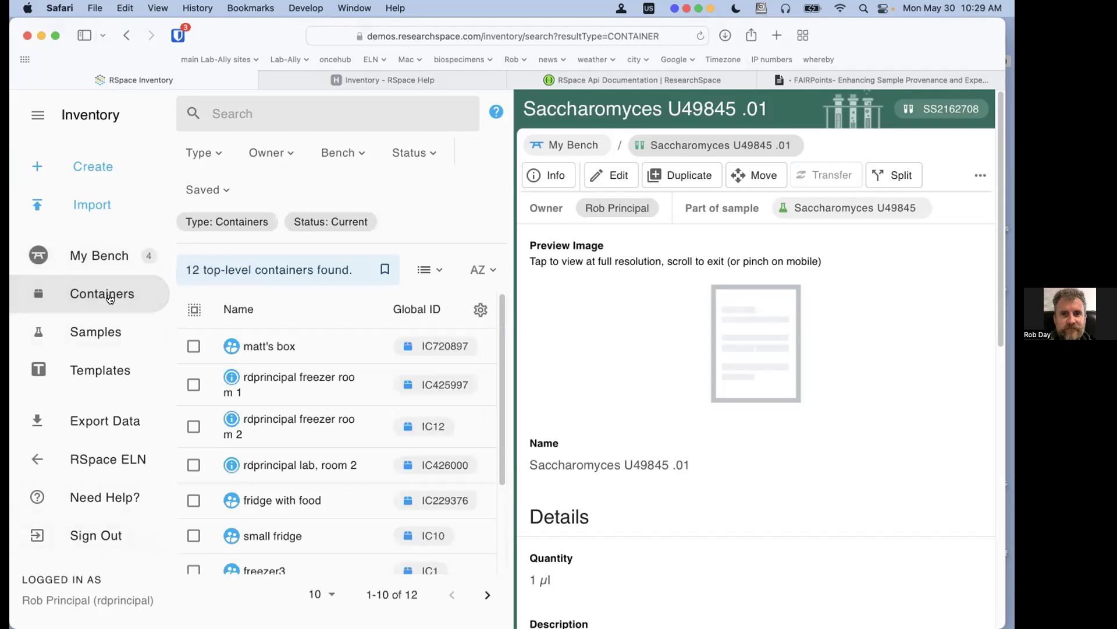
left_click(96, 333)
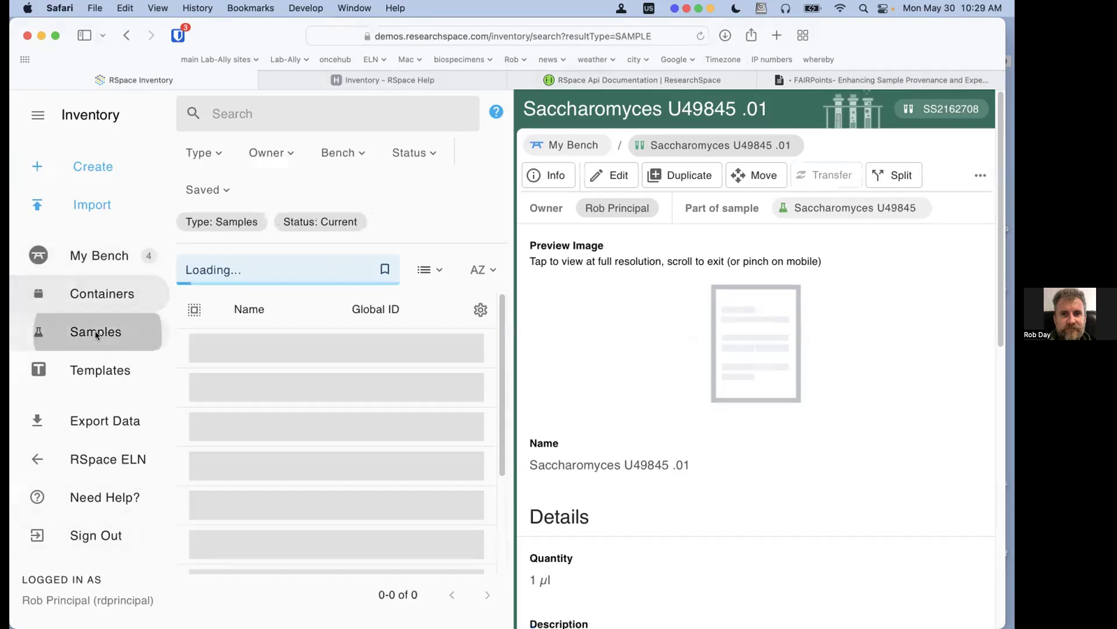
left_click(96, 369)
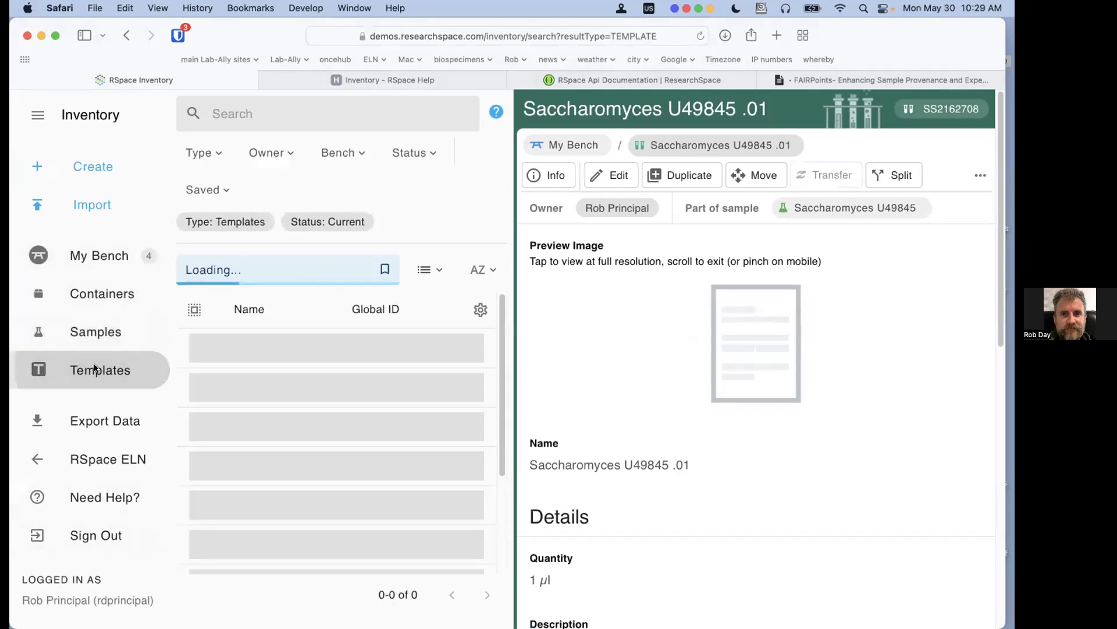
left_click(97, 258)
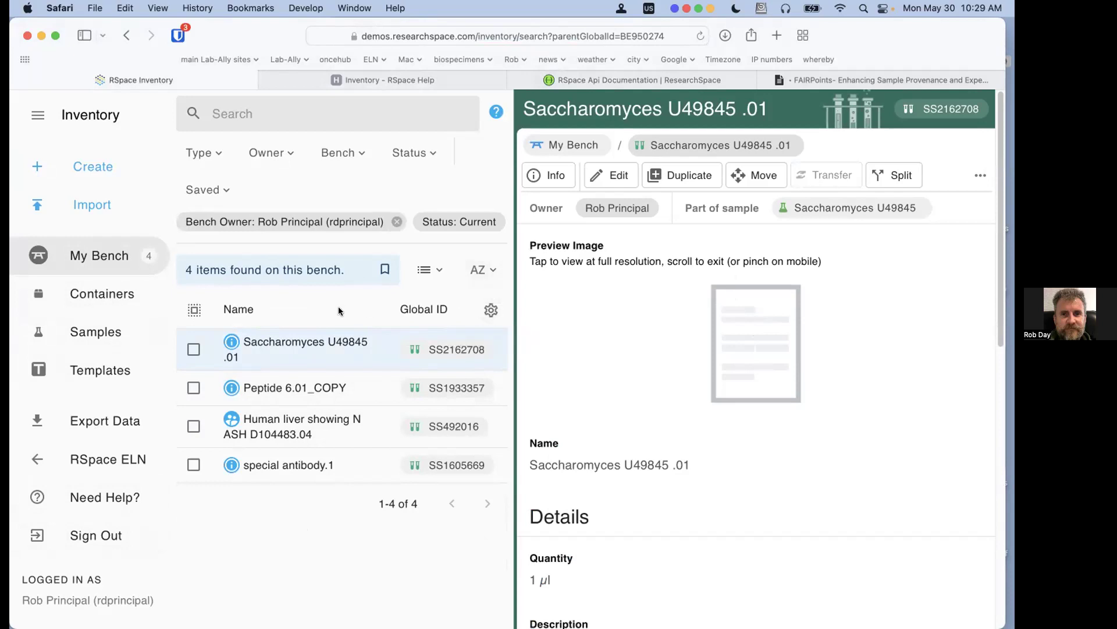
Change the bench list's adjustable column to Created and then to Last Moved
left_click(491, 307)
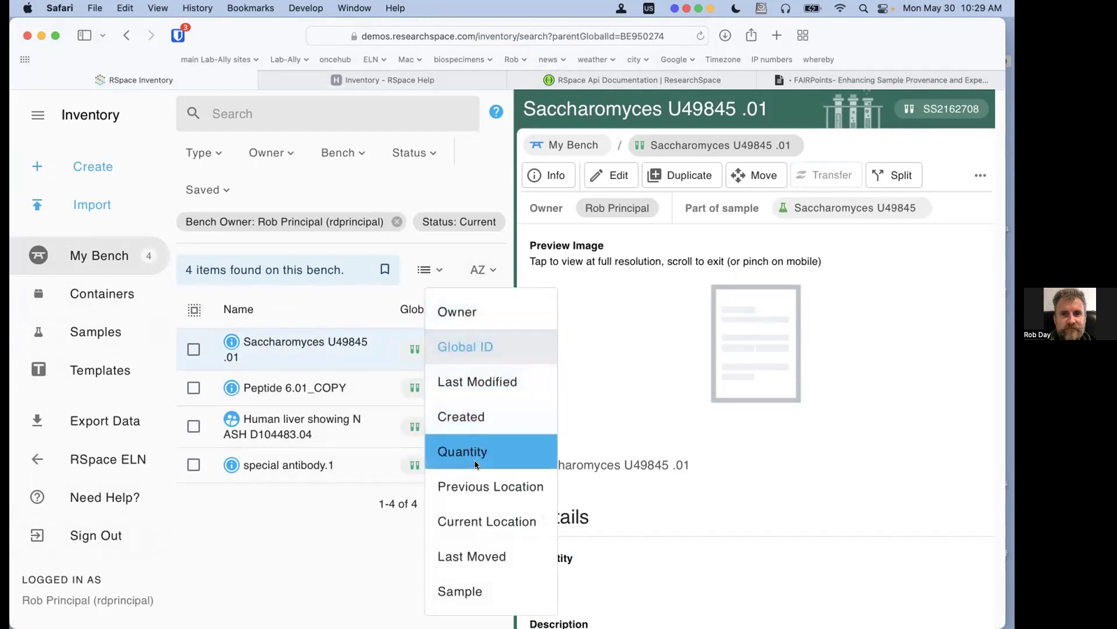
left_click(454, 416)
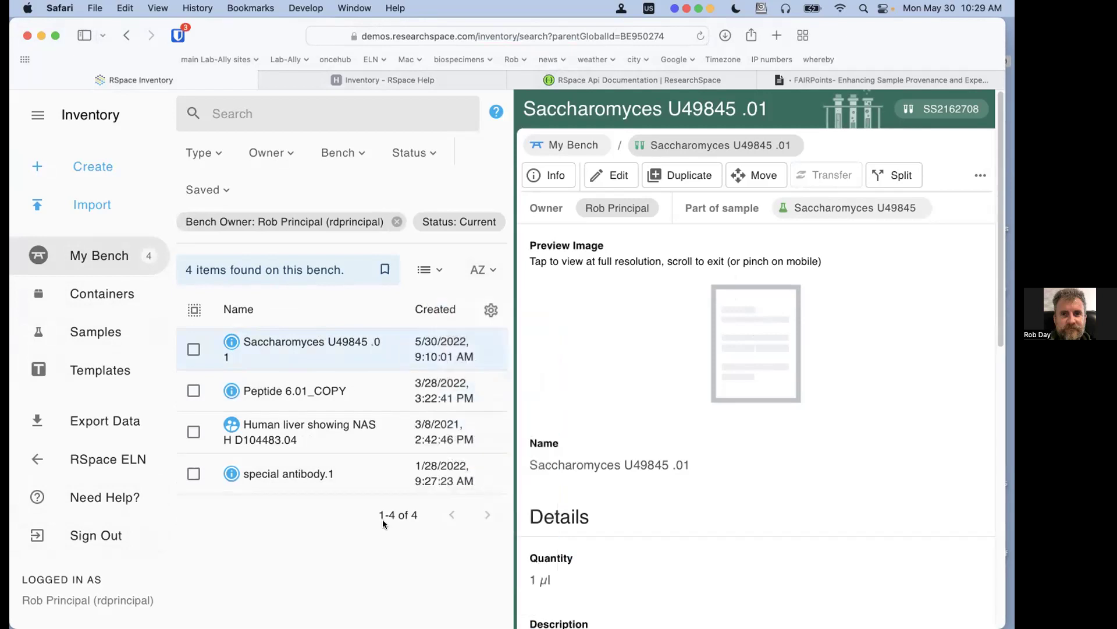
left_click(483, 309)
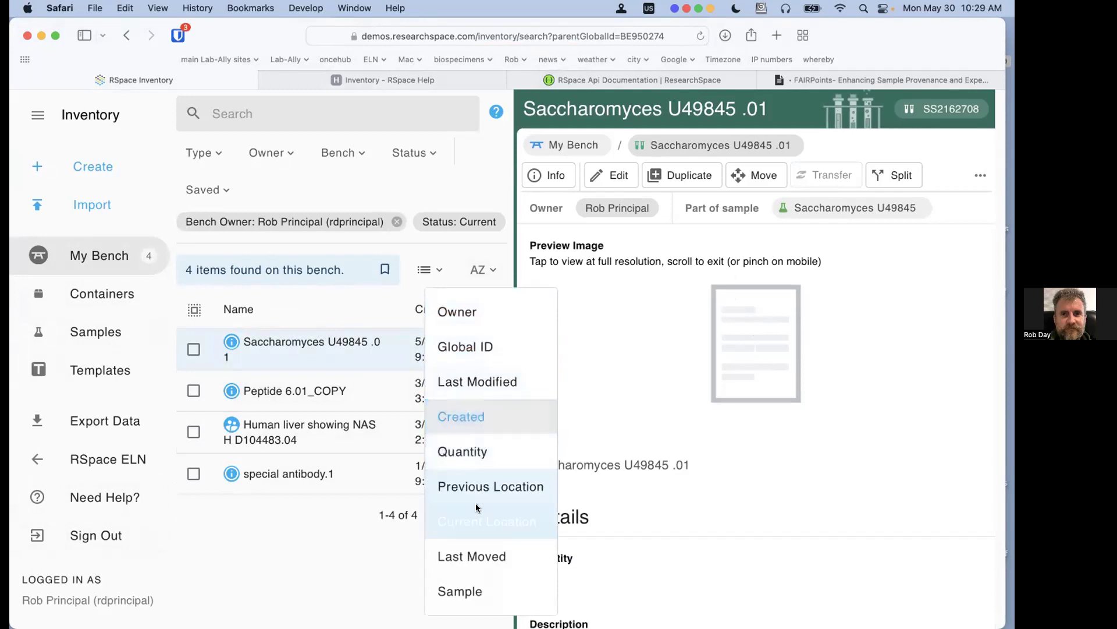
left_click(476, 554)
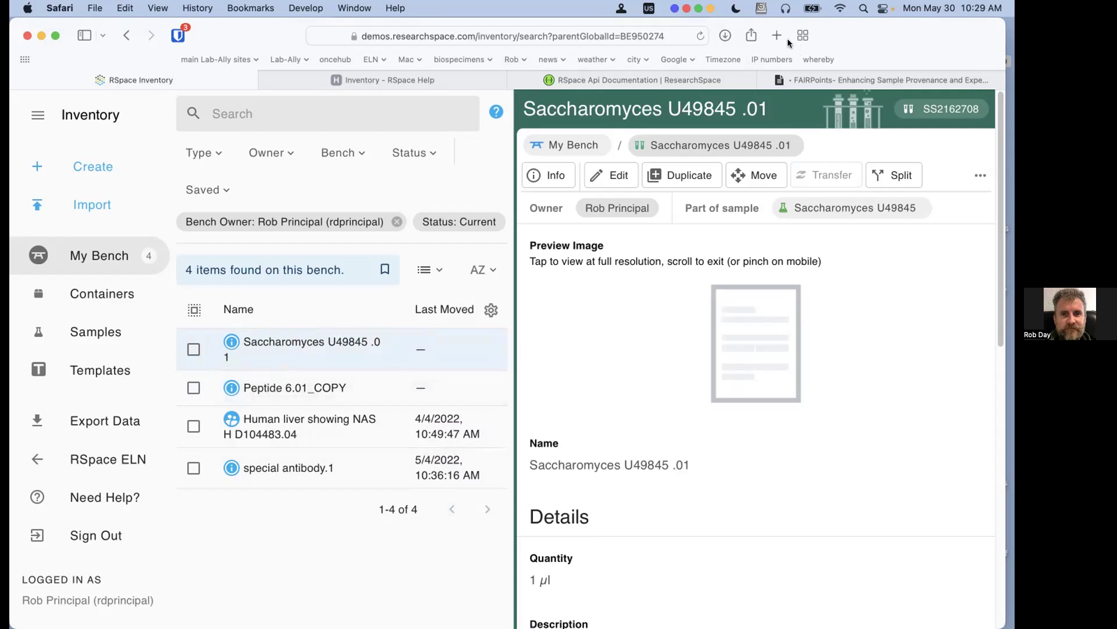
left_click_drag(877, 32, 885, 31)
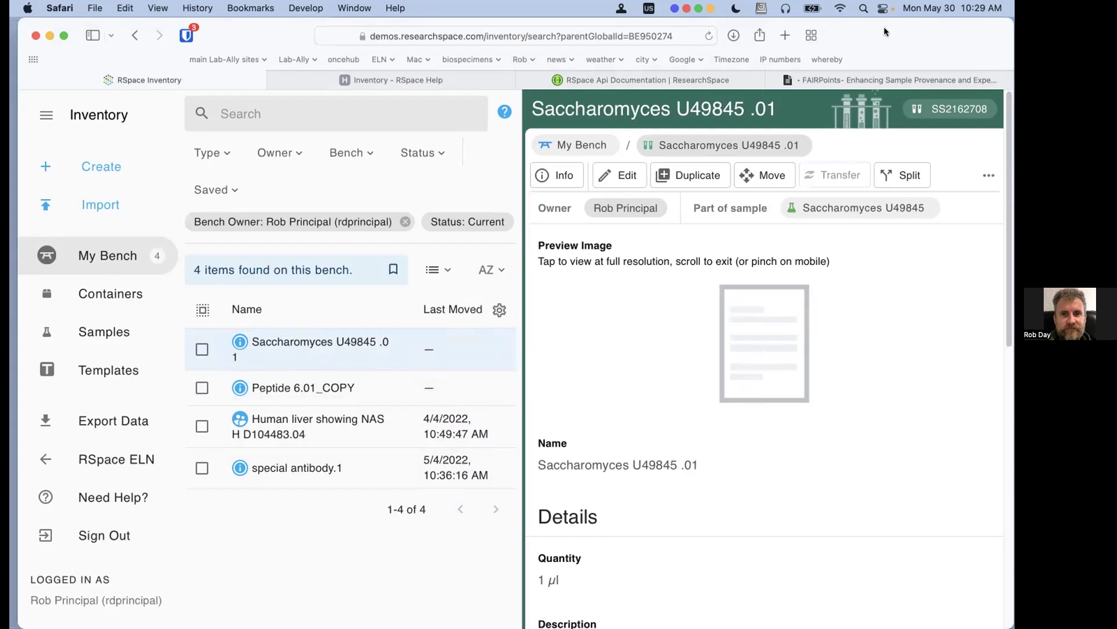
Open the containers list at a smaller page zoom, check the actions available for the first container, and deselect it
left_click(119, 293)
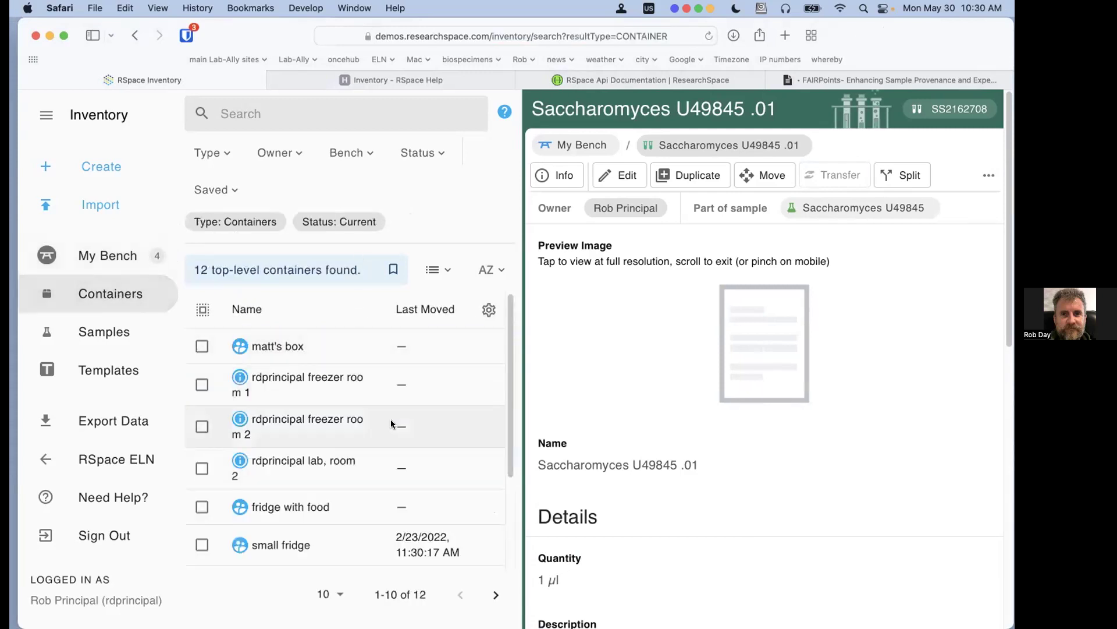
key("super+minus")
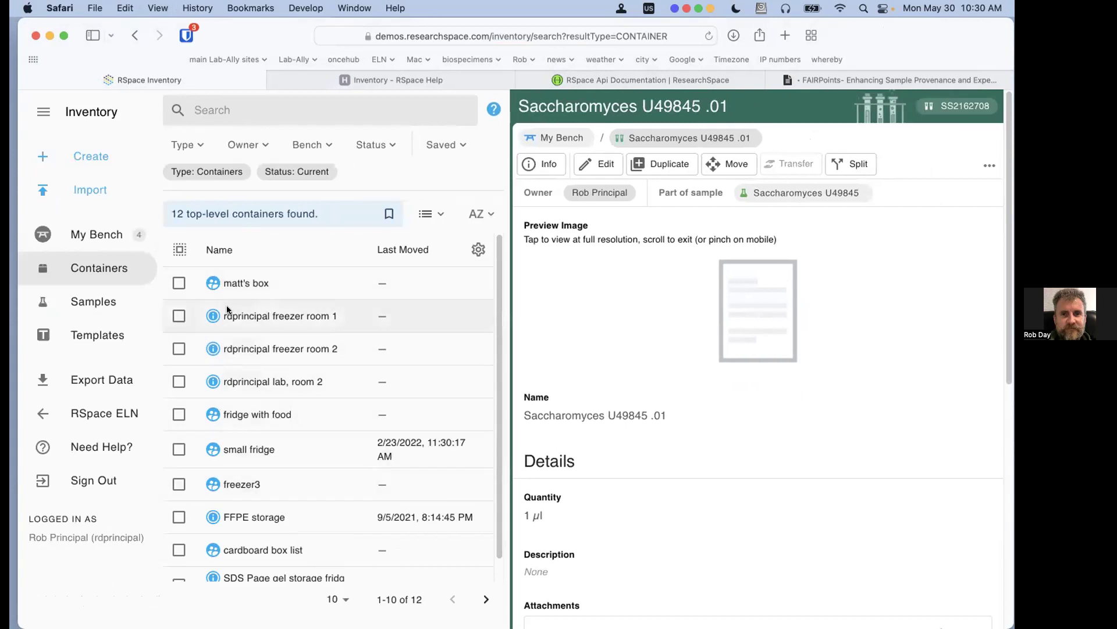
left_click(178, 282)
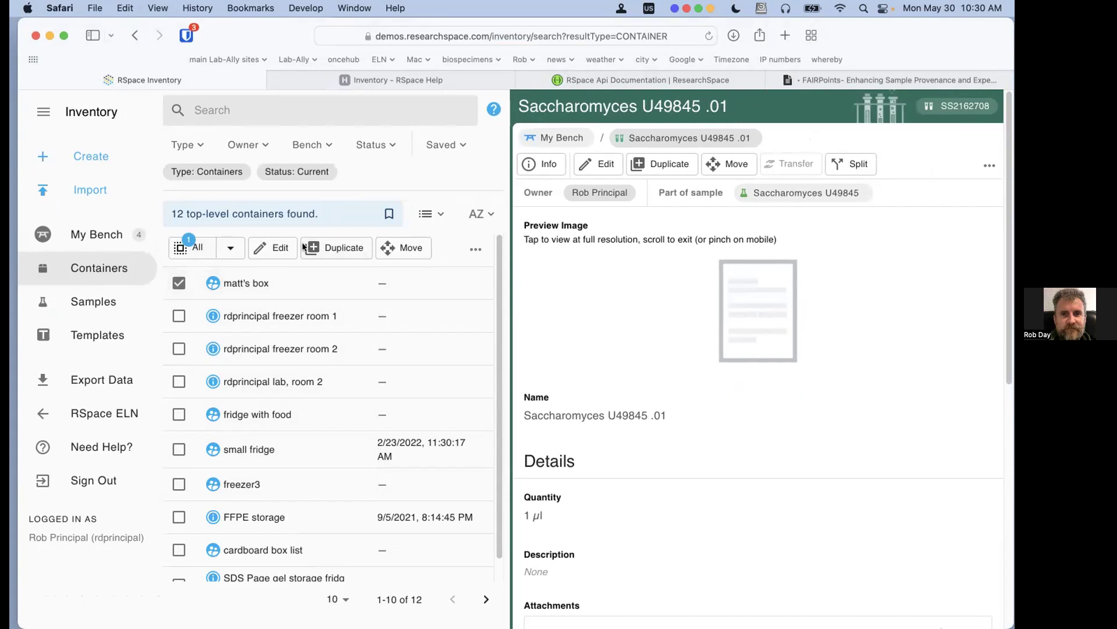
left_click(475, 249)
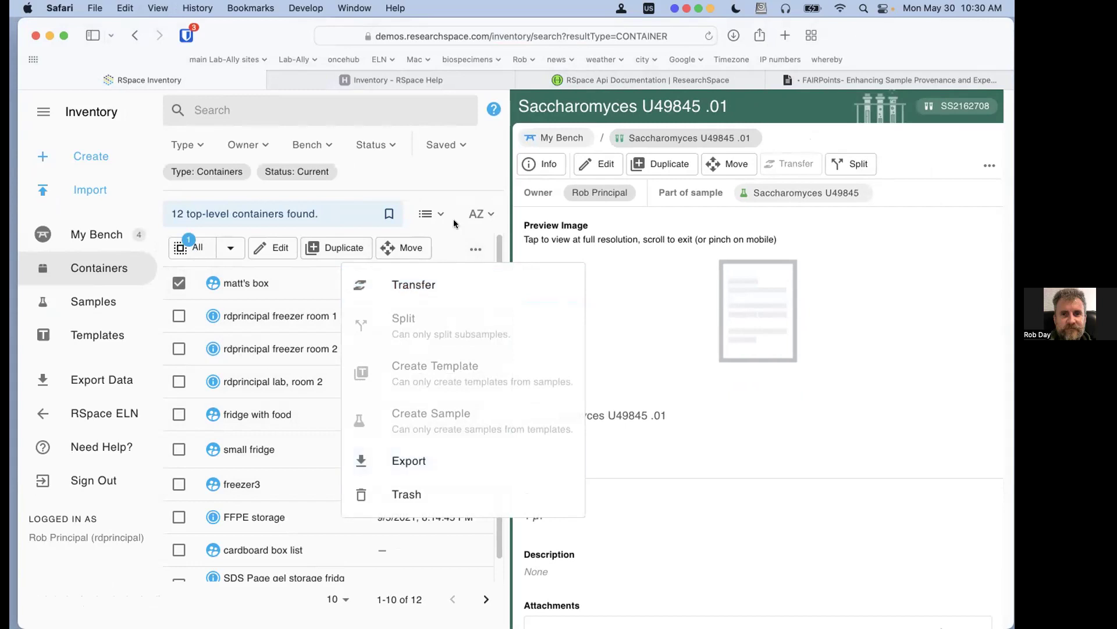
left_click(453, 170)
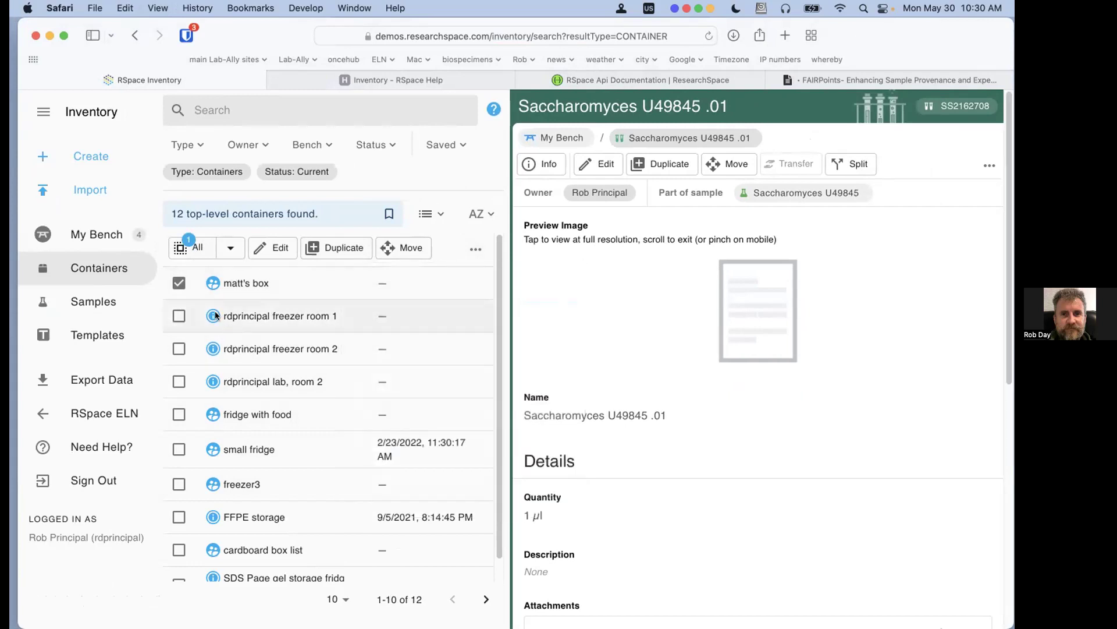
left_click(181, 280)
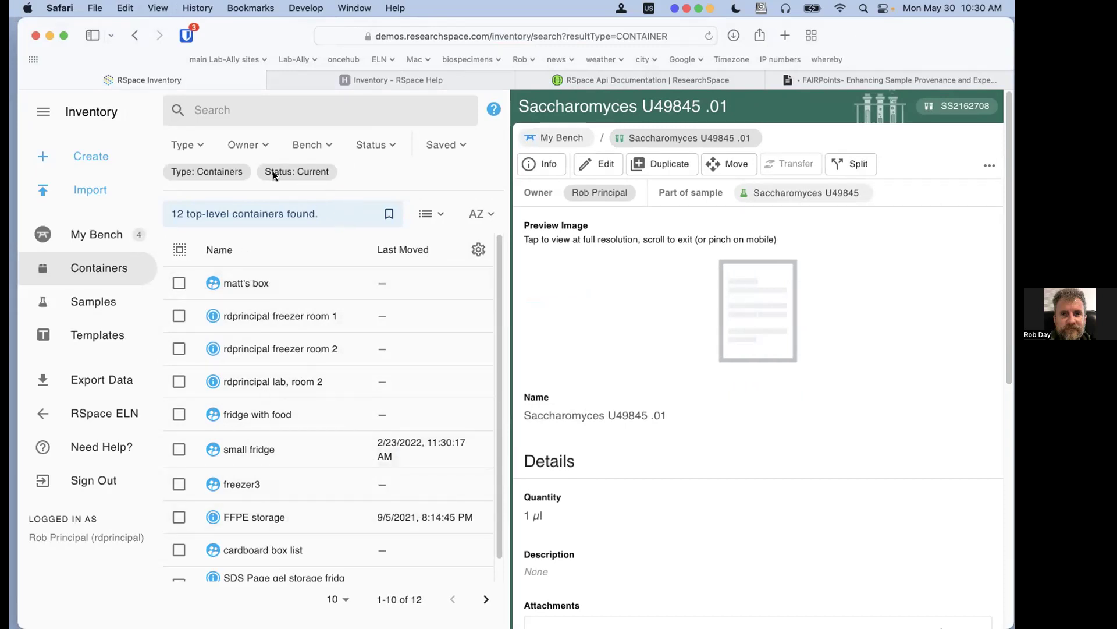
Filter the containers to those owned by the logged-in account and display them in tree view
left_click(247, 144)
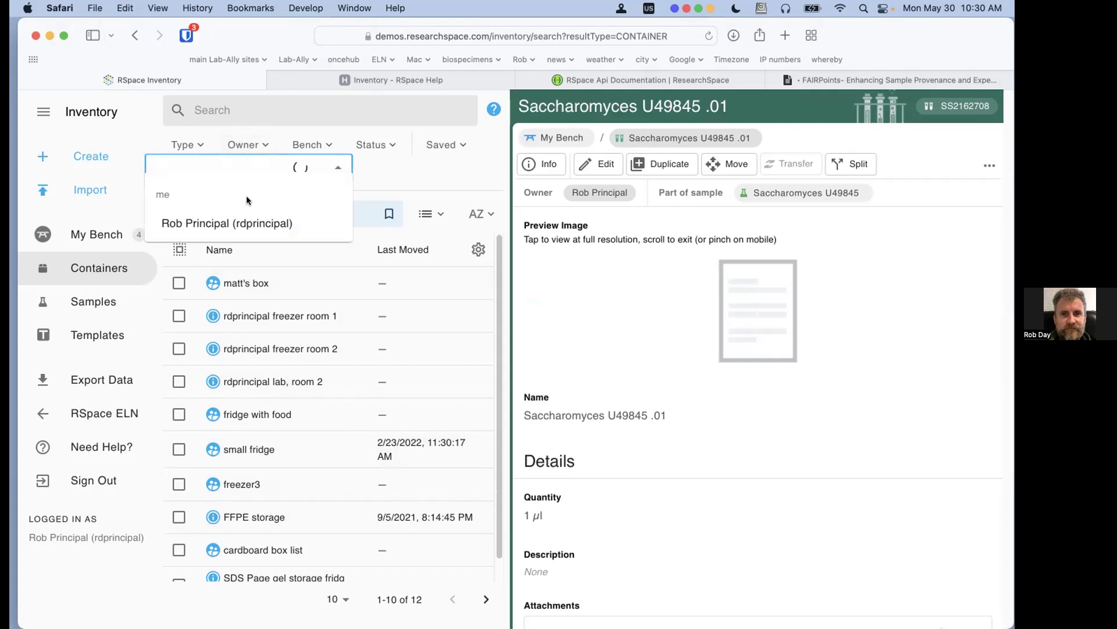
left_click(242, 221)
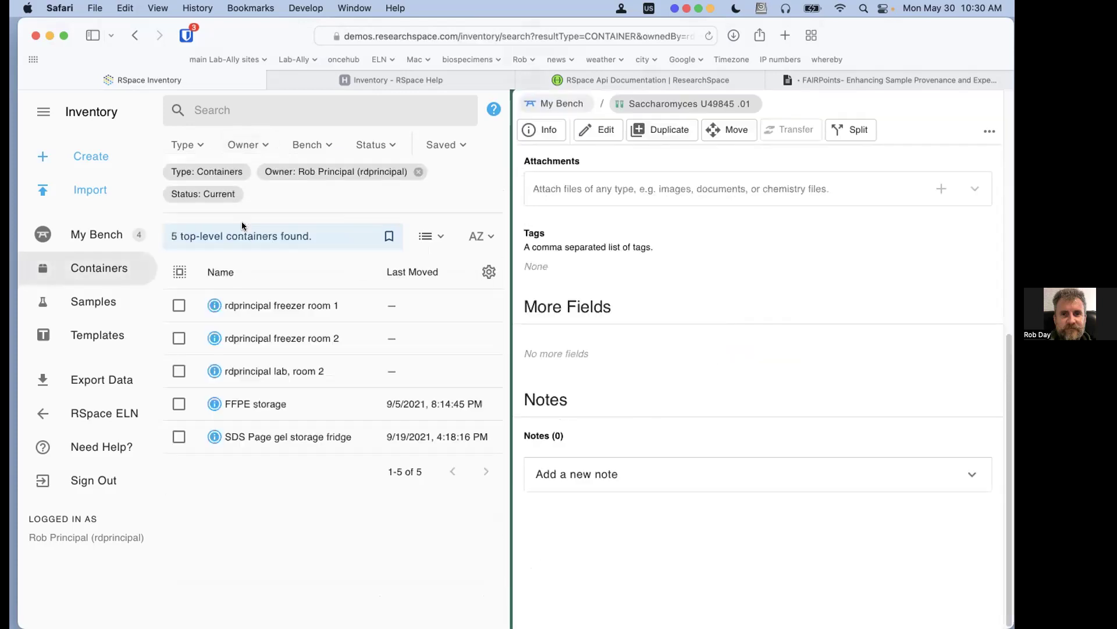
left_click(425, 235)
left_click(450, 300)
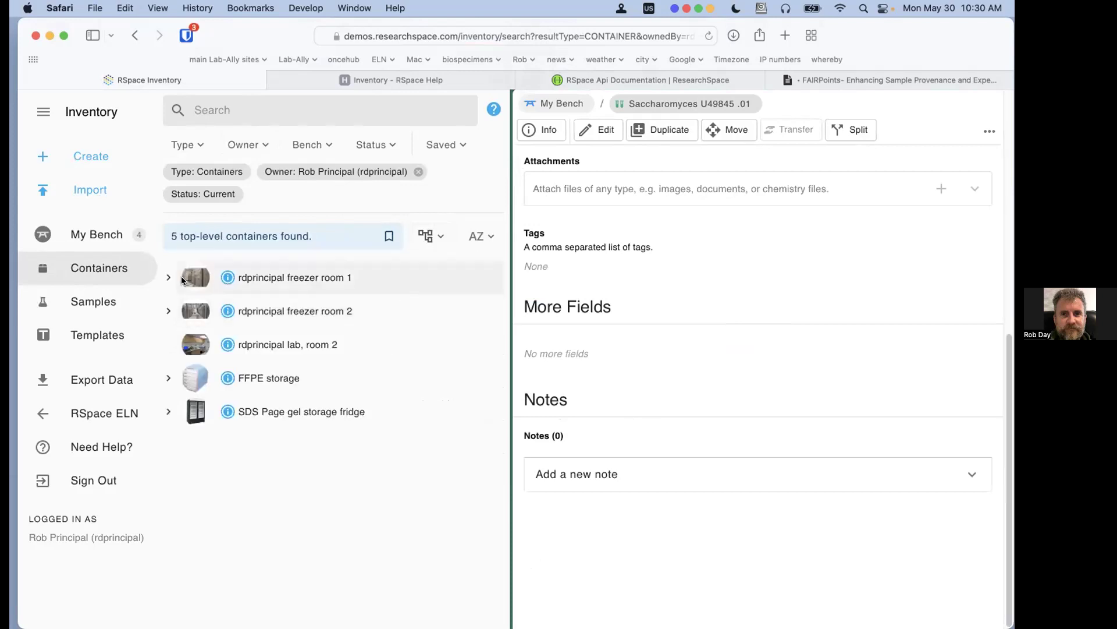
Expand freezer room 1 down through Freezer 6 -30c and Freezer 6 shelf 1, and open freezer box 1
left_click(168, 278)
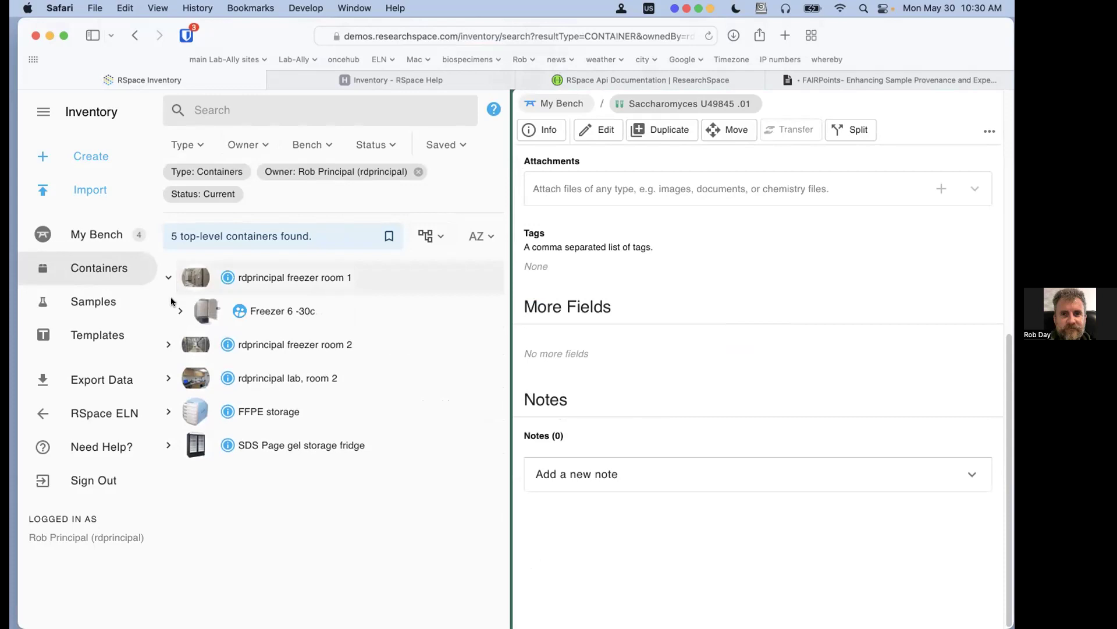
left_click(180, 312)
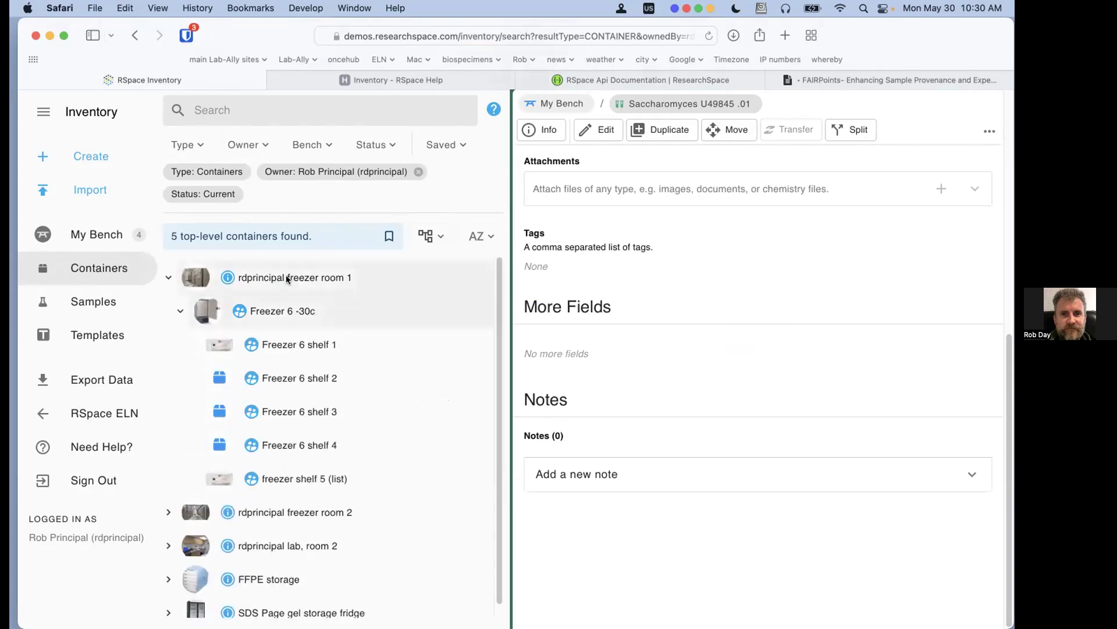
left_click(194, 345)
left_click(309, 378)
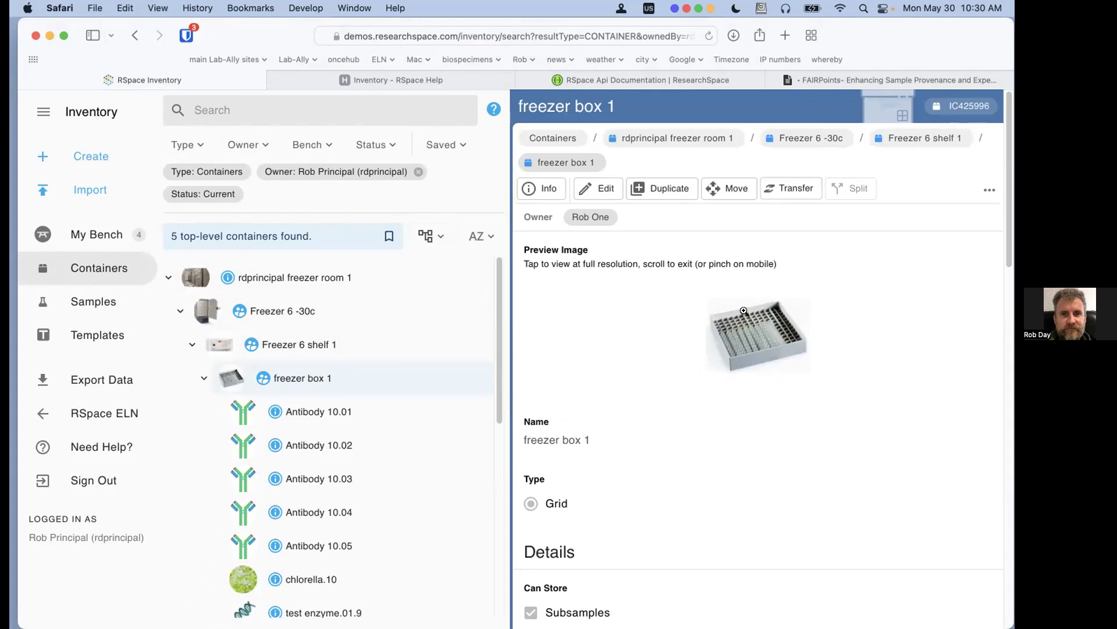
Find freezer box 1's location grid and open the Antibody 10.05 subsample record from position C5
scroll(743, 312, "down", 5)
scroll(744, 312, "down", 10)
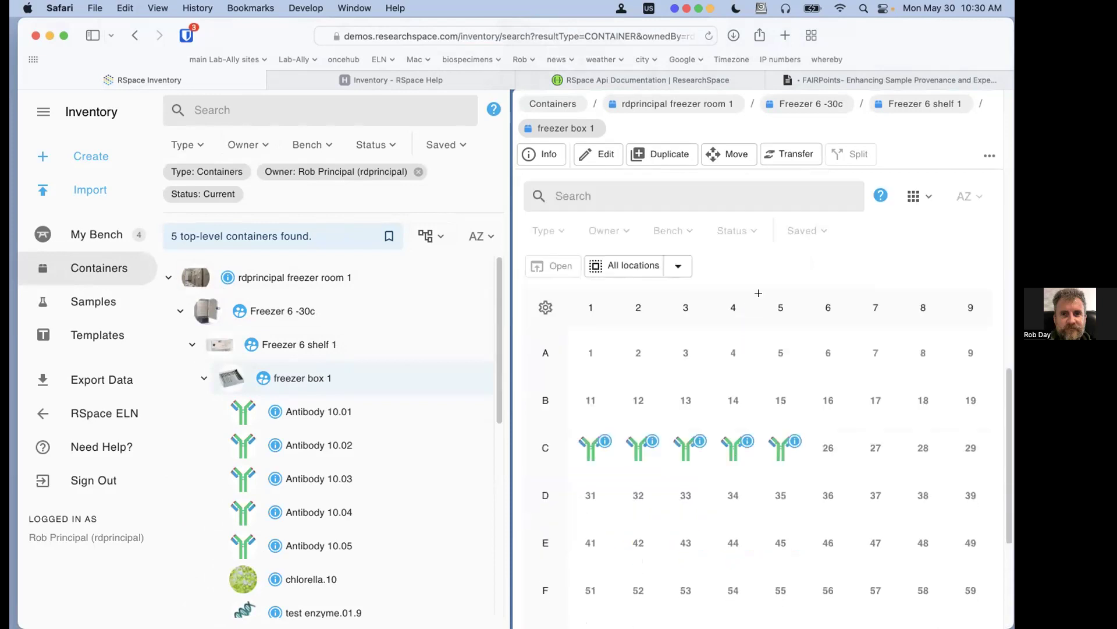
scroll(967, 240, "down", 1)
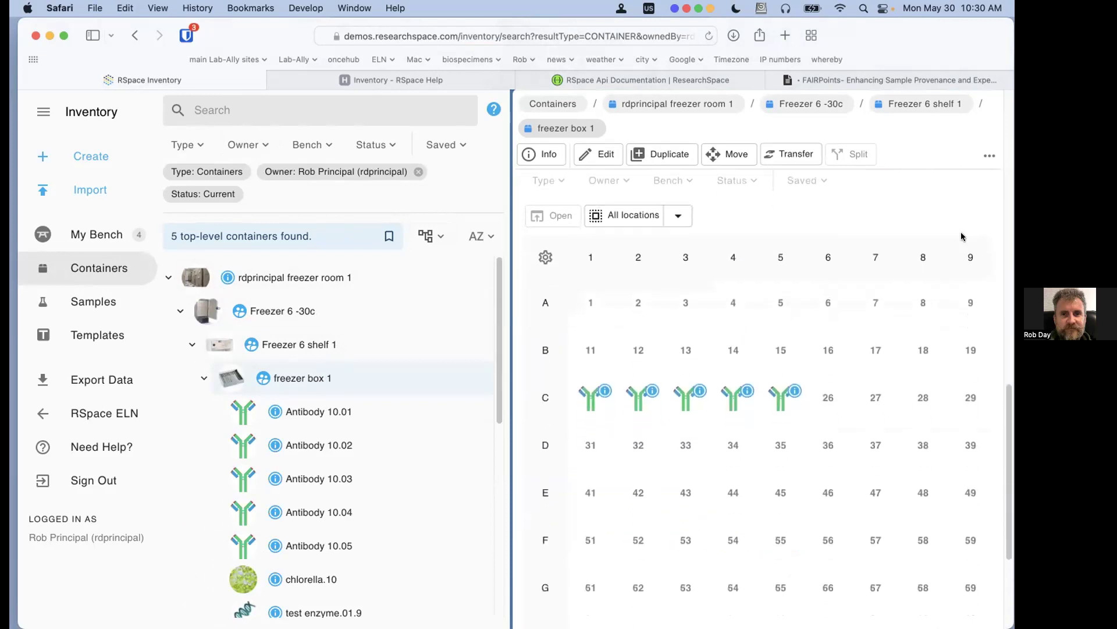
left_click(791, 389)
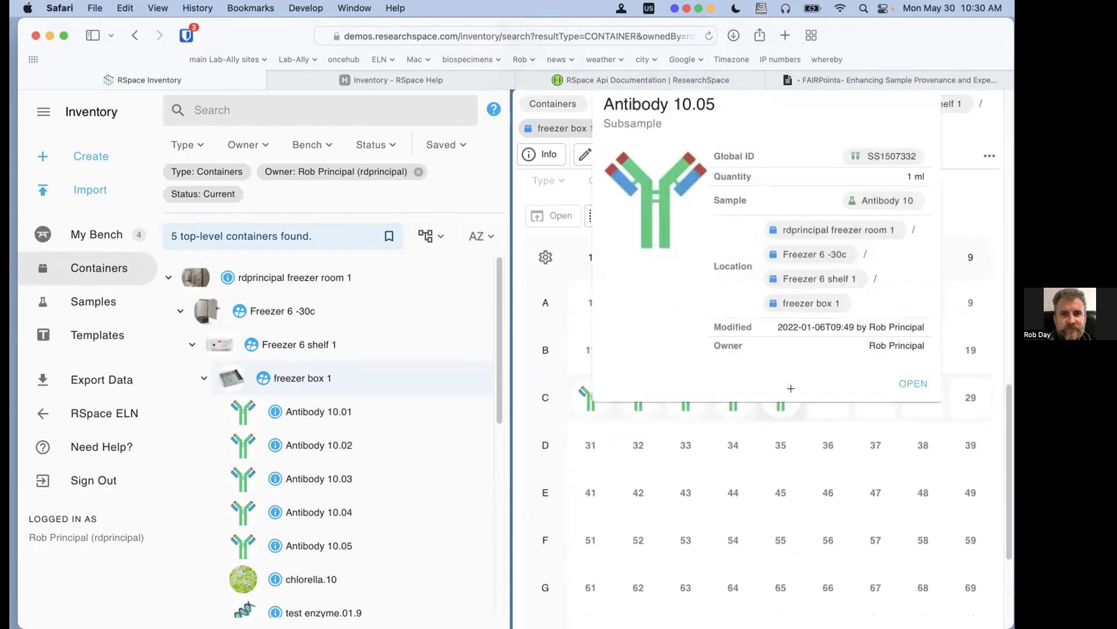
left_click(913, 383)
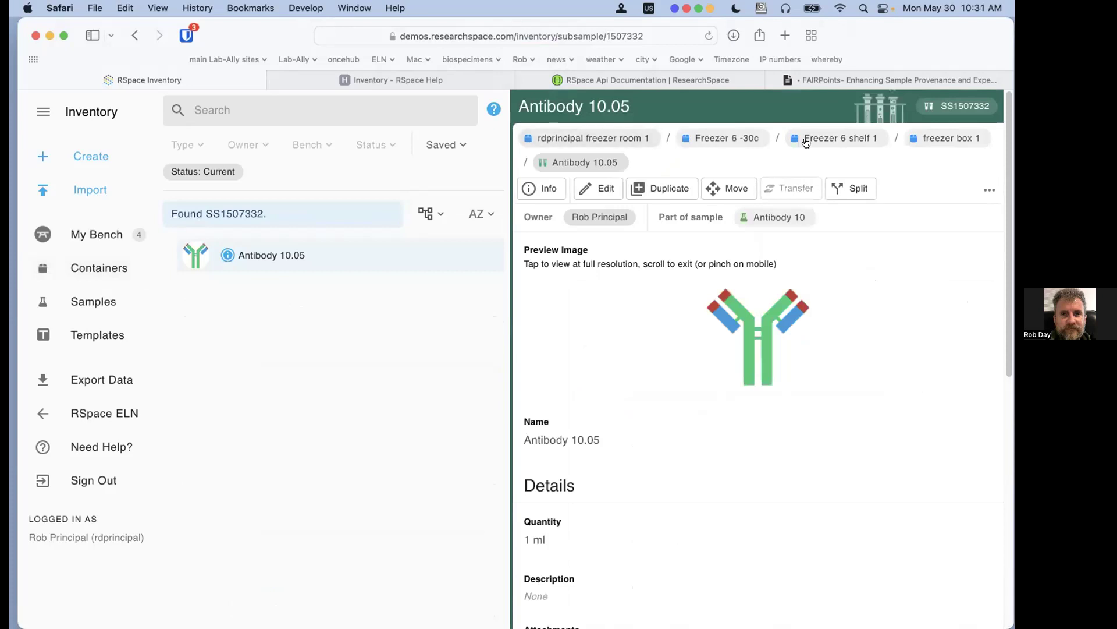
Go back to freezer box 1 and select the antibody subsample at position C3 in its location grid
left_click(946, 141)
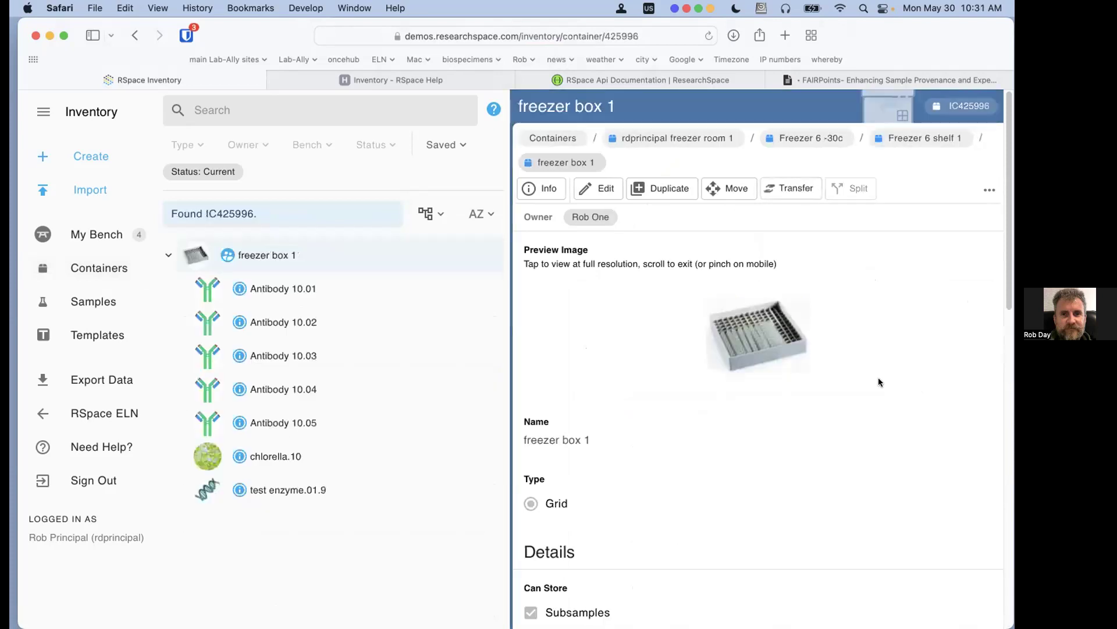
scroll(879, 382, "down", 5)
scroll(878, 377, "down", 10)
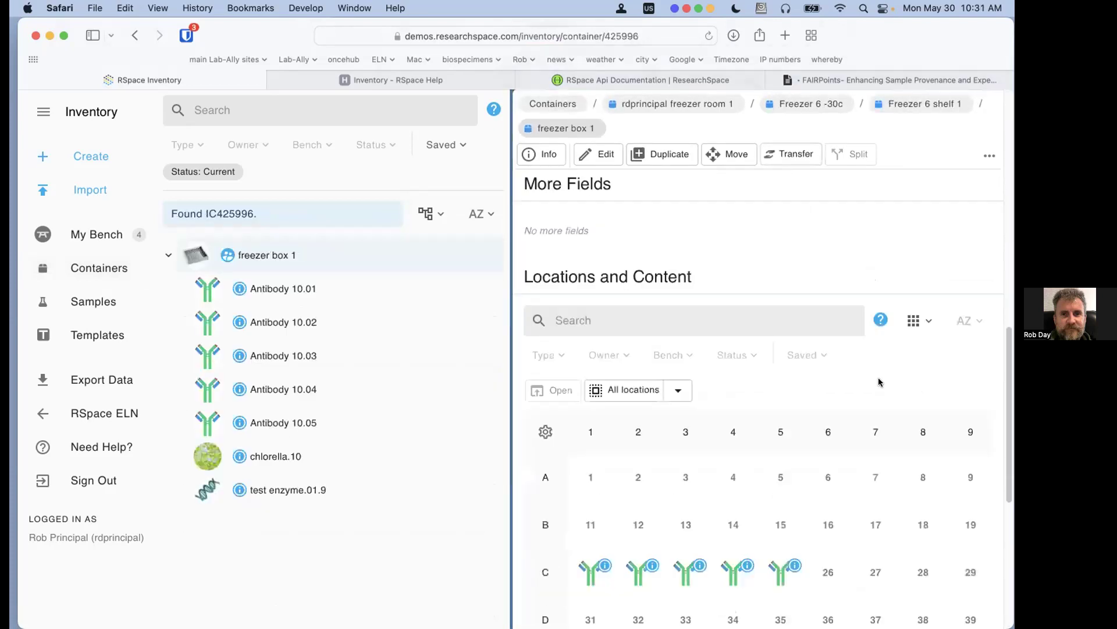
left_click(697, 465)
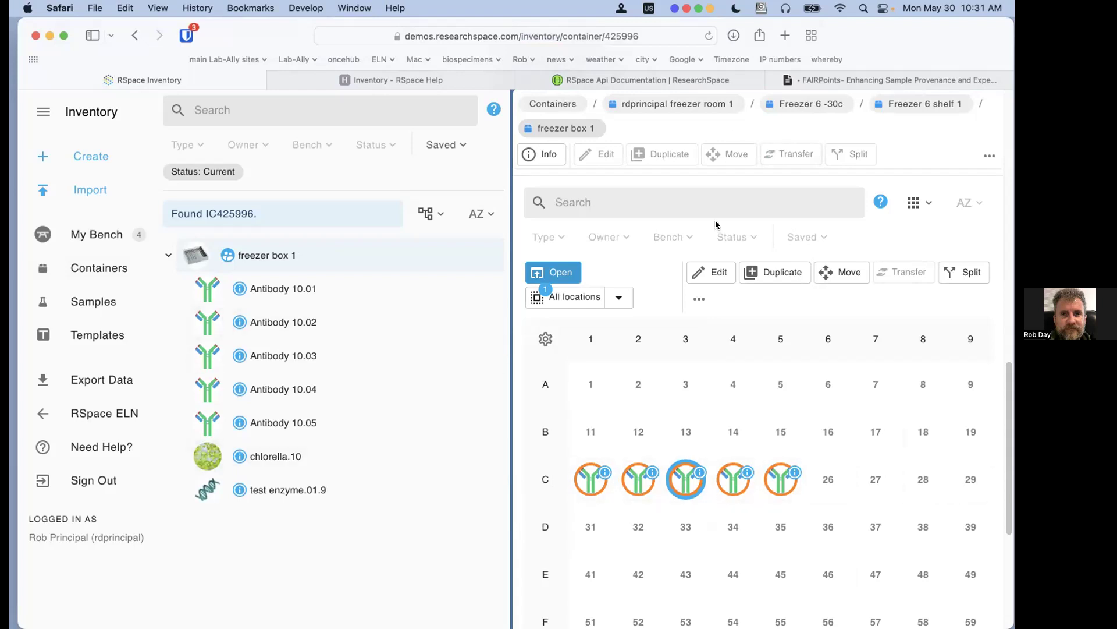
Shrink the browser window to a narrow width so Inventory uses its compact single-panel layout
left_click_drag(877, 34, 830, 34)
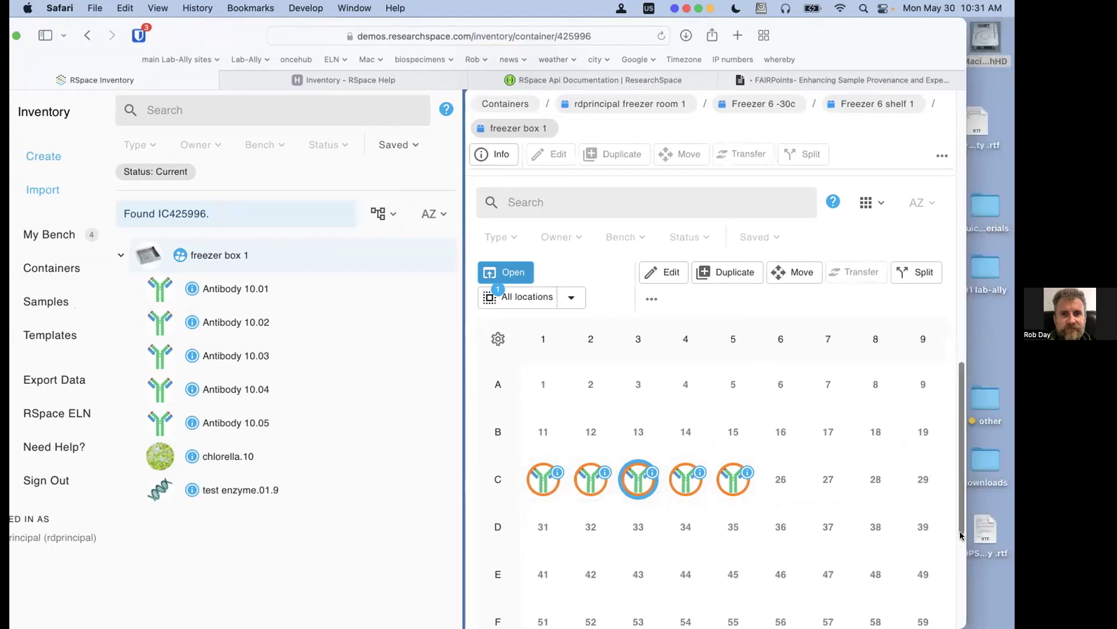
mouse_move(961, 623)
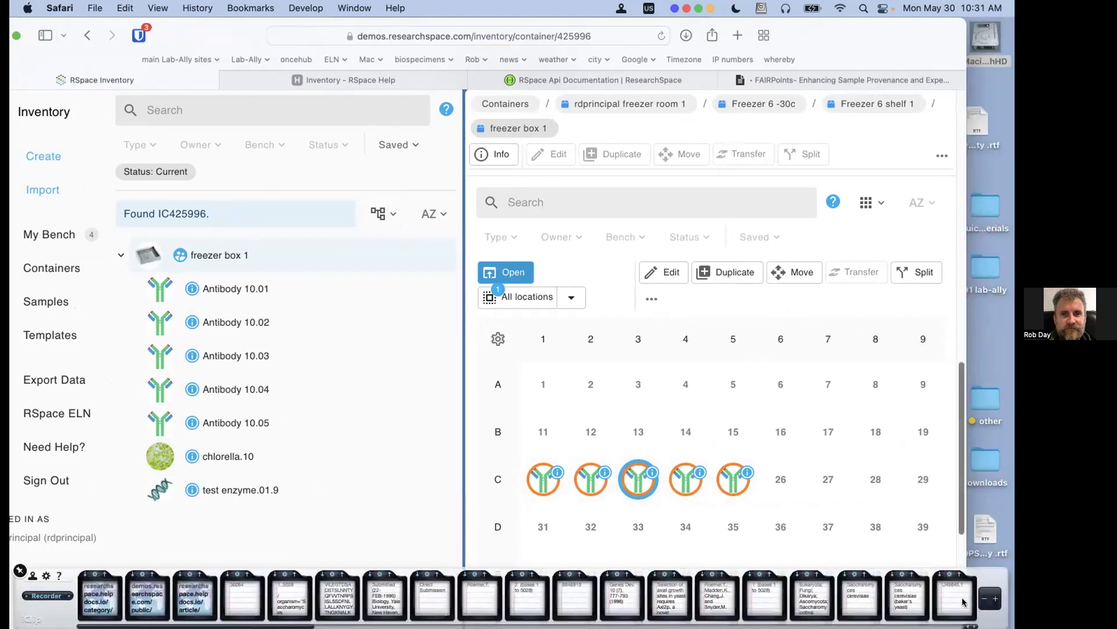
left_click_drag(965, 613, 435, 588)
left_click_drag(128, 25, 432, 25)
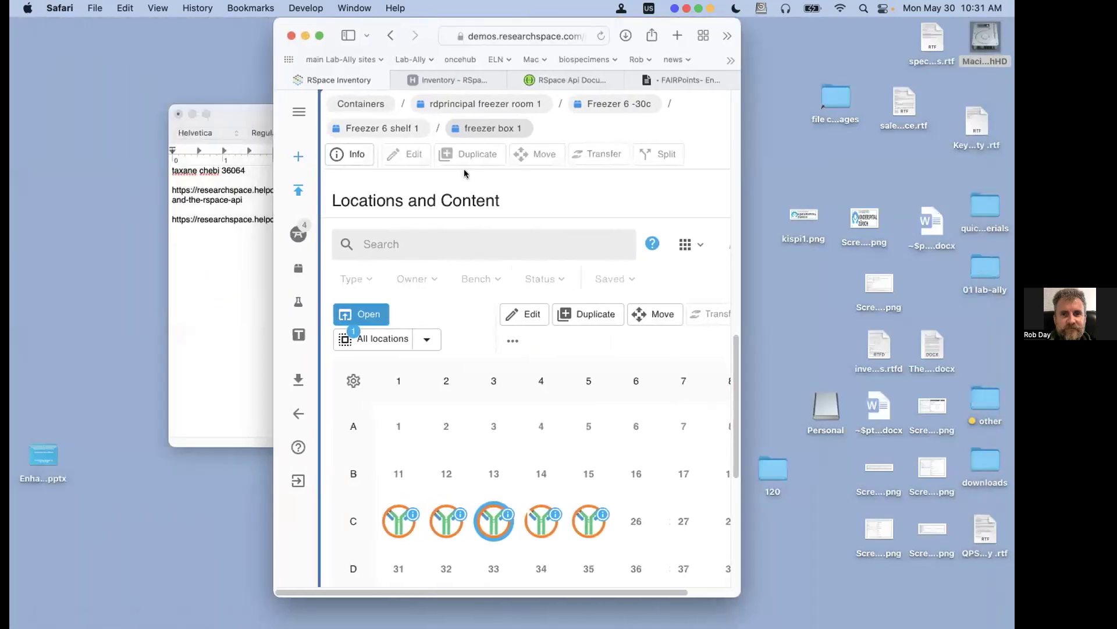
Look through freezer box 1's details in the compact layout and return to the list of its contents
scroll(471, 349, "down", 6)
scroll(477, 370, "up", 15)
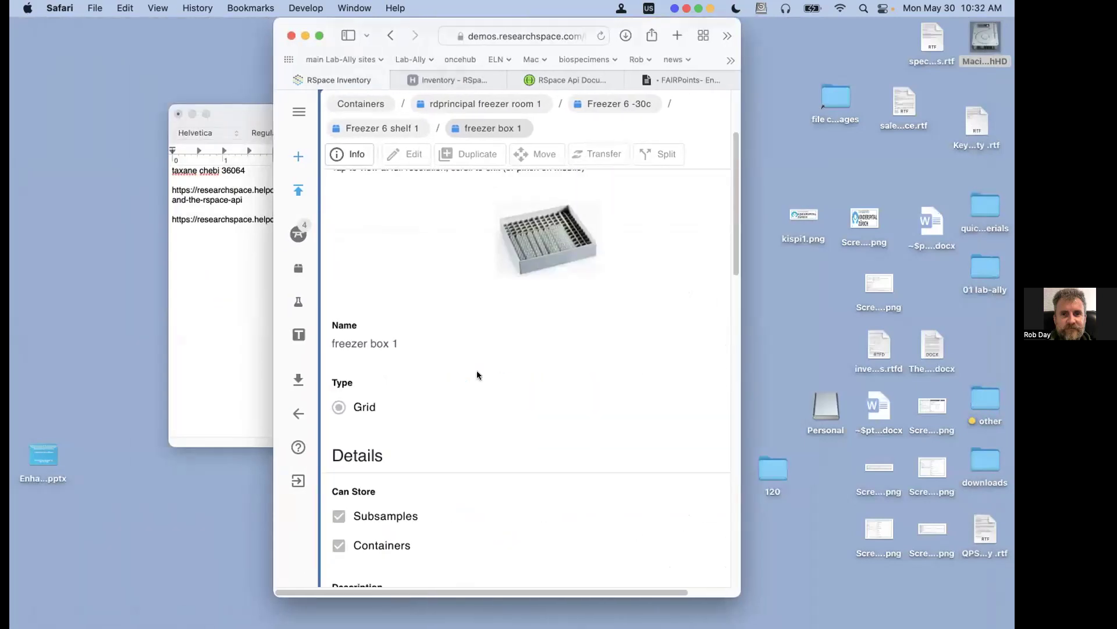
scroll(477, 371, "up", 3)
left_click(340, 148)
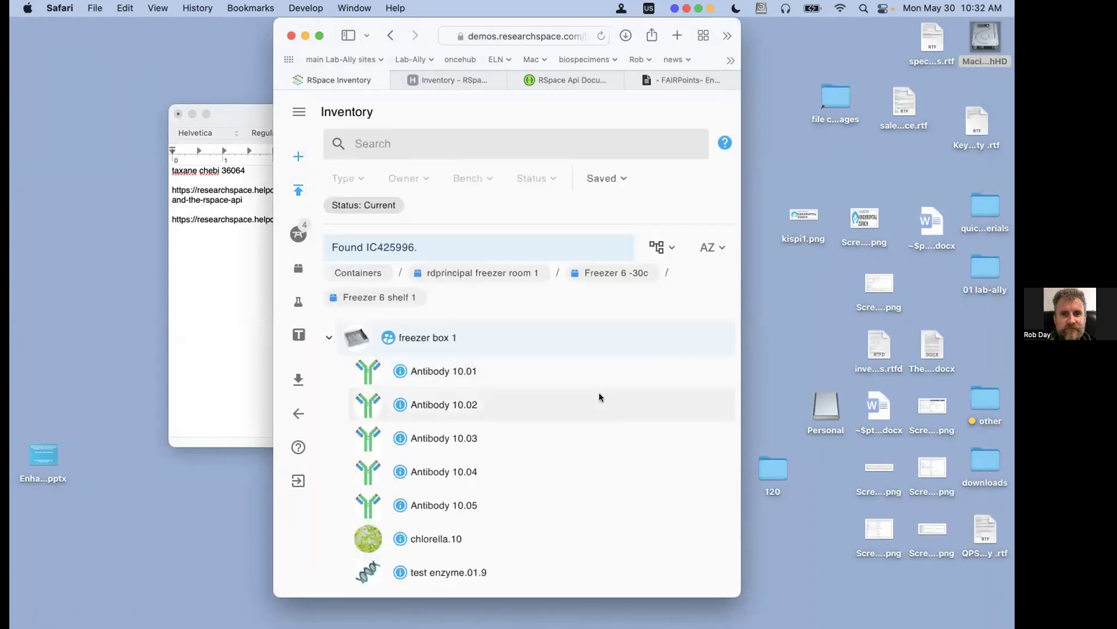
Show freezer box 1 in card view and widen the browser window slightly
left_click(657, 247)
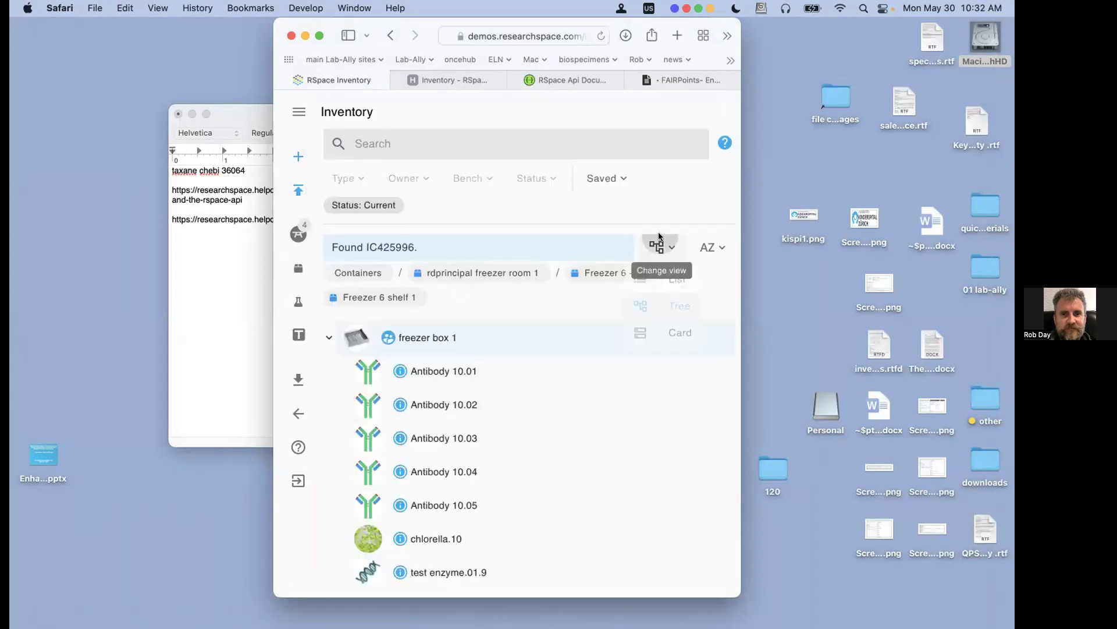
left_click(676, 340)
left_click_drag(737, 594, 793, 606)
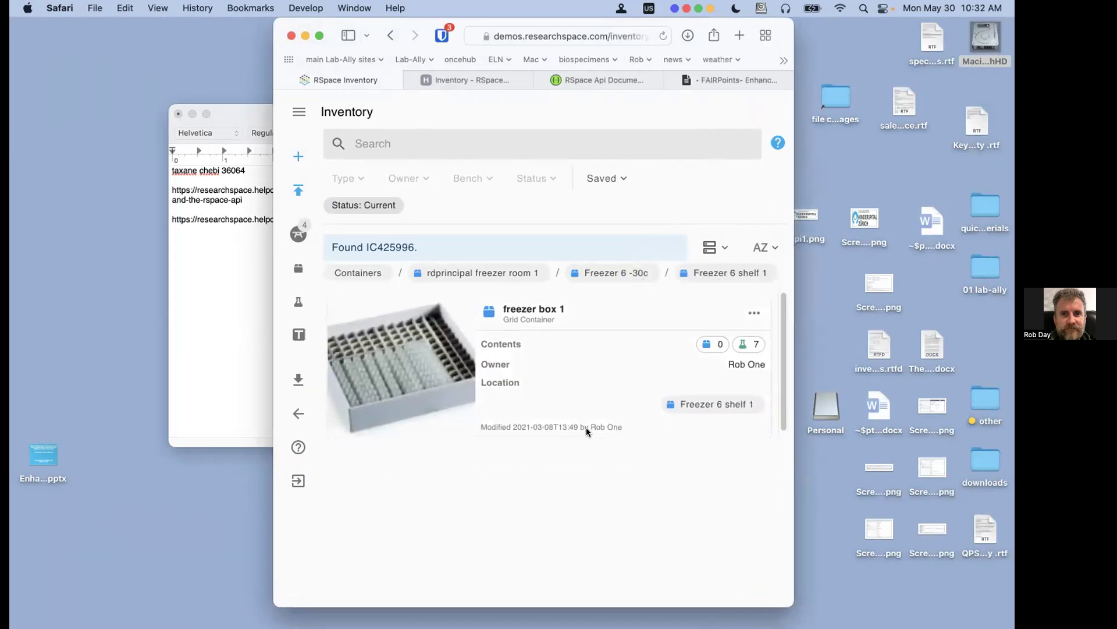
Go up to the top-level containers and look through their cards
left_click(338, 278)
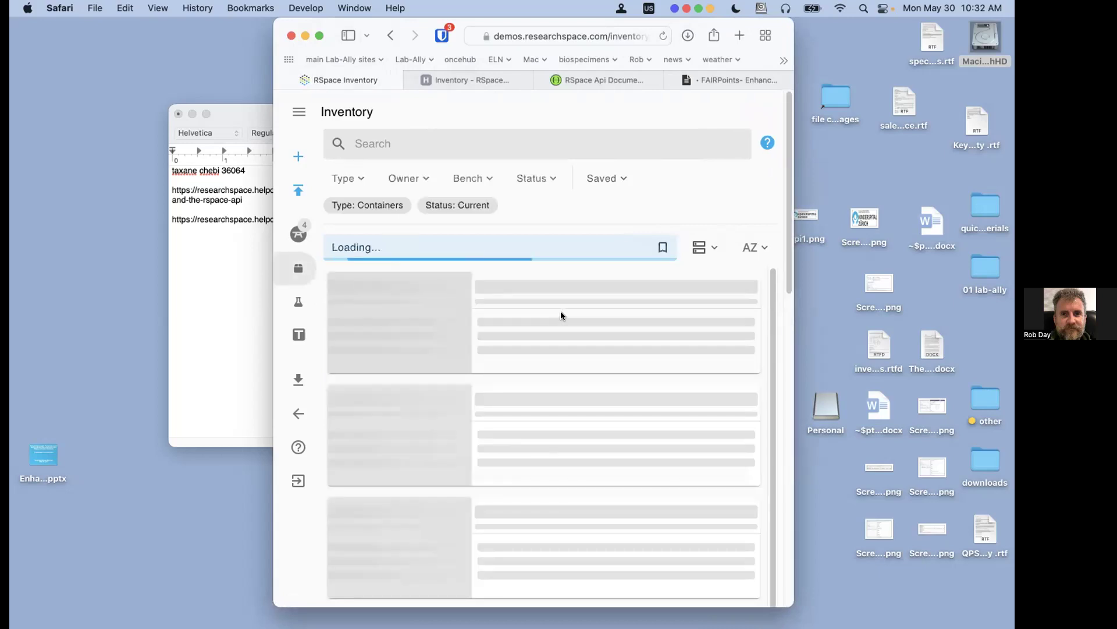
scroll(594, 386, "down", 10)
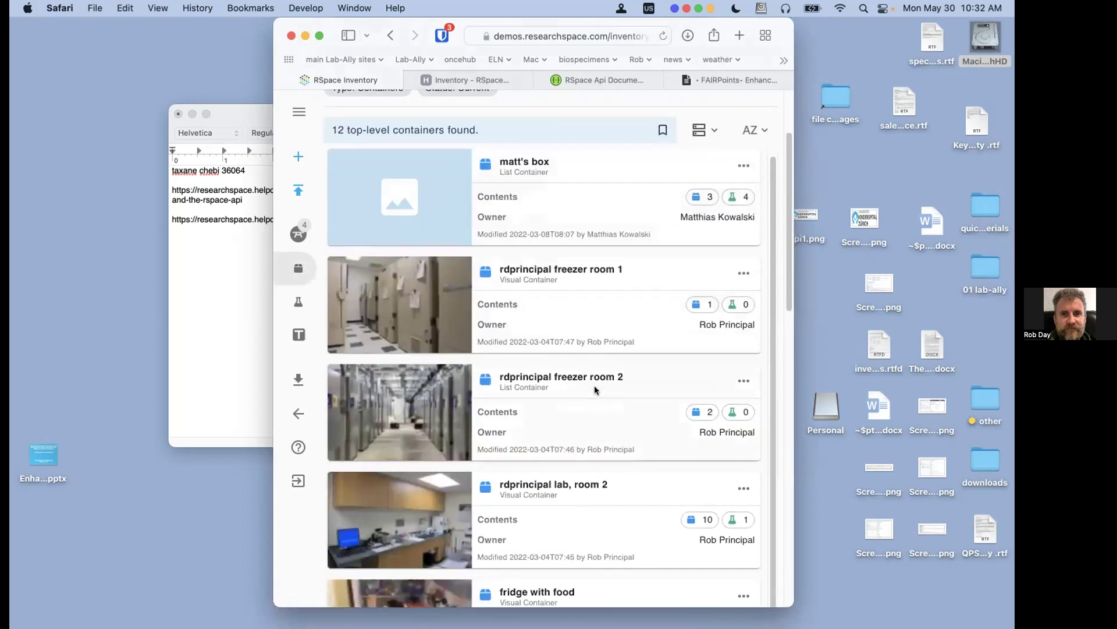
scroll(595, 386, "down", 4)
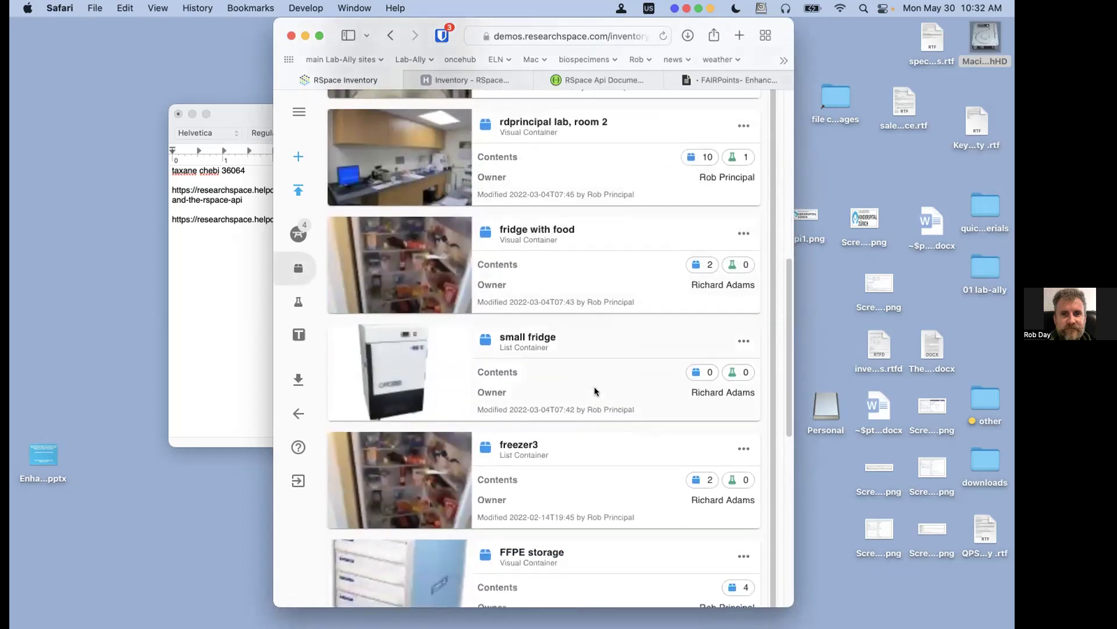
scroll(576, 390, "up", 8)
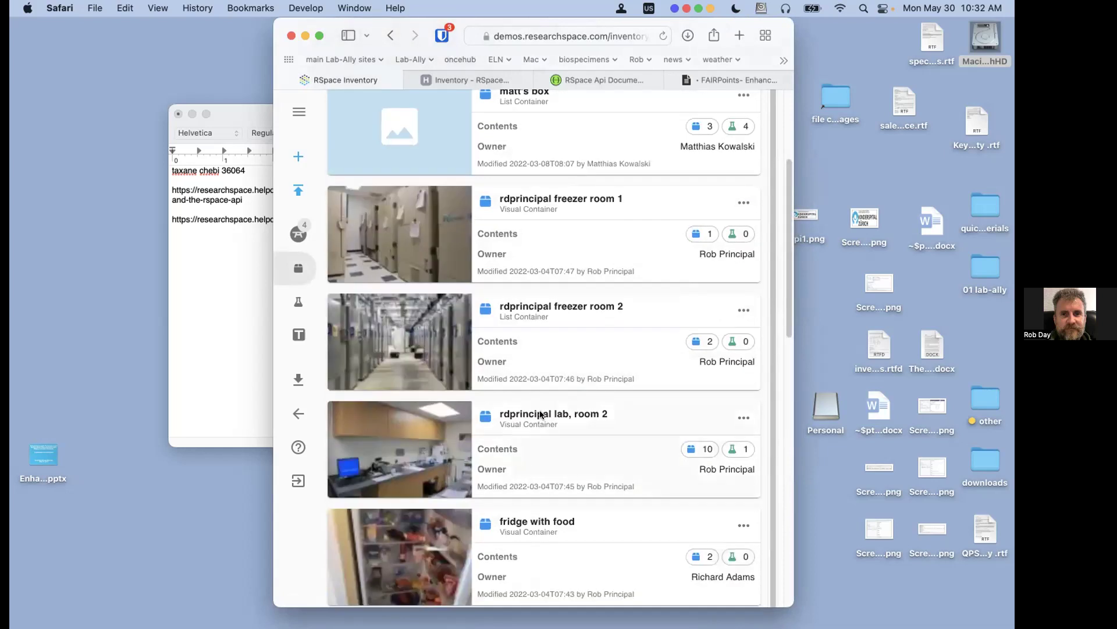
Open the rdprincipal lab, room 2 container and examine its locations on the room image
left_click(664, 420)
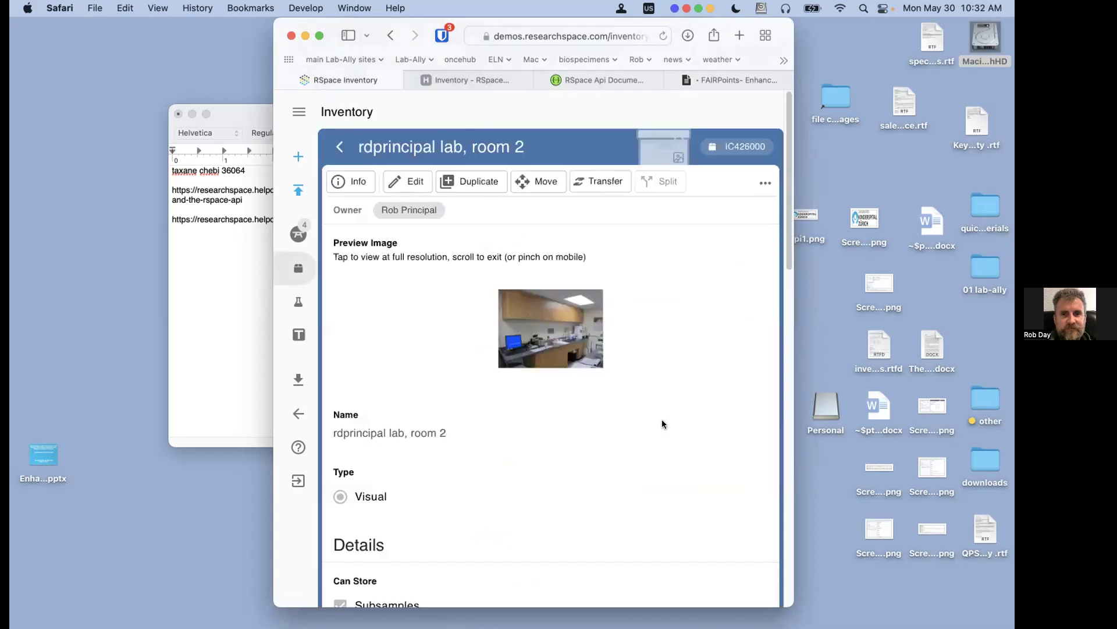
scroll(658, 420, "down", 1)
scroll(654, 424, "down", 15)
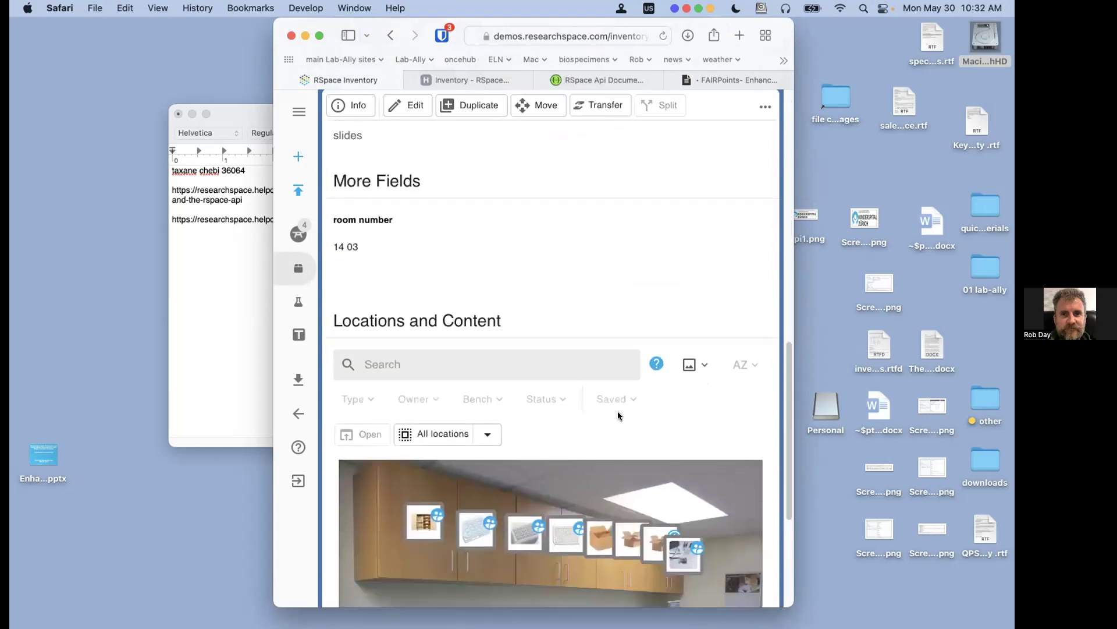
scroll(640, 378, "down", 3)
scroll(686, 299, "down", 4)
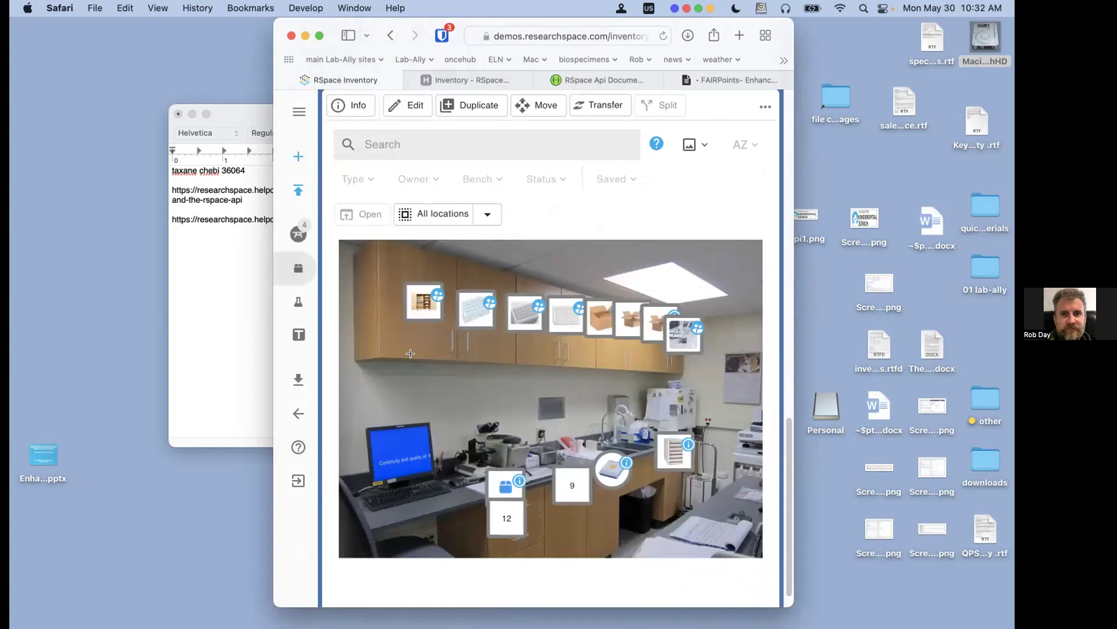
Enlarge the browser window to the two-panel layout and open rdprincipal cupboard 1 - slides from the room image down to its contents
left_click_drag(404, 21, 142, 6)
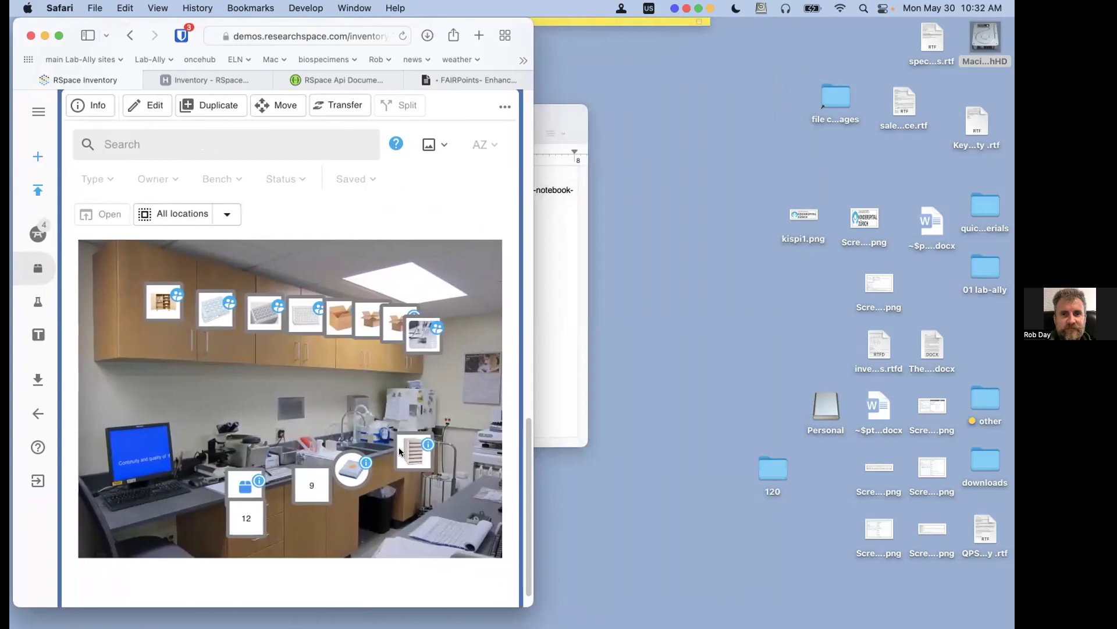
left_click_drag(532, 603, 1013, 627)
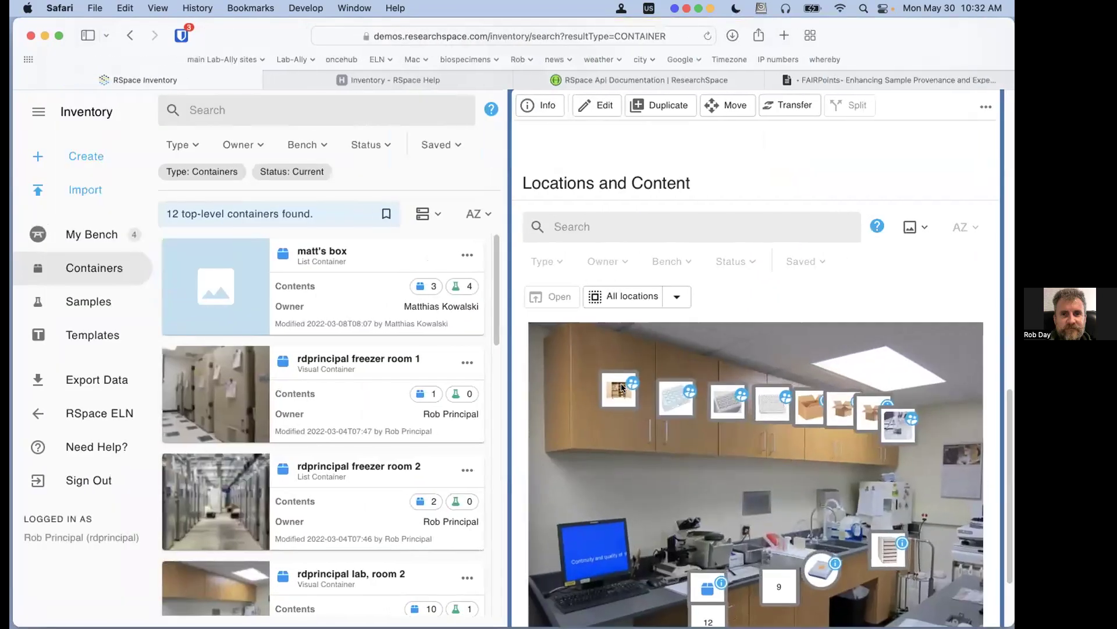
left_click(628, 383)
left_click(750, 376)
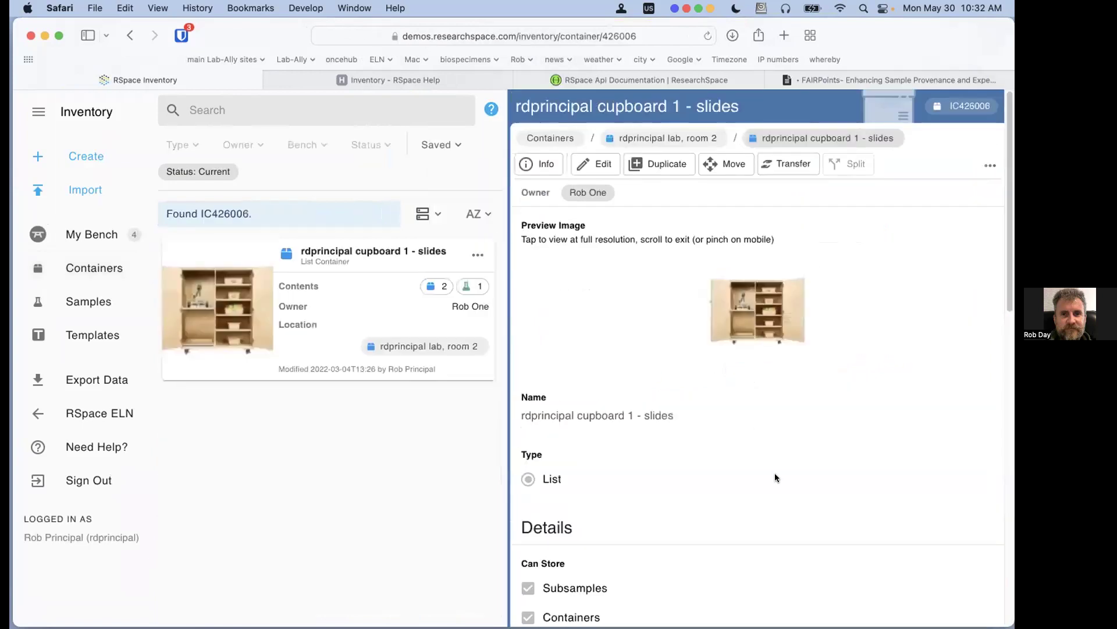
scroll(774, 473, "down", 1)
scroll(774, 472, "down", 12)
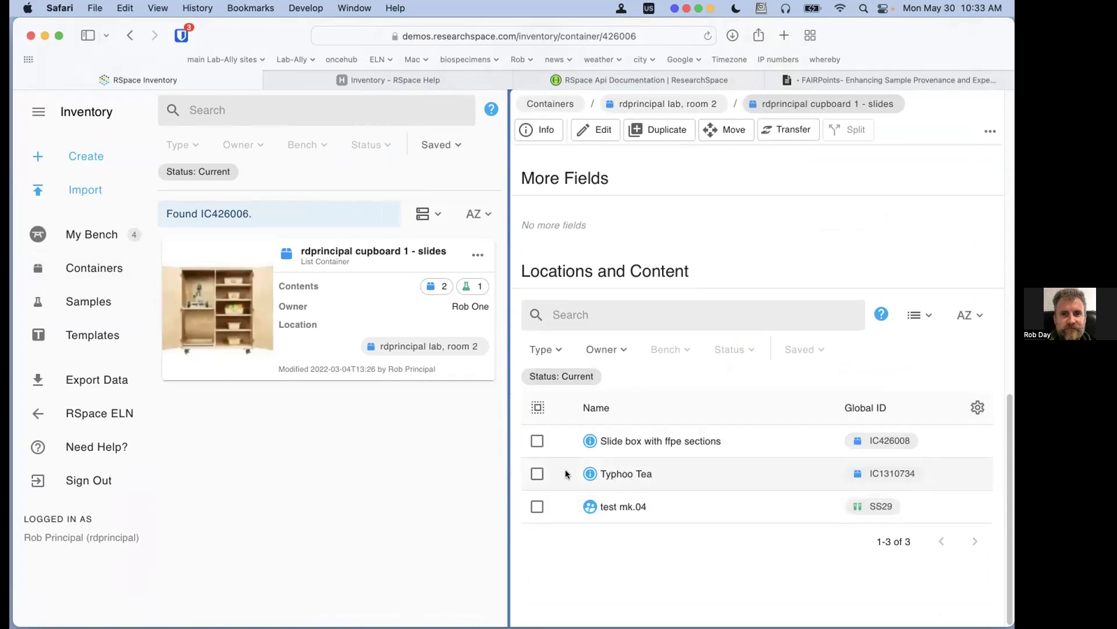
Open the Typhoo Tea container, view its preview image at full resolution, and look at its list of contents
left_click(884, 474)
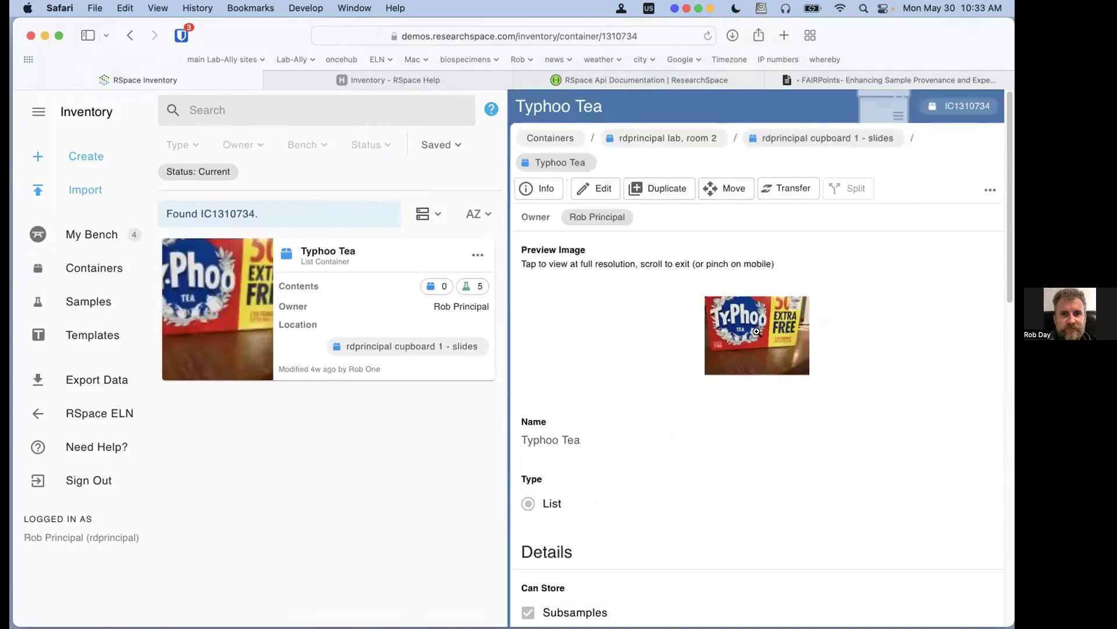
left_click(758, 415)
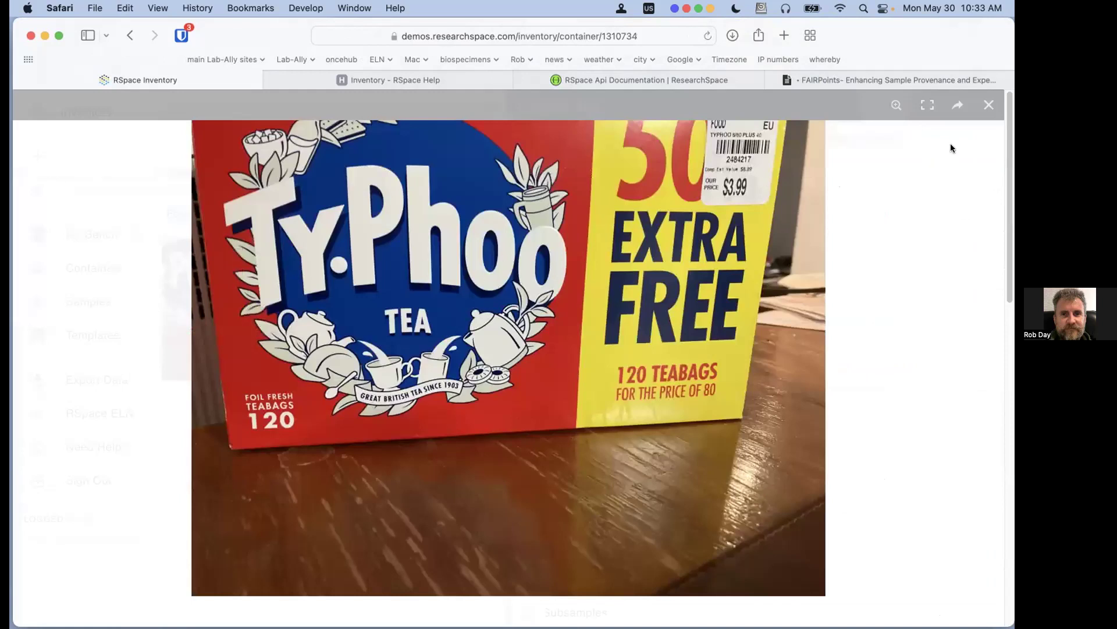
left_click(988, 105)
scroll(749, 360, "down", 10)
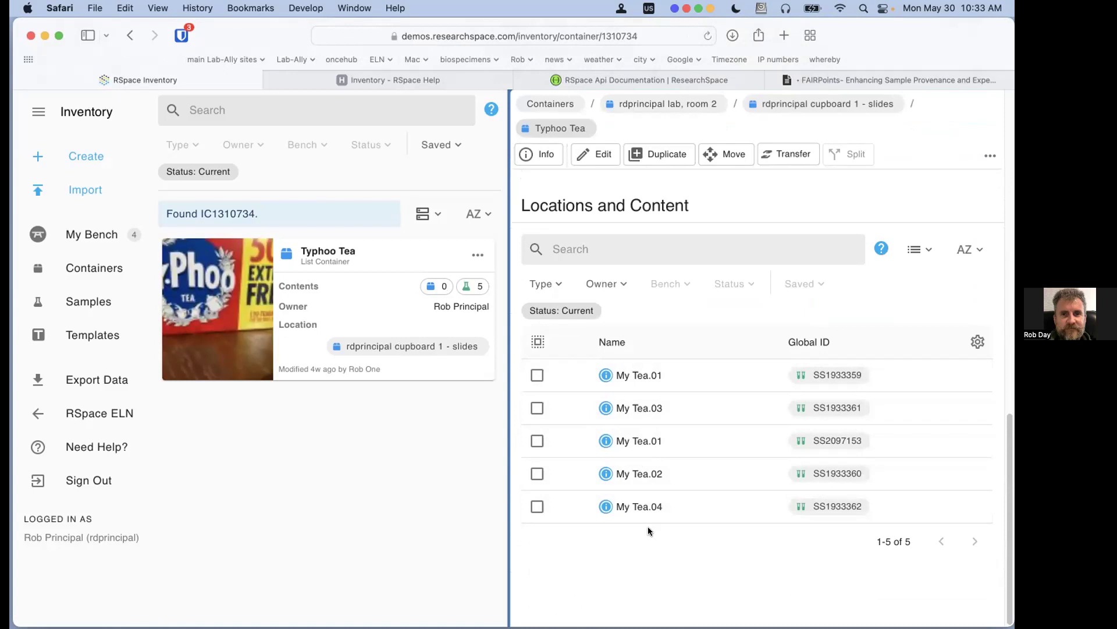
Open the first listed My Tea.01 subsample and review its details
left_click(852, 374)
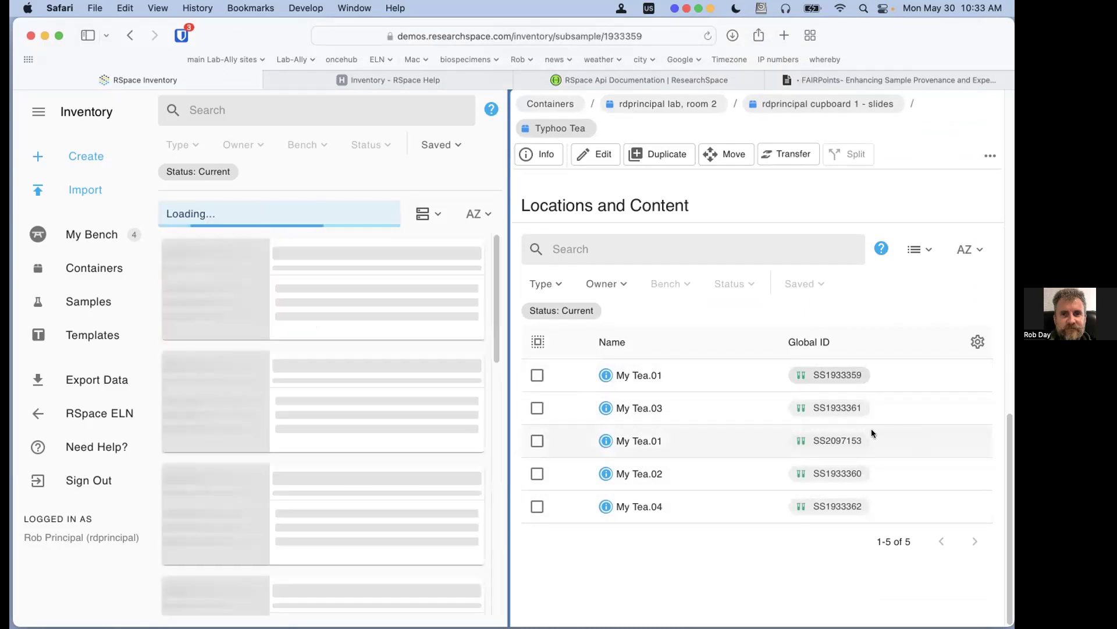
scroll(819, 438, "down", 1)
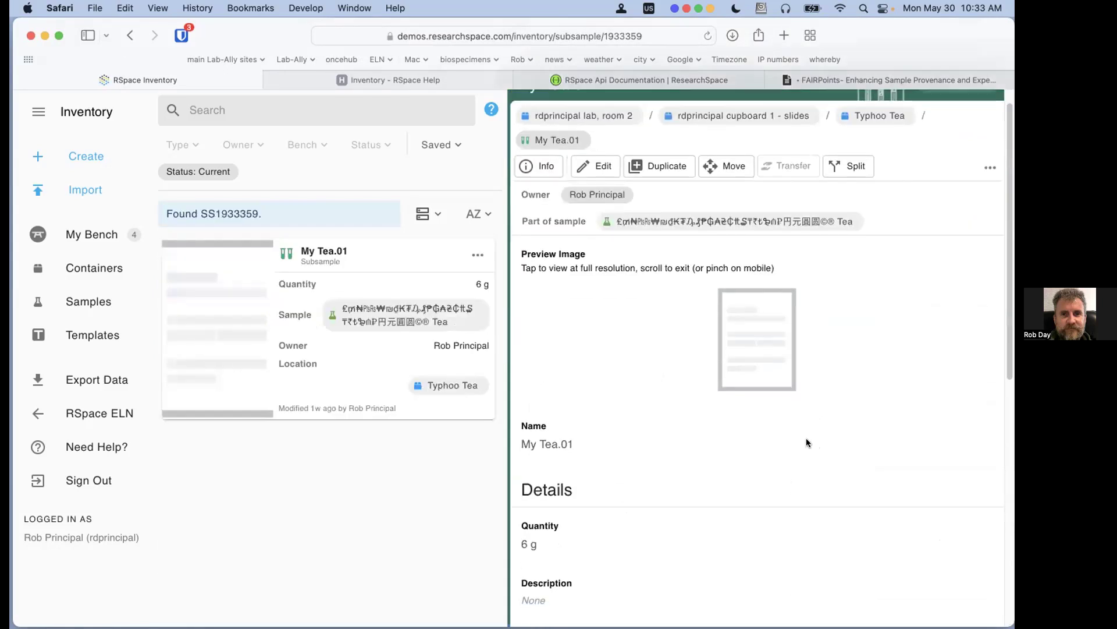
scroll(806, 443, "down", 2)
scroll(782, 433, "down", 2)
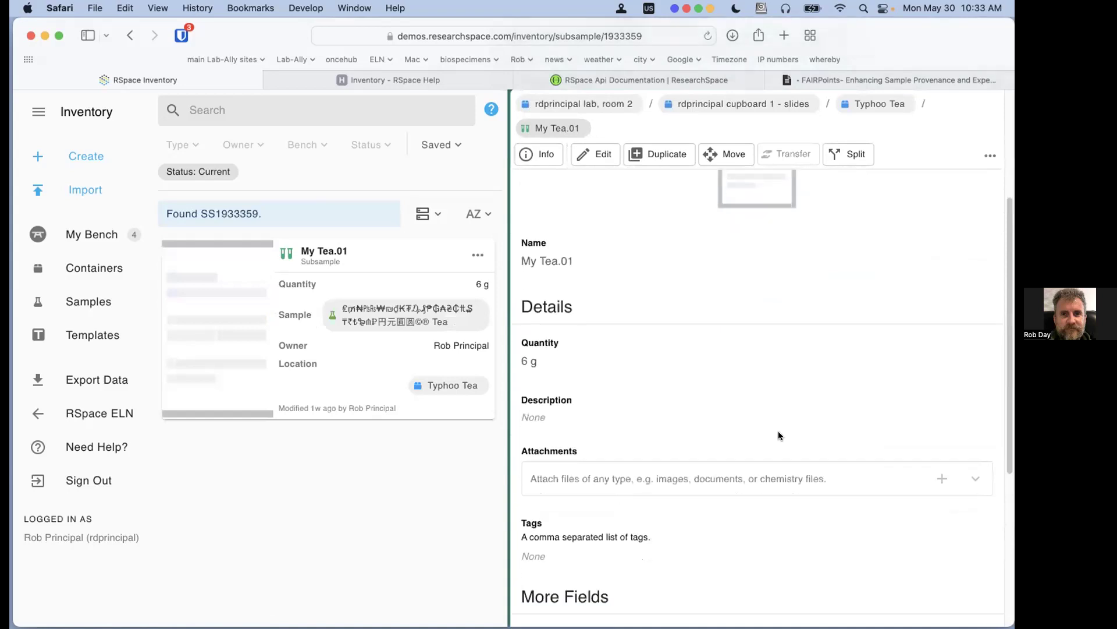
scroll(712, 305, "down", 5)
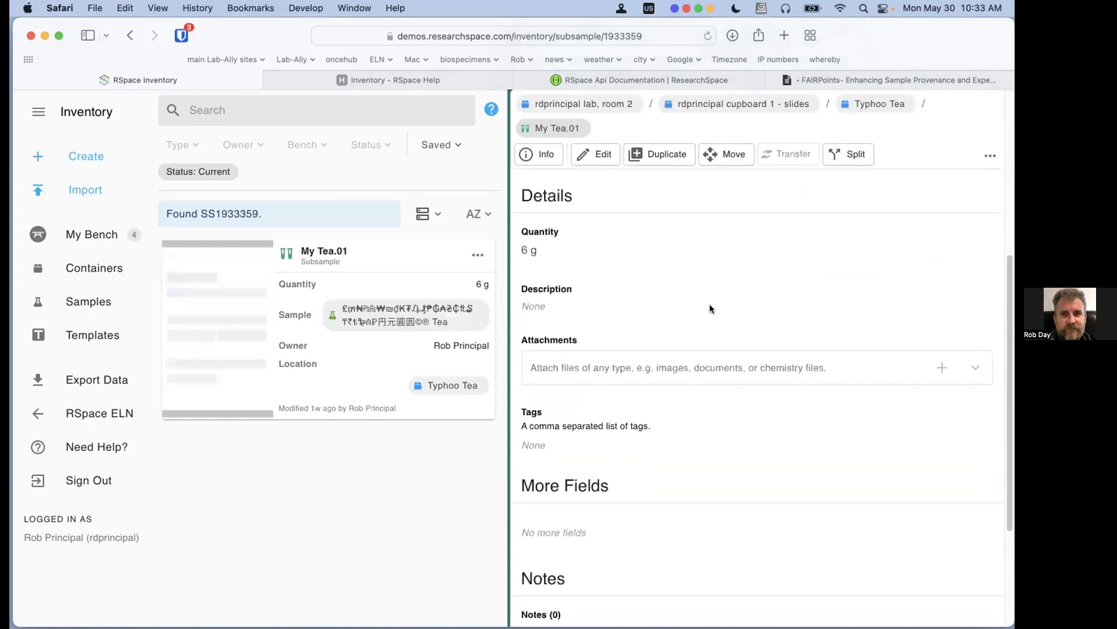
scroll(708, 305, "up", 8)
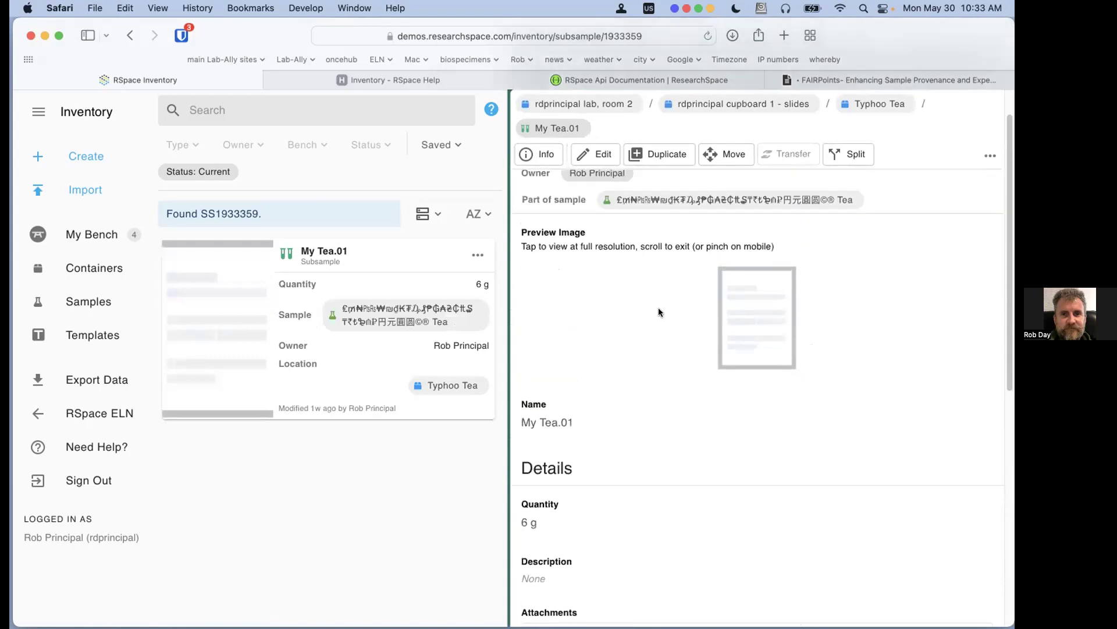
scroll(658, 307, "up", 2)
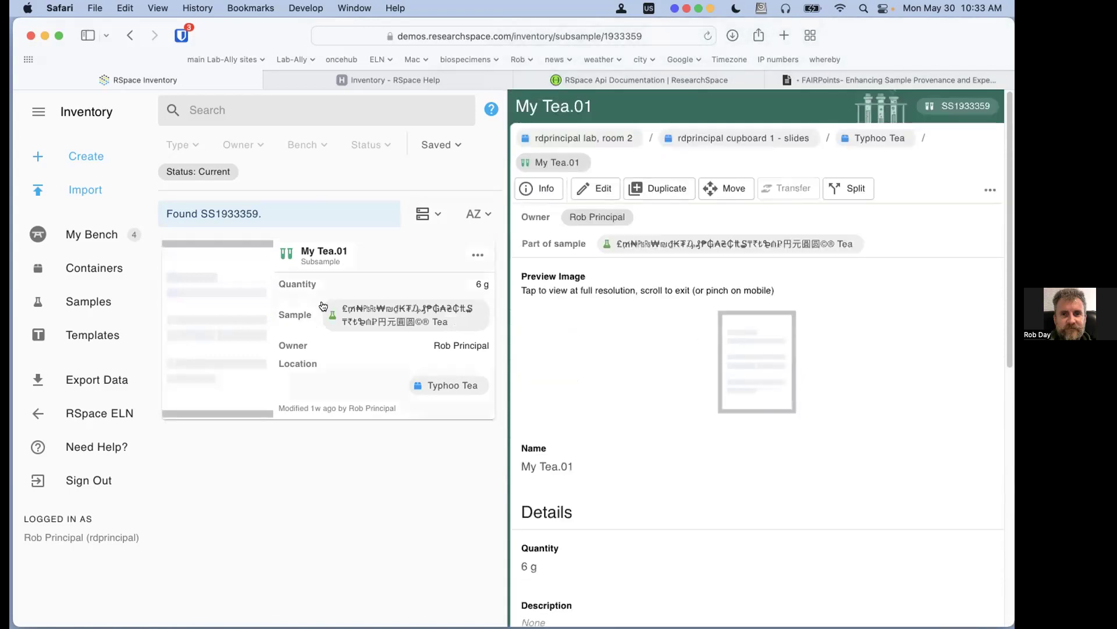
Return to the top-level containers and switch their display from cards to list view
left_click(103, 269)
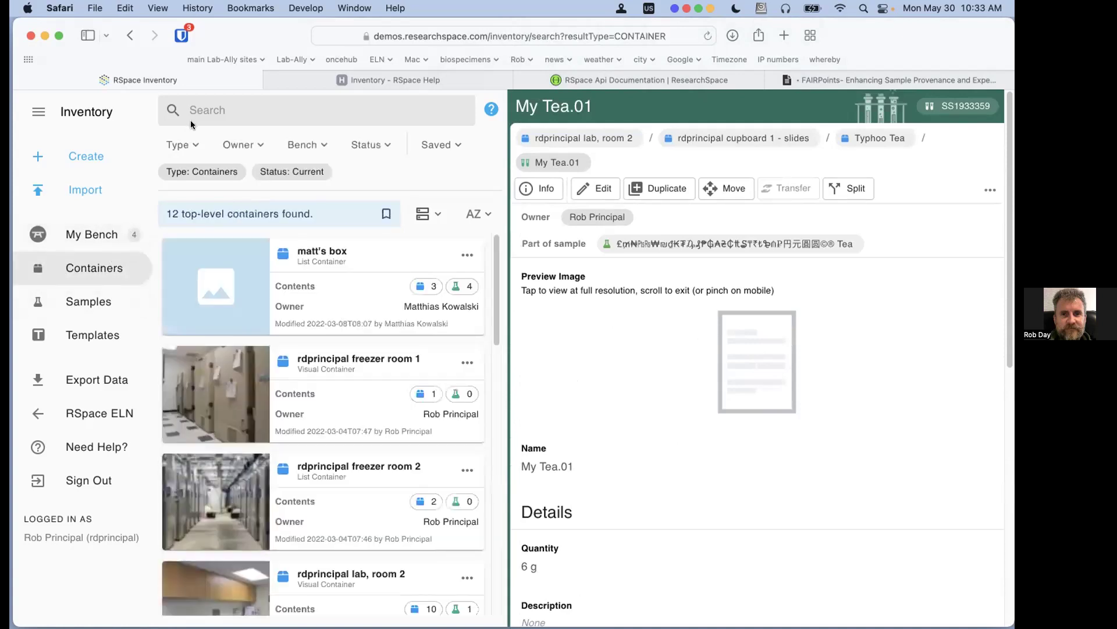
left_click(429, 214)
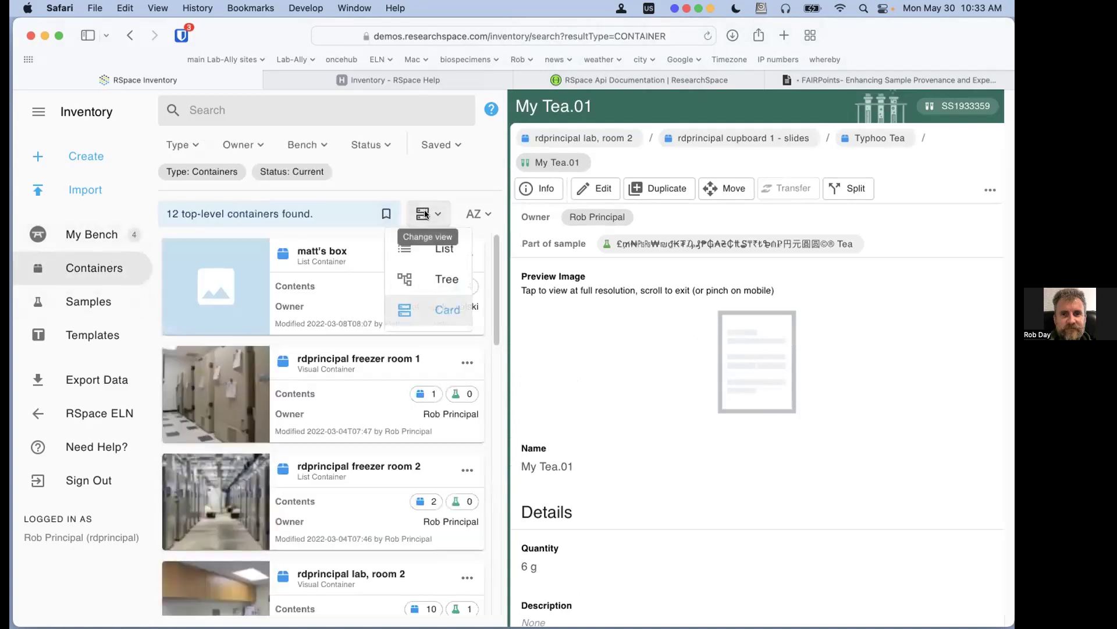
left_click(442, 251)
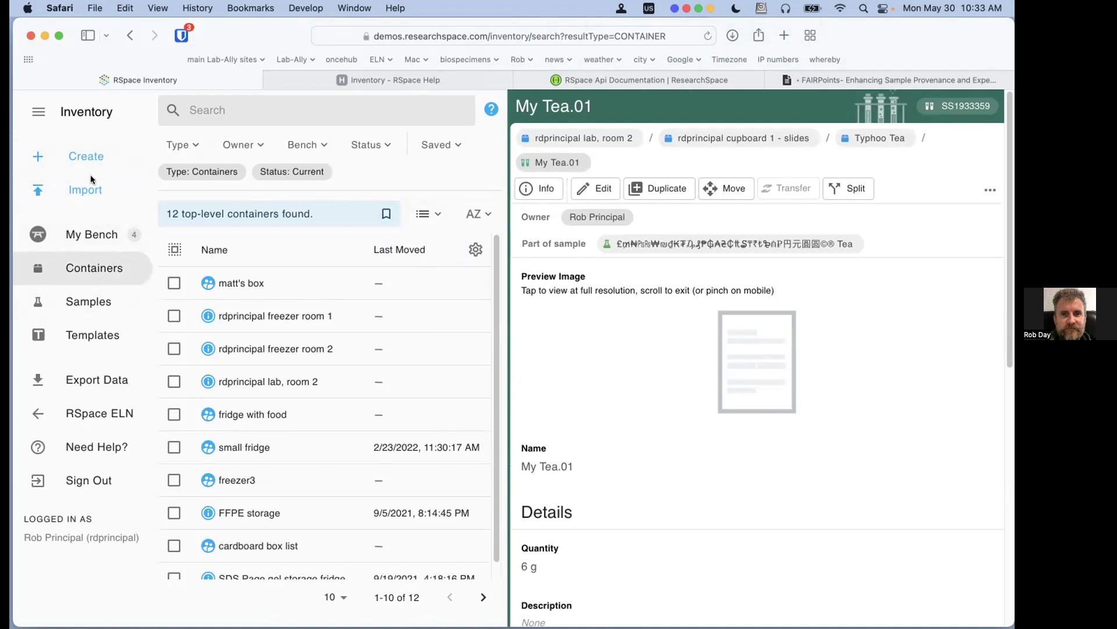
Start a subsamples import and upload taxanesubsamples.csv from the RSINV csv folder
left_click(80, 191)
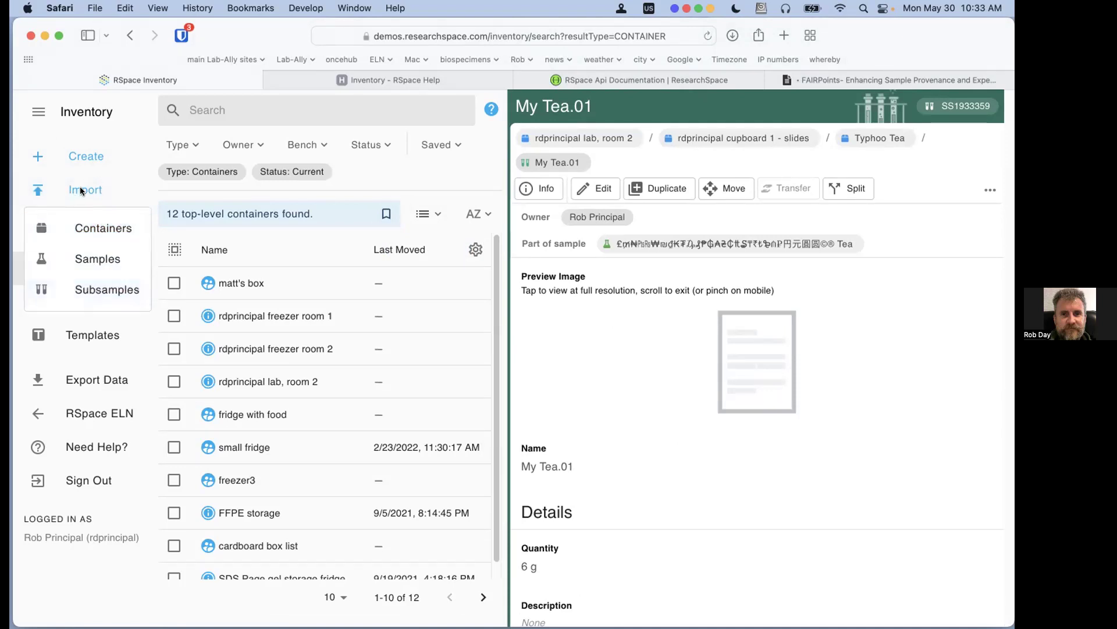
left_click(90, 287)
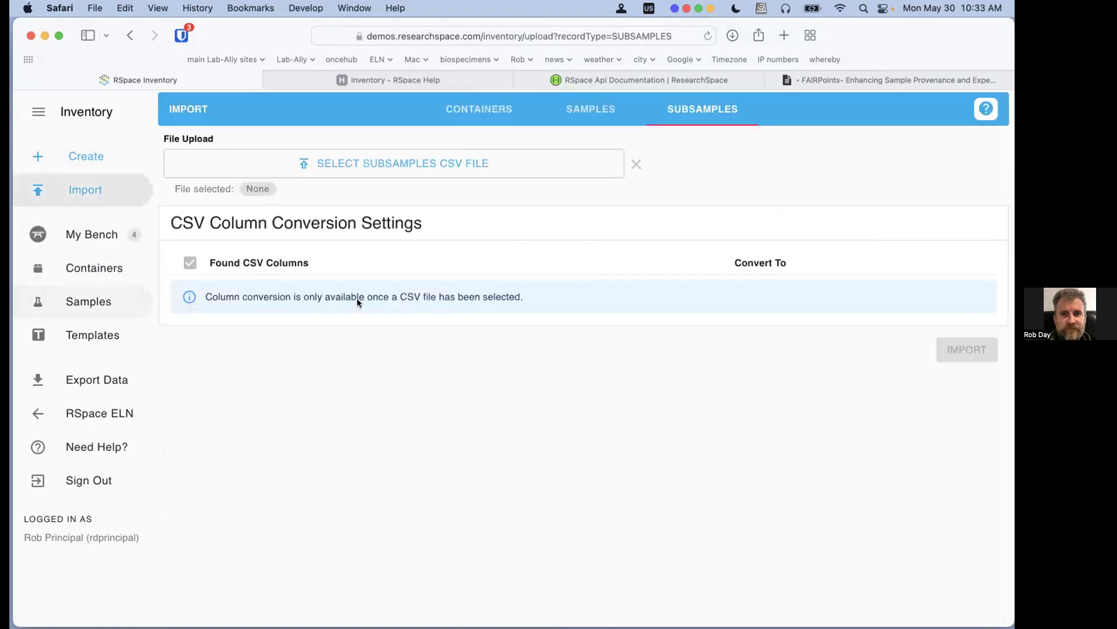
left_click(408, 164)
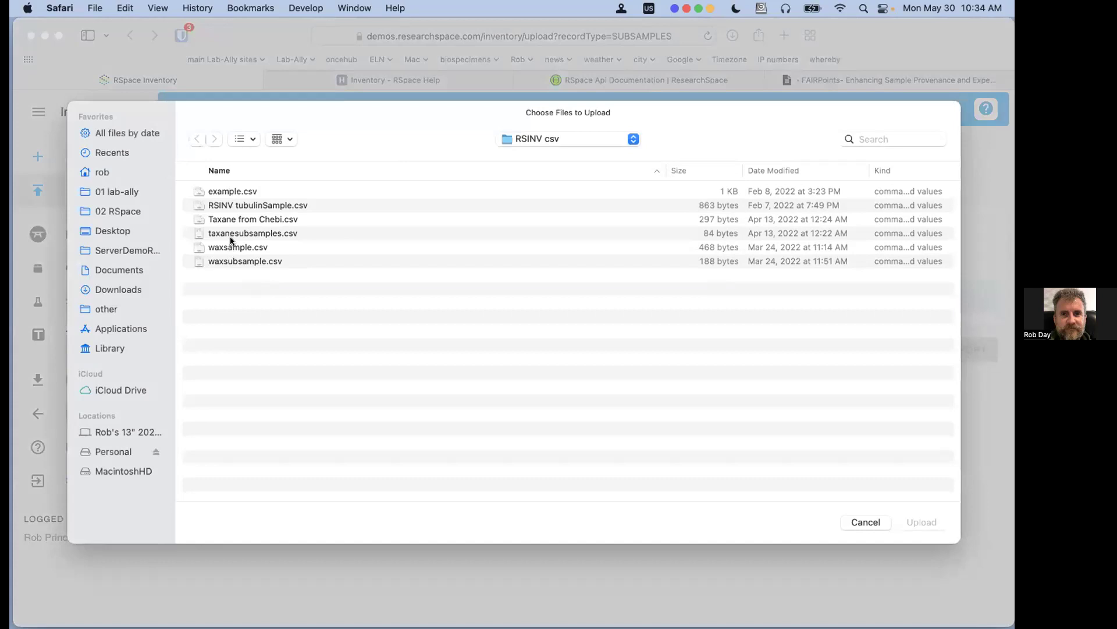
left_click(233, 233)
left_click(921, 522)
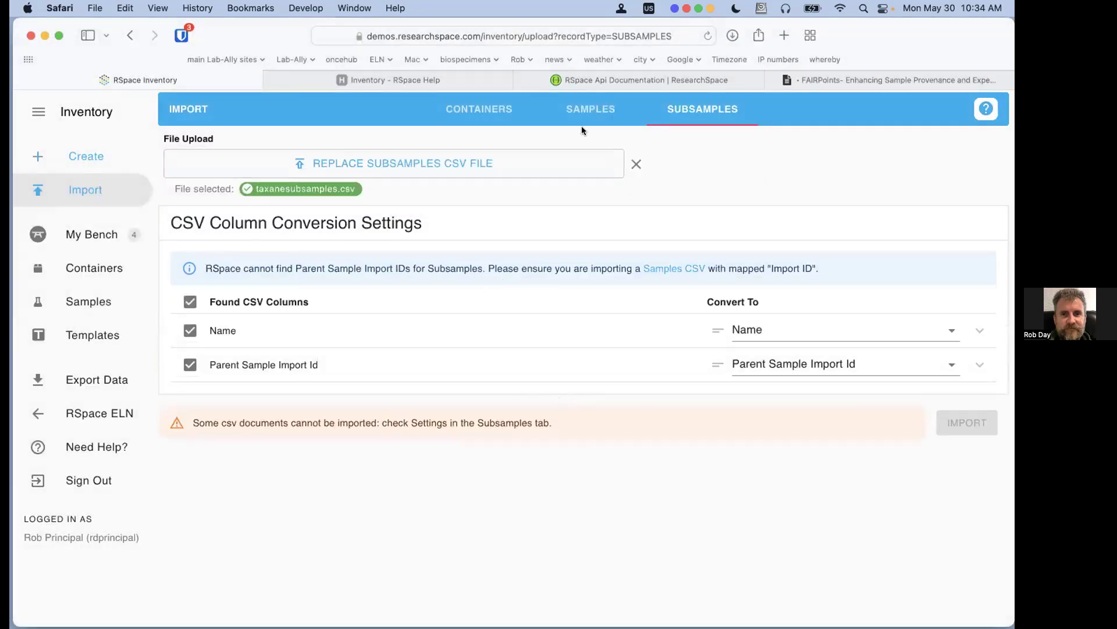
Upload waxsample.csv as the samples file for the import and look over its template options
left_click(582, 111)
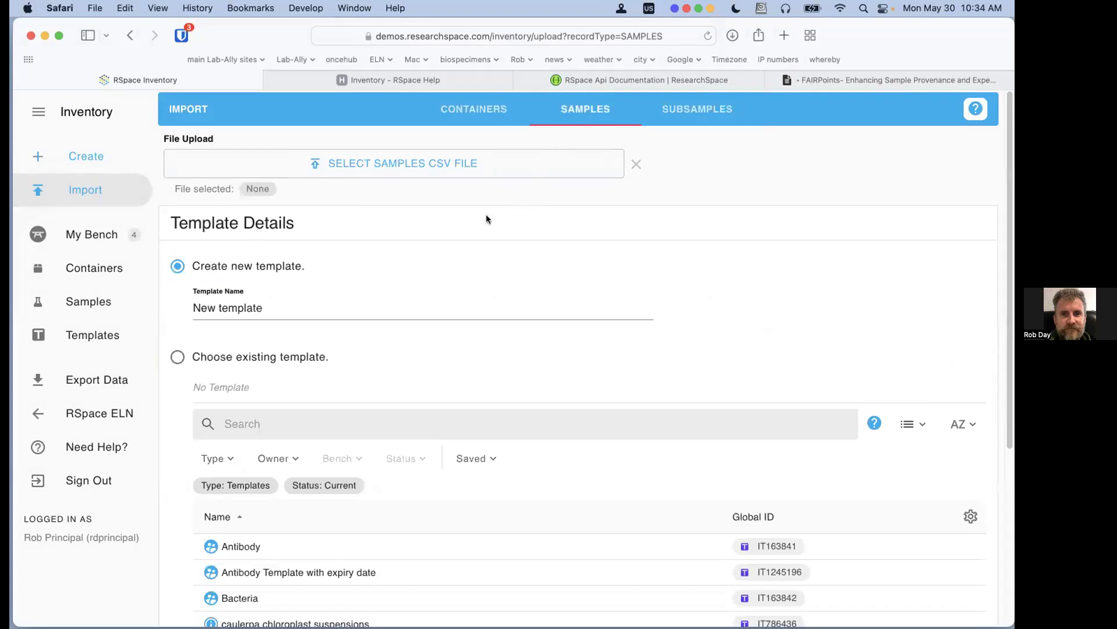
left_click(352, 173)
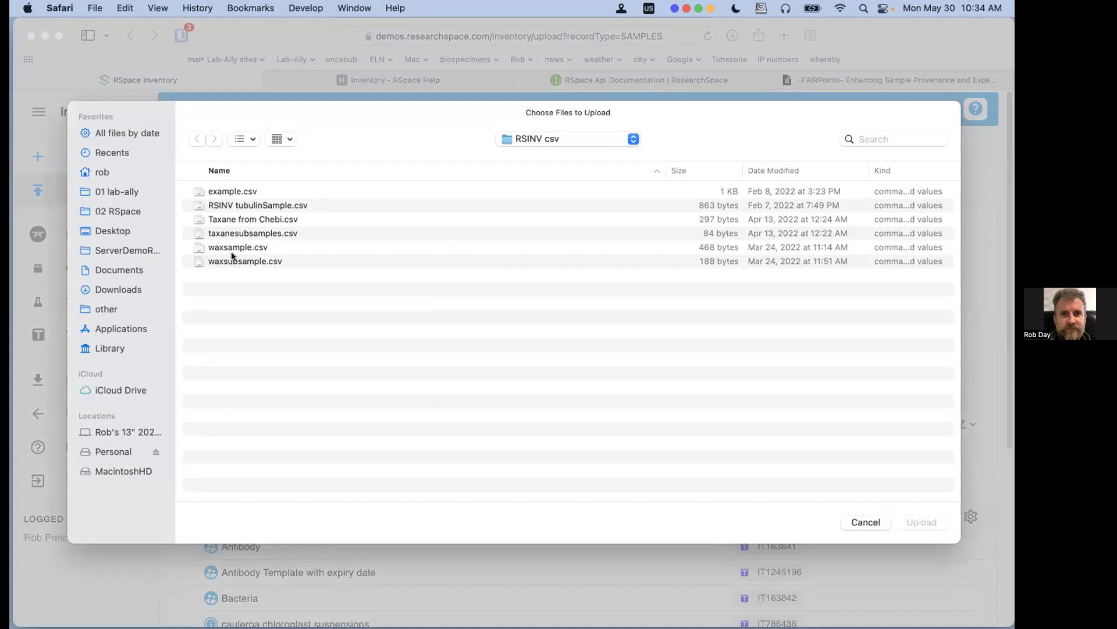
left_click(232, 247)
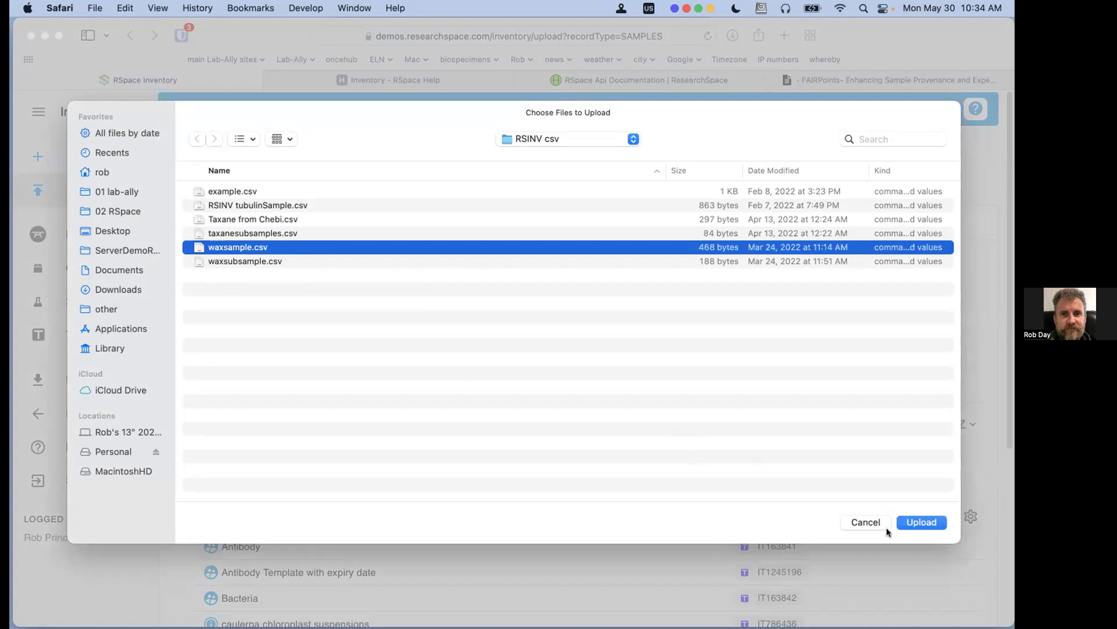
left_click(917, 522)
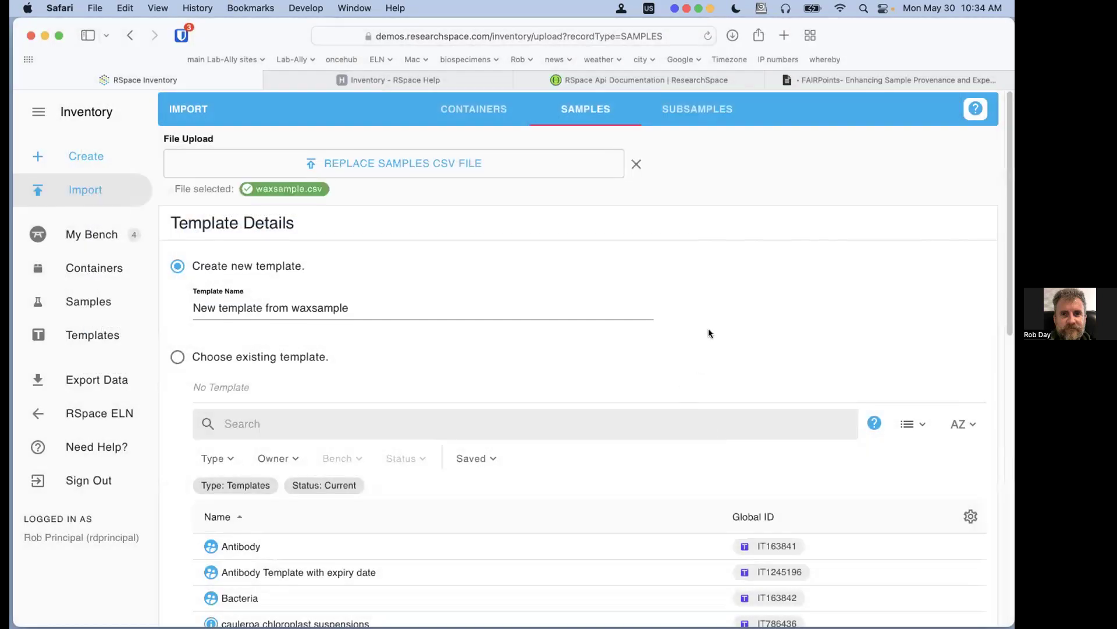
scroll(709, 330, "down", 3)
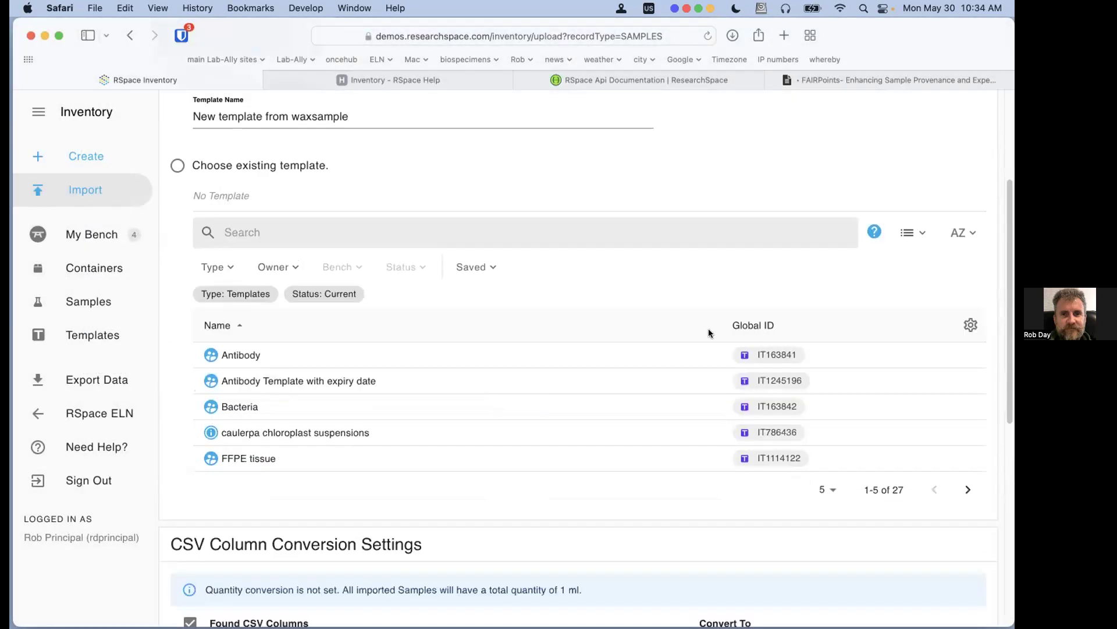
scroll(708, 328, "up", 3)
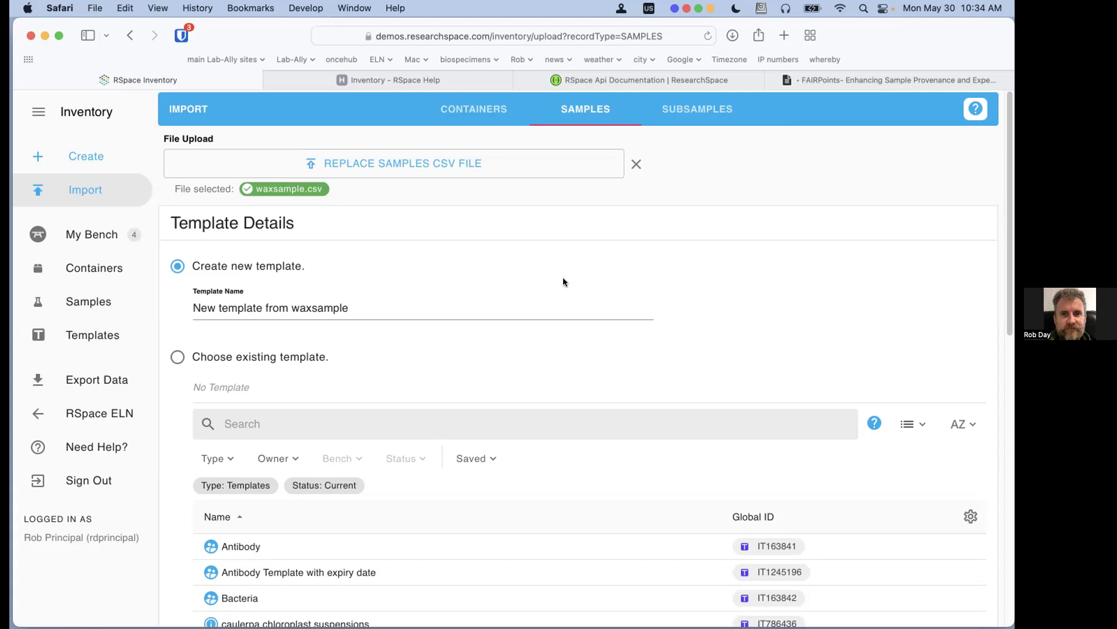
Choose an existing template for the imported samples by searching for FFPE and selecting FFPE wax sample
left_click(178, 356)
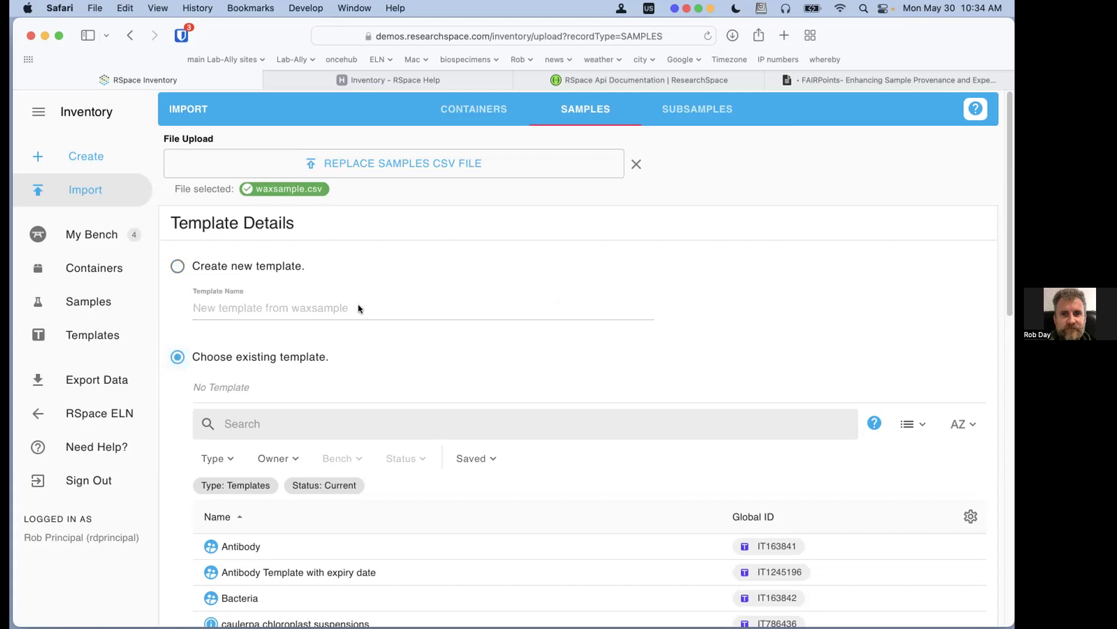
scroll(357, 302, "down", 3)
left_click(296, 323)
type("FP")
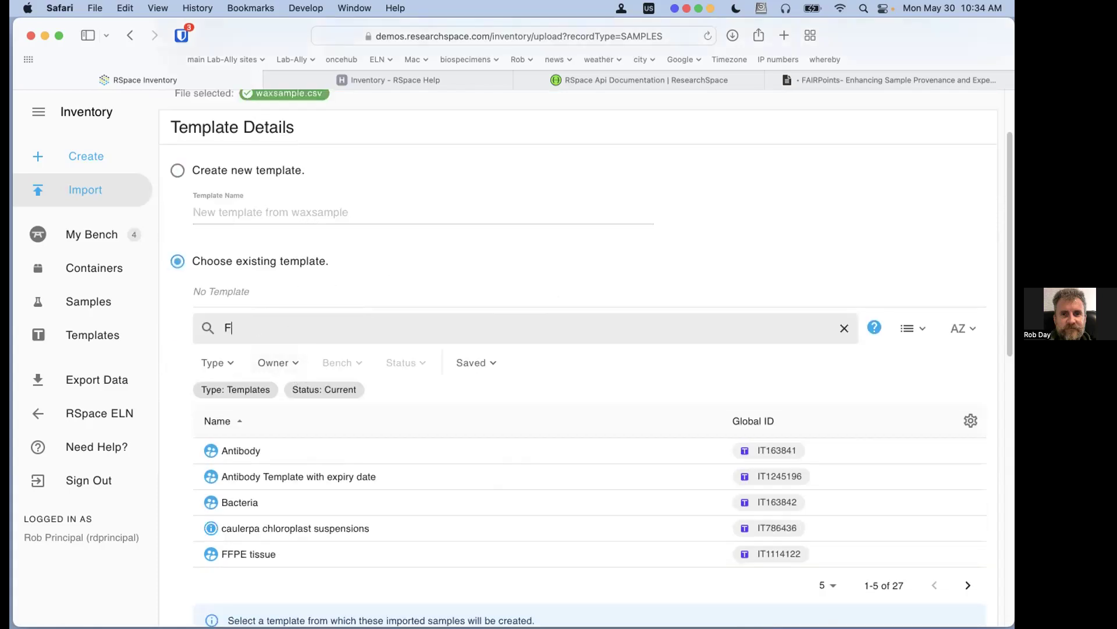
key("BackSpace")
type("FPE")
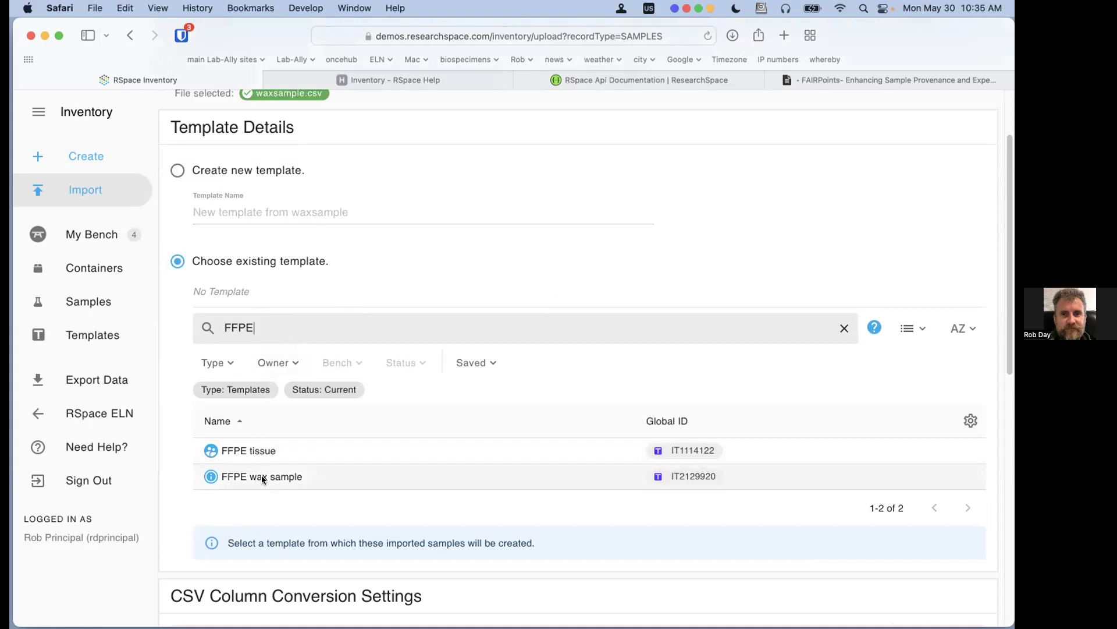
left_click(261, 475)
Try to import the waxsample.csv samples together with the taxanesubsamples.csv subsamples, and go back to My Bench
scroll(700, 351, "down", 2)
scroll(700, 351, "down", 6)
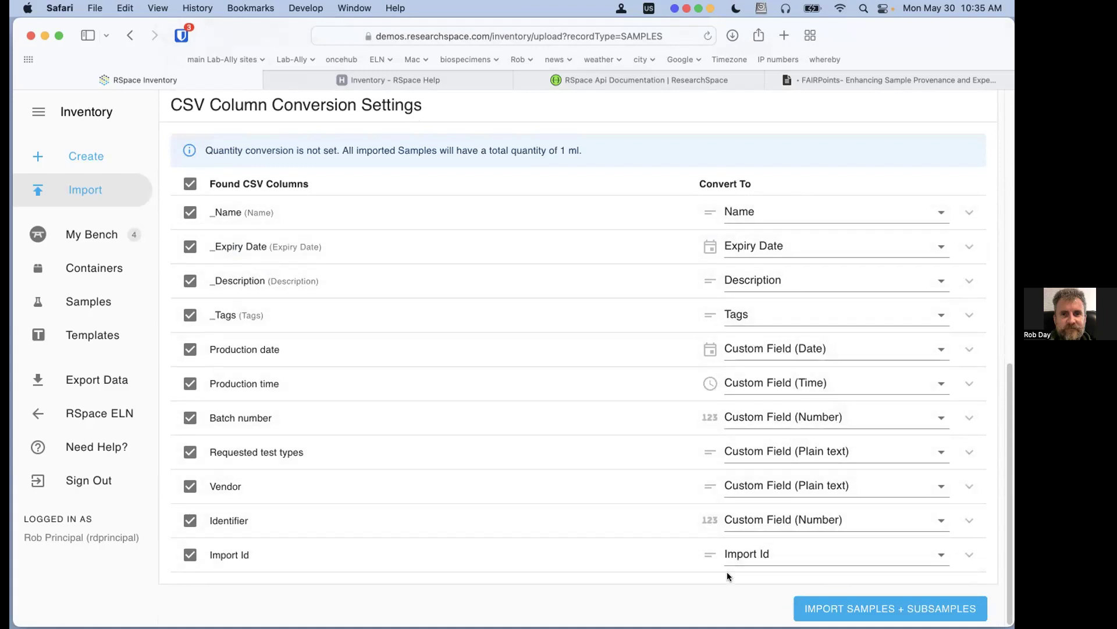
left_click(873, 610)
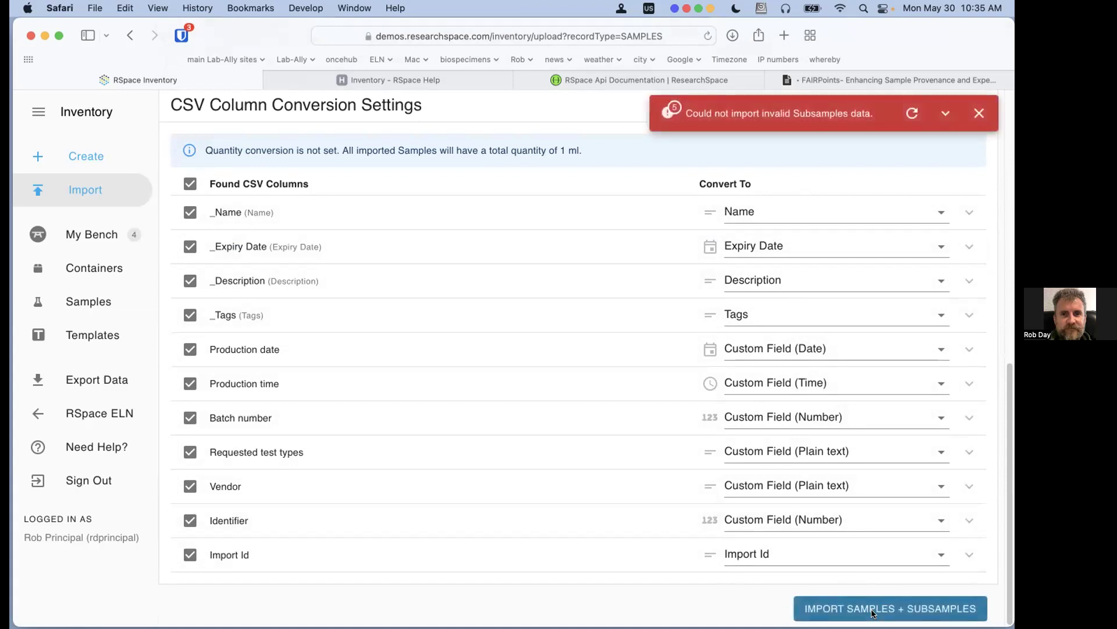
left_click(980, 116)
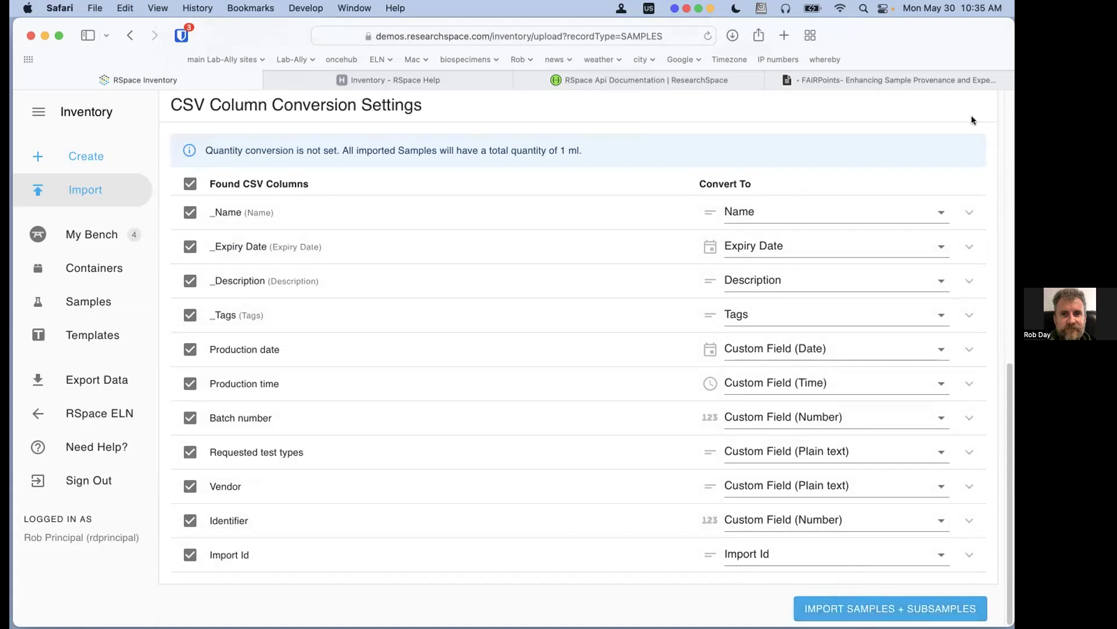
left_click(91, 231)
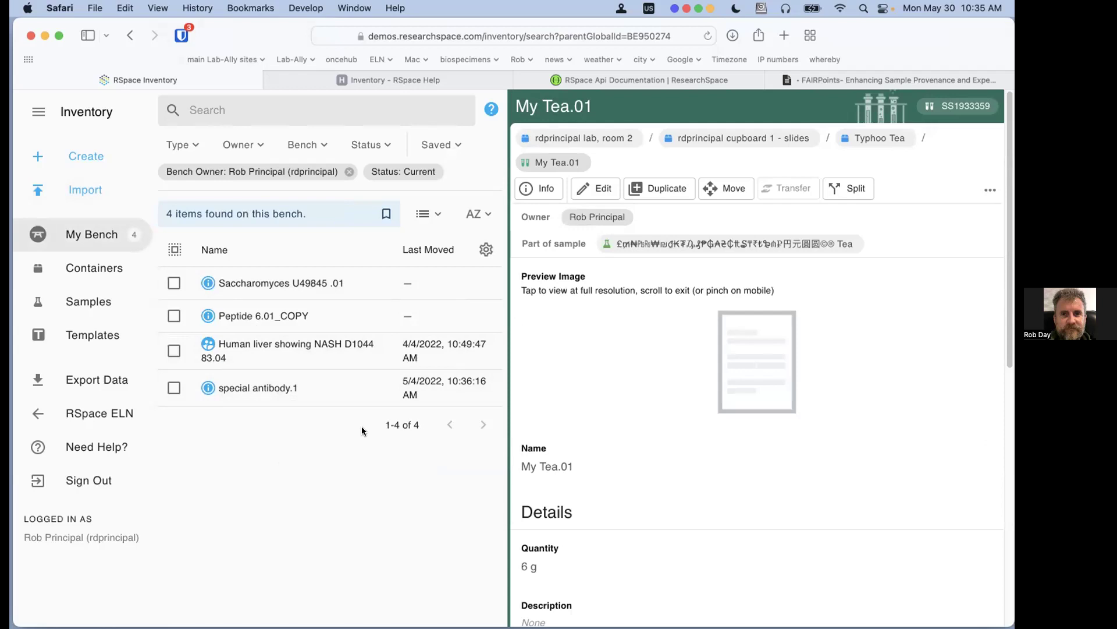
left_click(86, 191)
left_click(105, 288)
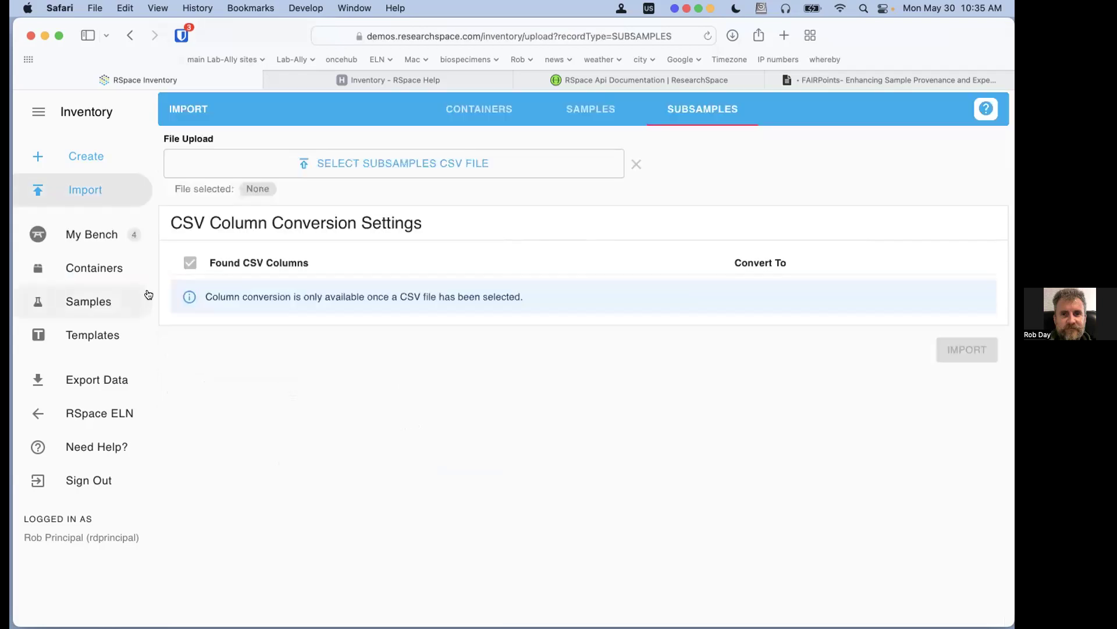
left_click(375, 169)
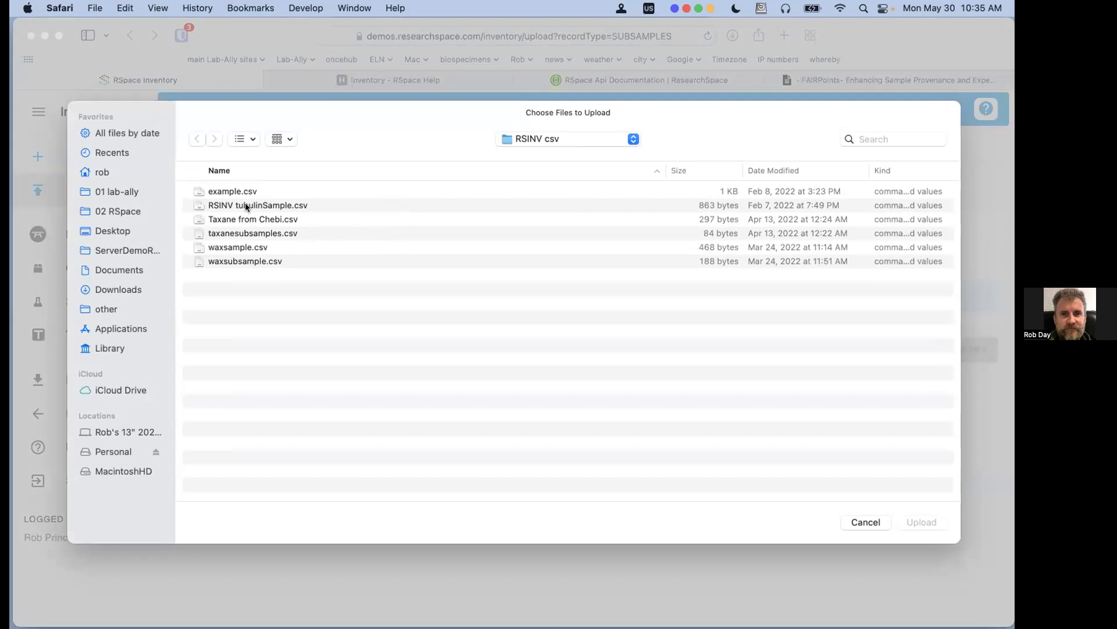
left_click(242, 233)
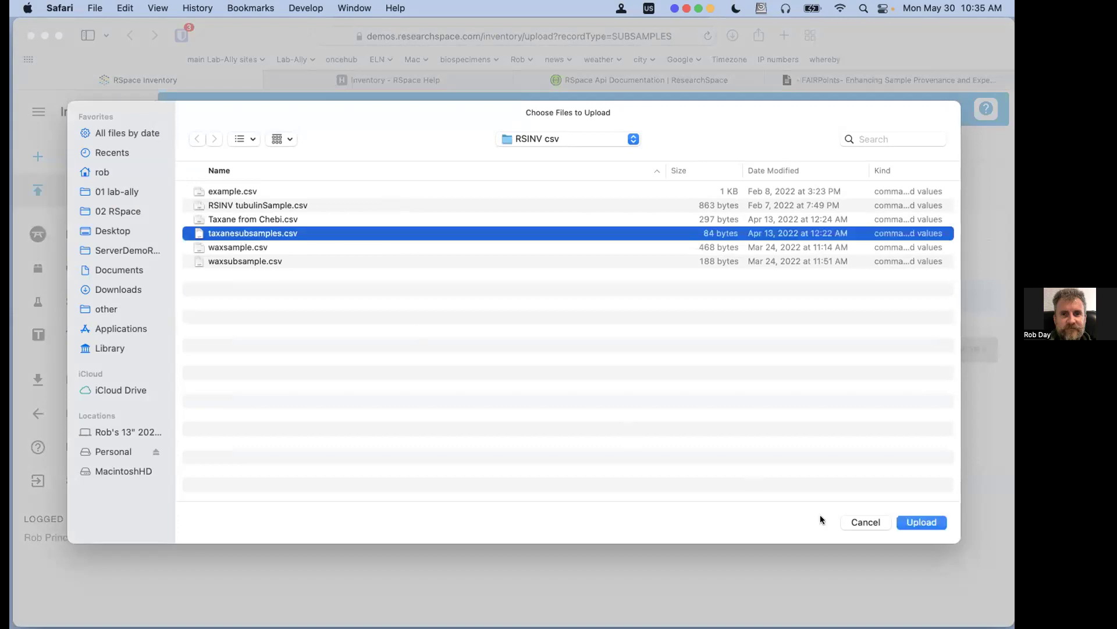
left_click(922, 522)
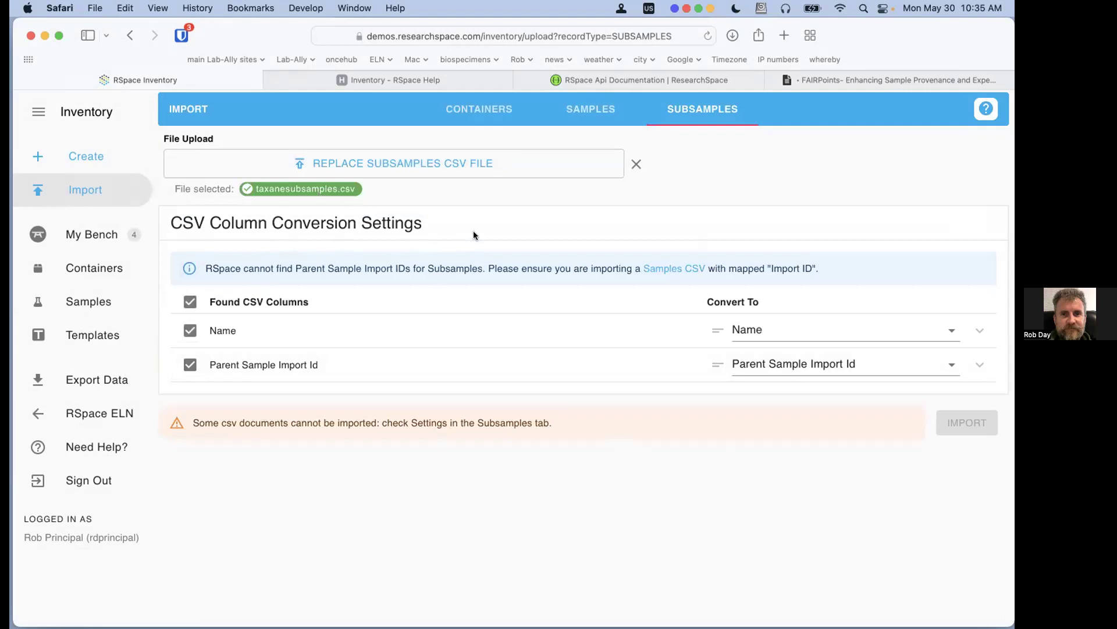
left_click(451, 165)
left_click(865, 522)
left_click(707, 36)
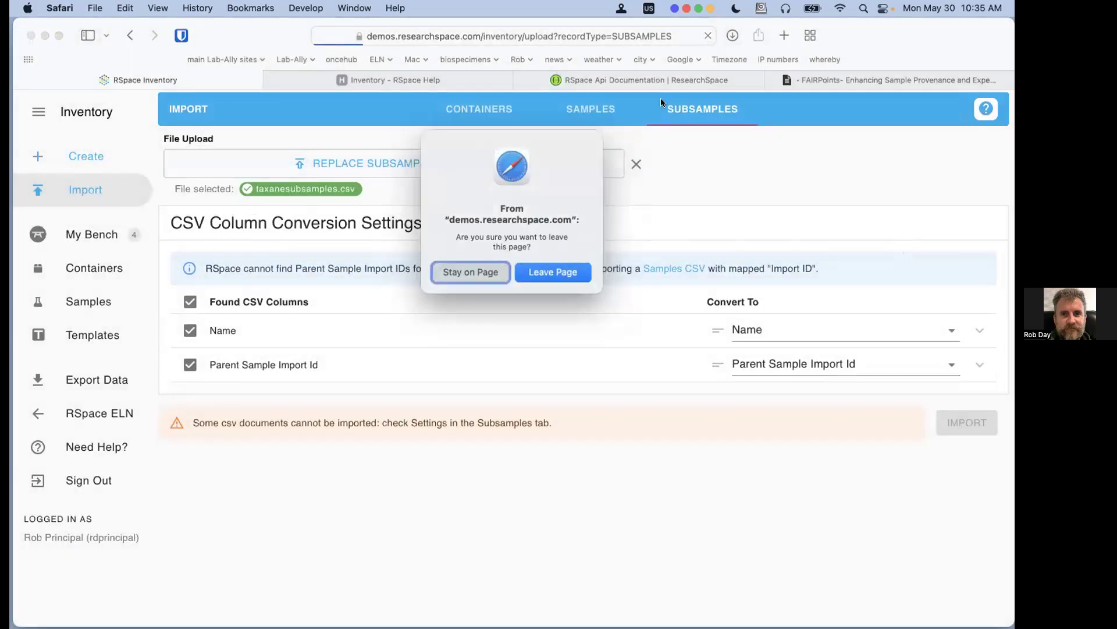
left_click(559, 277)
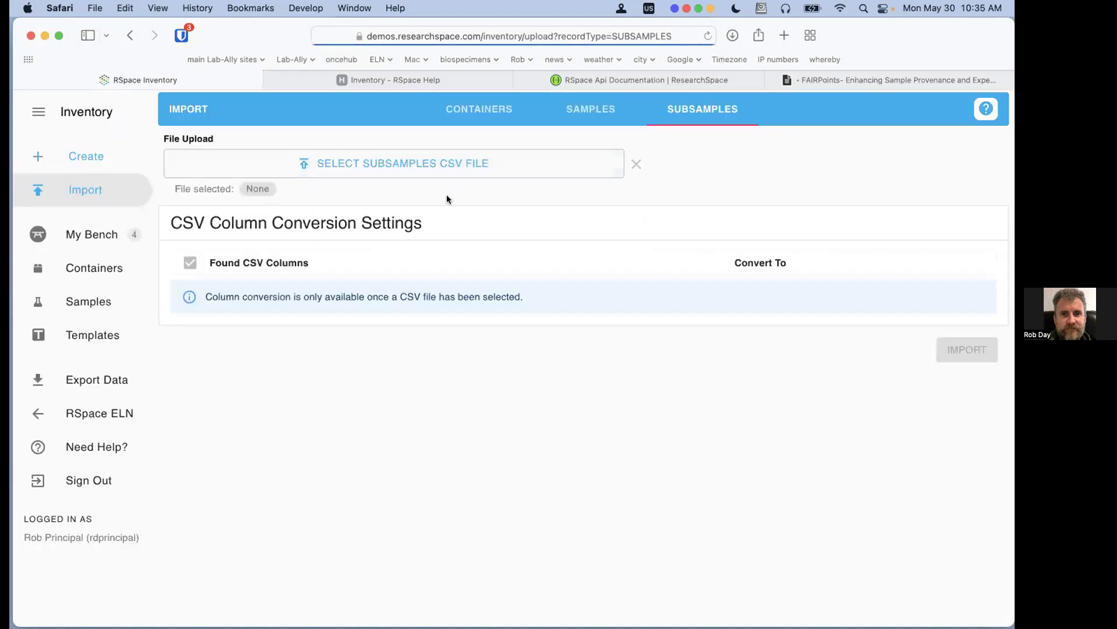
left_click(351, 166)
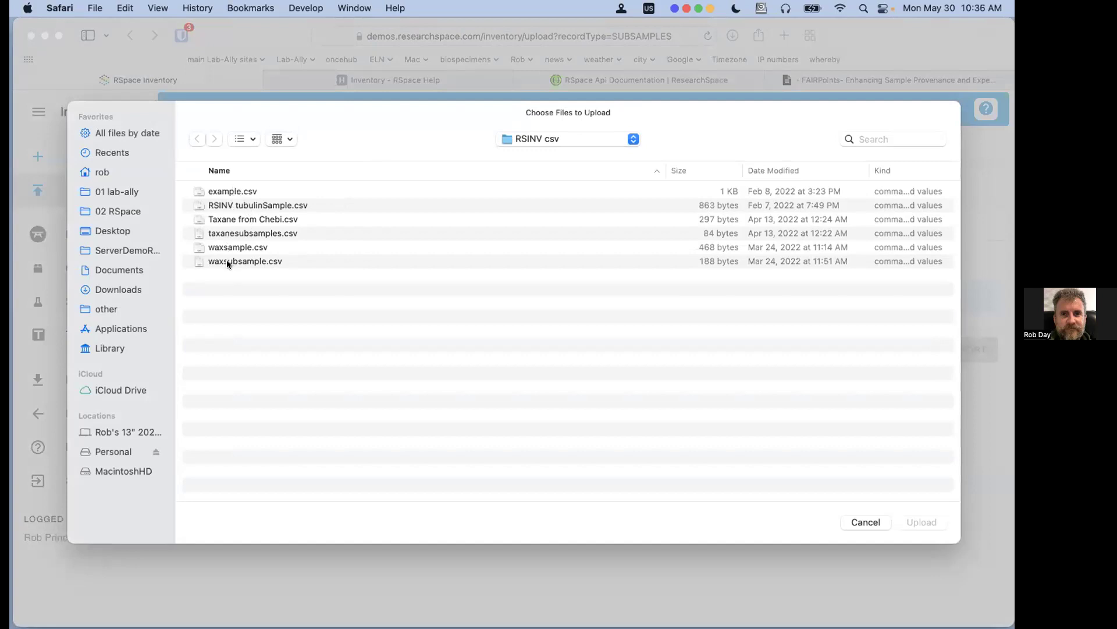
left_click(226, 262)
left_click(899, 524)
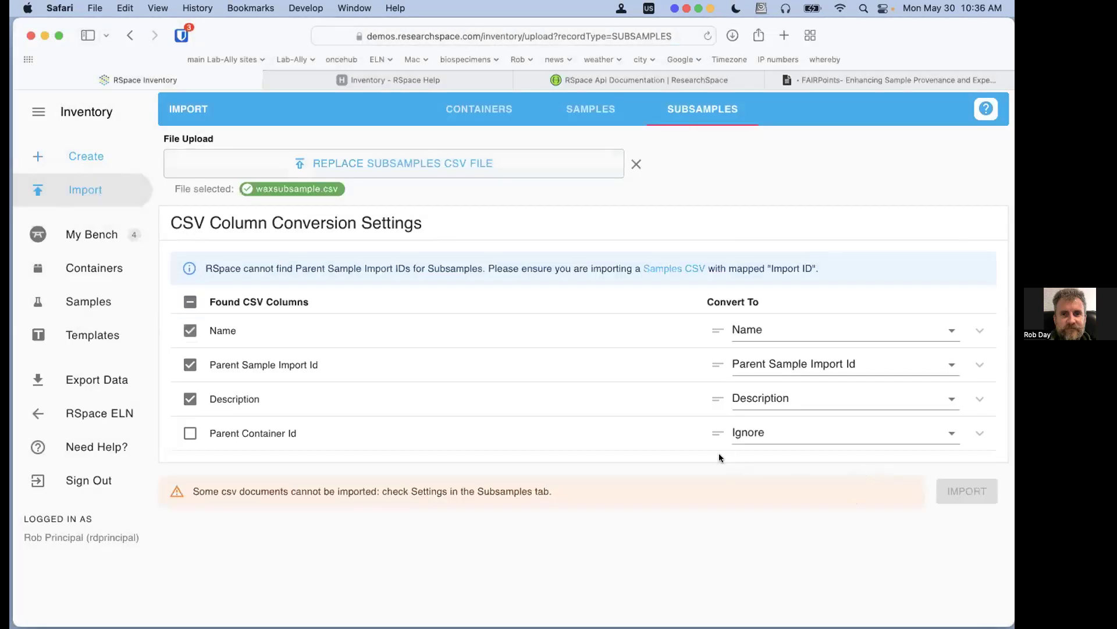
left_click(599, 112)
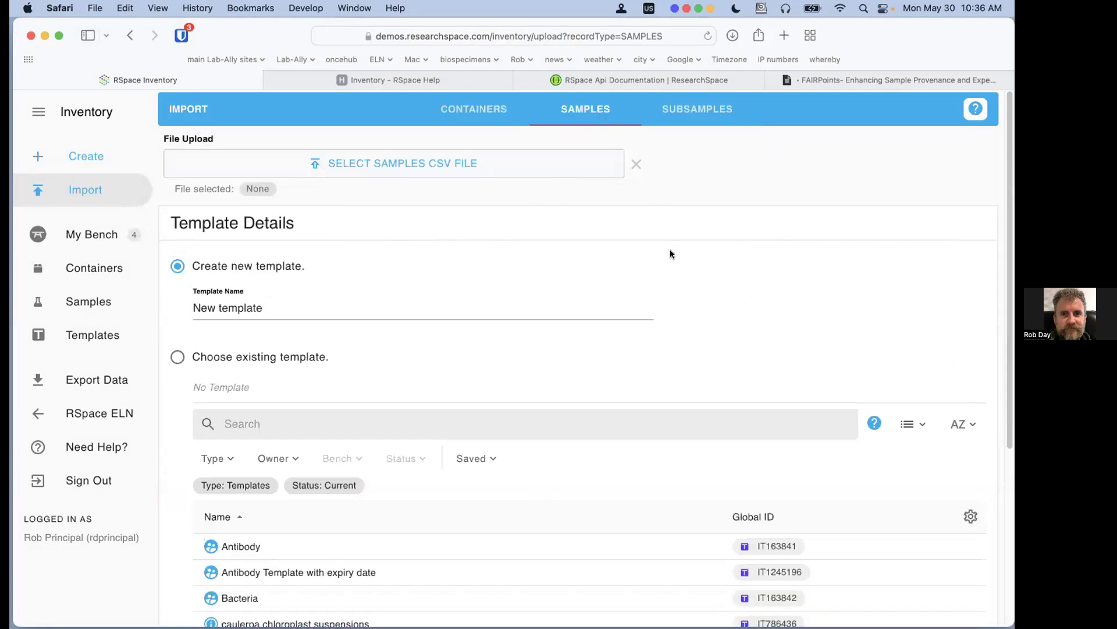
Start a fresh subsamples import, discarding the pending one, and upload waxsubsample.csv from the RSINV csv folder
left_click(80, 192)
left_click(96, 290)
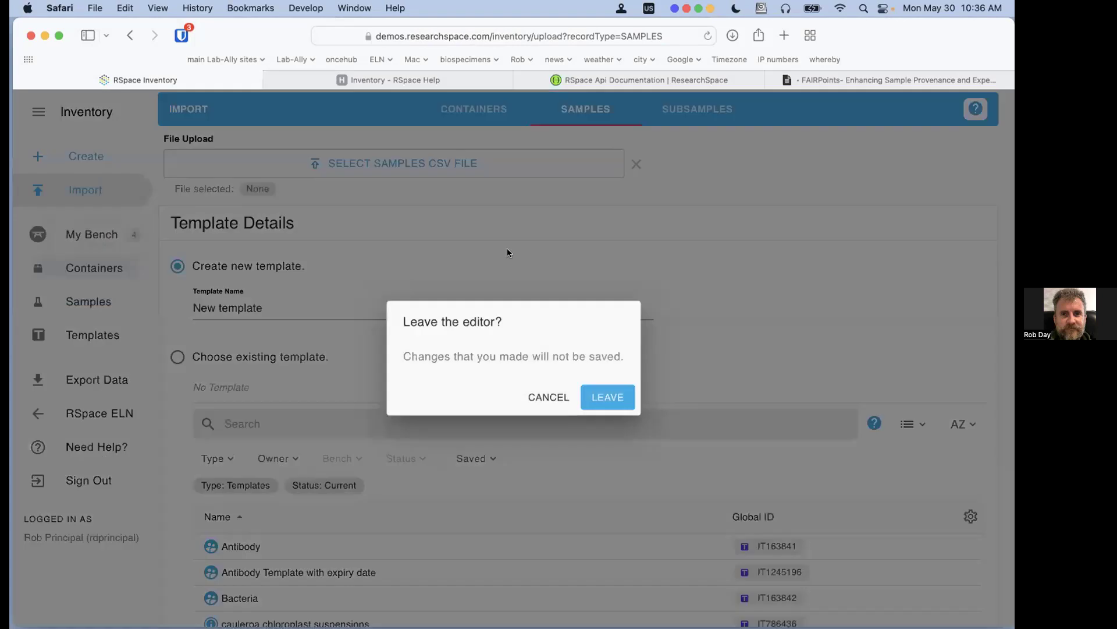
left_click(621, 398)
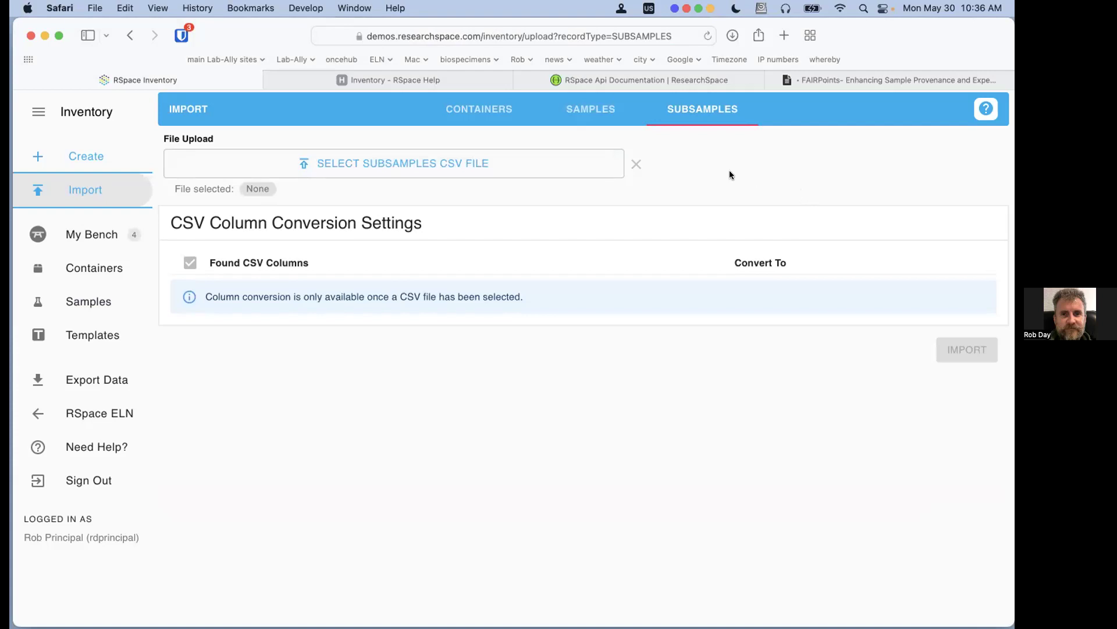
left_click(593, 109)
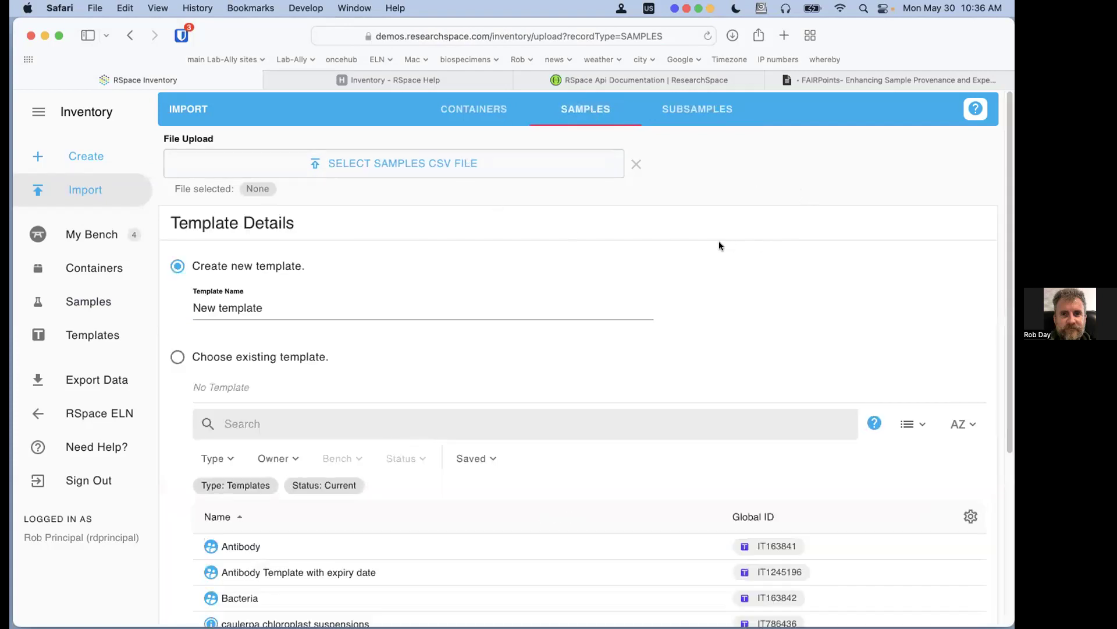
left_click(690, 112)
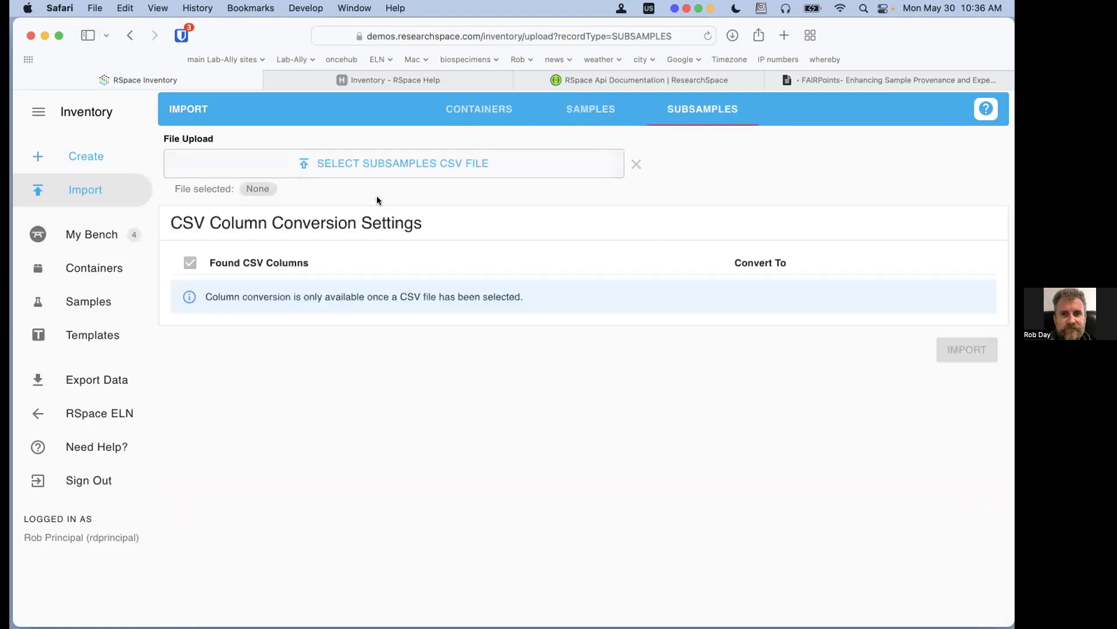
left_click(383, 163)
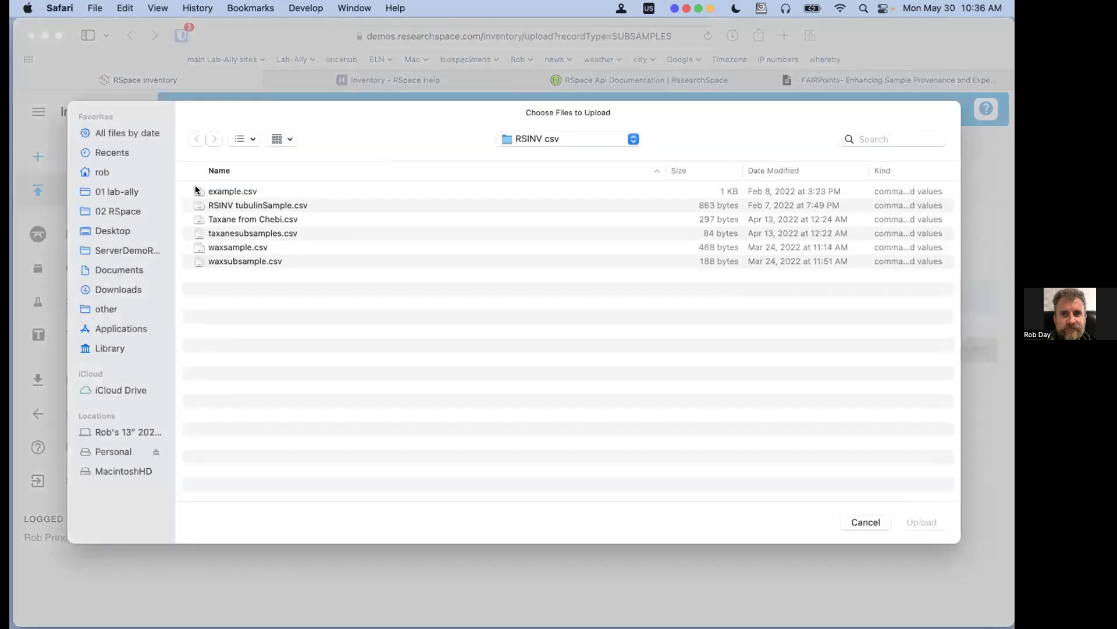
left_click(224, 262)
left_click(932, 525)
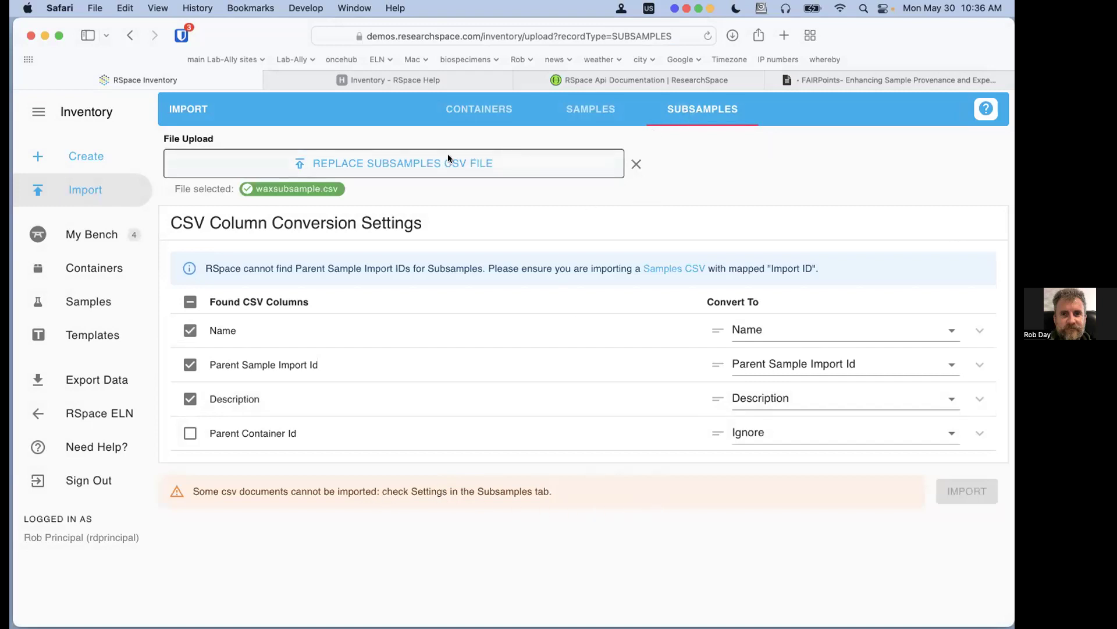
Upload waxsample.csv as the samples file for the same import
left_click(589, 109)
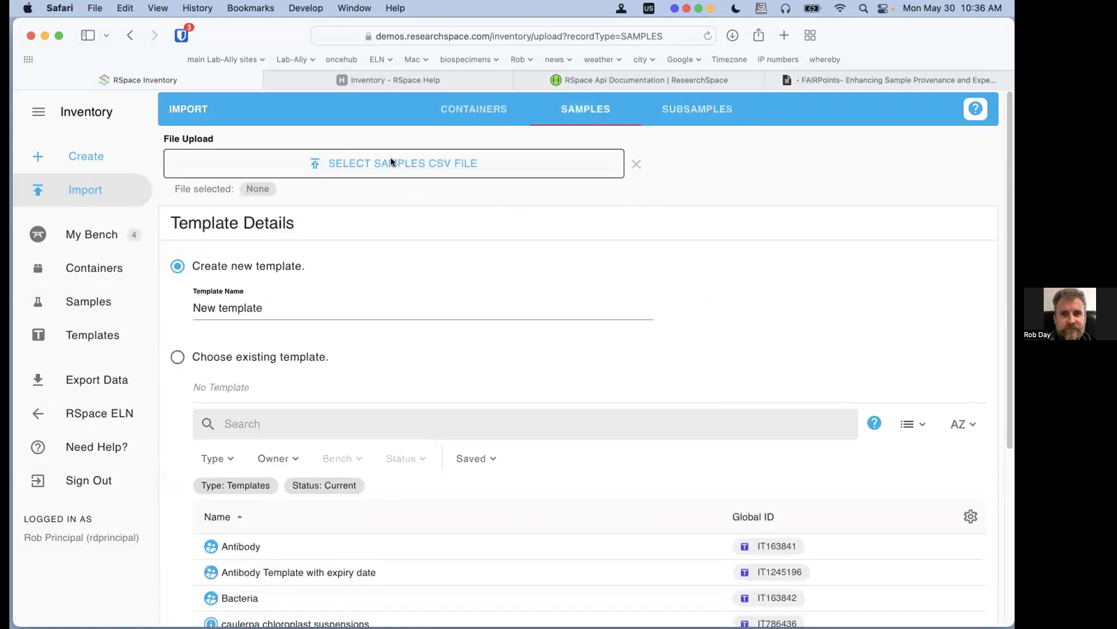
left_click(388, 164)
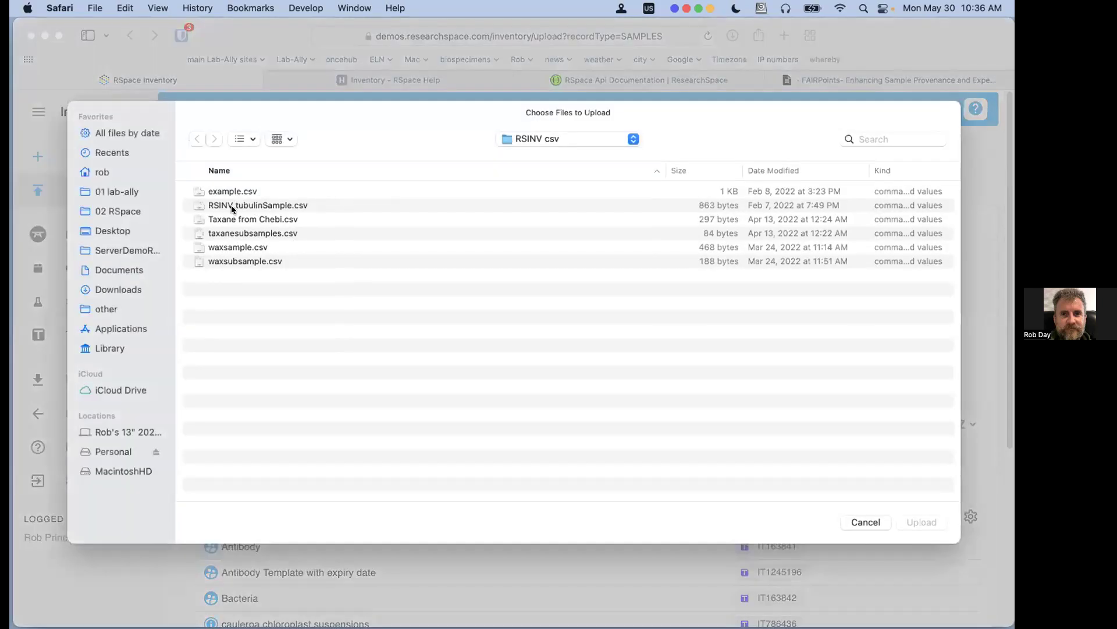
left_click(232, 249)
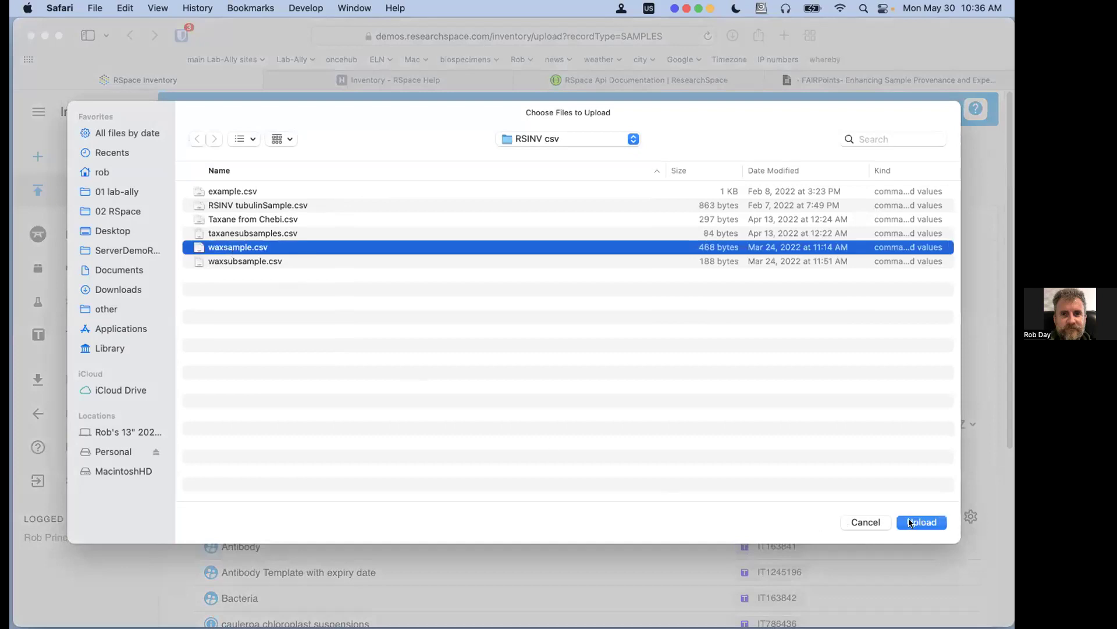
left_click(922, 522)
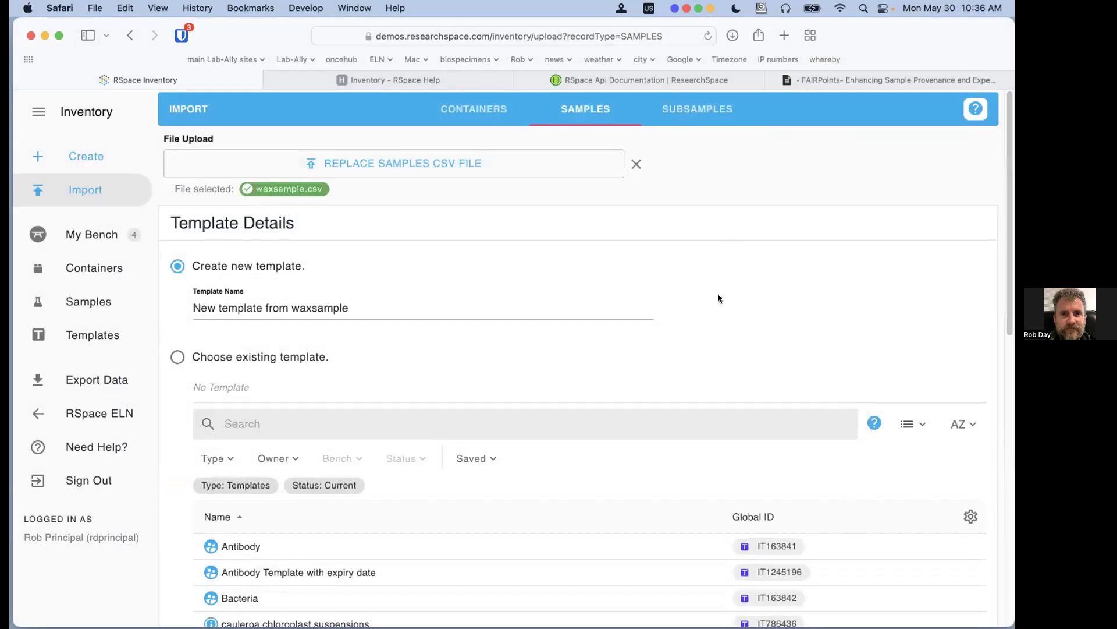
Check the samples and subsamples column conversion settings and import both files together
scroll(721, 298, "down", 8)
scroll(720, 298, "up", 8)
left_click(684, 119)
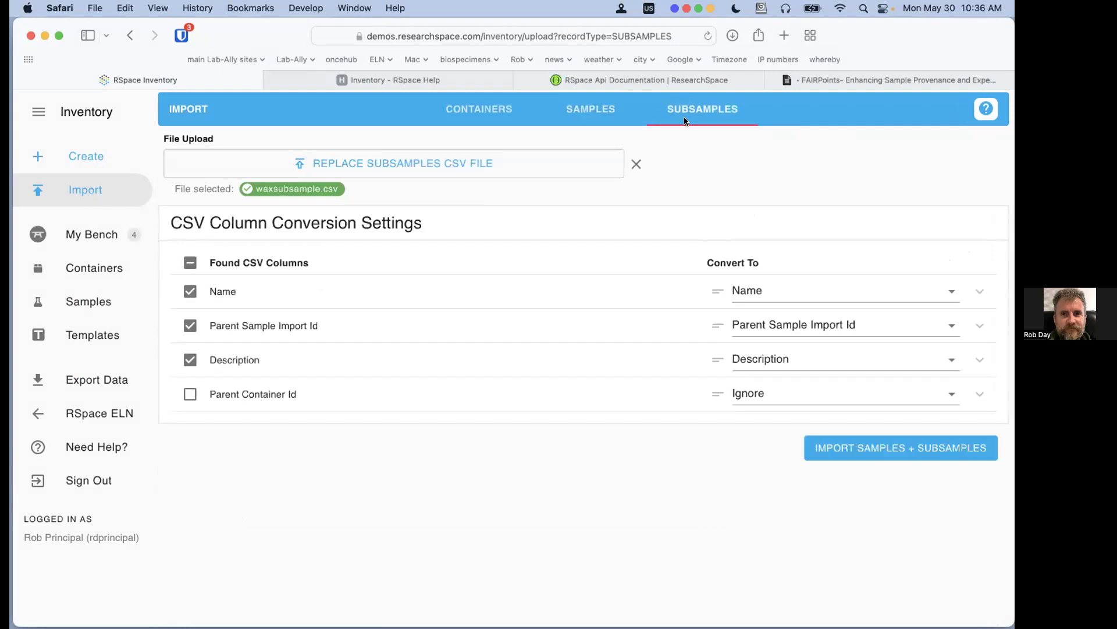
left_click(855, 442)
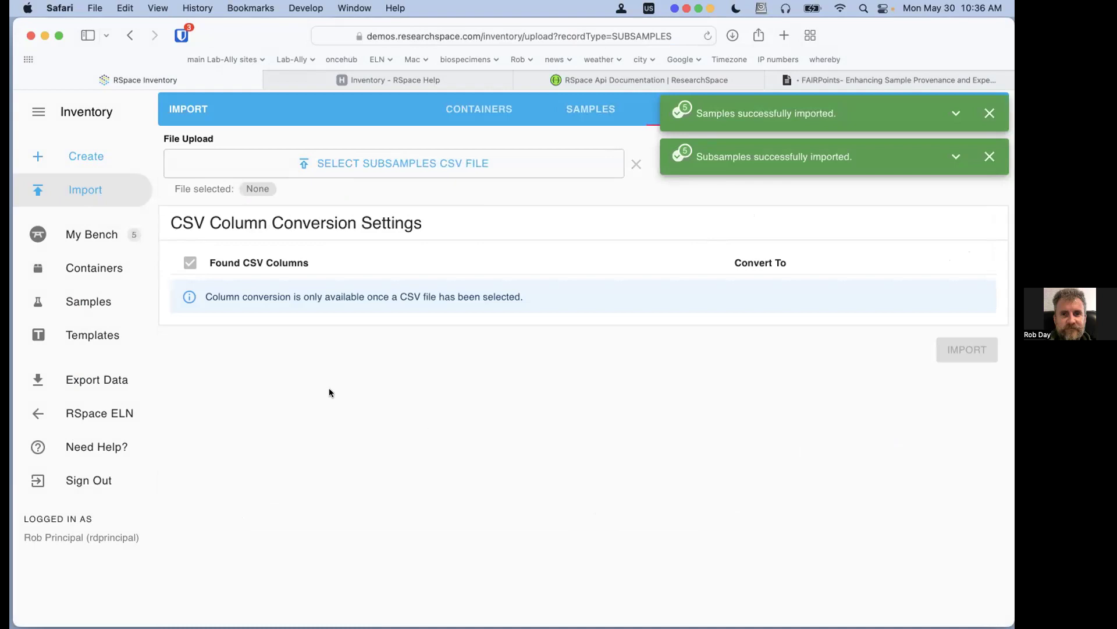
Open the new imported items container on My Bench, dismiss the notifications and look through its contents
left_click(93, 233)
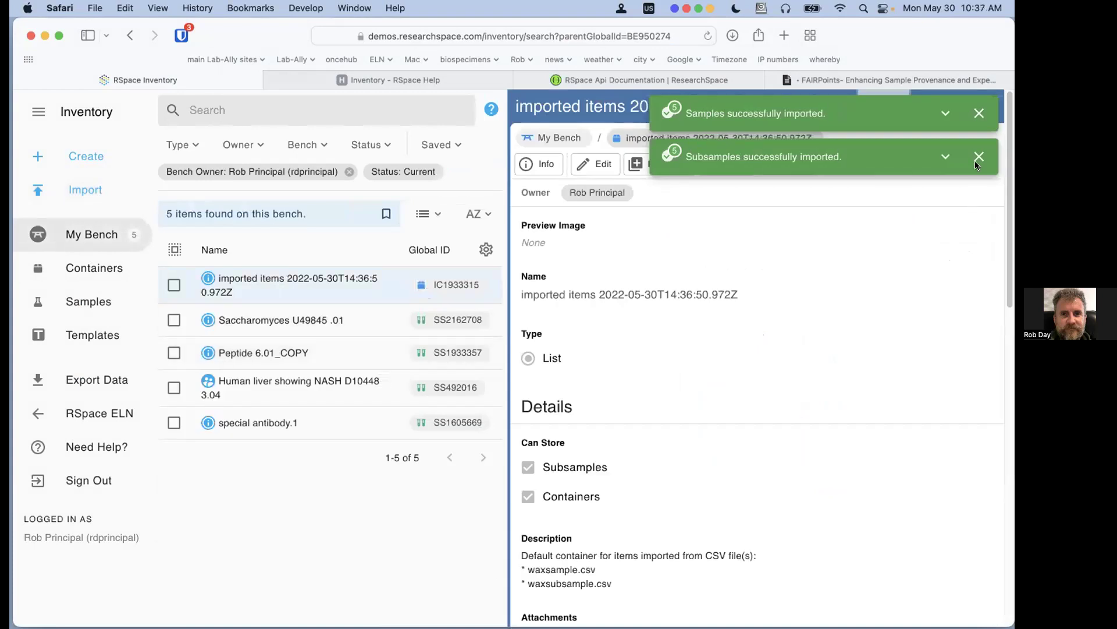
left_click(978, 157)
left_click(979, 113)
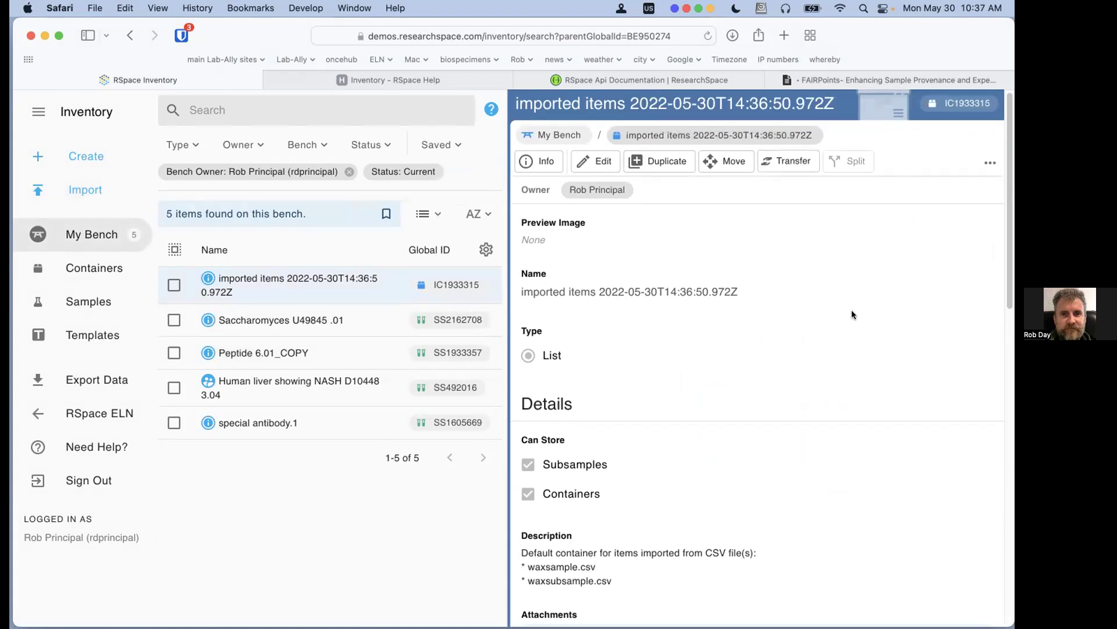
scroll(851, 309, "down", 15)
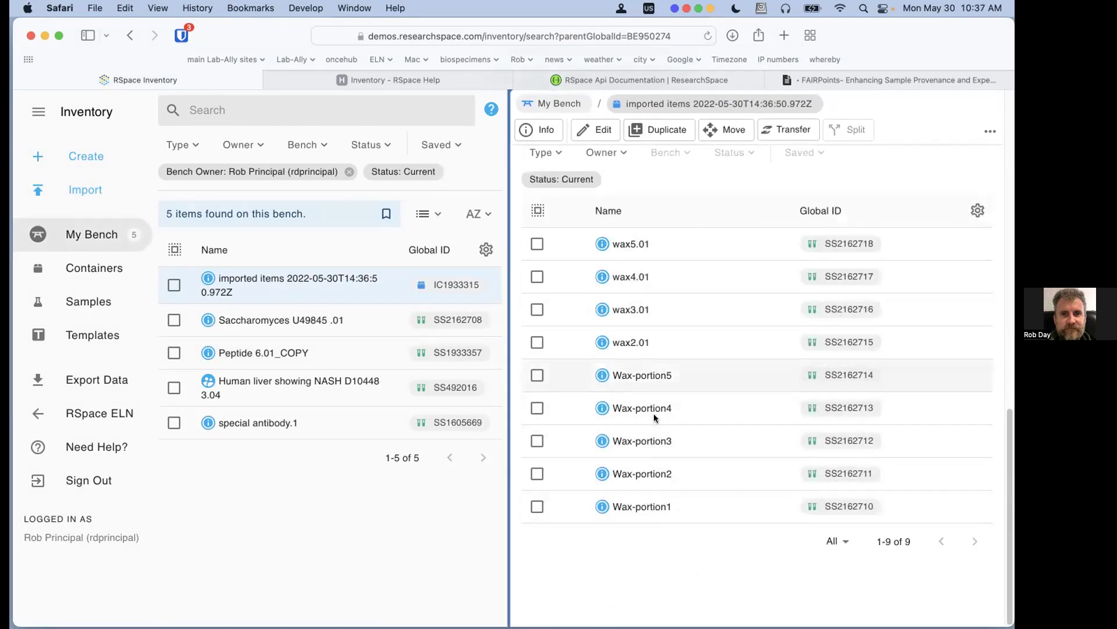
Open the Wax-portion1 subsample, review its details and open its parent sample wax1
left_click(845, 506)
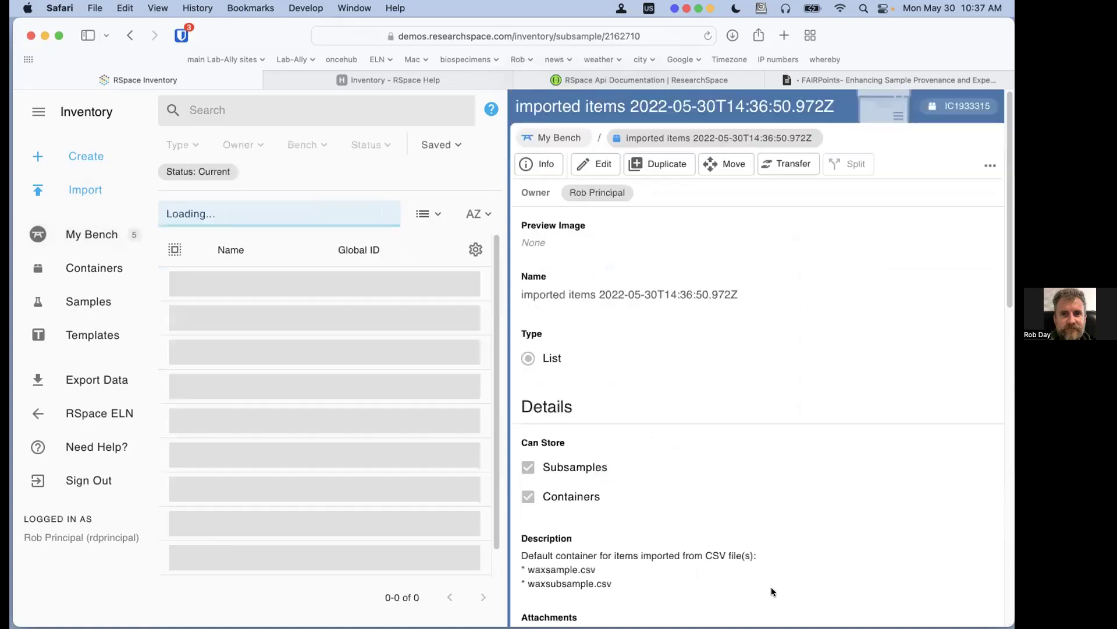
scroll(786, 518, "down", 8)
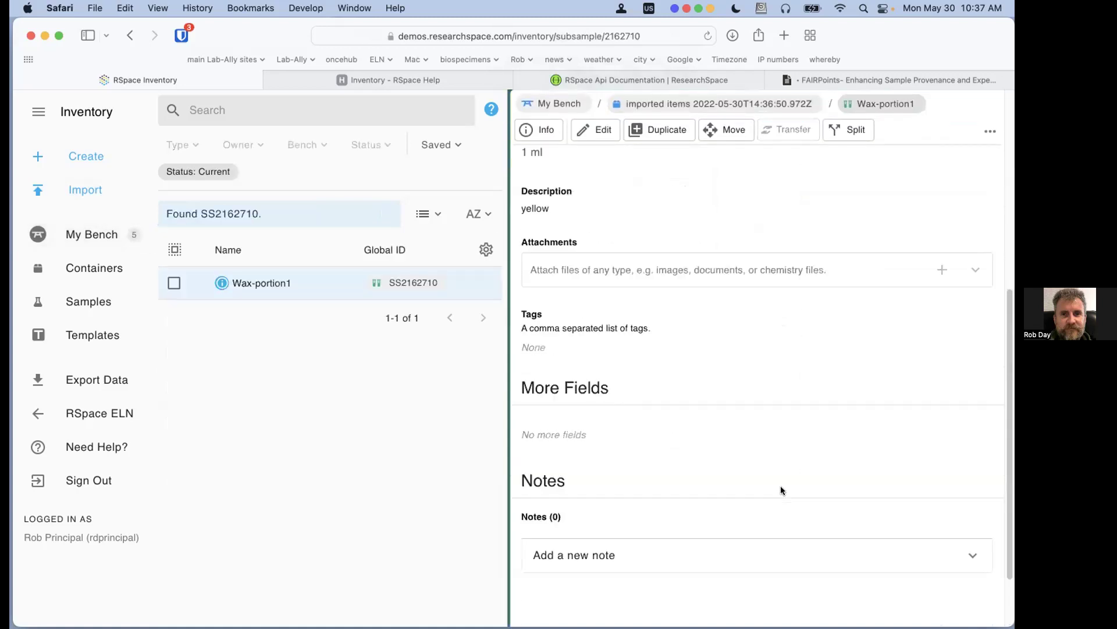
scroll(808, 399, "up", 10)
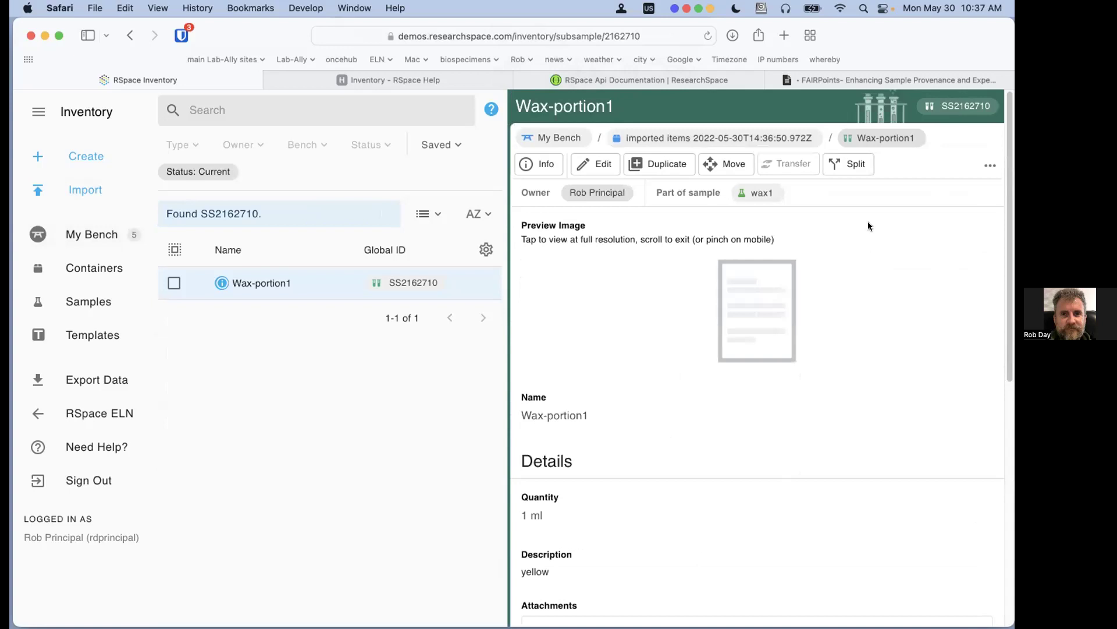
left_click(766, 199)
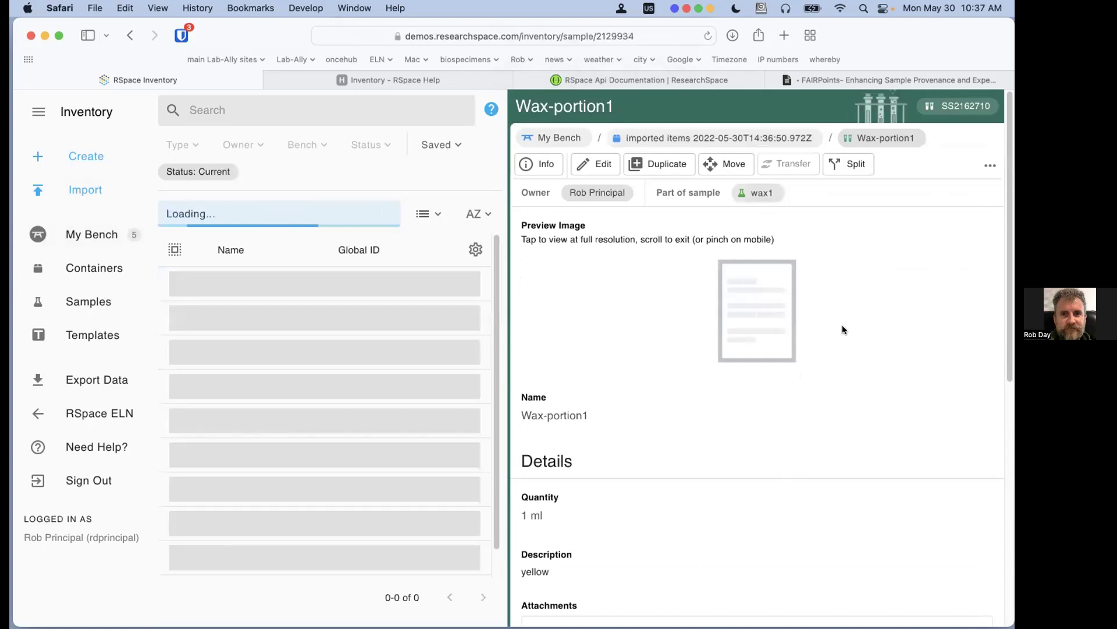
Review the wax1 sample's custom fields, subsamples section and general details
scroll(844, 363, "down", 12)
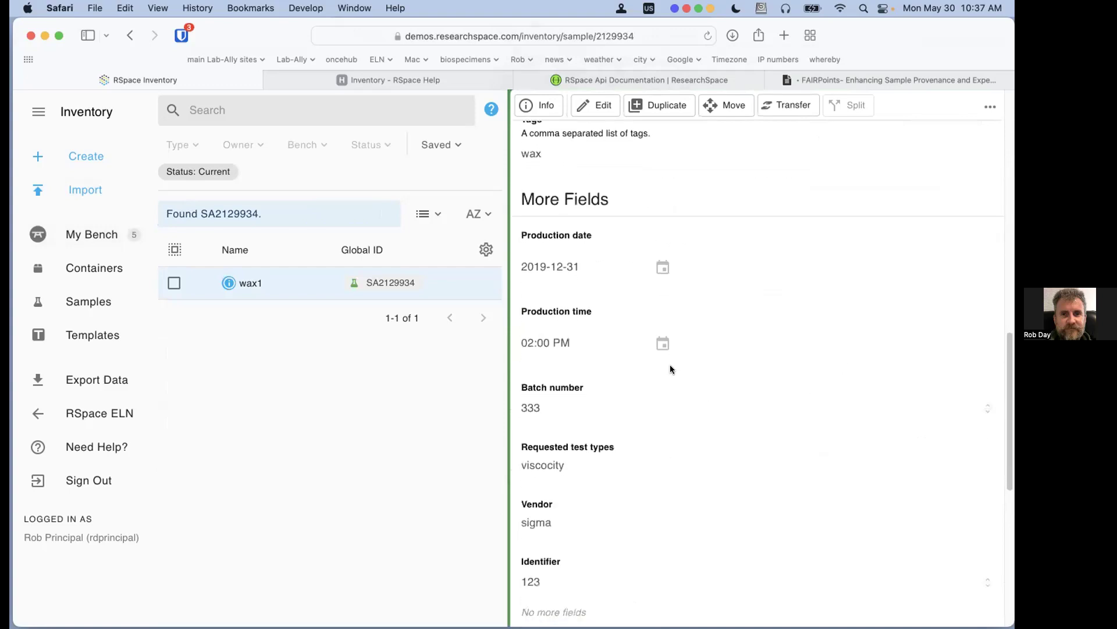
scroll(670, 365, "down", 5)
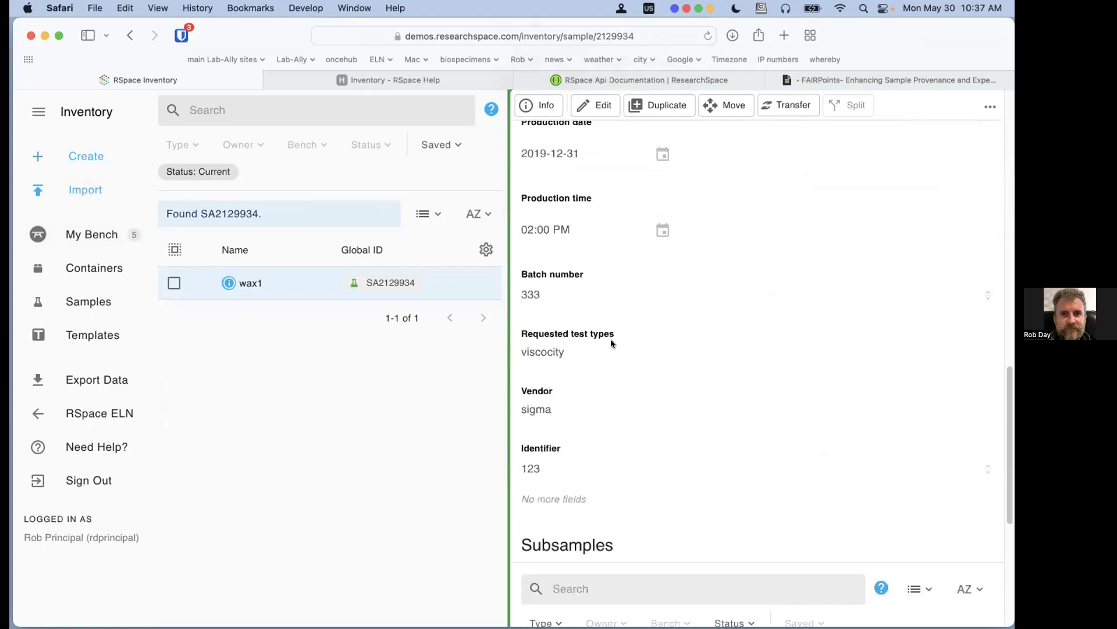
scroll(610, 347, "down", 3)
scroll(609, 347, "down", 3)
scroll(686, 319, "up", 10)
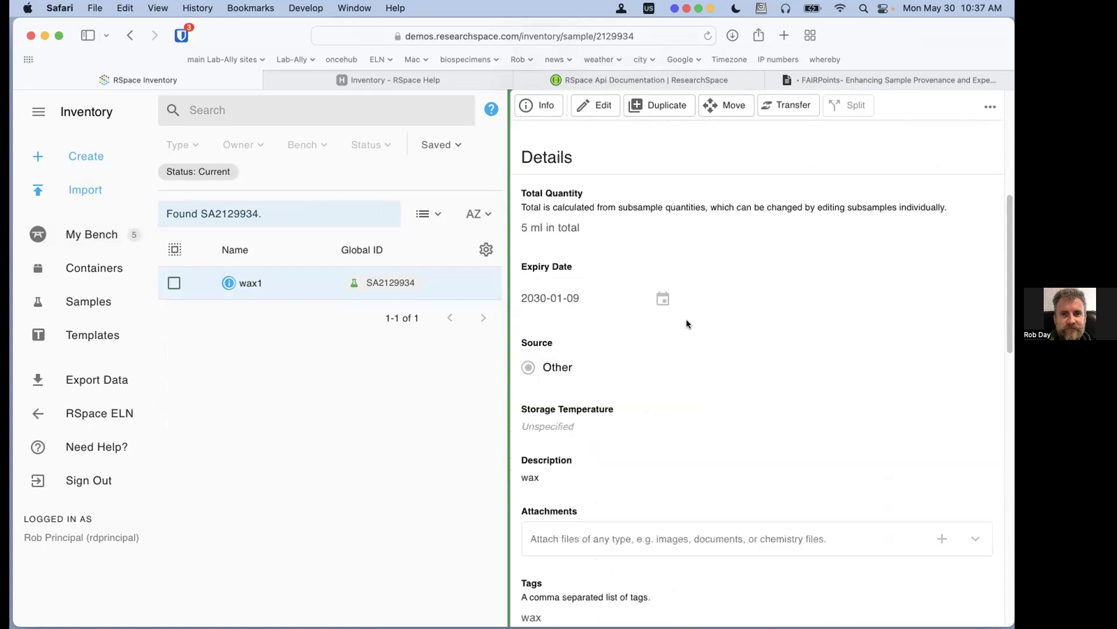
scroll(687, 320, "up", 5)
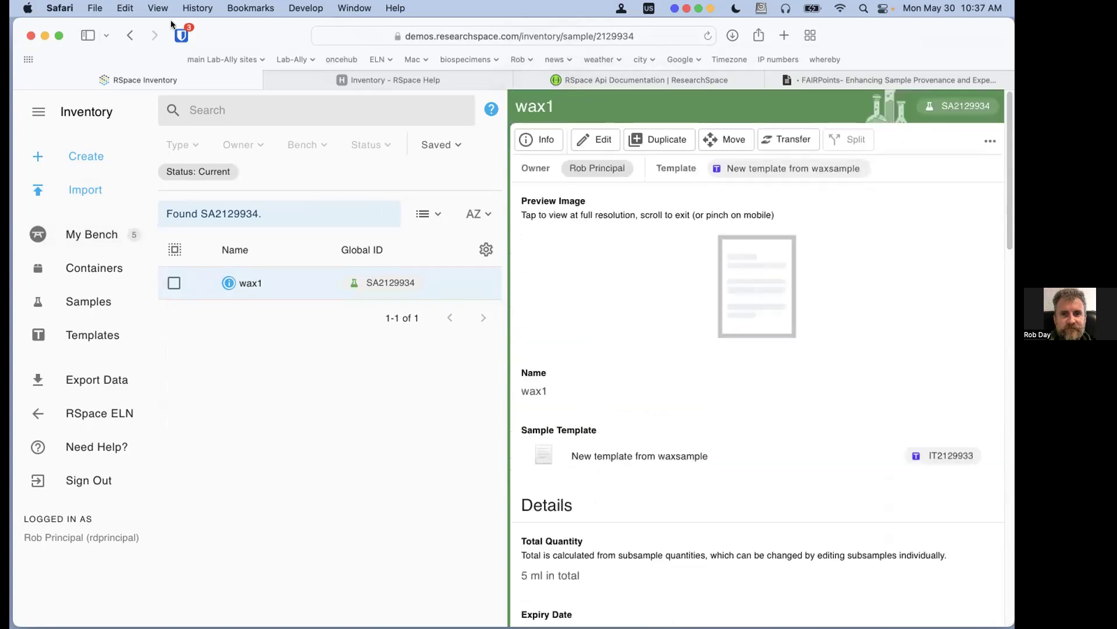
Switch to the browser window with GenBank record U49845, look through its fields and return to the RSpace Inventory window
key("super+grave")
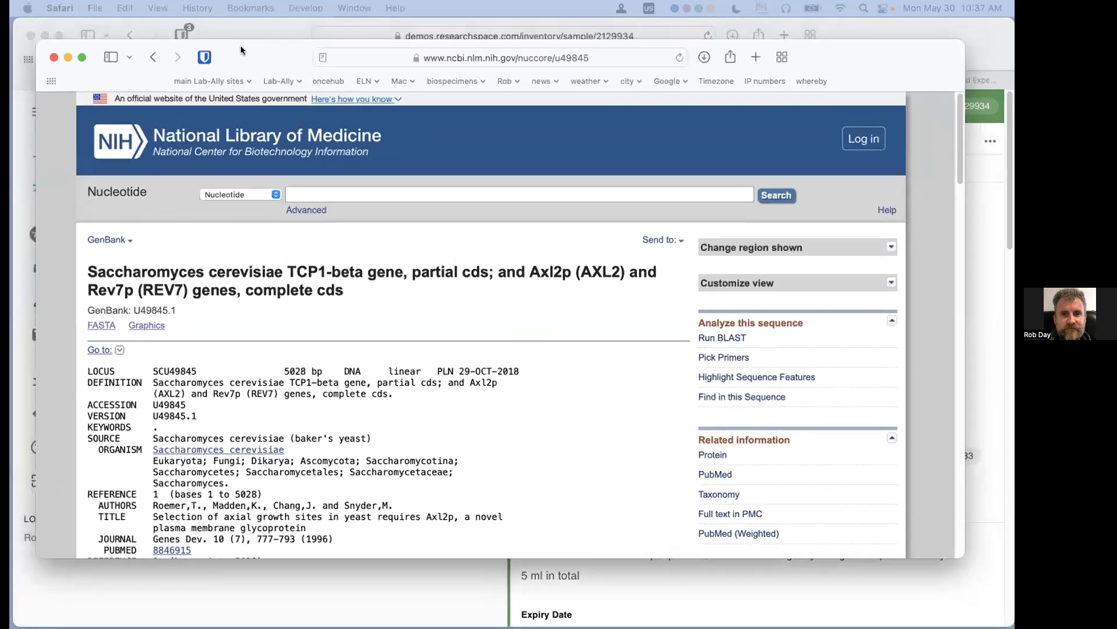
scroll(576, 408, "down", 5)
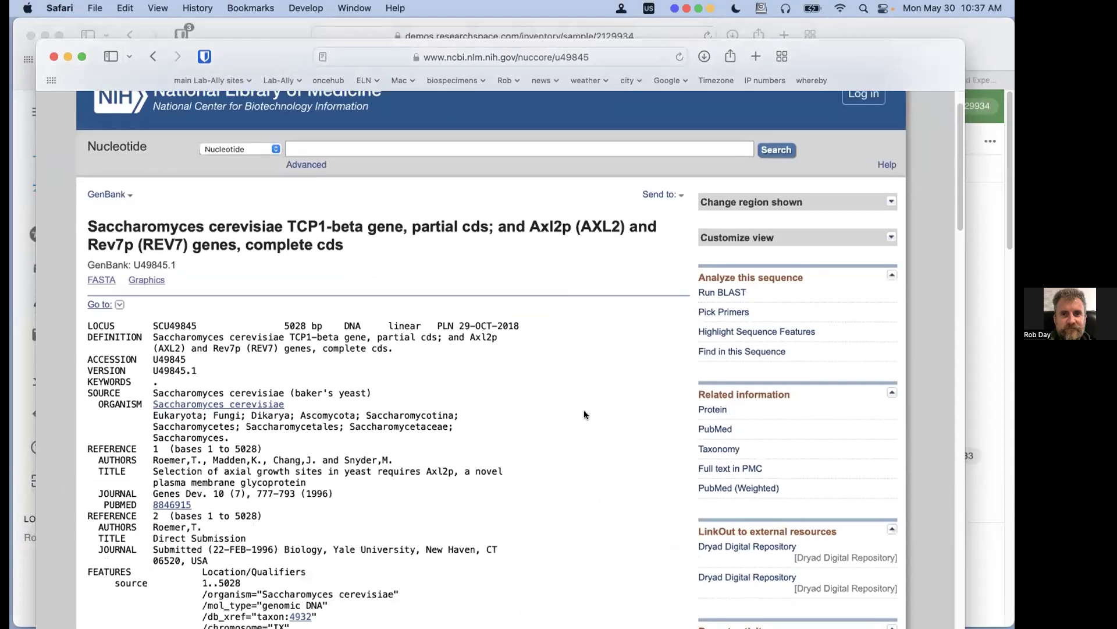
scroll(589, 414, "down", 8)
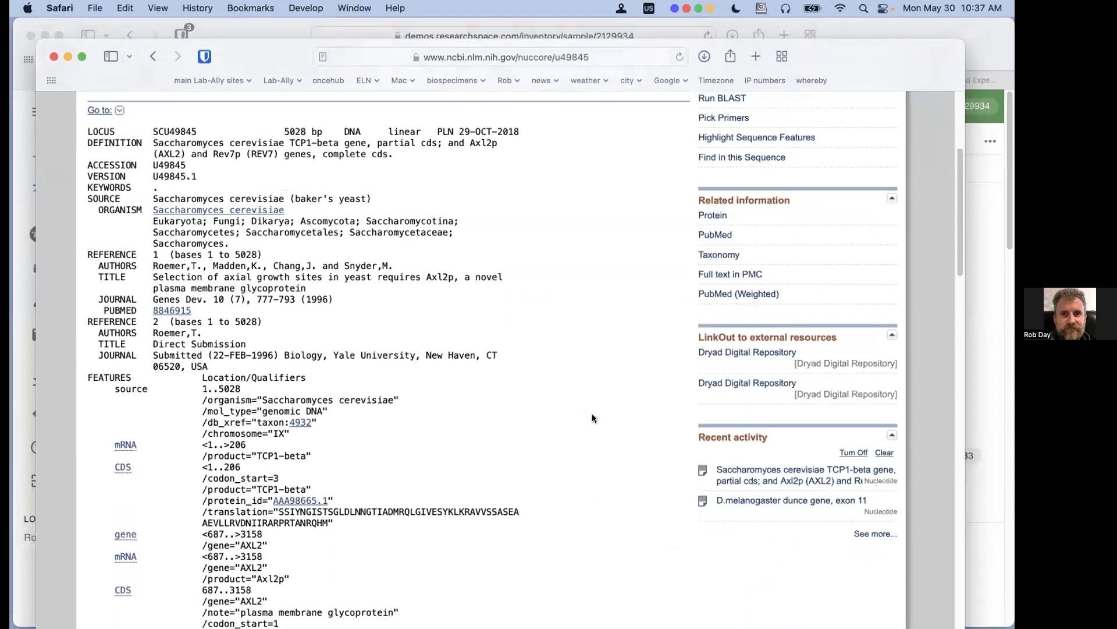
scroll(594, 416, "up", 15)
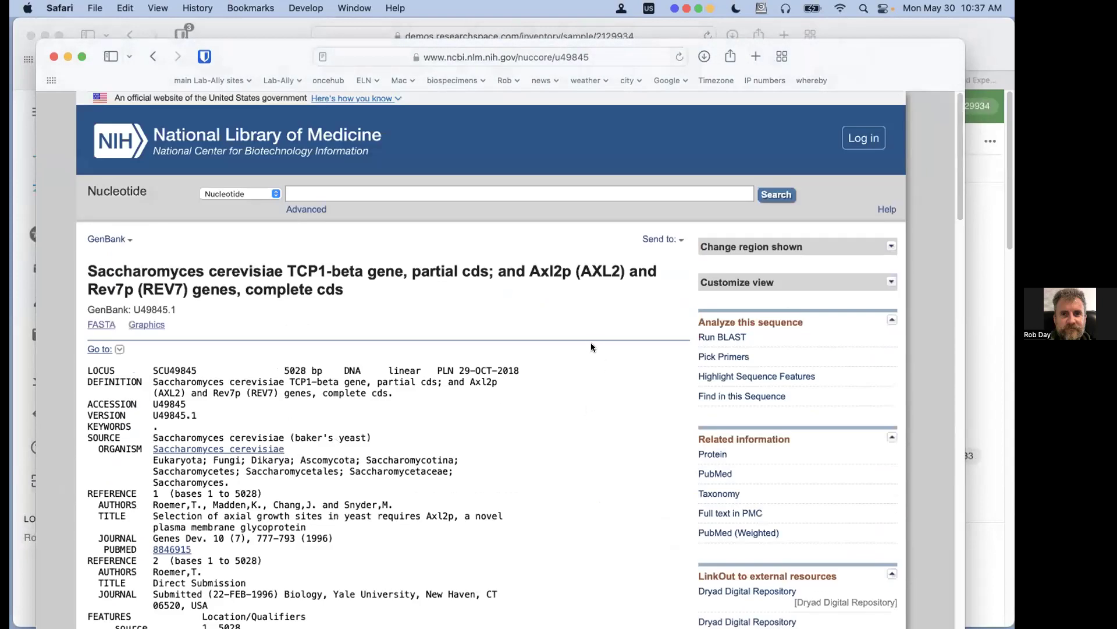
double_click(272, 56)
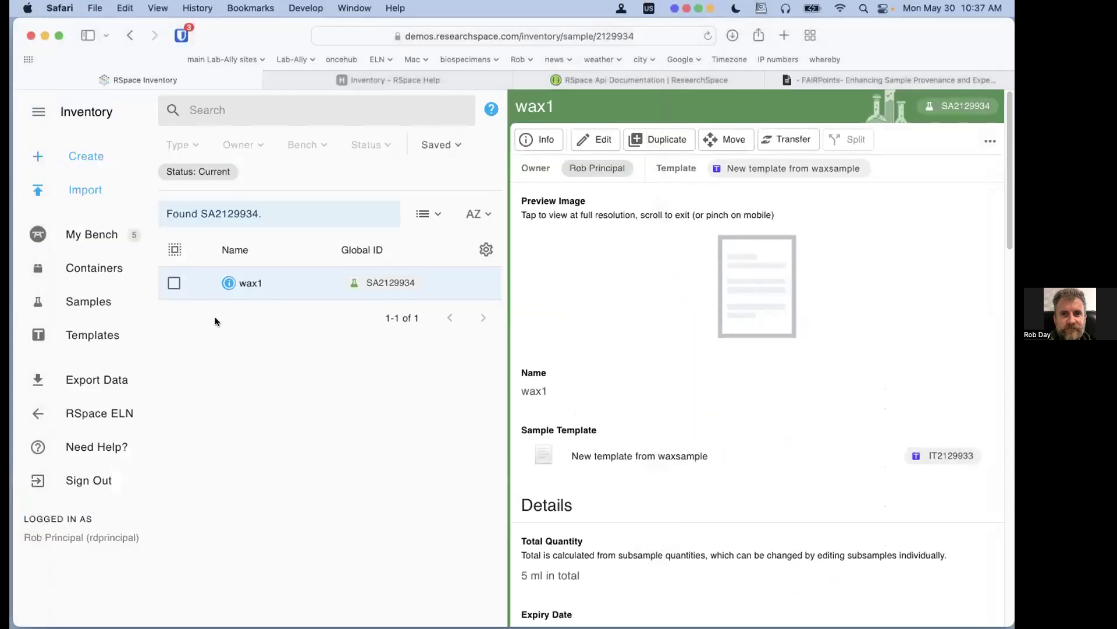
Start creating a new sample and enter genbank as the inventory search term
left_click(83, 154)
left_click(95, 224)
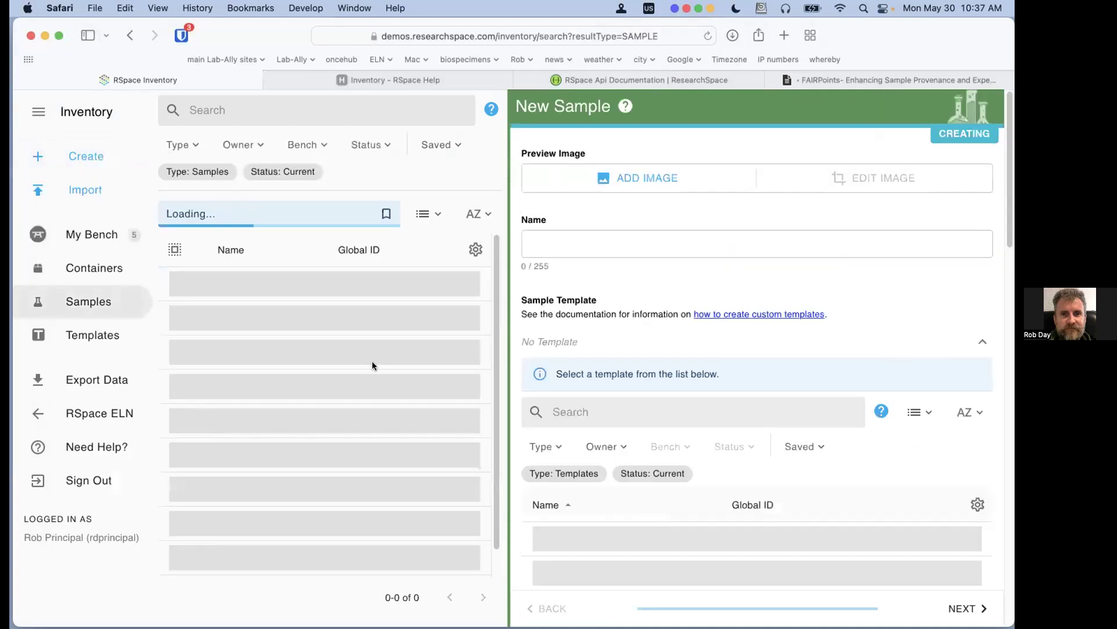
left_click(250, 108)
type("g")
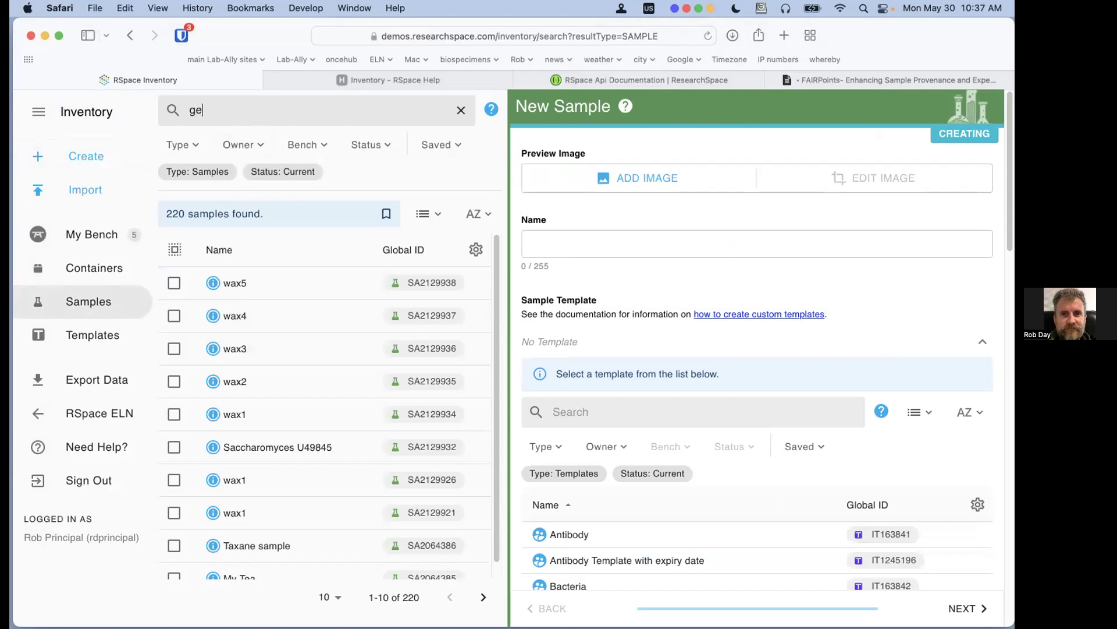
type("enba")
Name the new sample genbank, search the templates for genbank and apply the Genbank sequence template
scroll(843, 279, "down", 2)
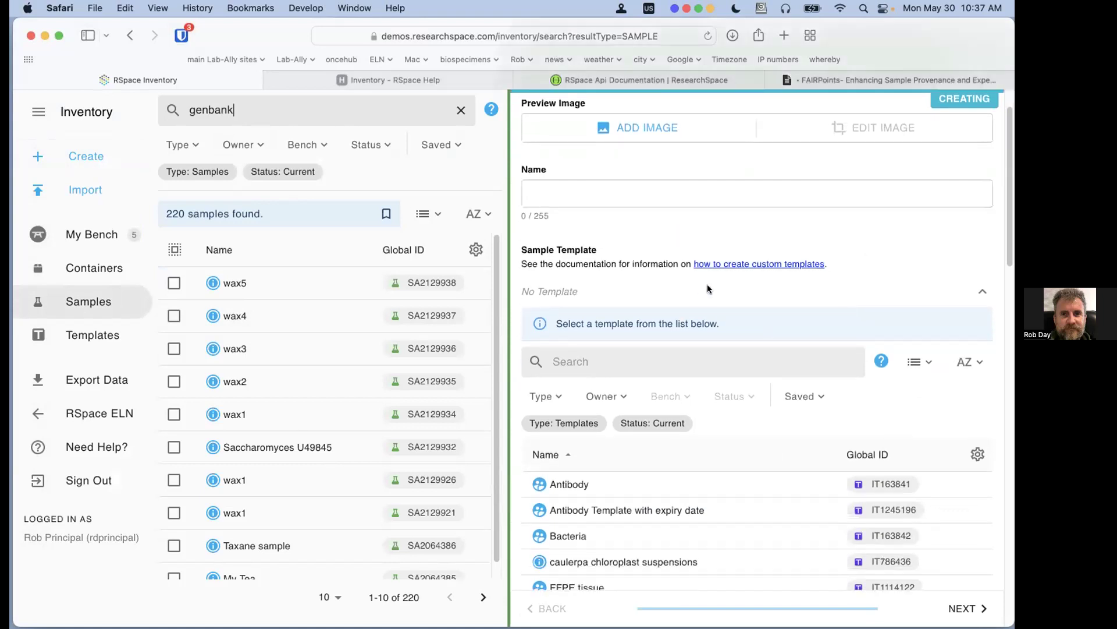
scroll(707, 288, "up", 1)
left_click(644, 212)
type("genbank")
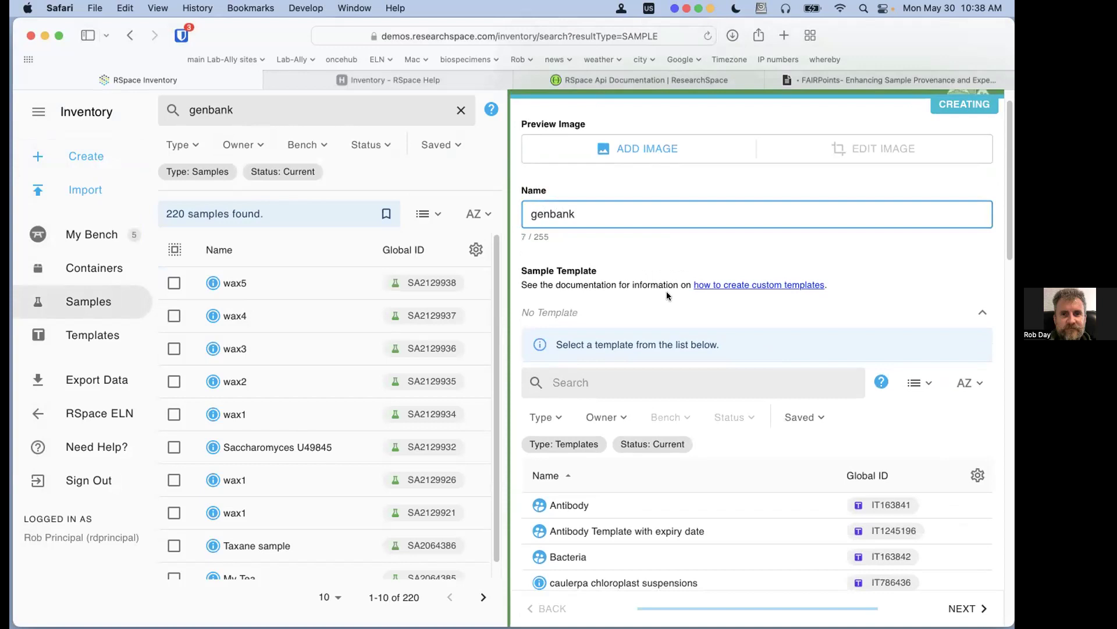
left_click(626, 377)
type("genbank")
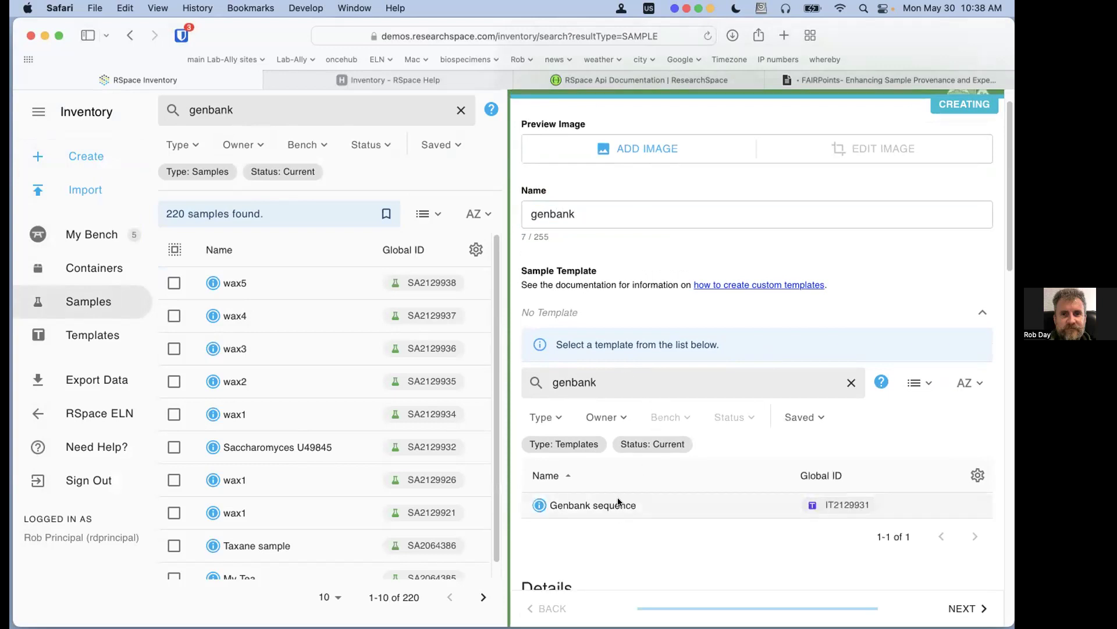
left_click(619, 504)
Examine the details and extra fields that the Genbank sequence template provides in the new sample form
scroll(759, 427, "down", 5)
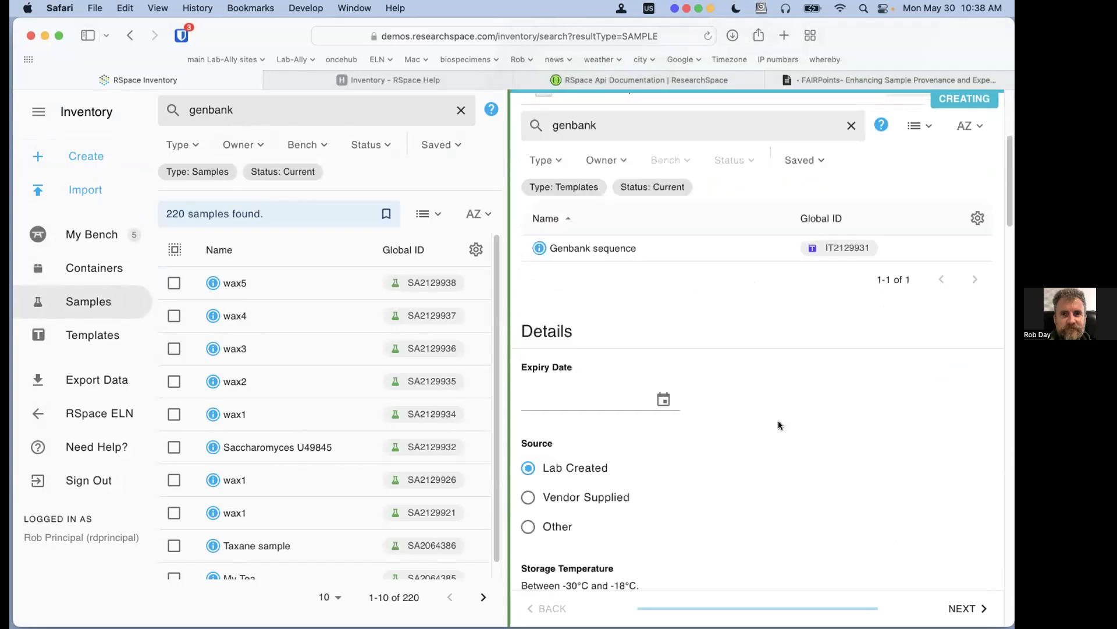
scroll(778, 420, "down", 5)
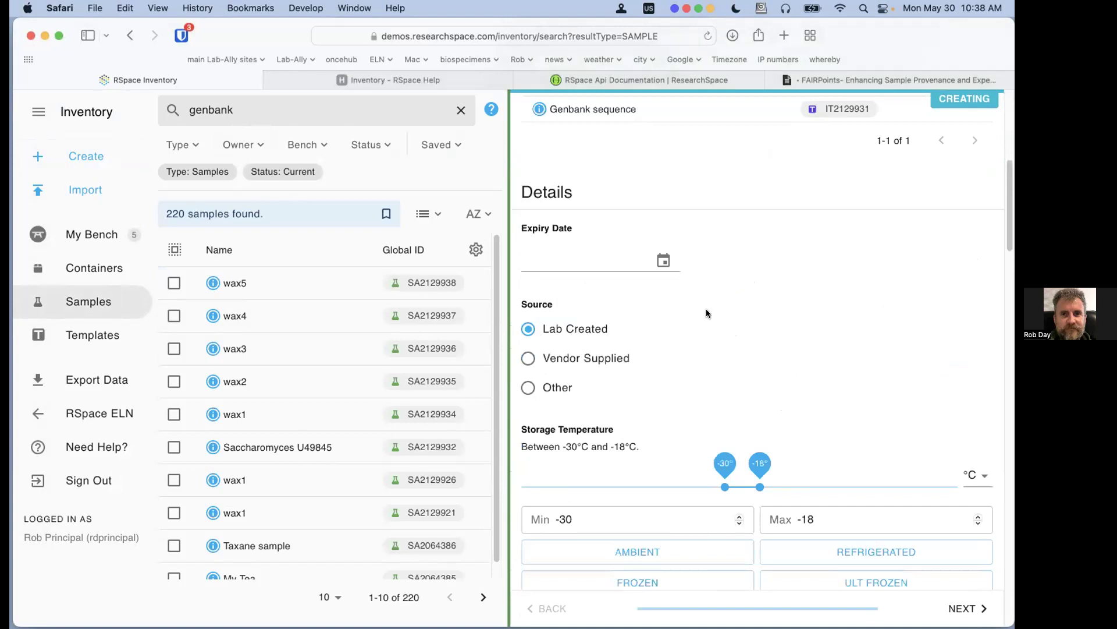
scroll(829, 317, "down", 7)
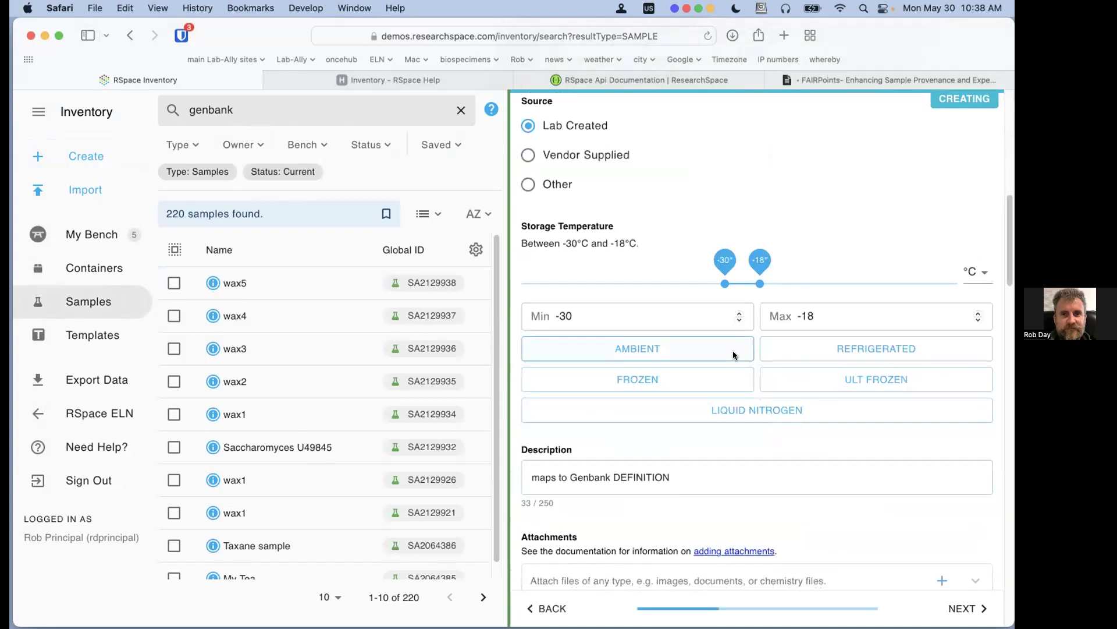
scroll(733, 351, "down", 1)
scroll(731, 358, "down", 13)
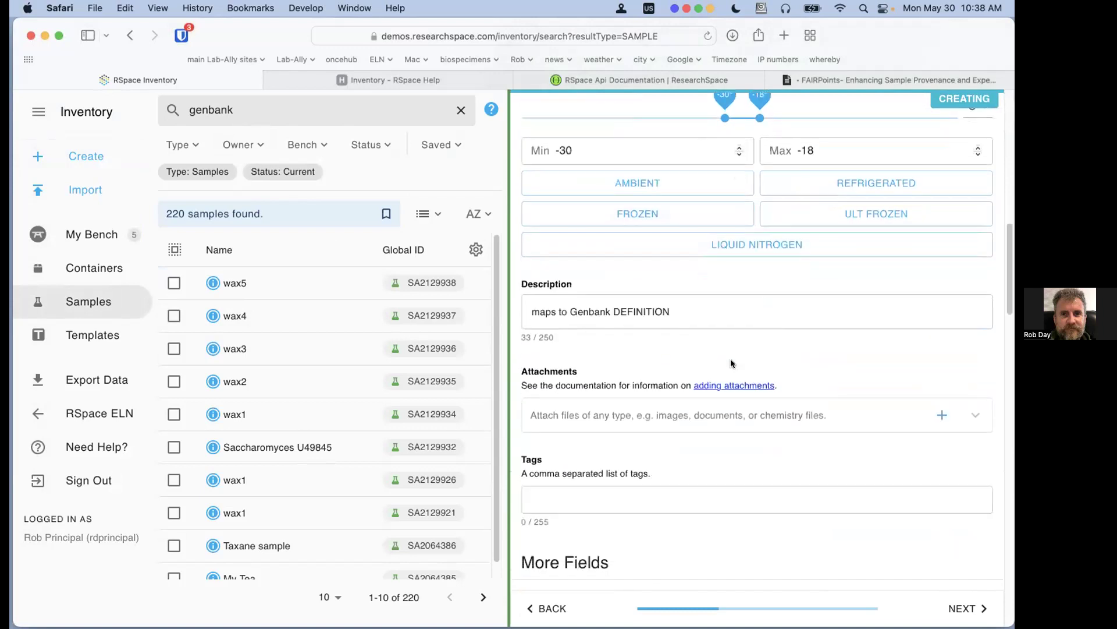
scroll(724, 362, "down", 3)
scroll(668, 288, "down", 1)
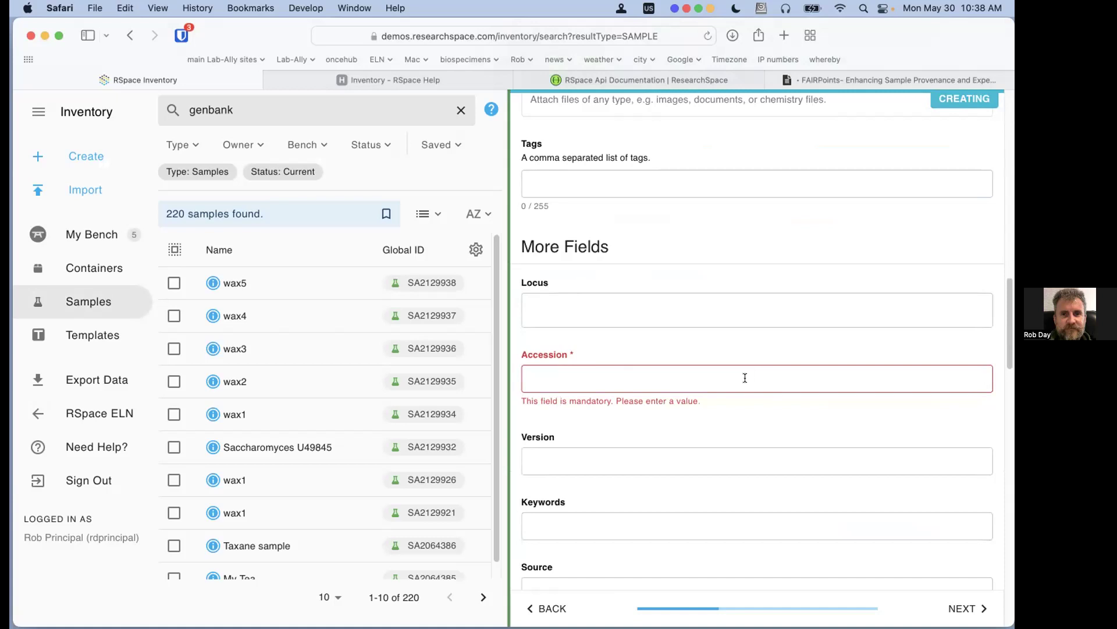
scroll(745, 378, "down", 10)
scroll(731, 377, "down", 6)
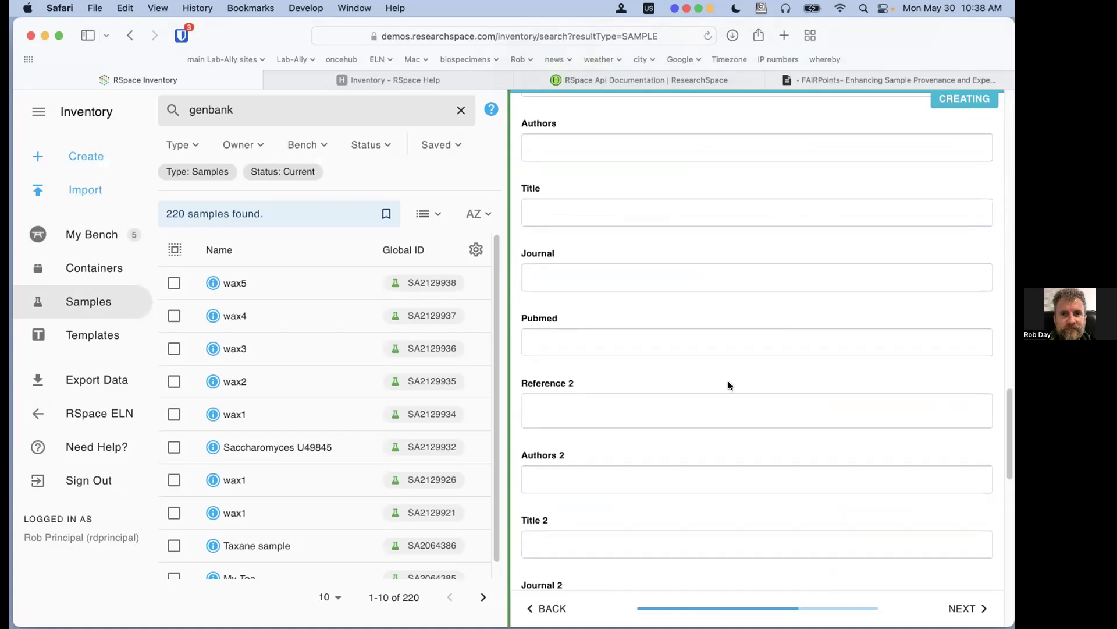
scroll(728, 385, "down", 1)
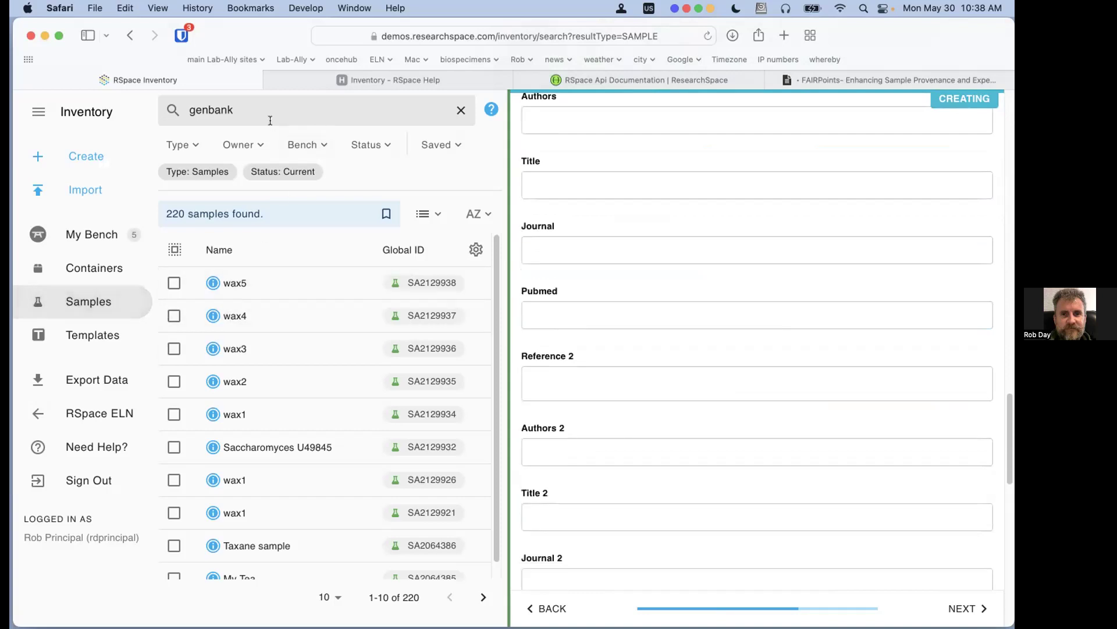
Search the inventory for genbank and open the Saccharomyces U49845 sample, leaving the unsaved new sample
key("Return")
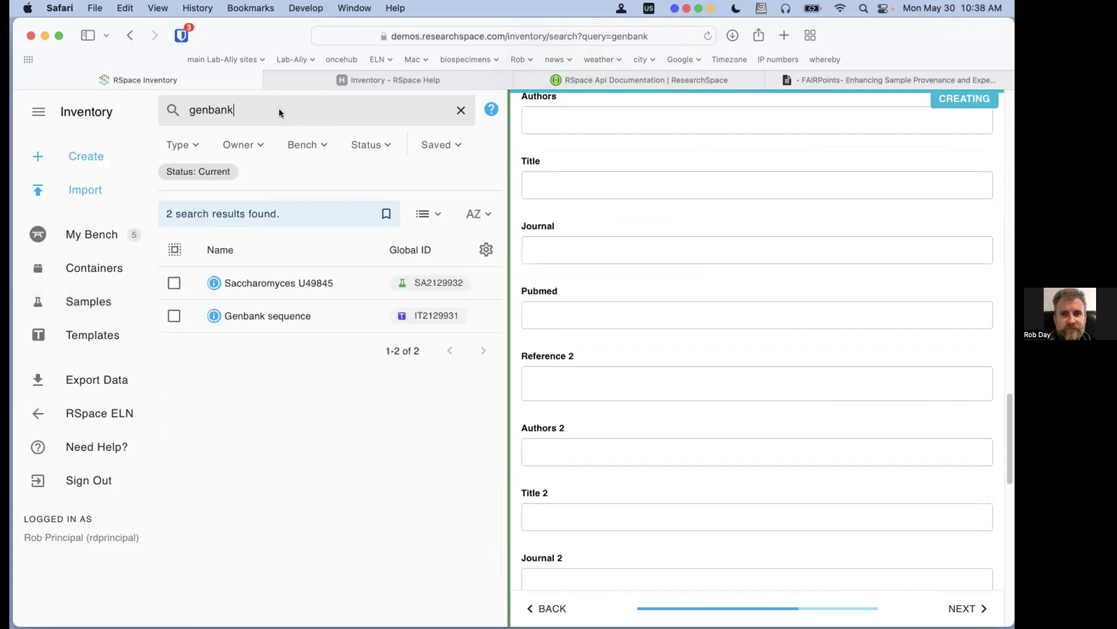
left_click(349, 291)
left_click(635, 393)
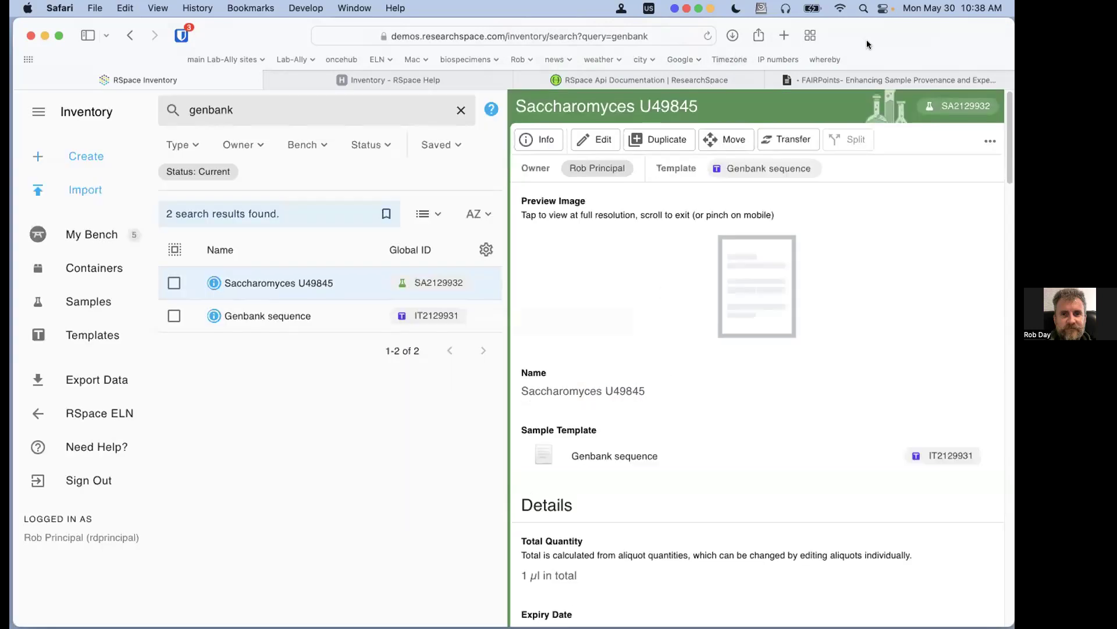
Examine the Saccharomyces U49845 sample's details, GenBank fields, features and notes, and aliquots
scroll(843, 382, "down", 10)
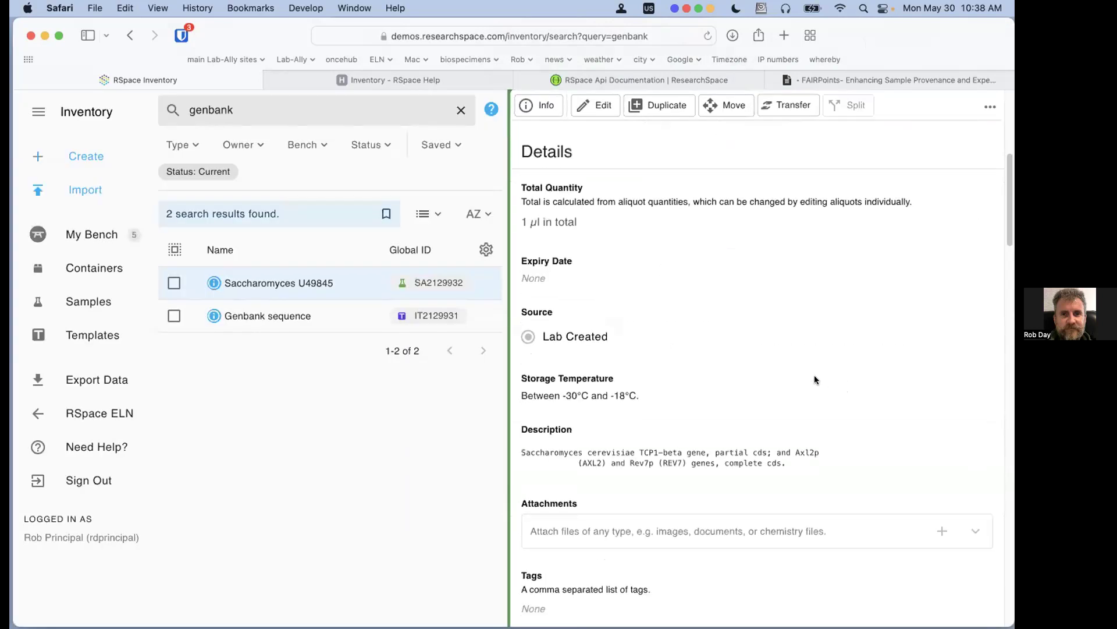
scroll(801, 375, "down", 8)
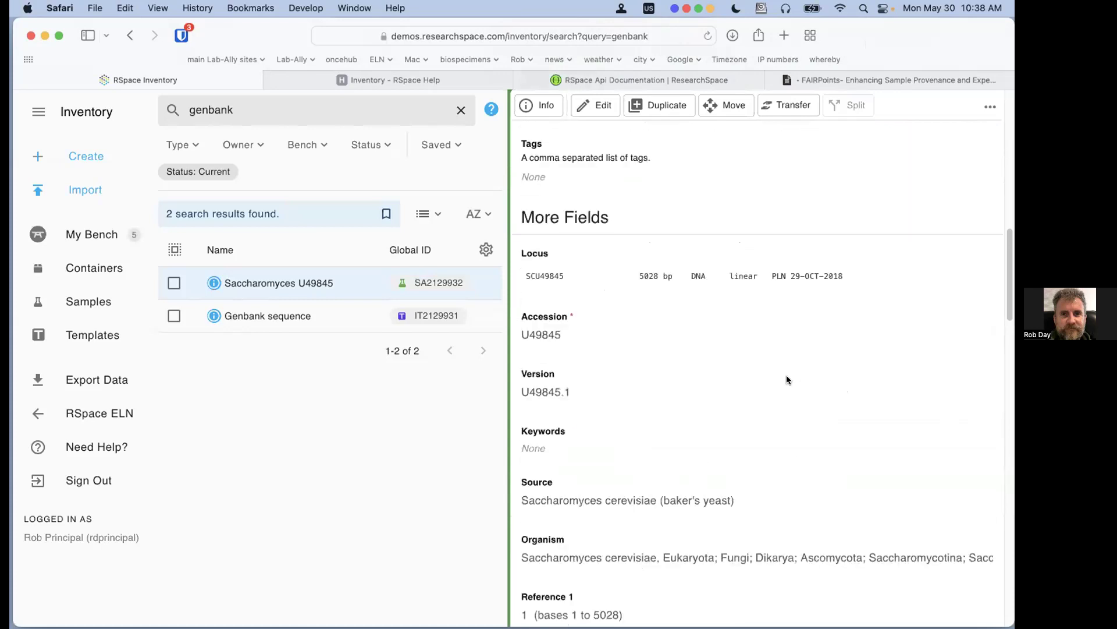
scroll(766, 338, "down", 3)
scroll(718, 251, "down", 5)
scroll(719, 256, "down", 12)
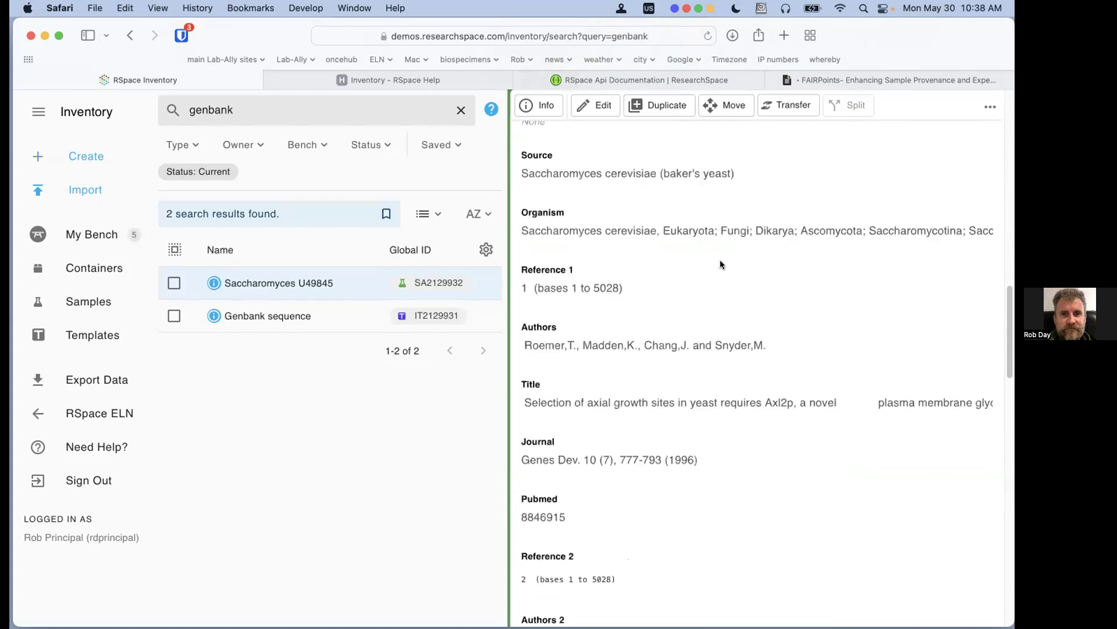
scroll(732, 281, "down", 1)
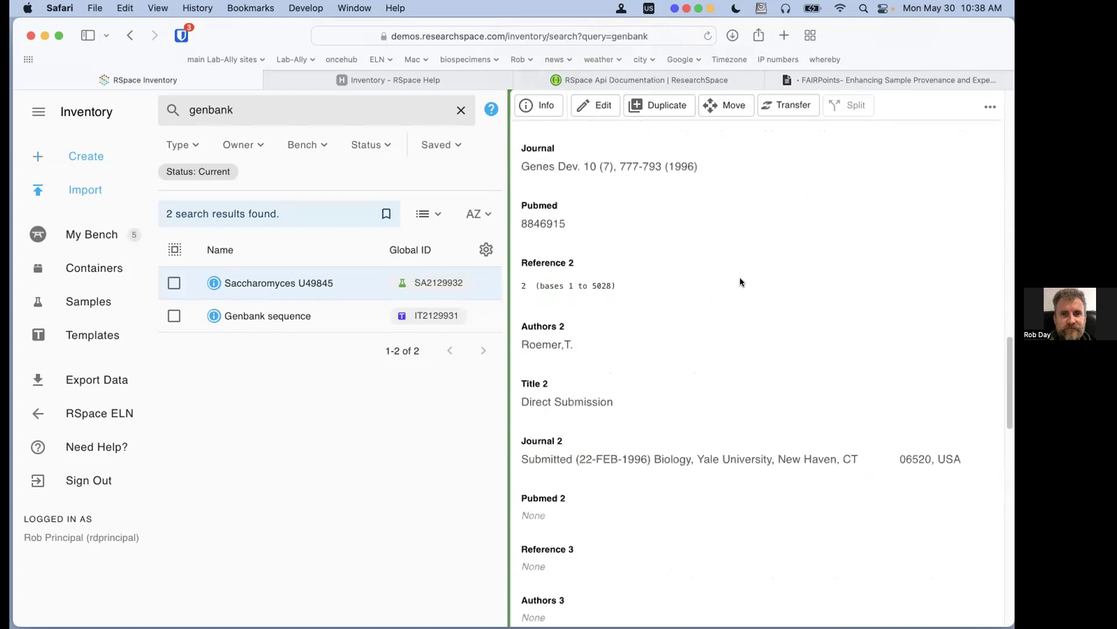
scroll(740, 280, "down", 8)
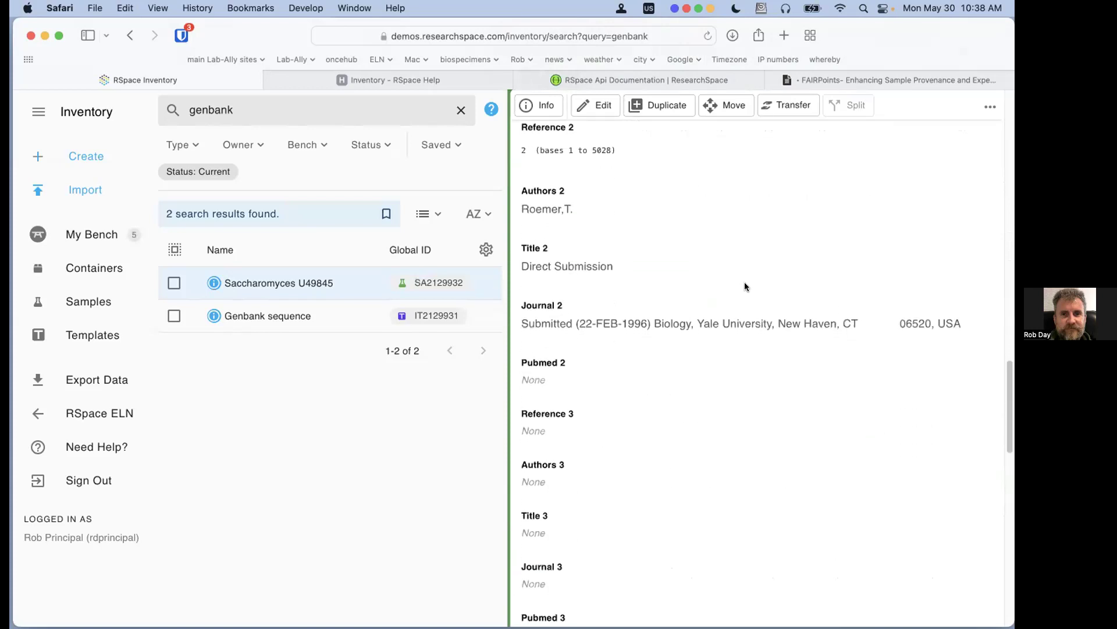
scroll(745, 286, "down", 9)
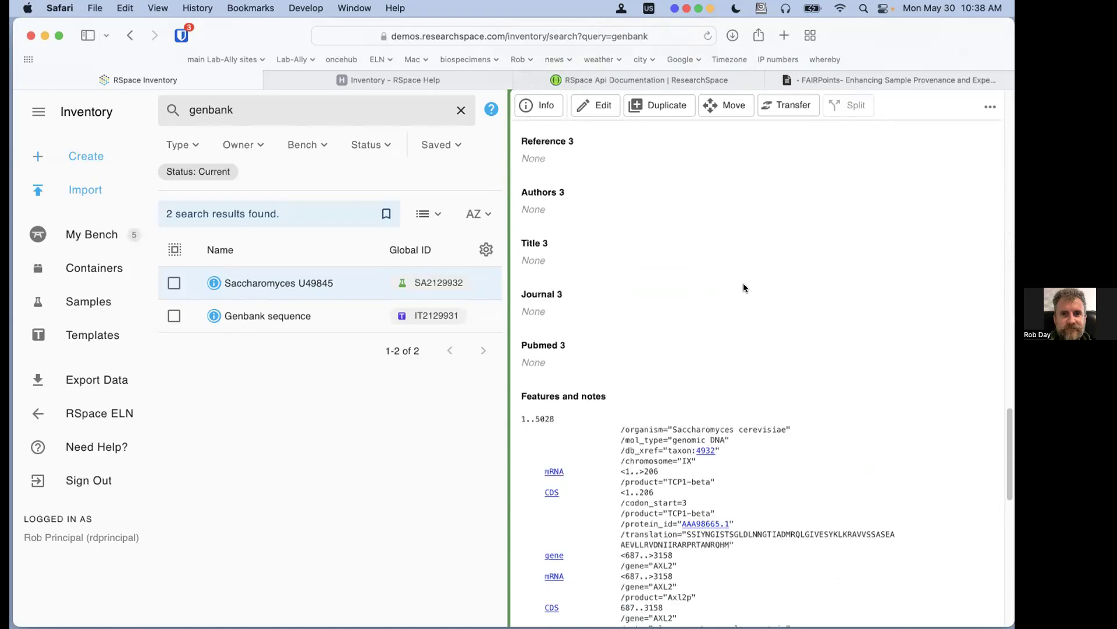
scroll(742, 284, "down", 20)
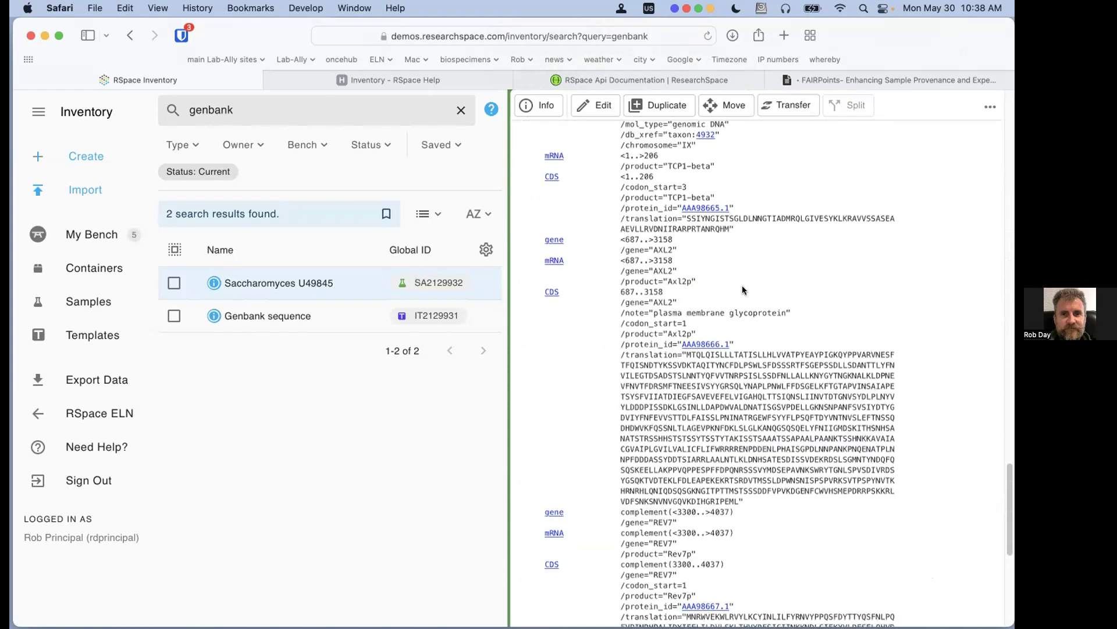
scroll(743, 285, "down", 6)
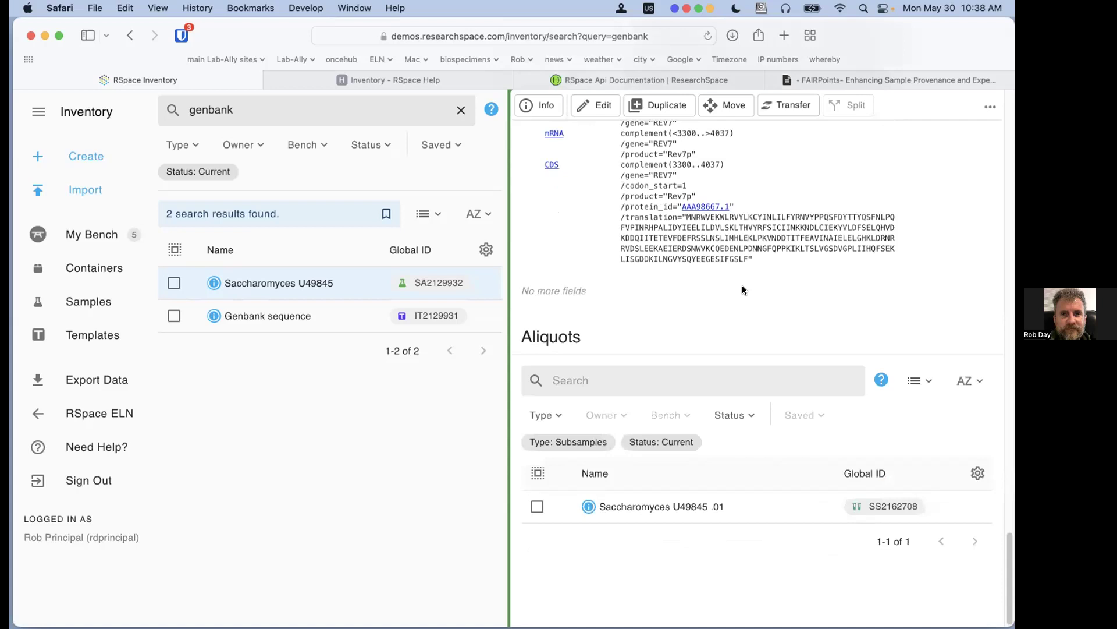
scroll(742, 286, "up", 20)
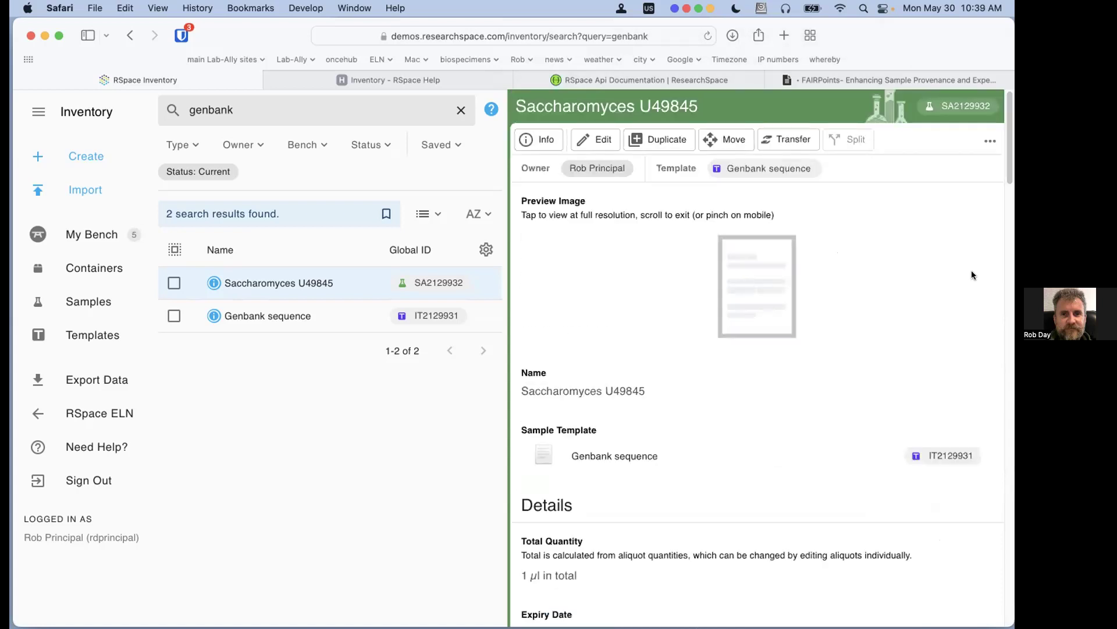
Export the Saccharomyces U49845 sample as CSV in Full mode with subsamples included
left_click(989, 141)
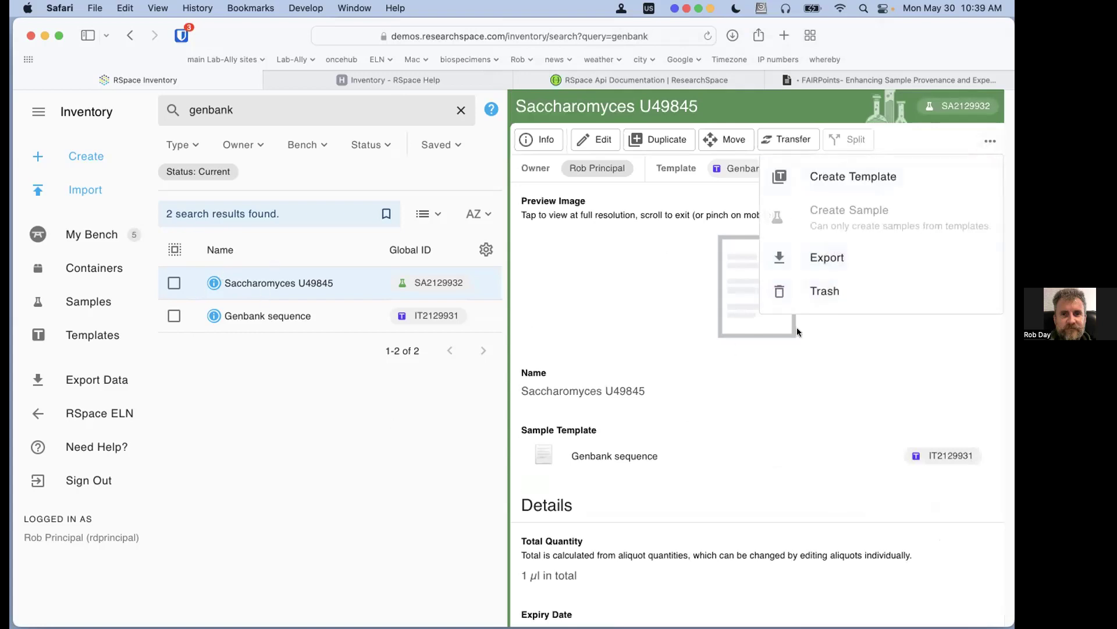
left_click(826, 257)
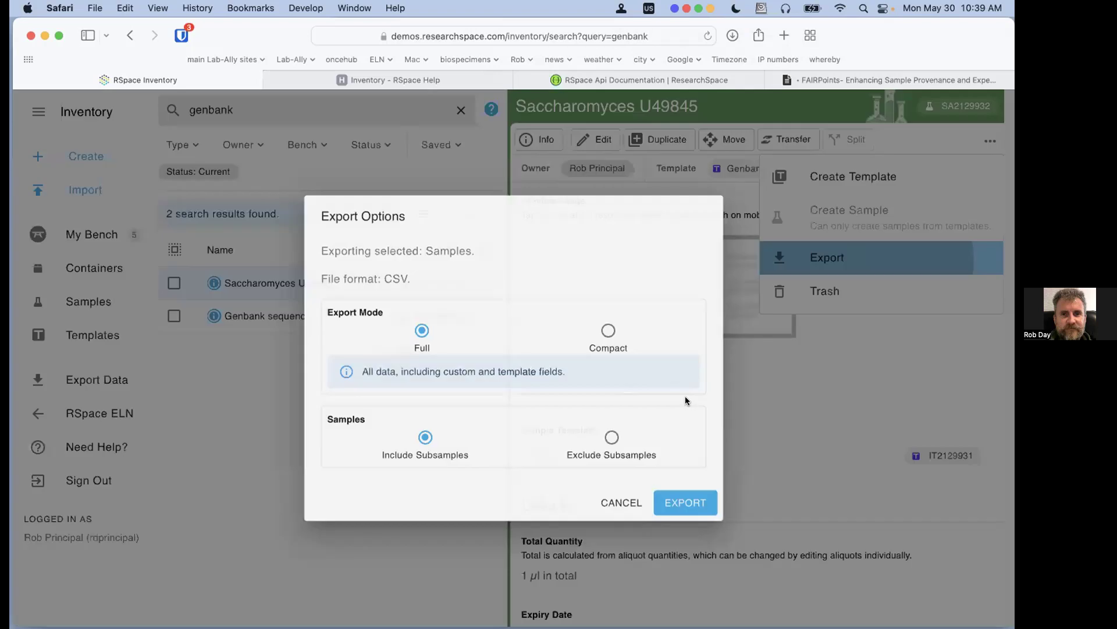
left_click(691, 498)
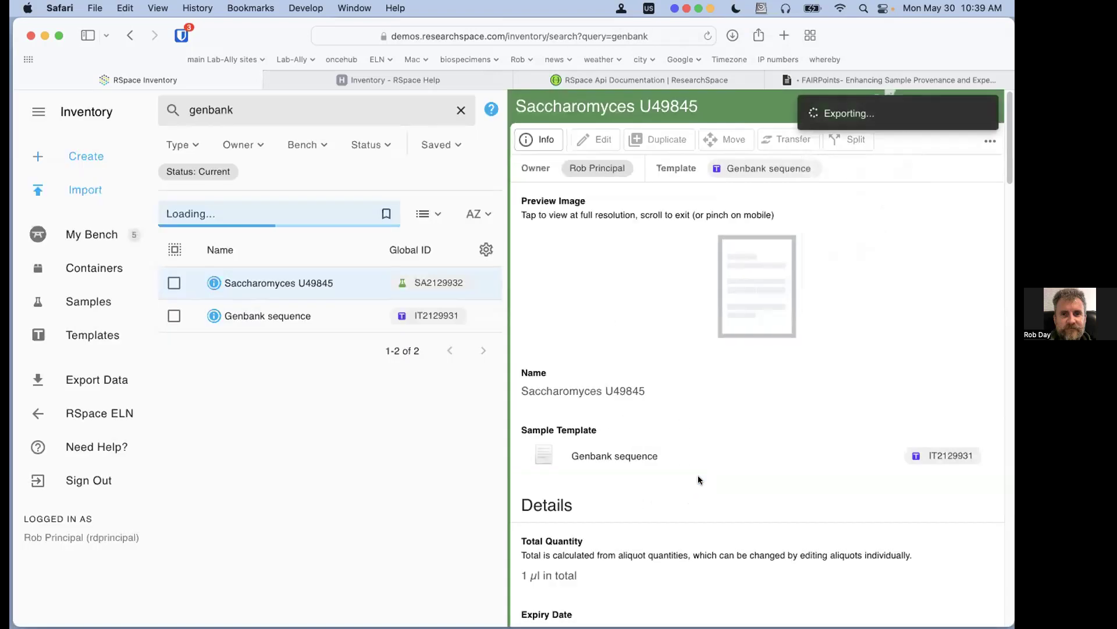
Open the newly downloaded rsinventory_export_2022-05-30T14-39-09Z.csv in OpenOffice Calc, accepting the UTF-8, comma-separated import settings
mouse_move(986, 500)
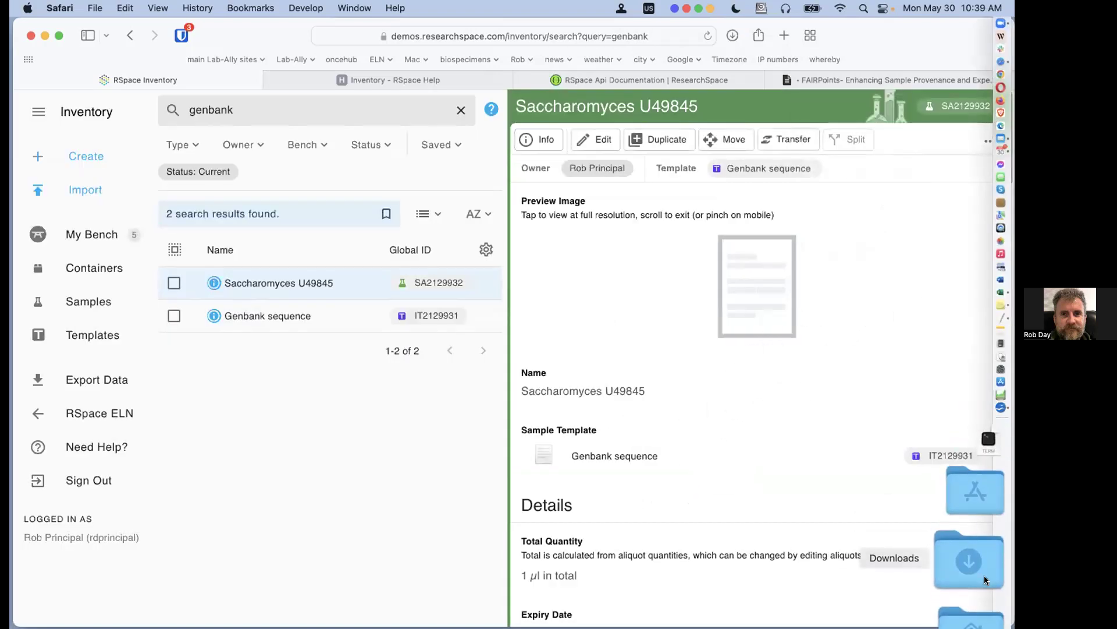
left_click(979, 578)
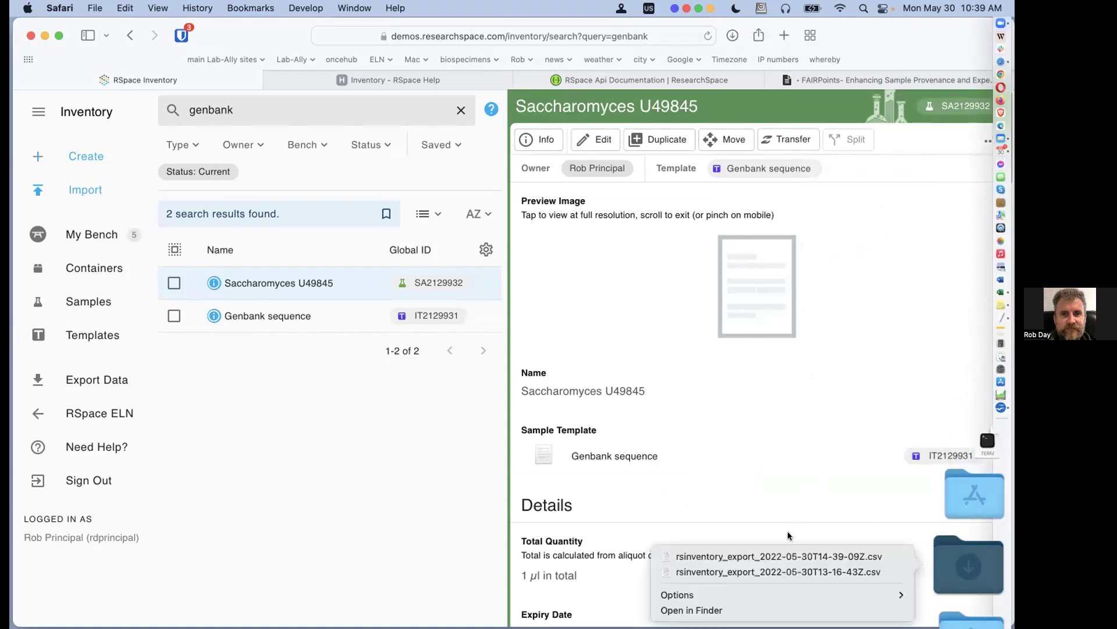
left_click(782, 556)
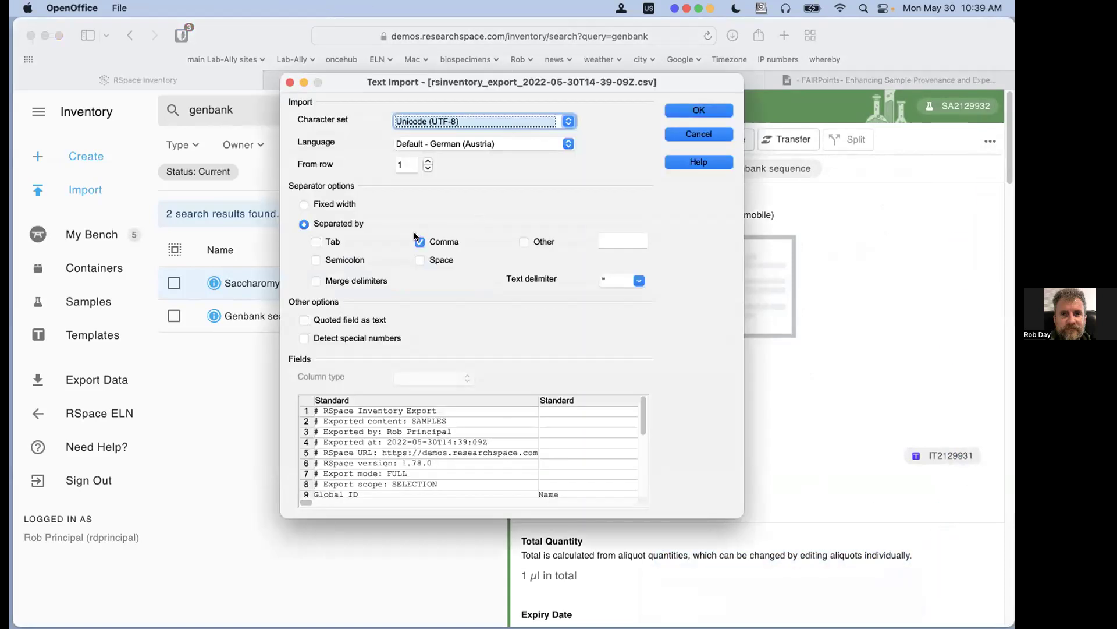
left_click(694, 109)
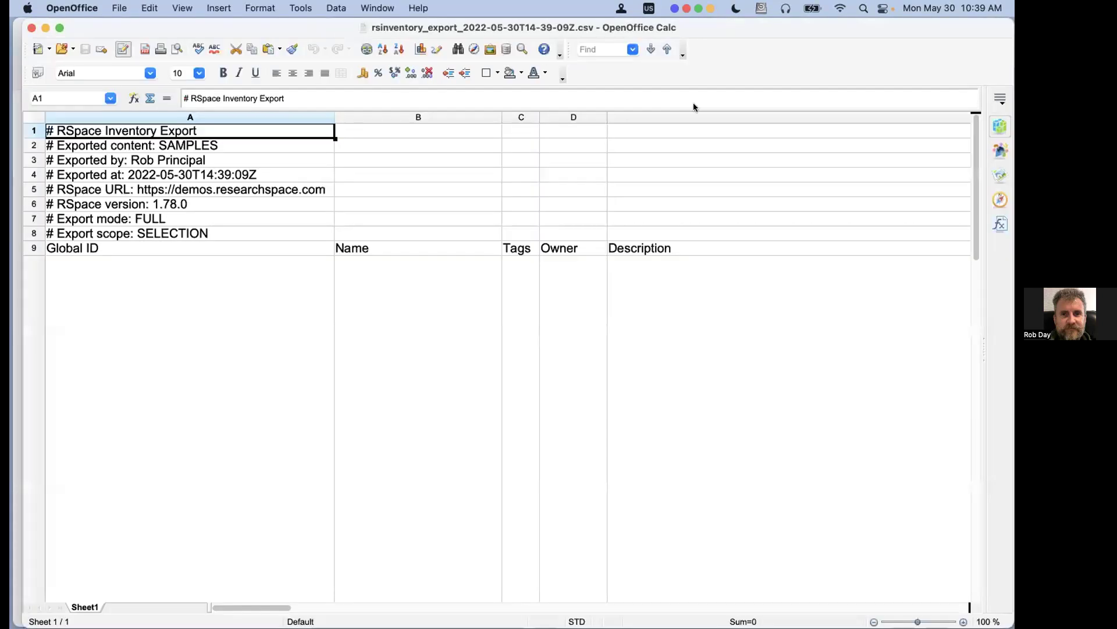
Look across the exported sample columns, close the spreadsheet and return to the inventory in Safari
left_click_drag(285, 606, 35, 569)
left_click(31, 28)
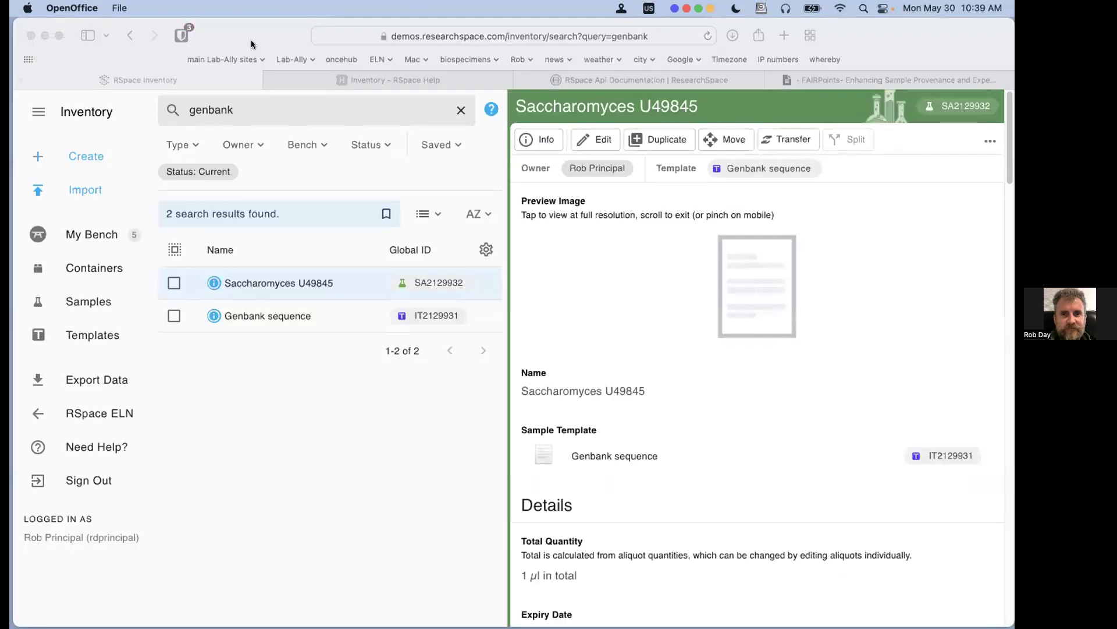
left_click(251, 44)
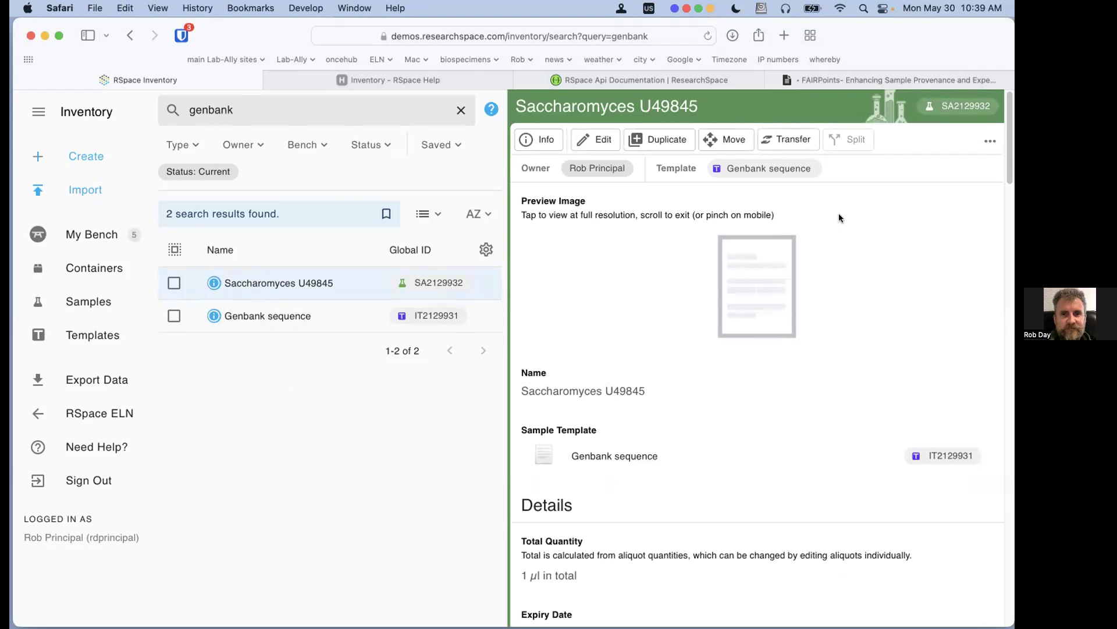
Leave the Saccharomyces U49845 sample and go to the document list in the RSpace ELN workspace
right_click(961, 111)
left_click(896, 237)
left_click(108, 415)
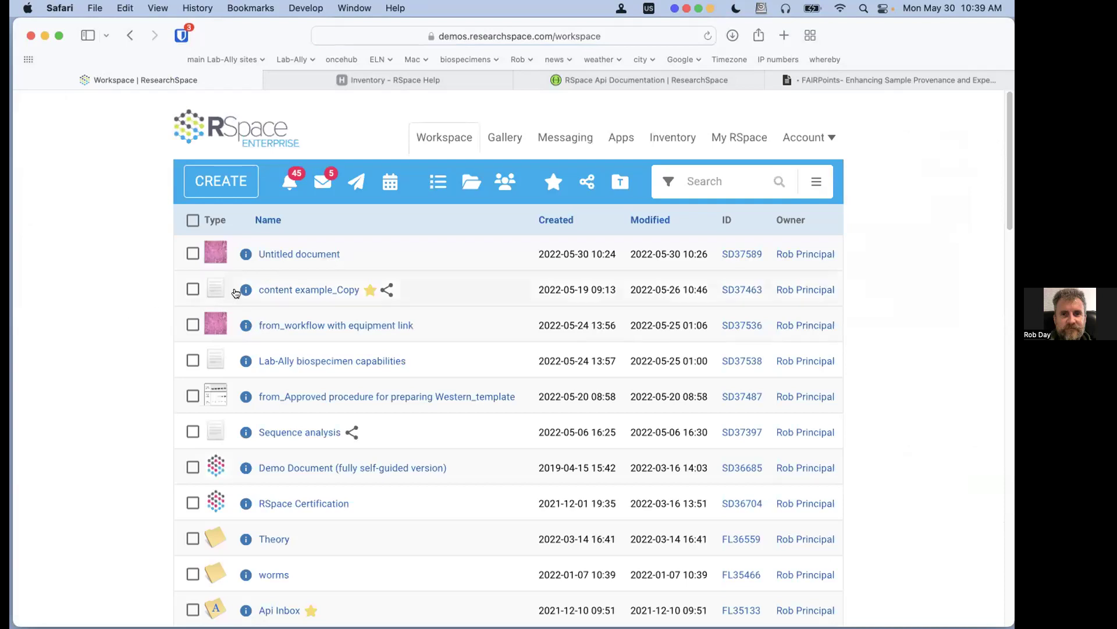
scroll(150, 304, "down", 1)
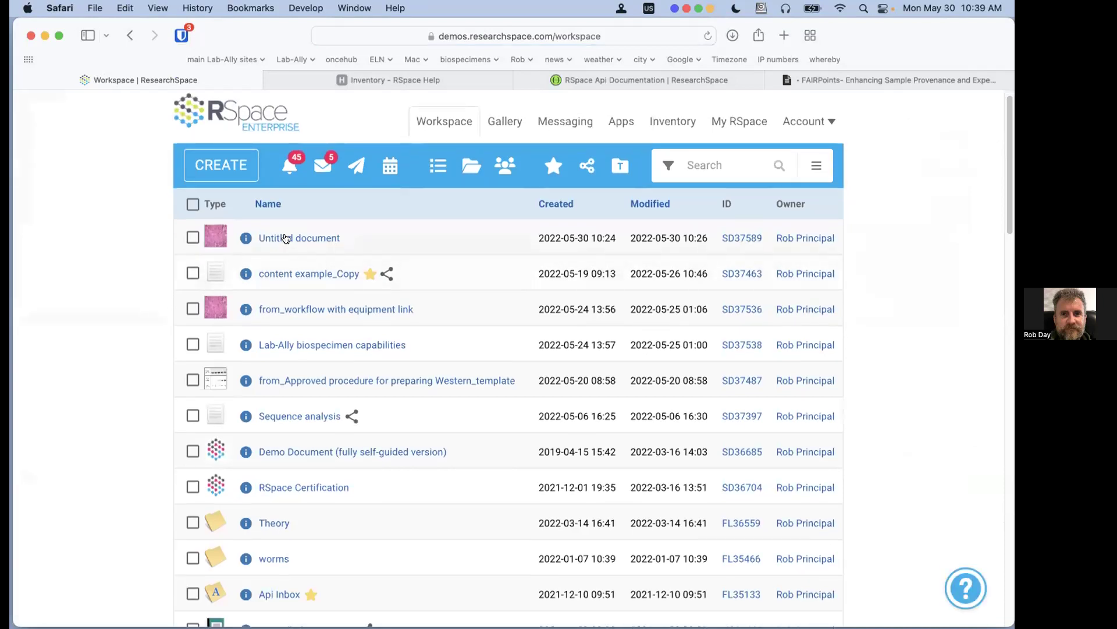
Rename the untitled document in the workspace as FAIR Liver
left_click(193, 237)
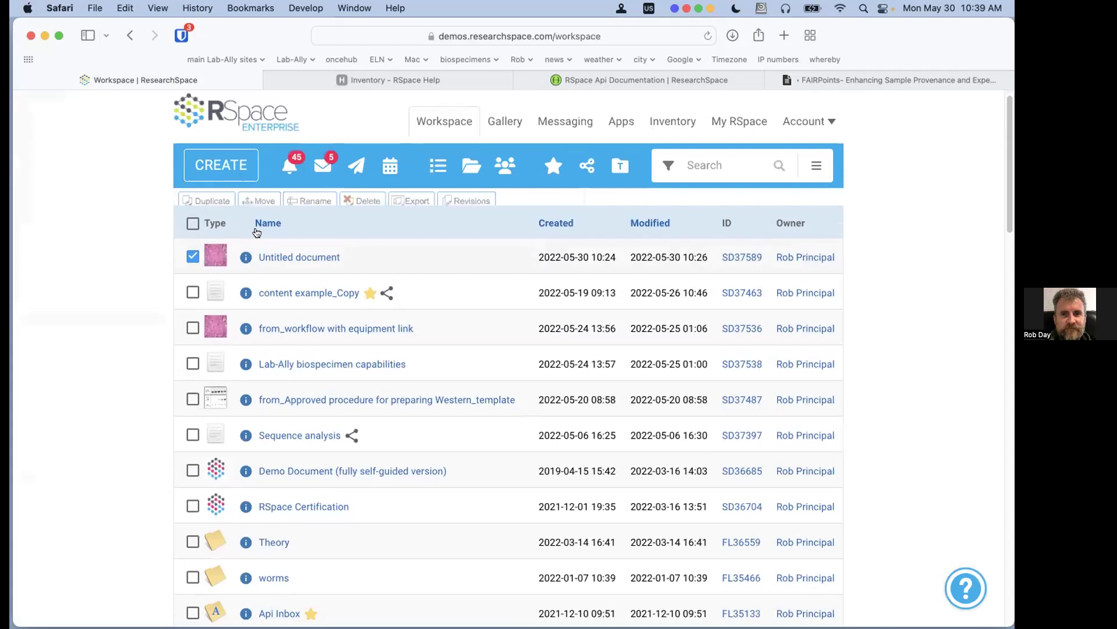
left_click(312, 203)
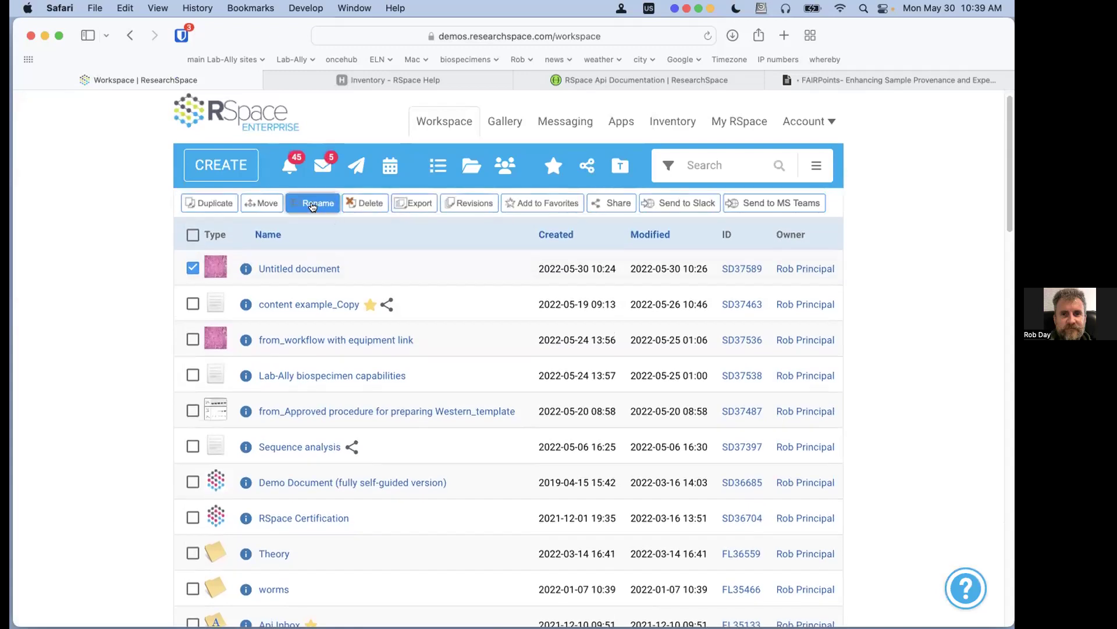
left_click_drag(504, 352, 284, 347)
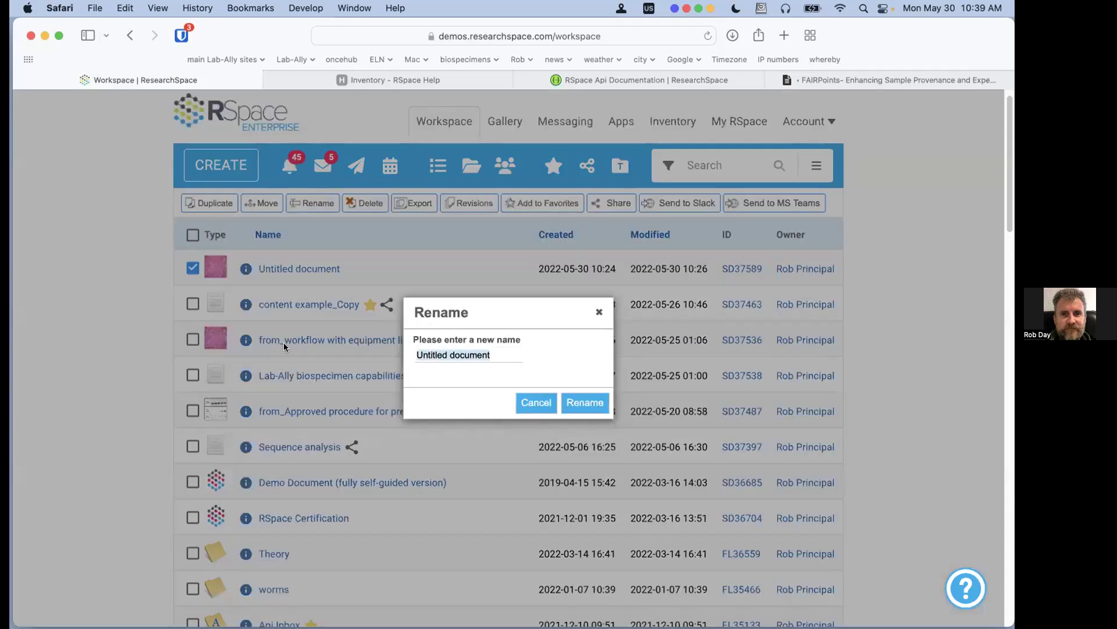
type("Fa")
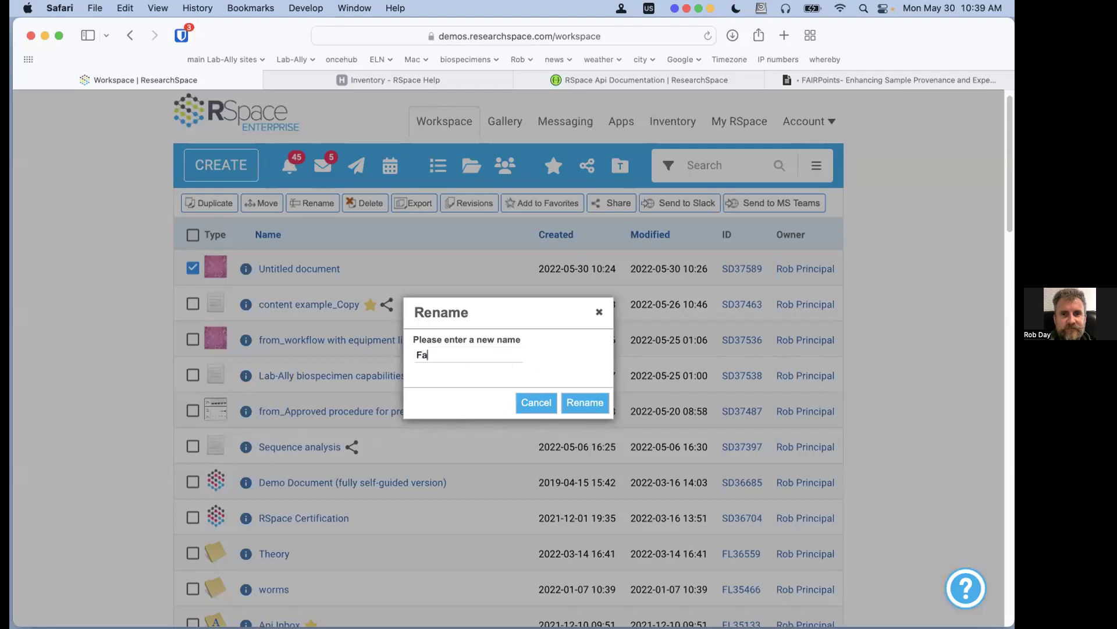
key("BackSpace")
key("BackSpace")
key("BackSpace")
left_click(586, 401)
Open the FAIR Liver document and its Description and Image field for editing
left_click(292, 270)
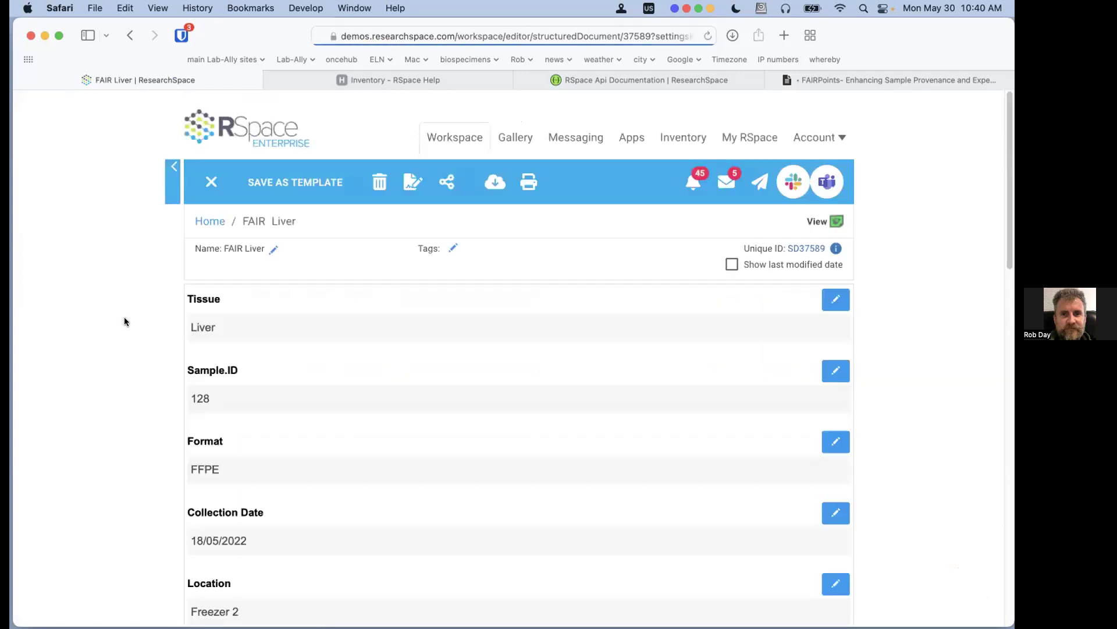
scroll(704, 353, "down", 15)
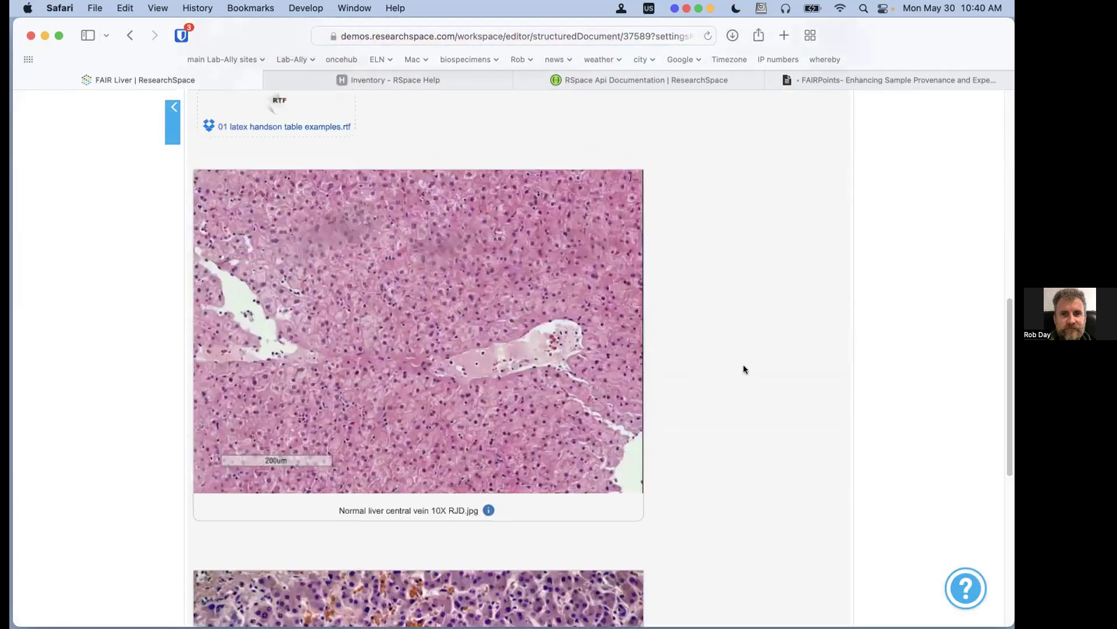
left_click(744, 369)
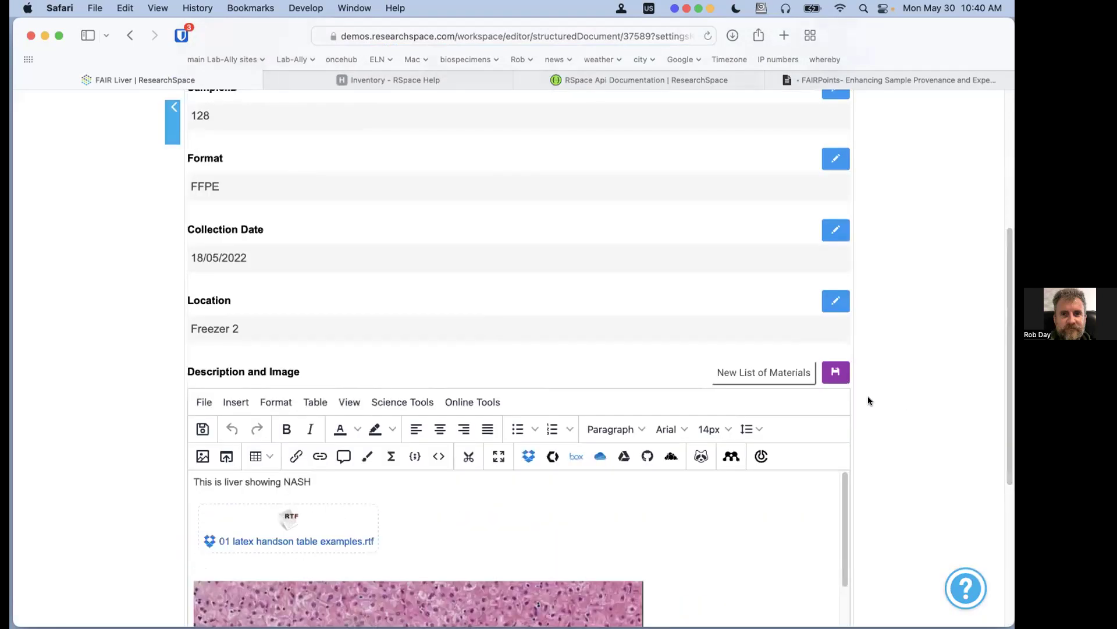
Start a new list of materials for the Description and Image field, with "Fair liver list" as both name and description
left_click(758, 372)
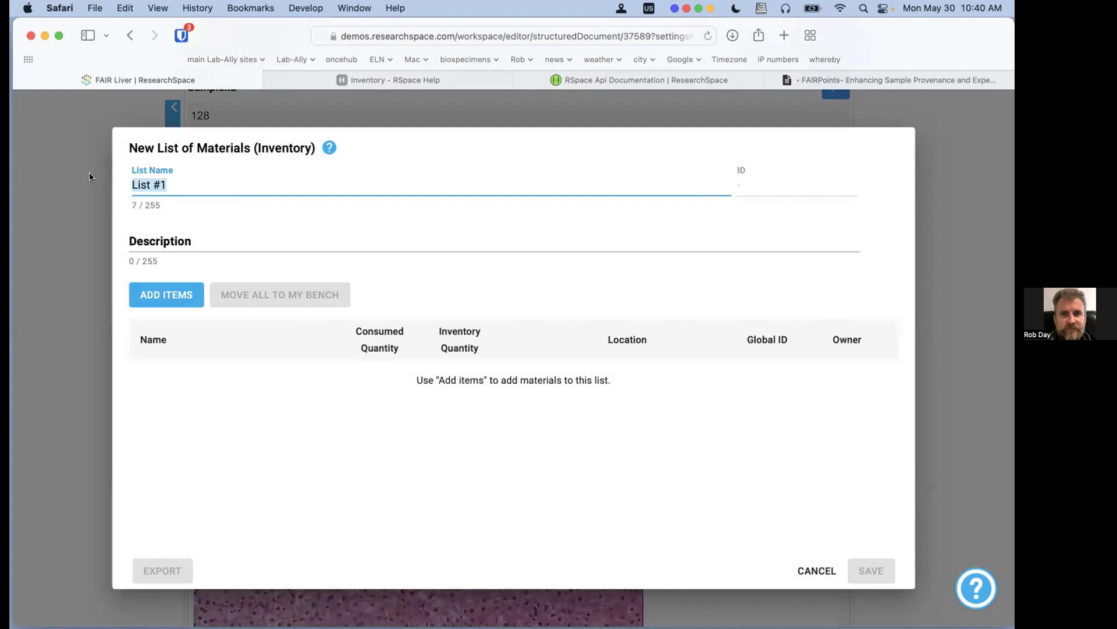
type("Liver")
key("BackSpace")
key("BackSpace")
key("BackSpace")
key("BackSpace")
key("BackSpace")
type("Fair liver list")
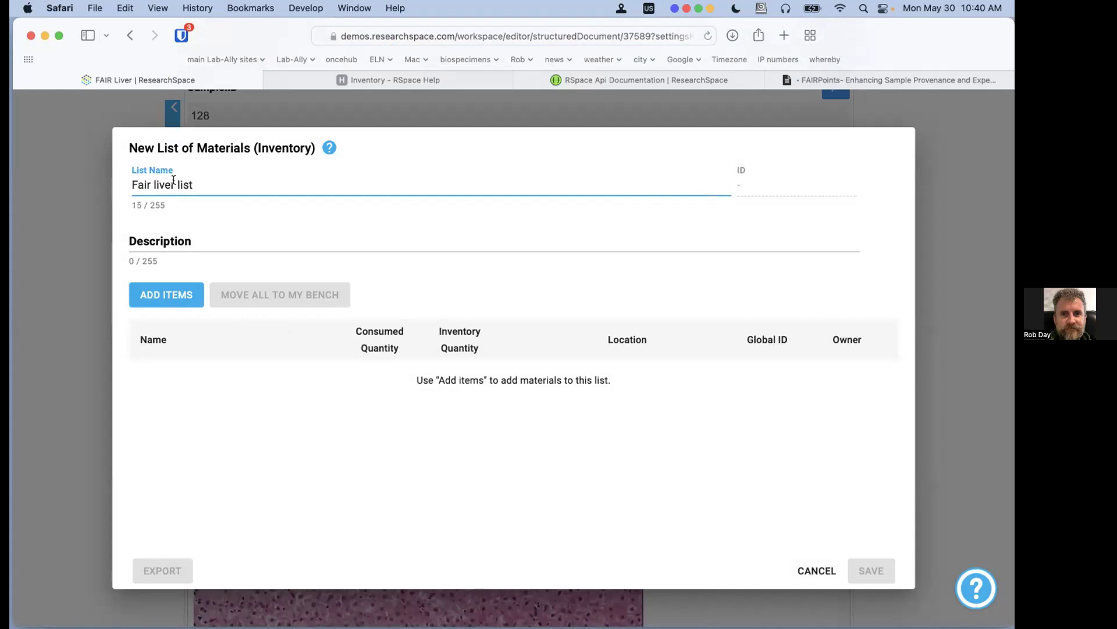
left_click_drag(195, 184, 103, 187)
left_click(168, 236)
key("super+v")
Start adding inventory items to the materials list and display the available items as a tree
left_click(159, 295)
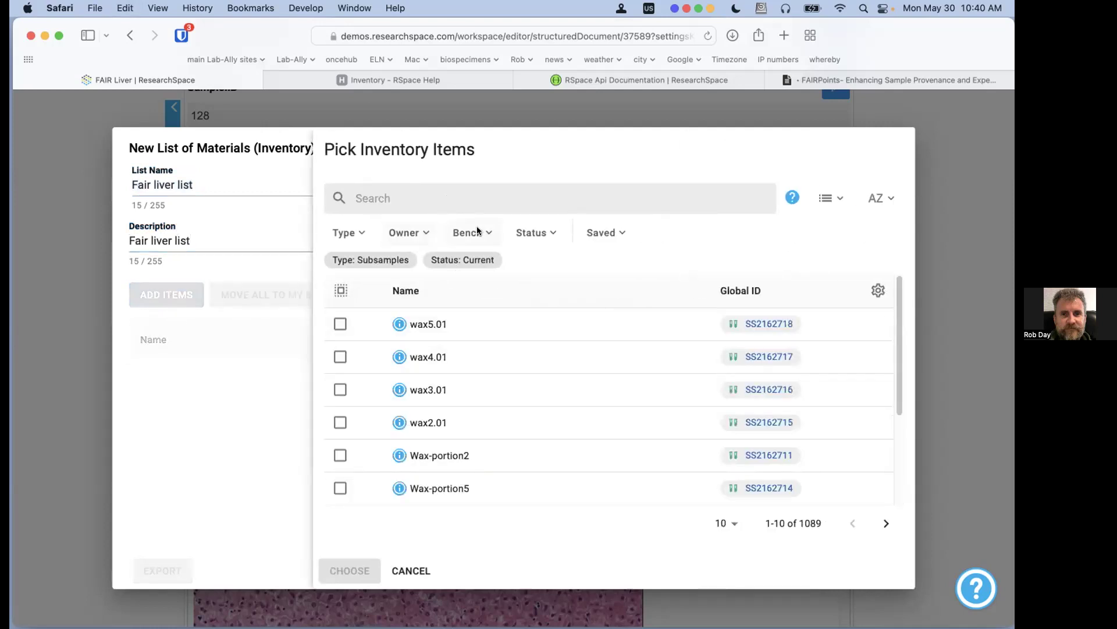
left_click(823, 201)
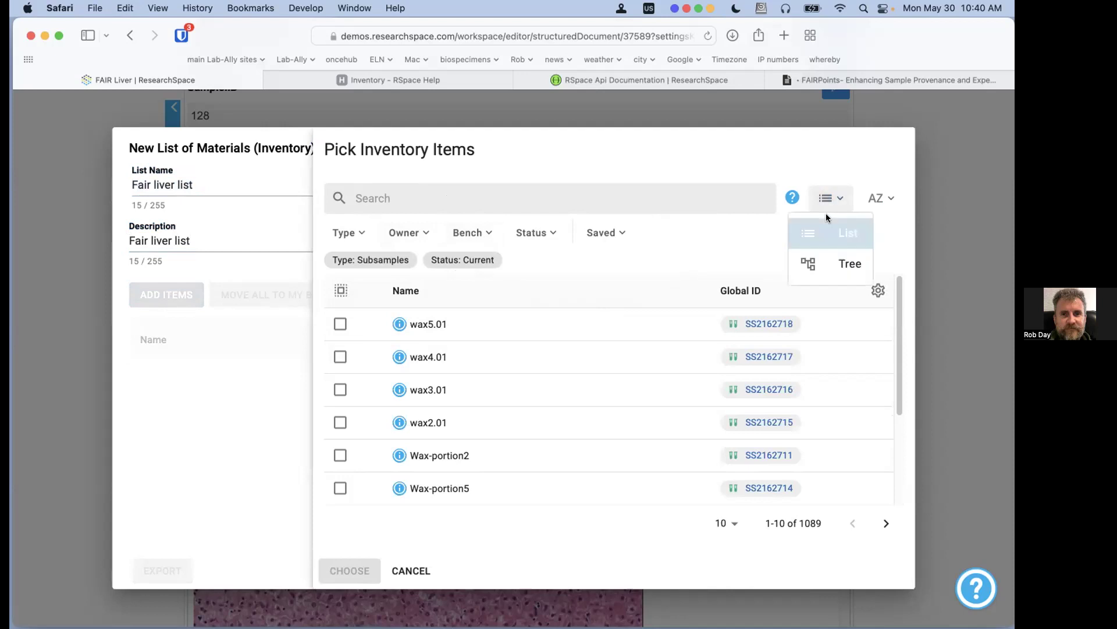
left_click(839, 261)
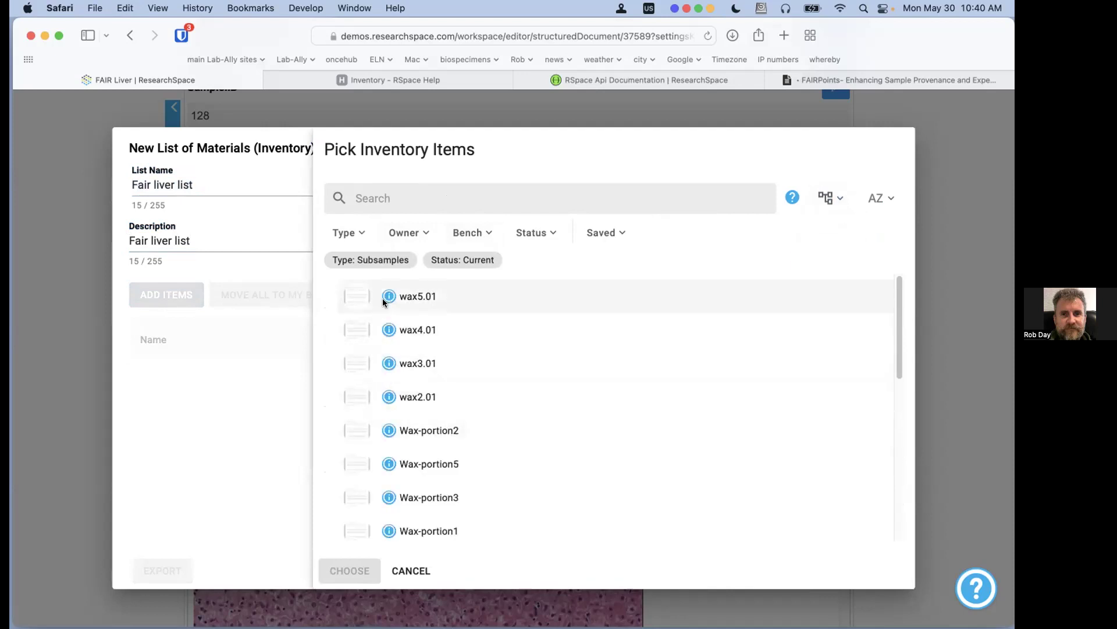
Filter the inventory items to containers and browse the contents of freezer rooms 1 and 2 and Principal Lab Freezer 1
left_click(341, 232)
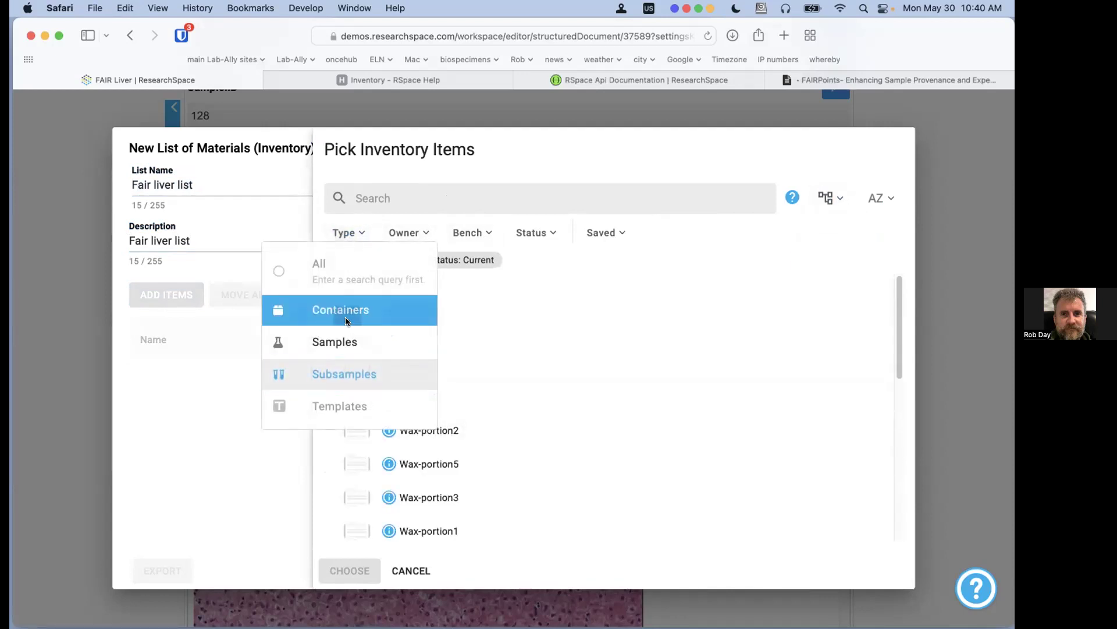
left_click(364, 309)
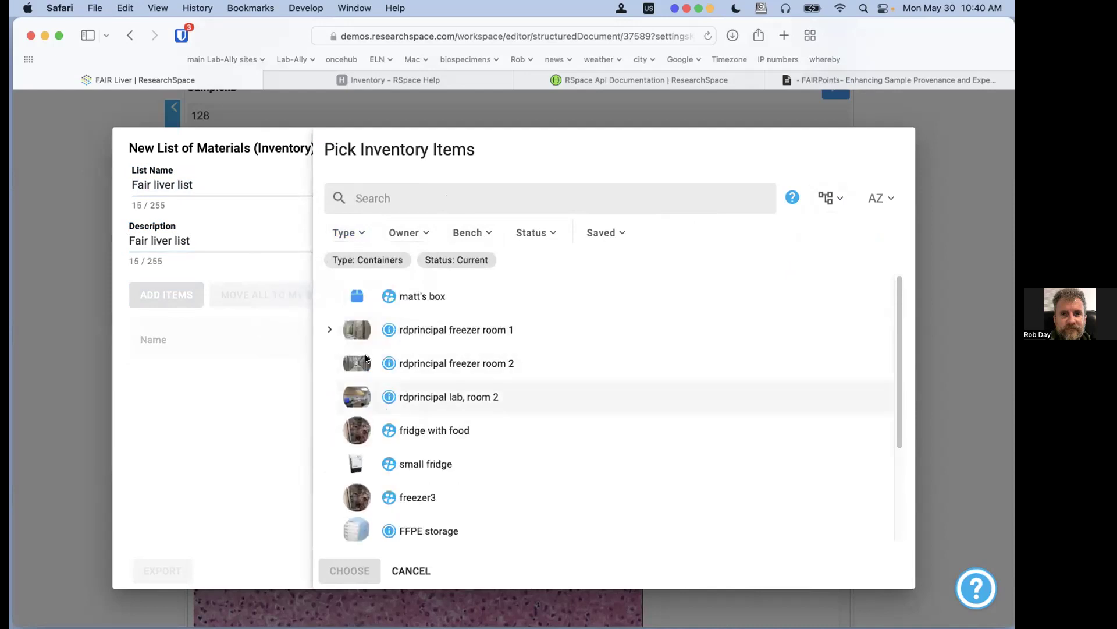
left_click(328, 329)
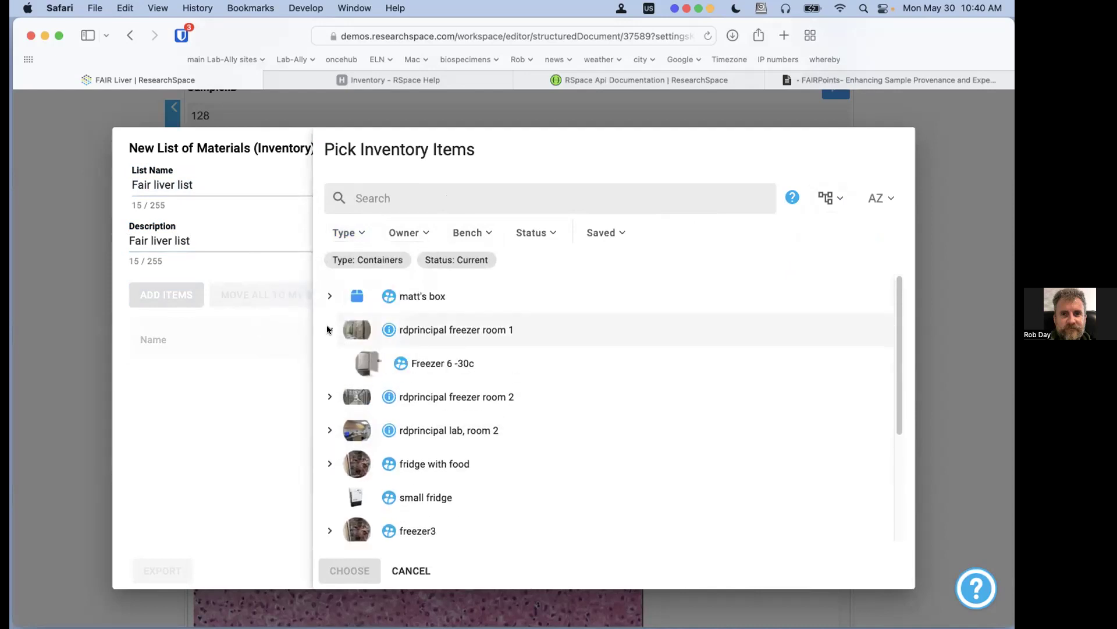
left_click(327, 397)
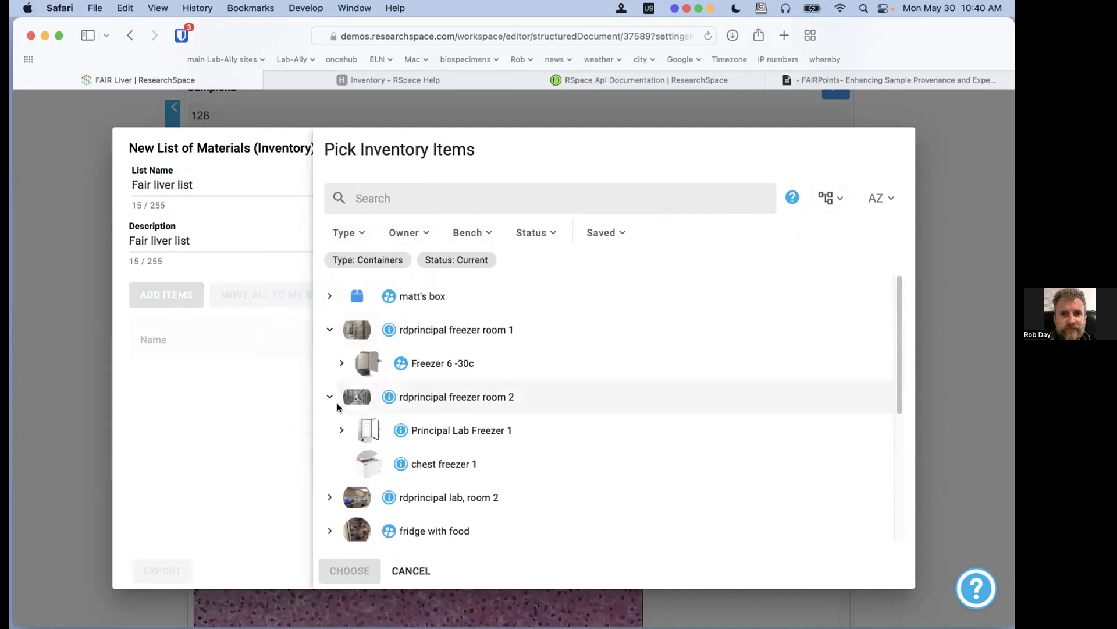
left_click(342, 430)
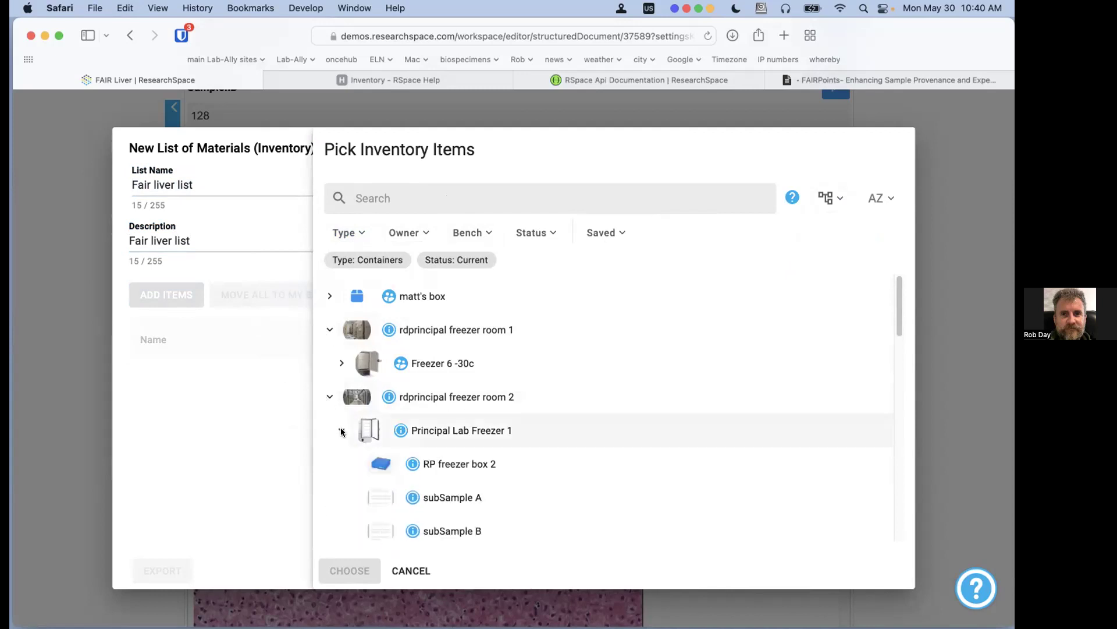
Search the inventory items for liver, limited to subsamples owned by the logged-in account
left_click(429, 199)
type("liver")
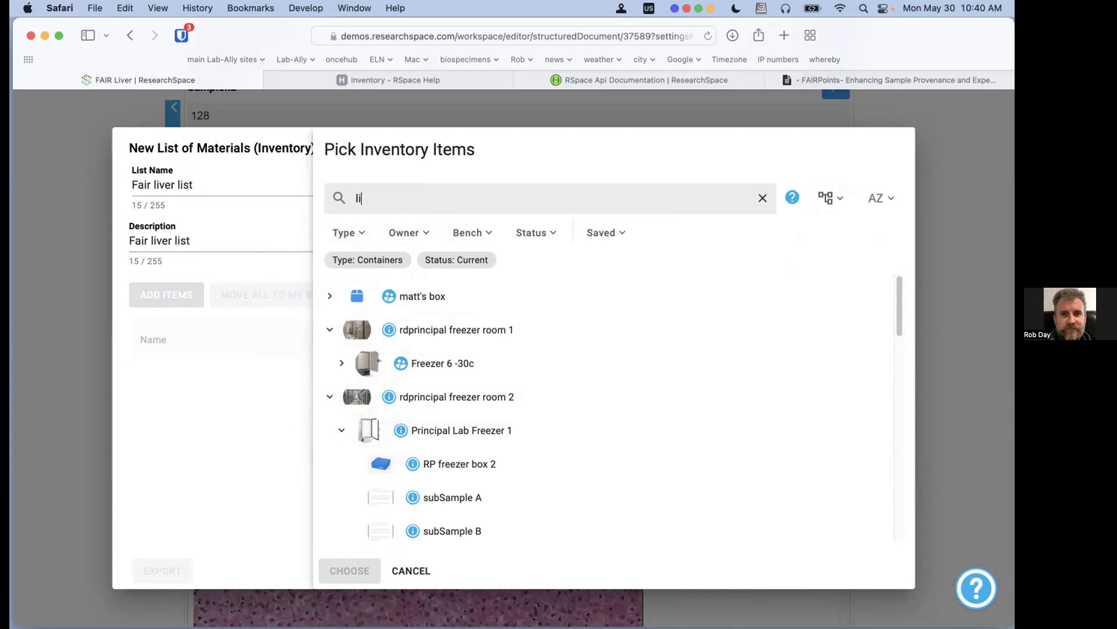
left_click(361, 232)
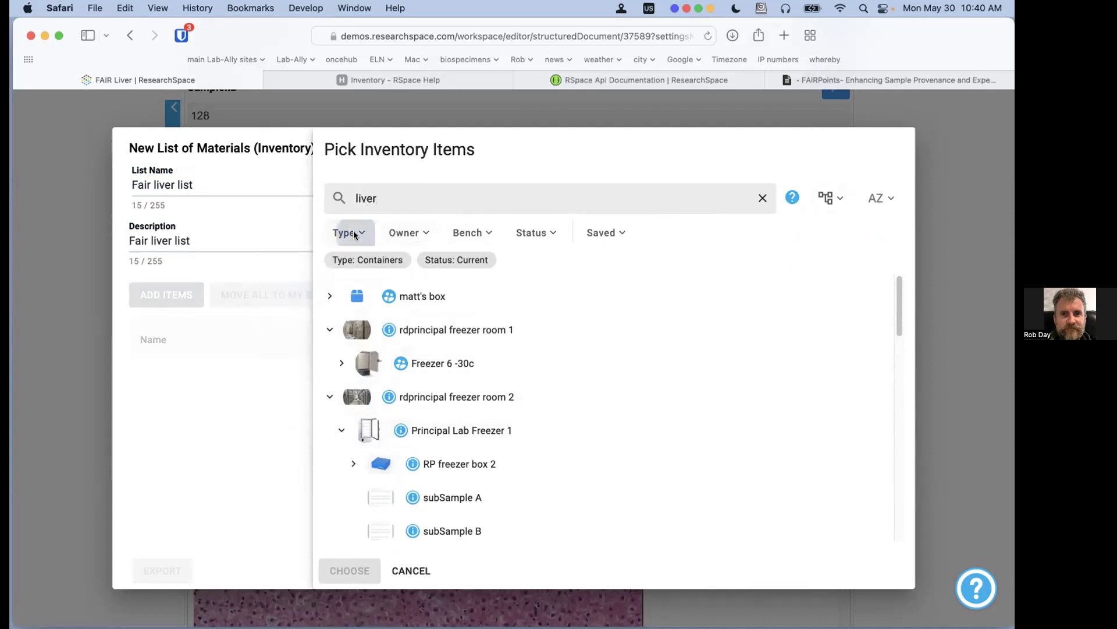
left_click(354, 367)
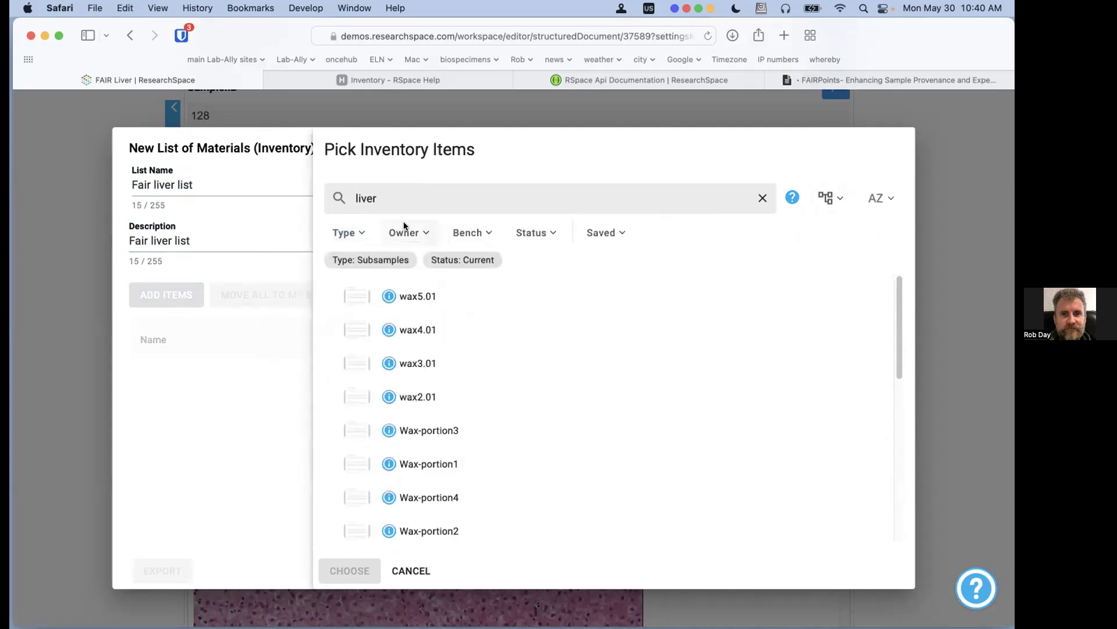
left_click(404, 232)
left_click(411, 310)
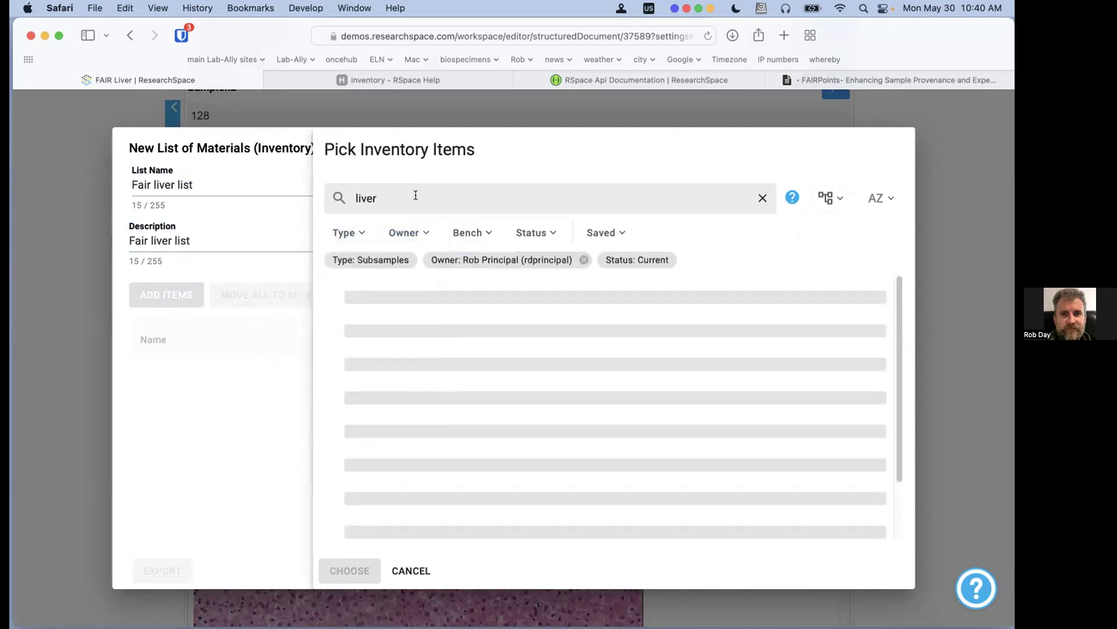
key("Return")
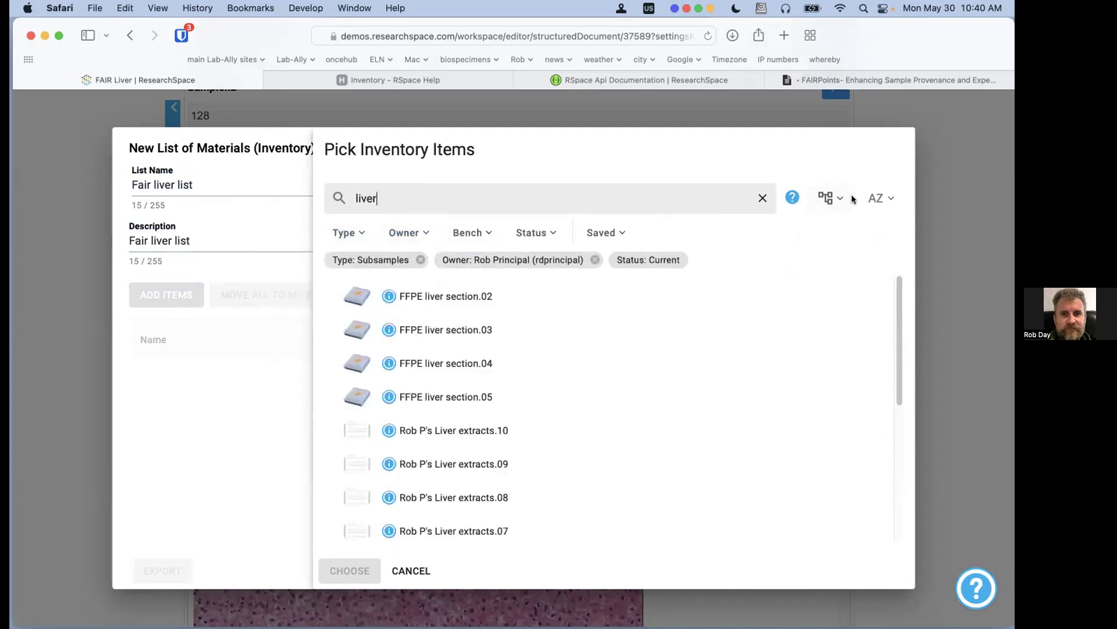
Show the liver subsamples as a list with their Current Location in the second column
left_click(844, 232)
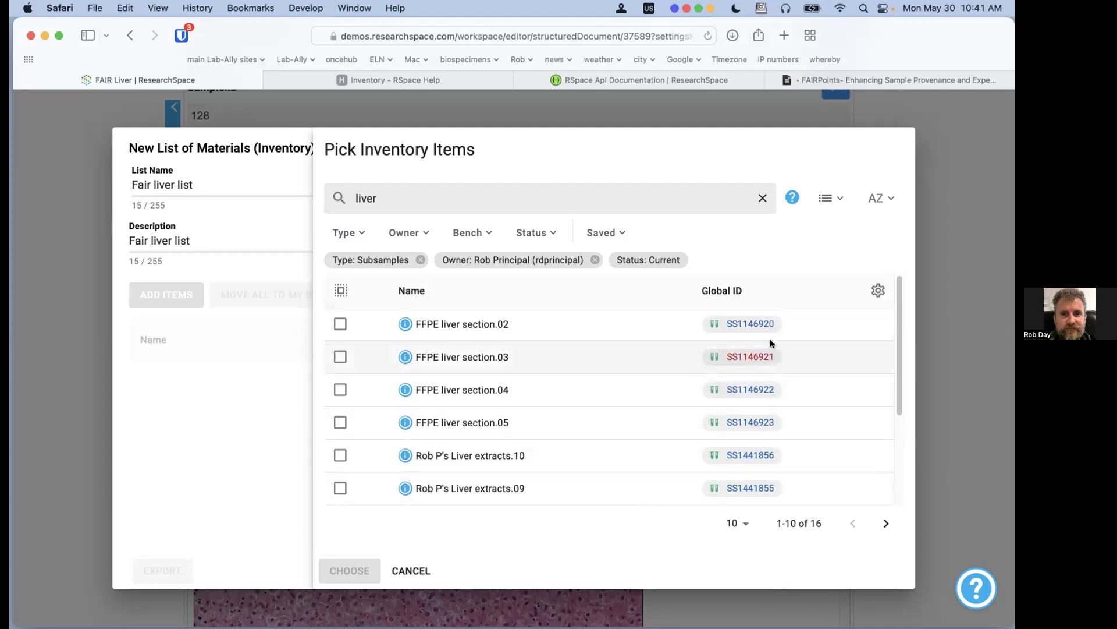
left_click(877, 289)
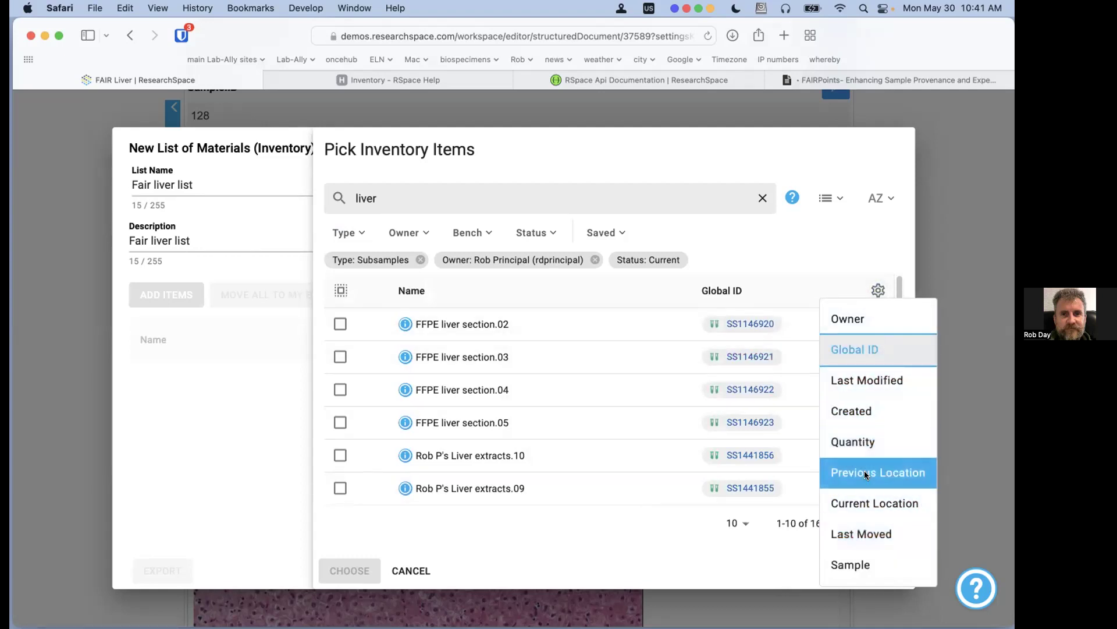
left_click(864, 503)
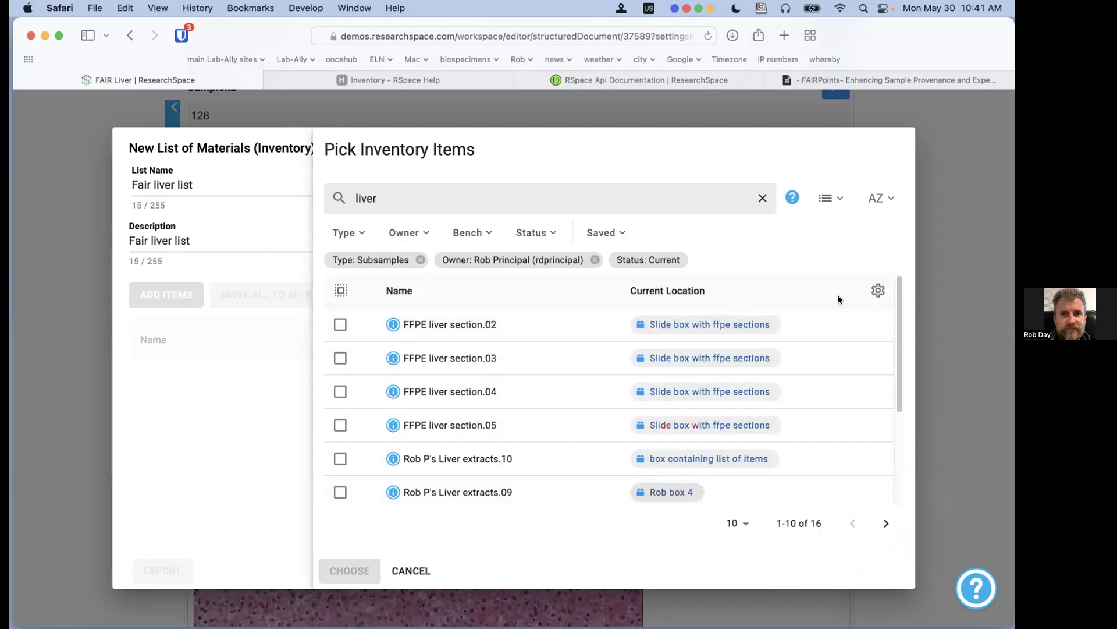
Set the second column back to Global ID and select all subsamples on the current results page
left_click(876, 289)
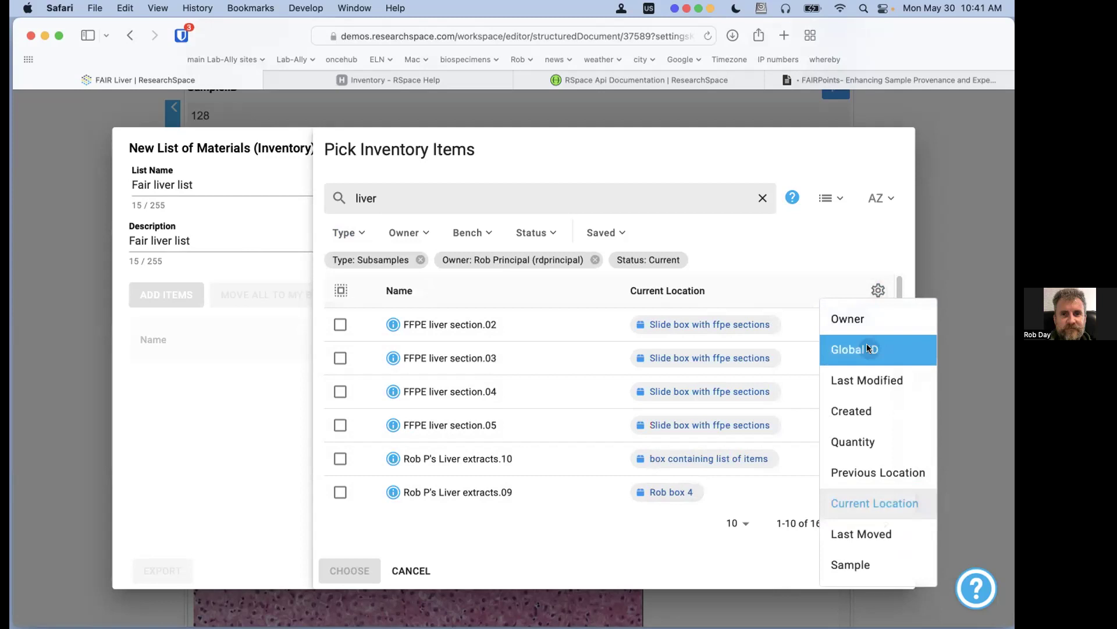
left_click(867, 344)
left_click(341, 290)
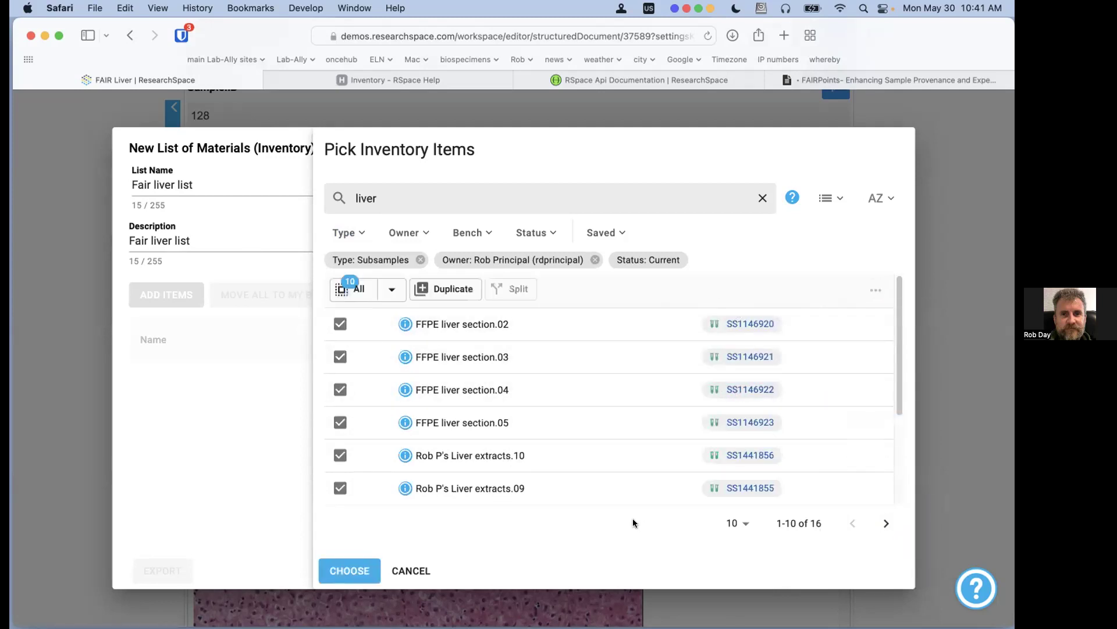
Add the selected liver subsamples to Fair liver list, removing Liver extracts .05 to .10 and FFPE liver section.05
left_click(349, 570)
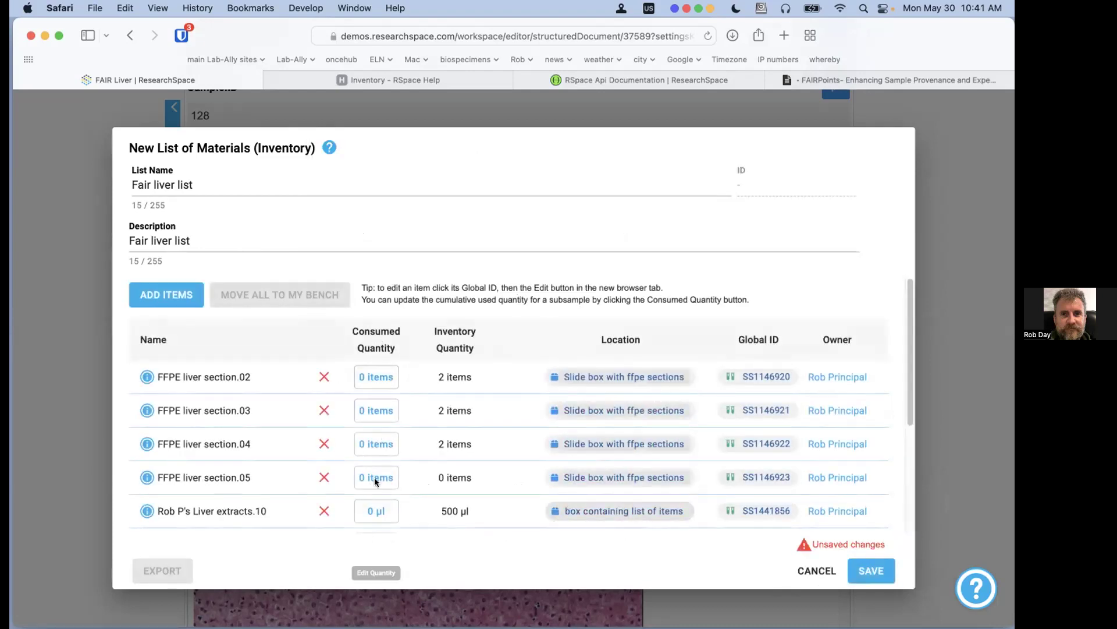
left_click_drag(473, 372, 430, 379)
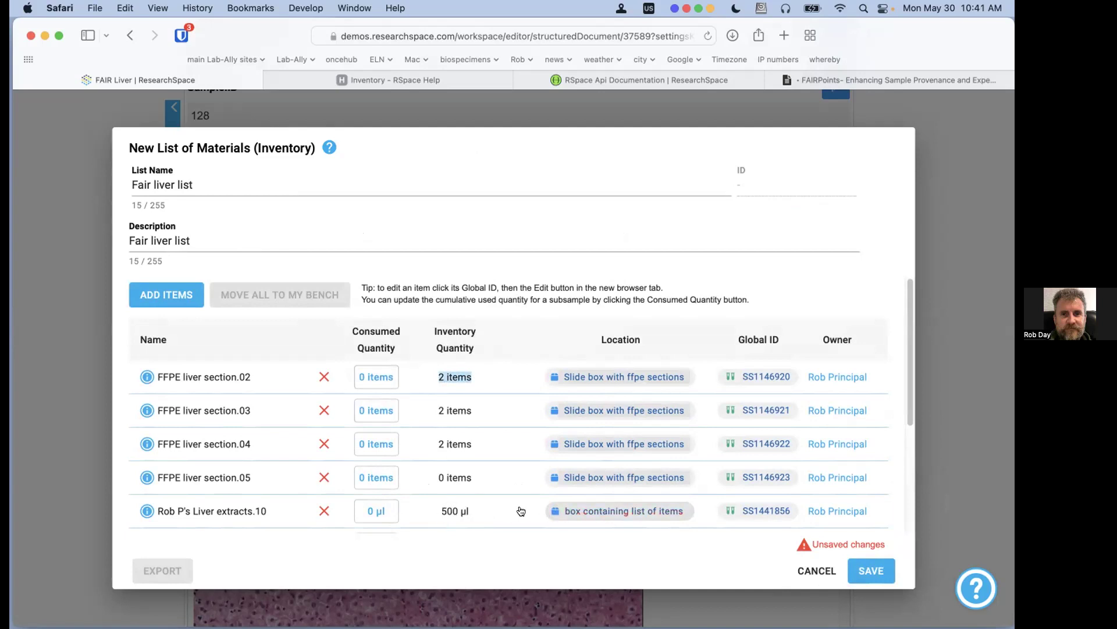
left_click(323, 510)
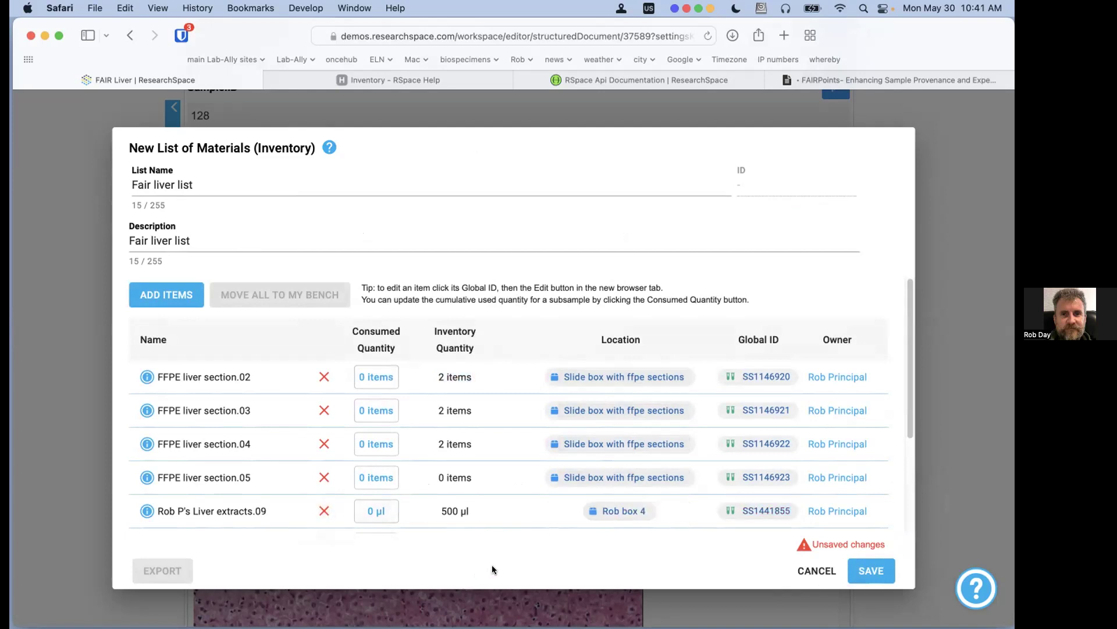
left_click(322, 509)
scroll(472, 500, "down", 3)
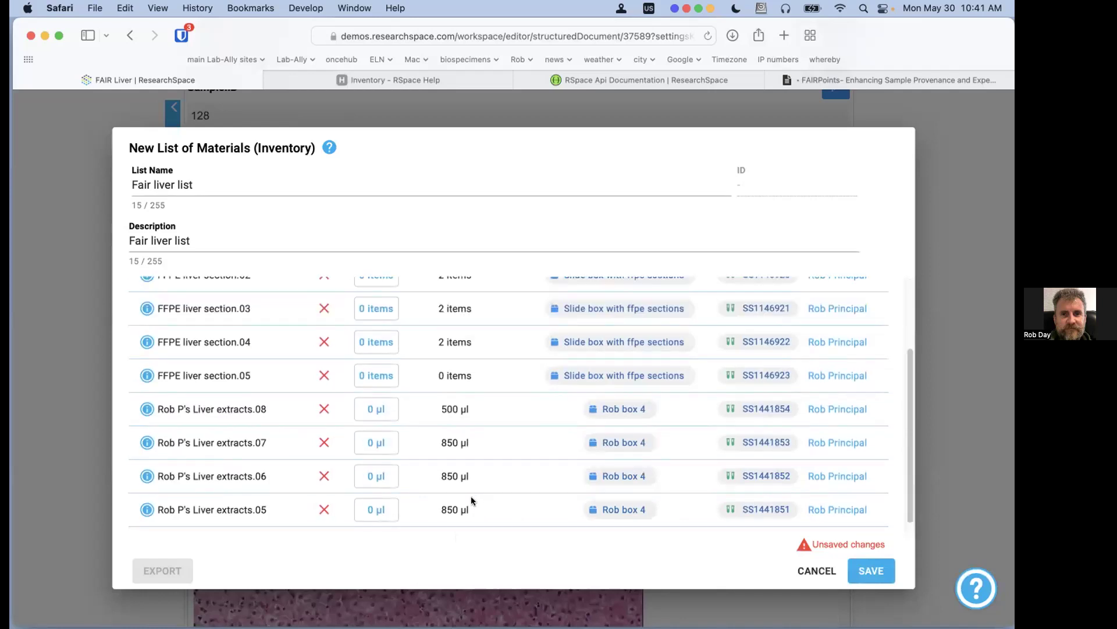
left_click(325, 410)
left_click(320, 428)
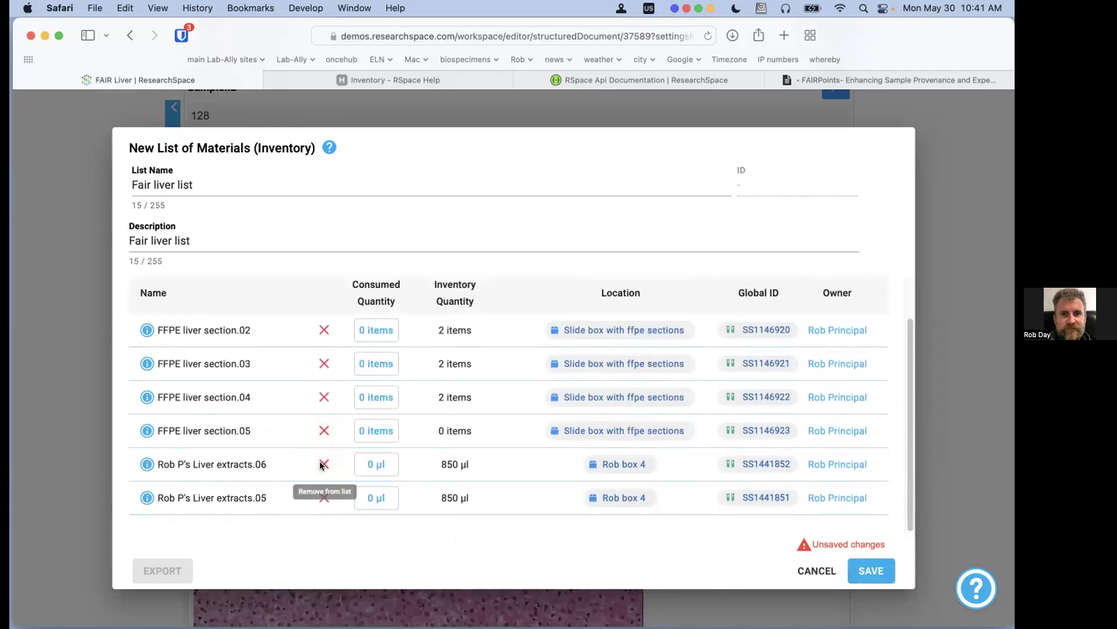
left_click(320, 464)
left_click(324, 493)
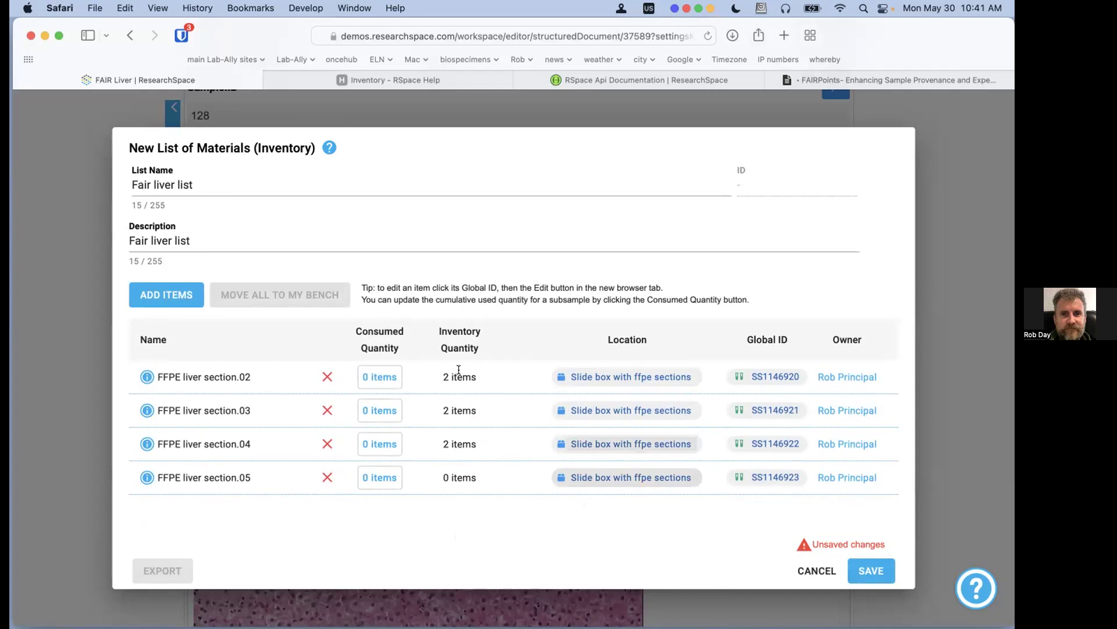
left_click_drag(476, 371, 440, 369)
left_click(328, 478)
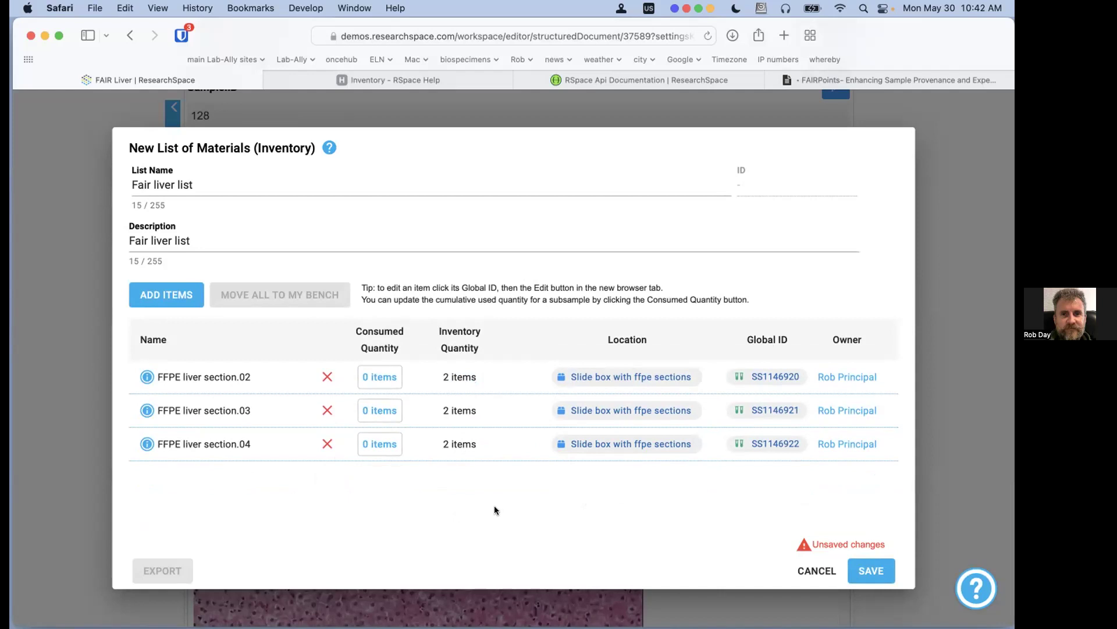
Set the consumed quantity of FFPE liver section.02 to 1 item, updating the inventory quantity, and save the list of materials
left_click(383, 376)
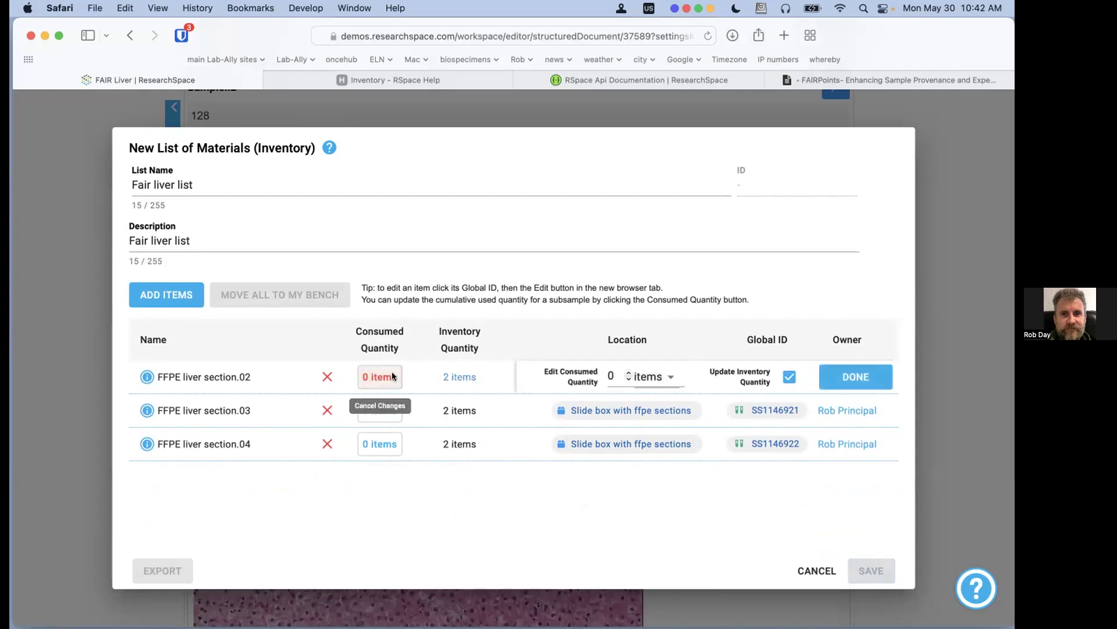
left_click(611, 376)
key("BackSpace")
type("1")
left_click(865, 383)
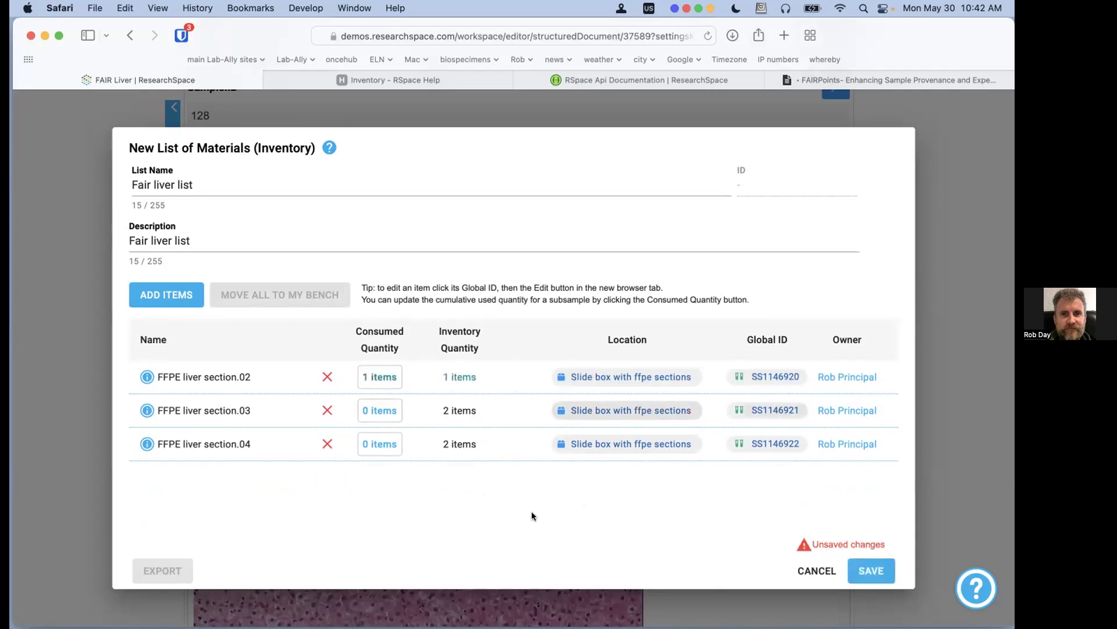
left_click(871, 570)
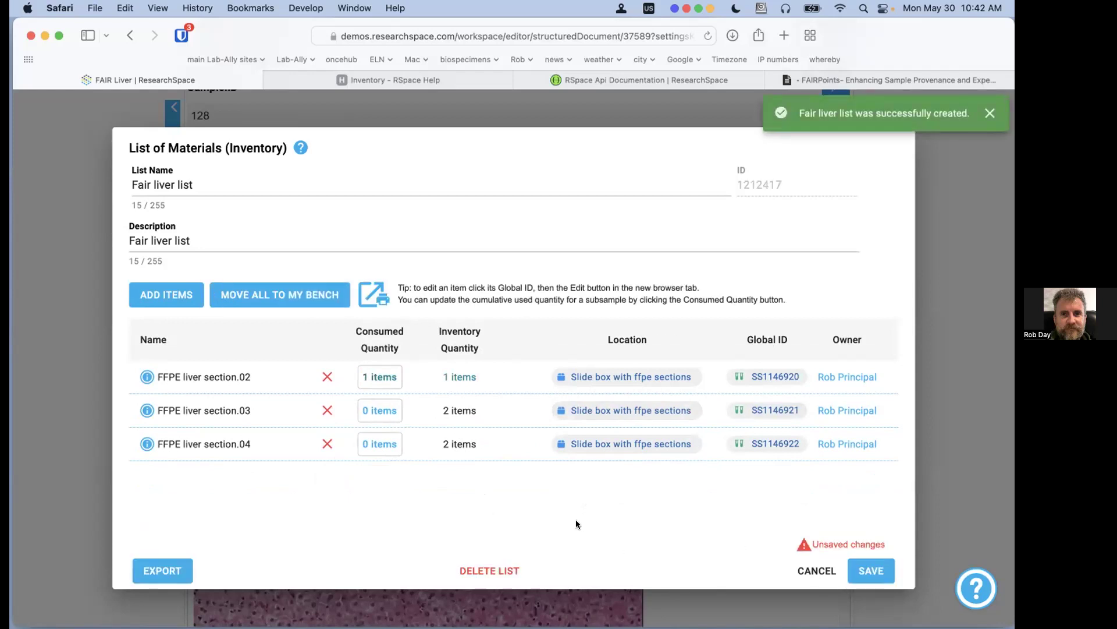
Move all subsamples in Fair liver list to the bench and close the list
left_click(302, 304)
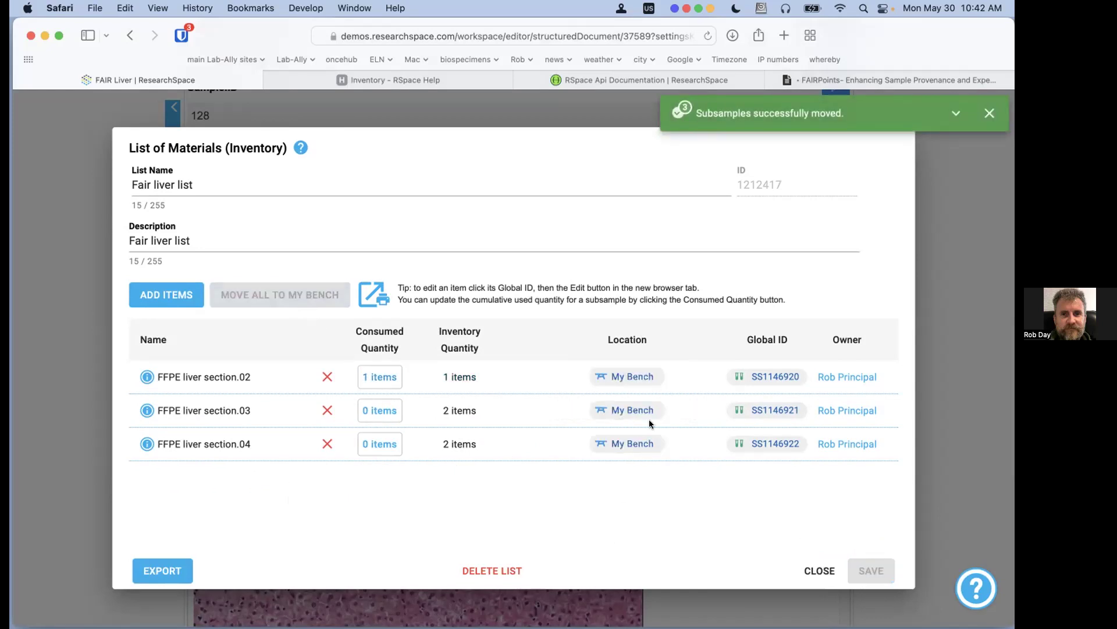
left_click(984, 115)
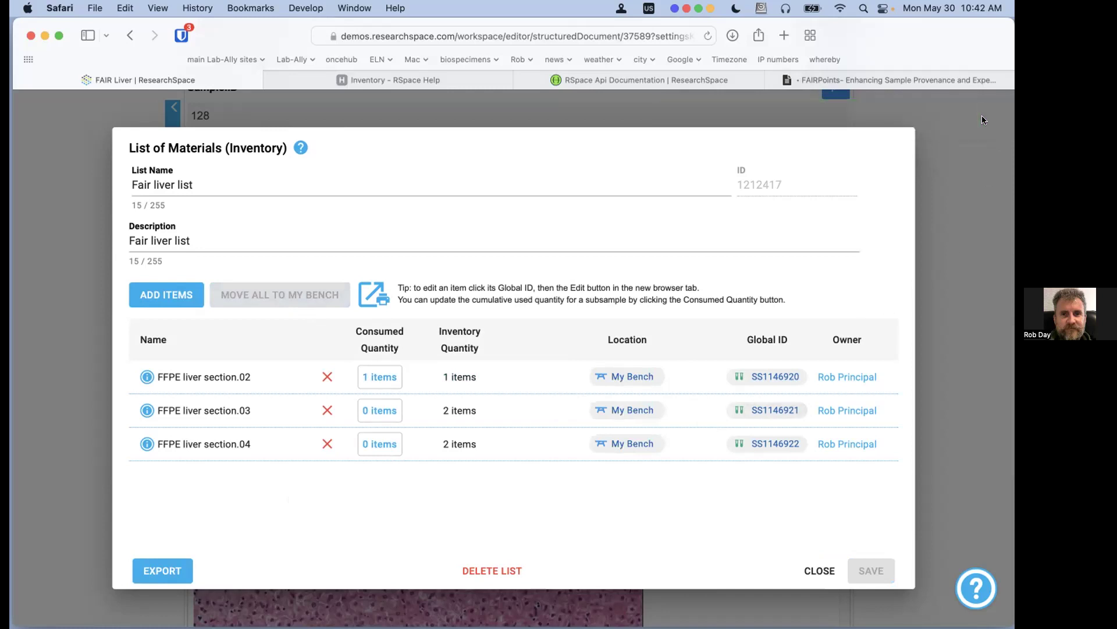
left_click(818, 570)
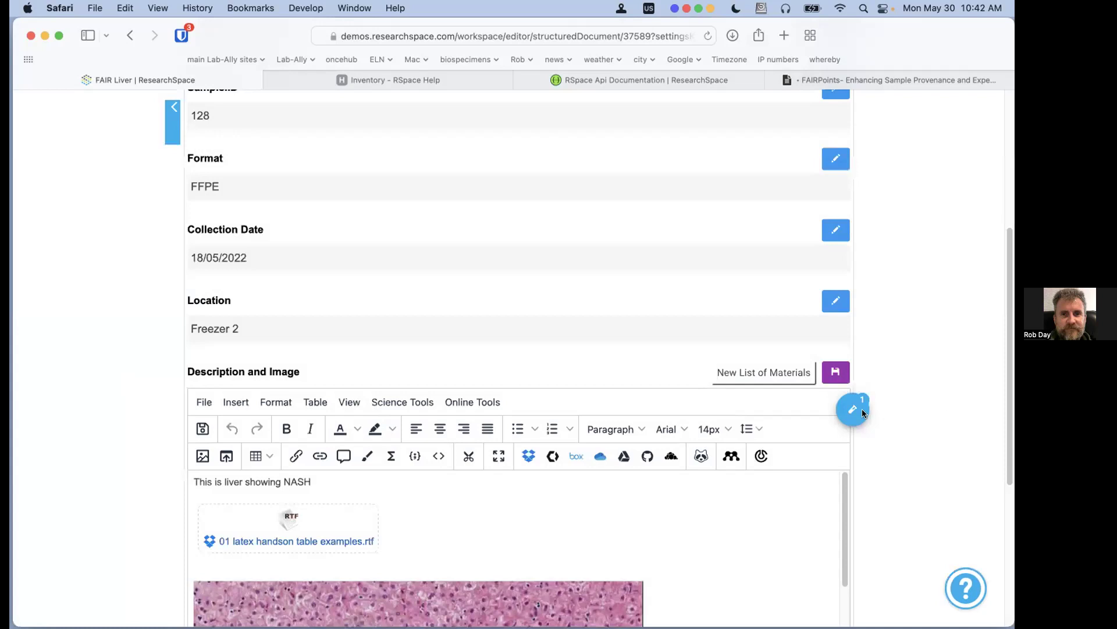
Reopen Fair liver list from the Description and Image field to check its items, then close it
left_click(855, 410)
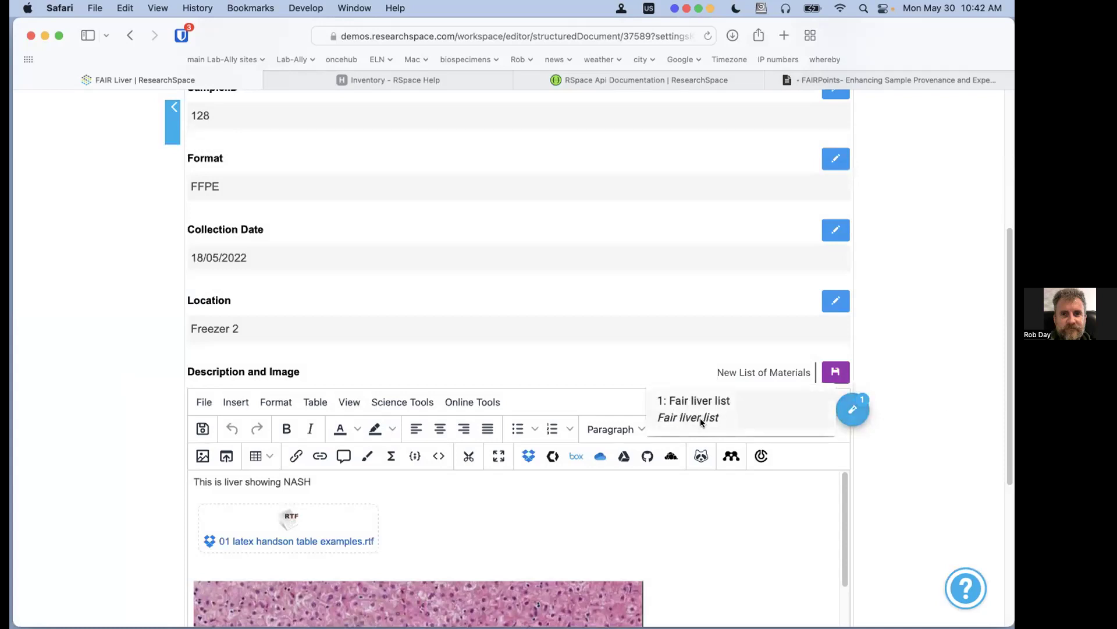
left_click(734, 405)
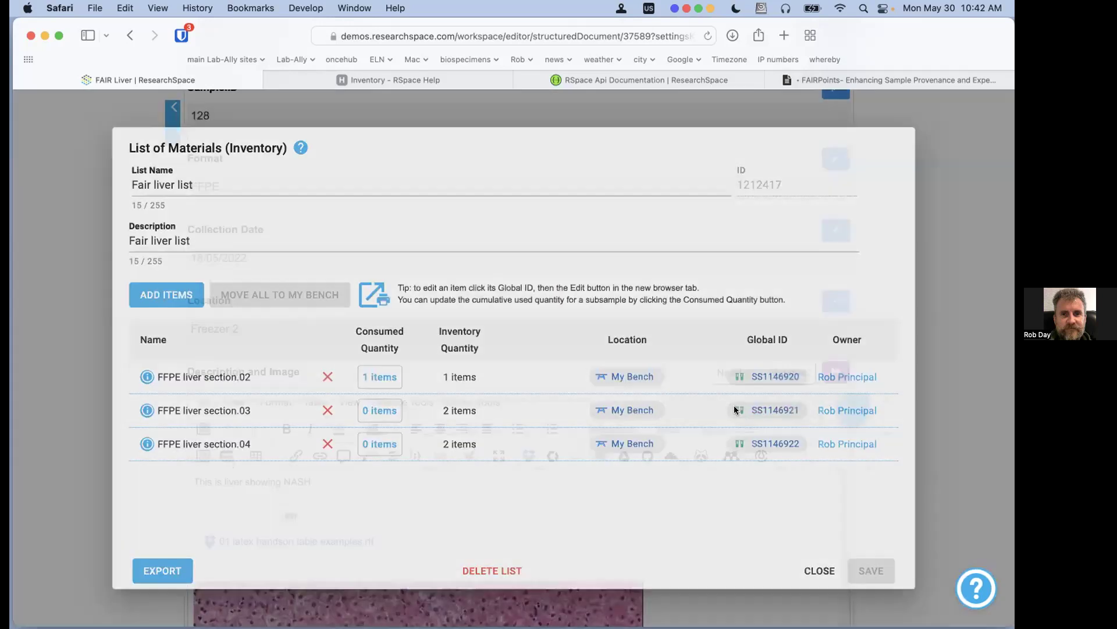
left_click(819, 567)
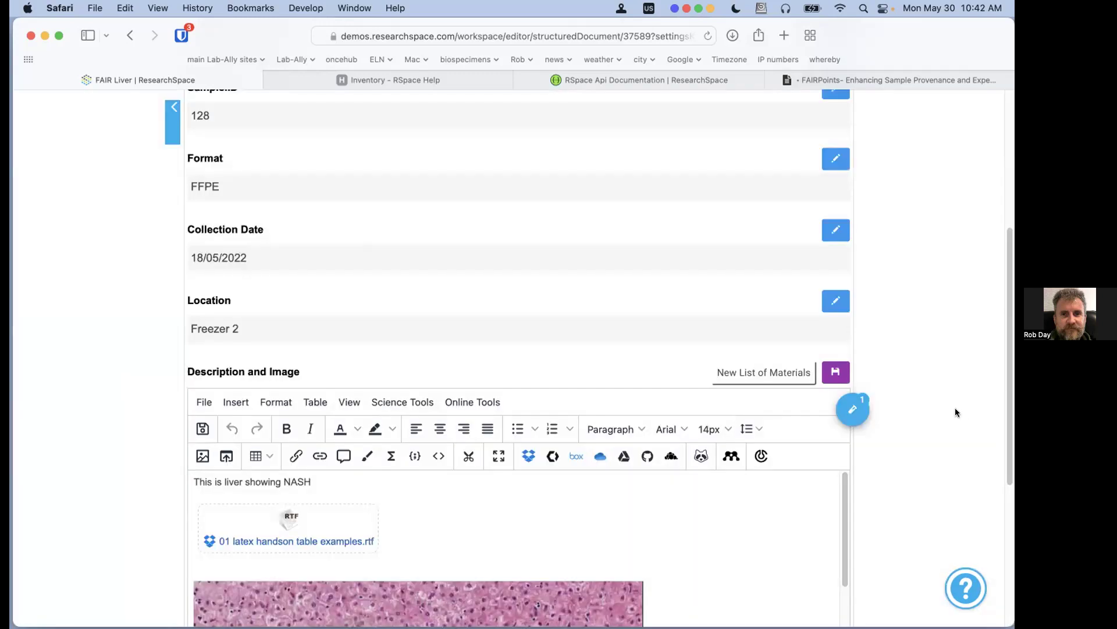
Save the Description and Image field of the FAIR Liver document and look over the saved document
scroll(761, 399, "down", 5)
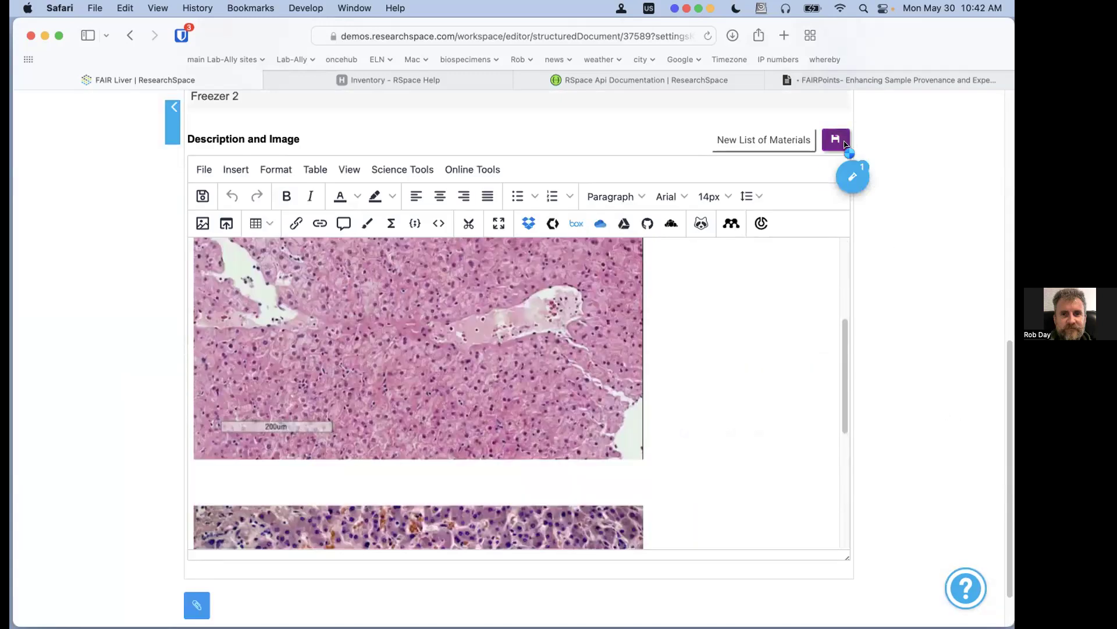
left_click(836, 140)
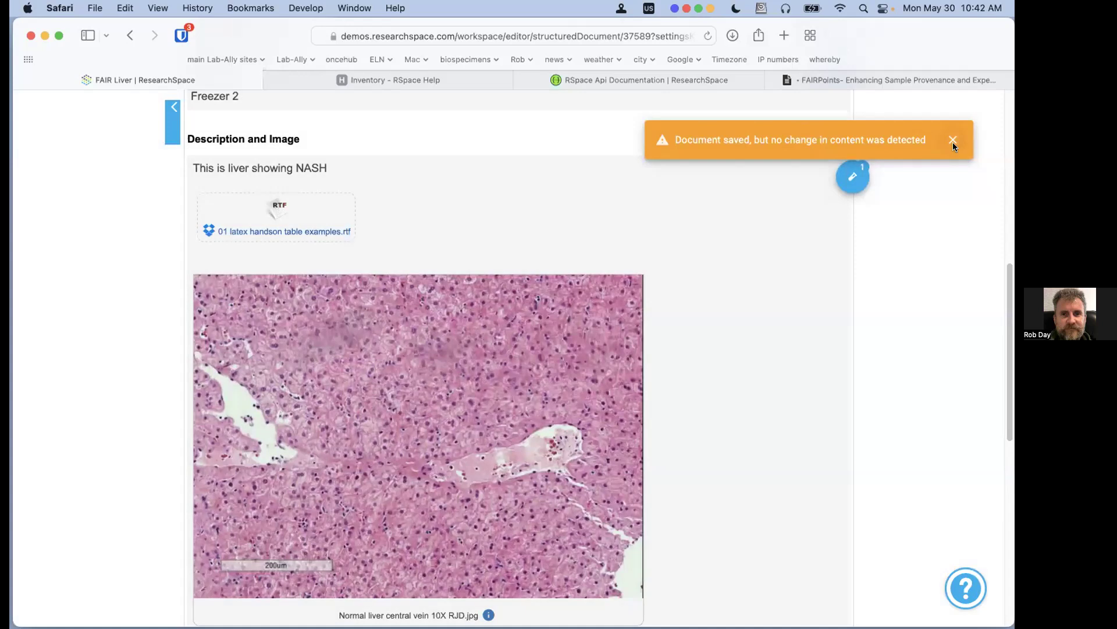
left_click(953, 139)
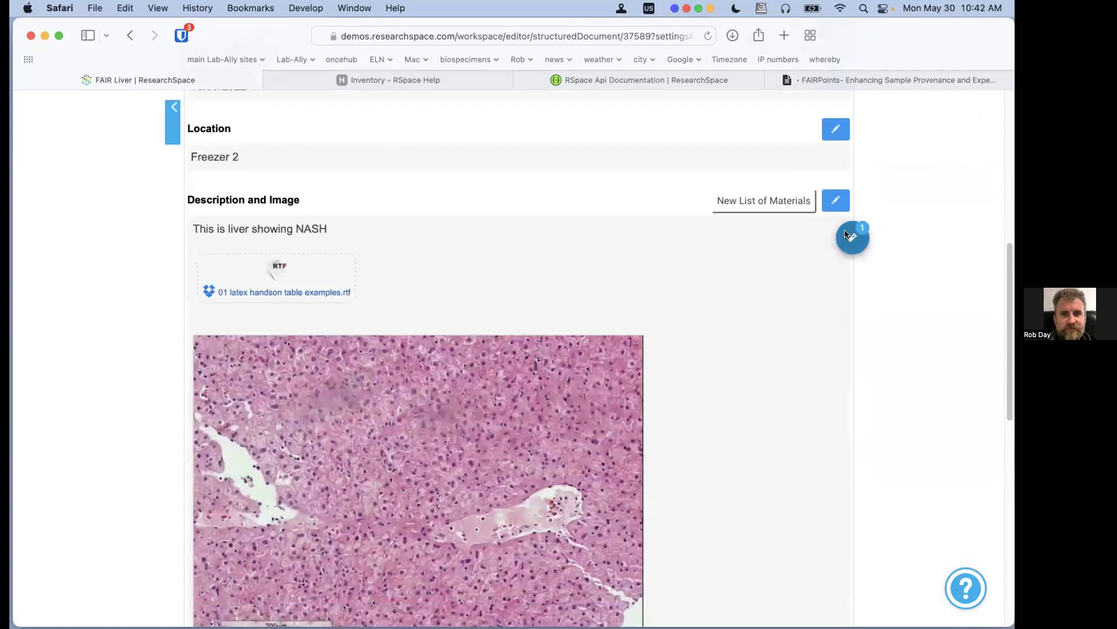
scroll(912, 359, "down", 7)
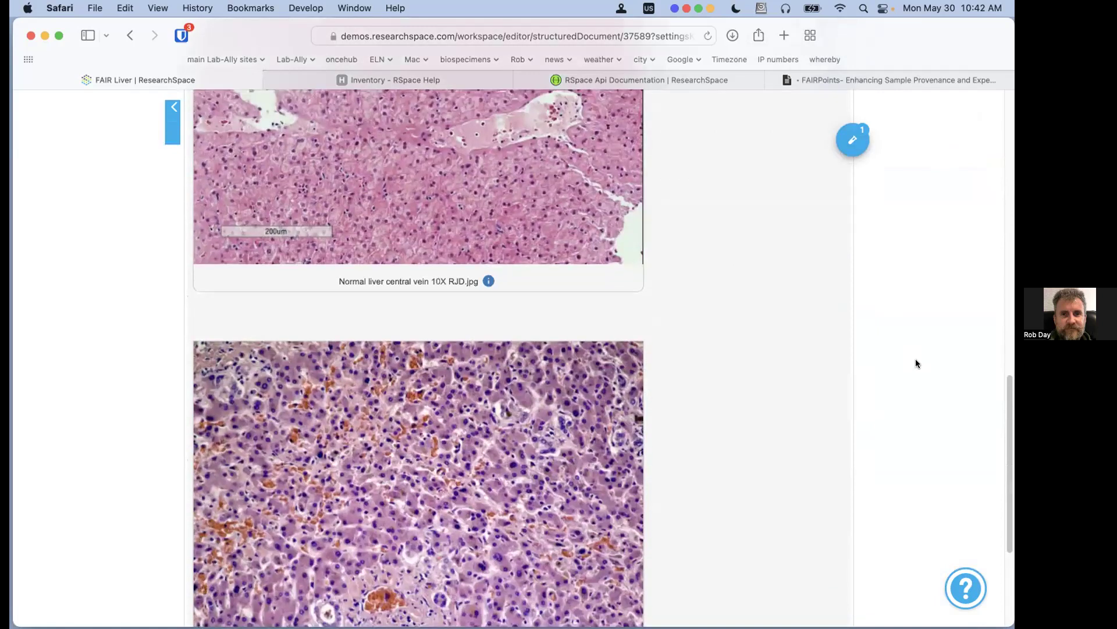
scroll(916, 359, "up", 15)
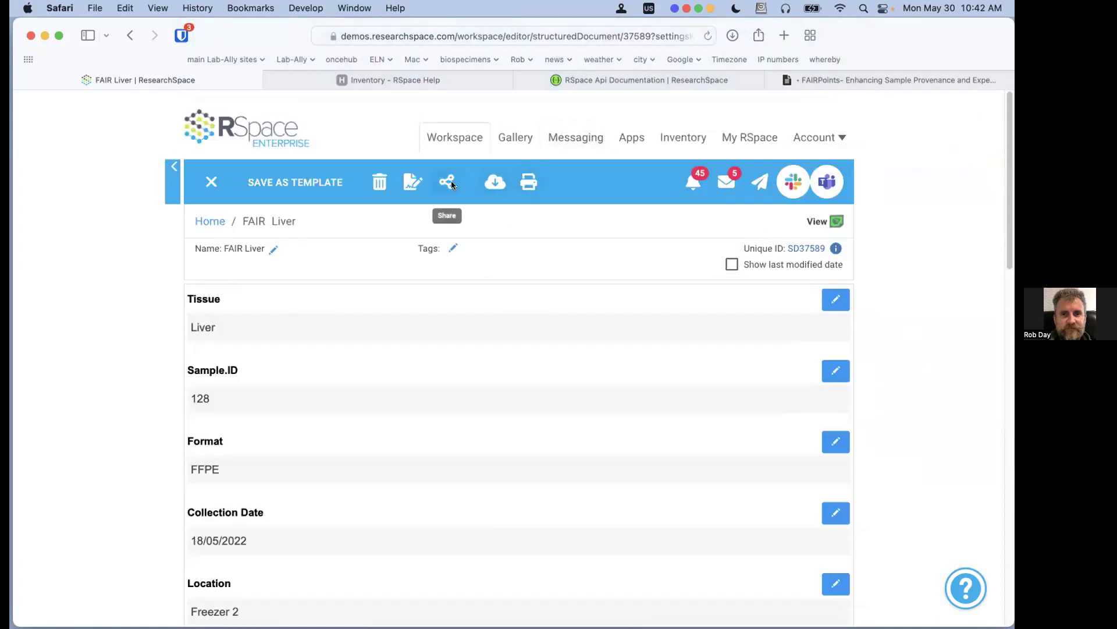
Set up a PDF export of the FAIR Liver document to the Dataverse repository, with Document Management Plan association enabled
left_click(500, 184)
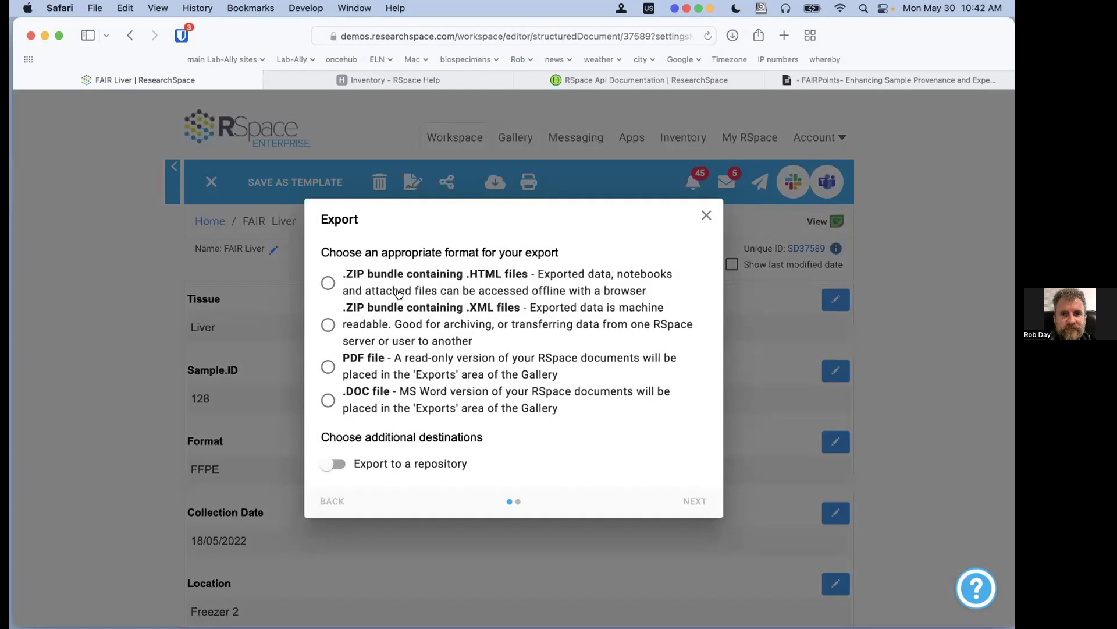
left_click(329, 367)
left_click(393, 464)
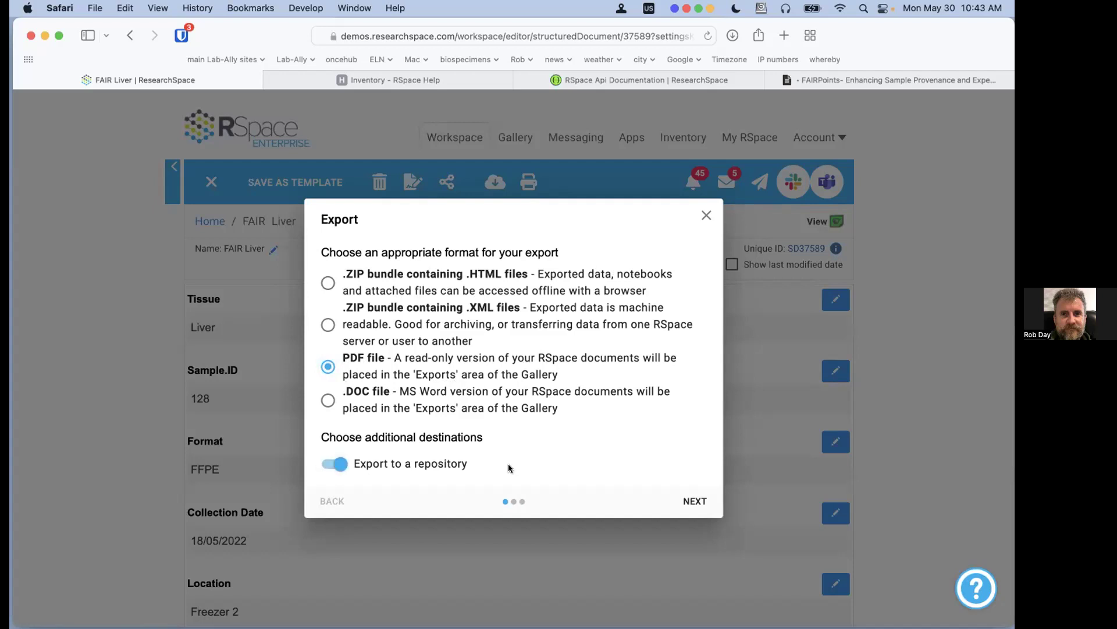
left_click(695, 499)
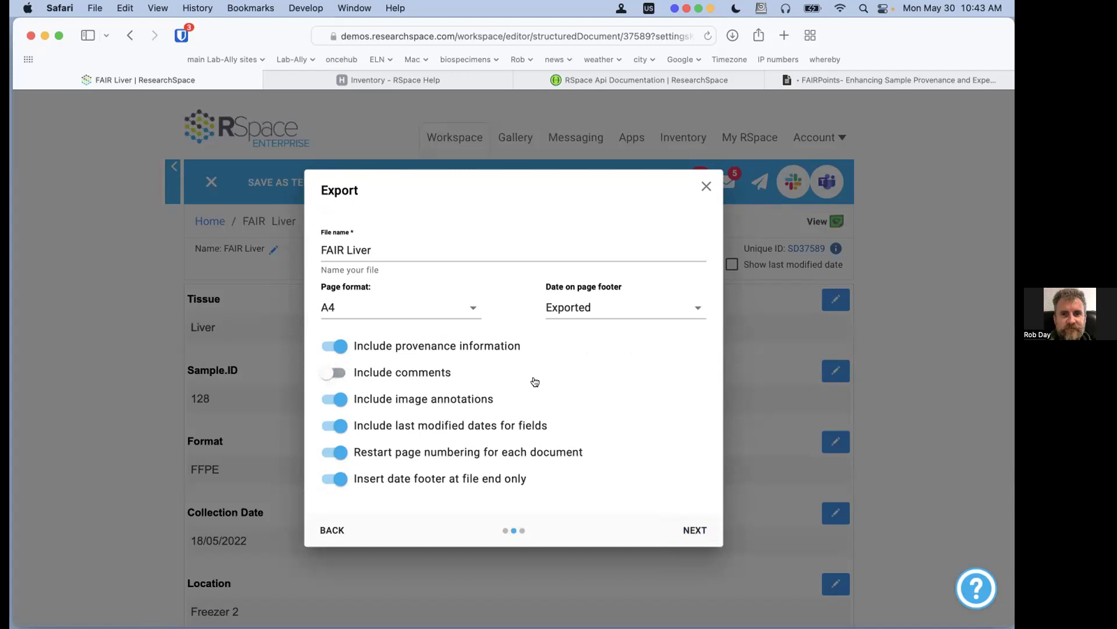
left_click(686, 530)
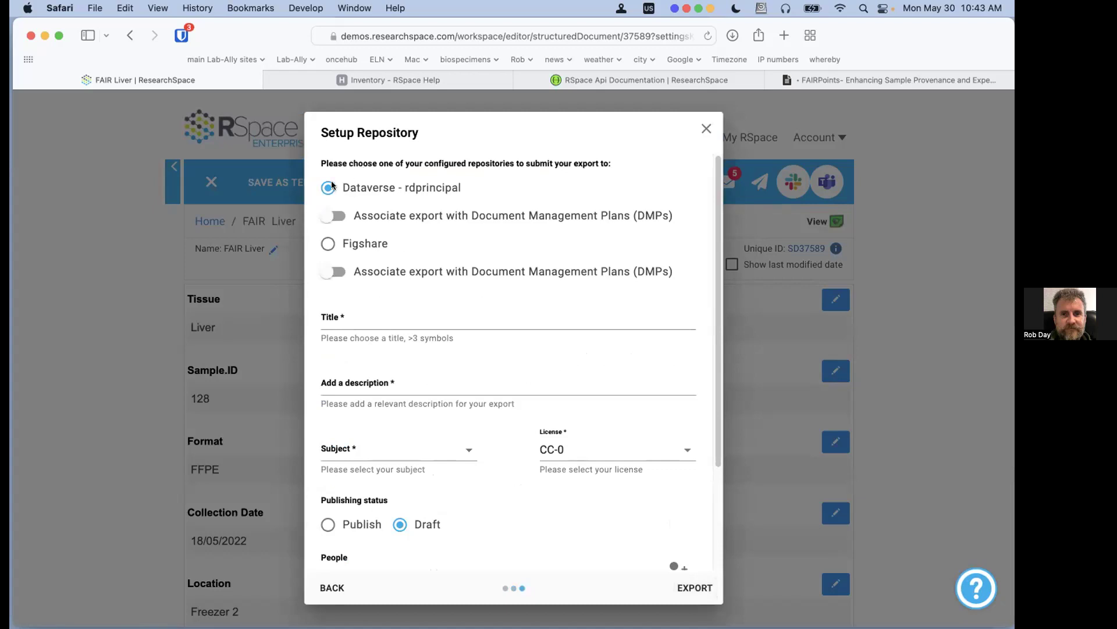
left_click(338, 215)
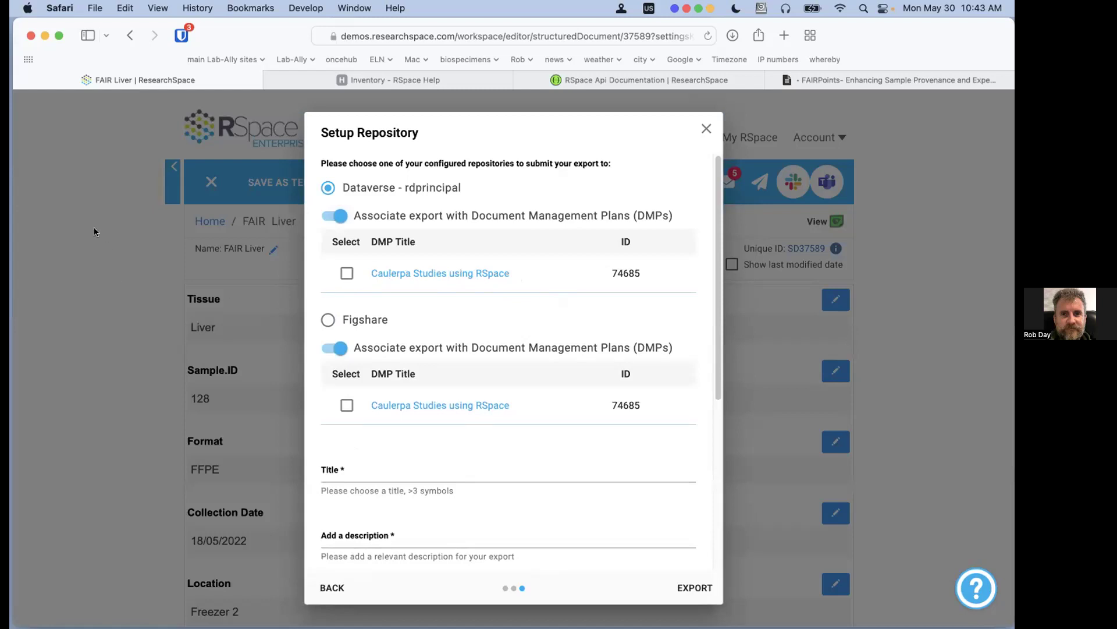
Open RSpace in a new browser tab and show its Gallery
key("super+t")
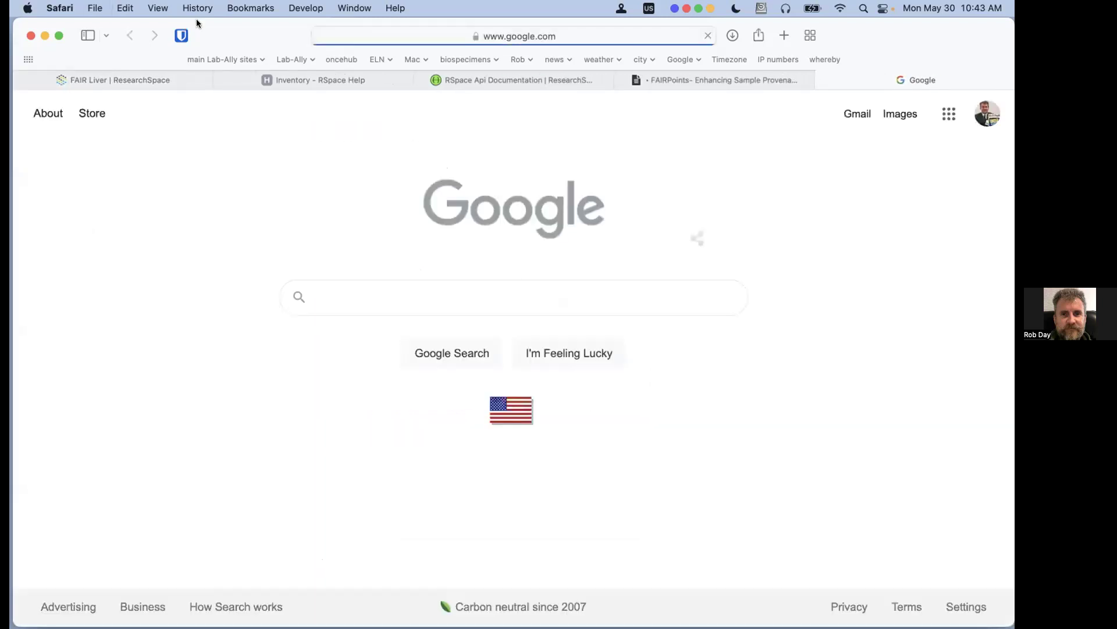
left_click(377, 58)
left_click(397, 139)
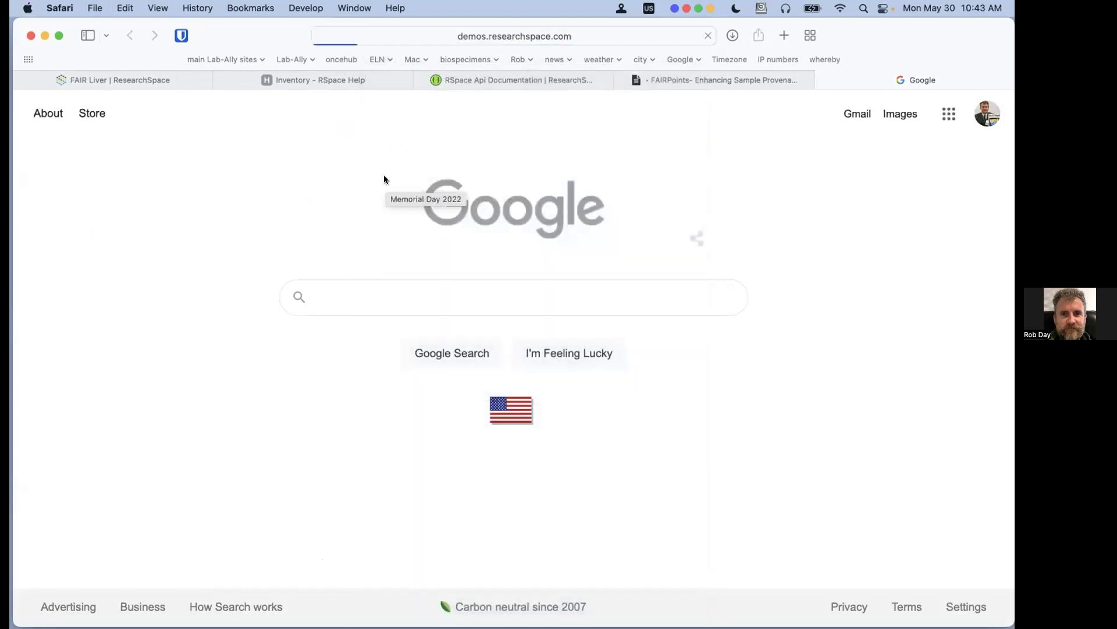
scroll(331, 438, "down", 1)
scroll(331, 430, "down", 2)
scroll(332, 395, "up", 3)
left_click(504, 137)
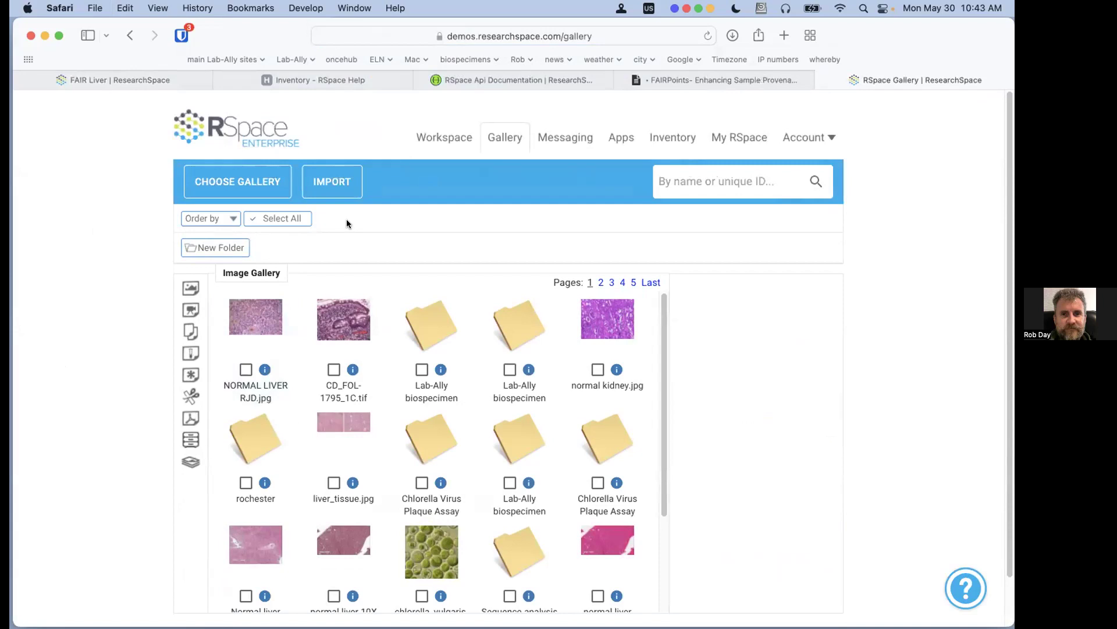
Examine the Gallery's import options and the contents of the DMP Gallery
left_click(333, 183)
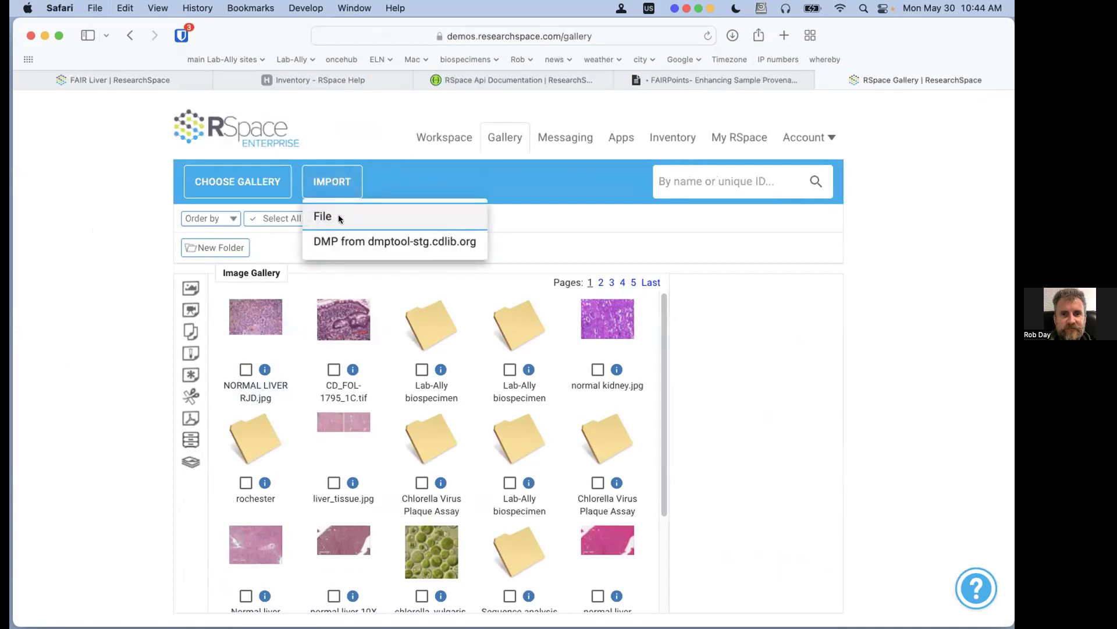
left_click(107, 265)
left_click(191, 463)
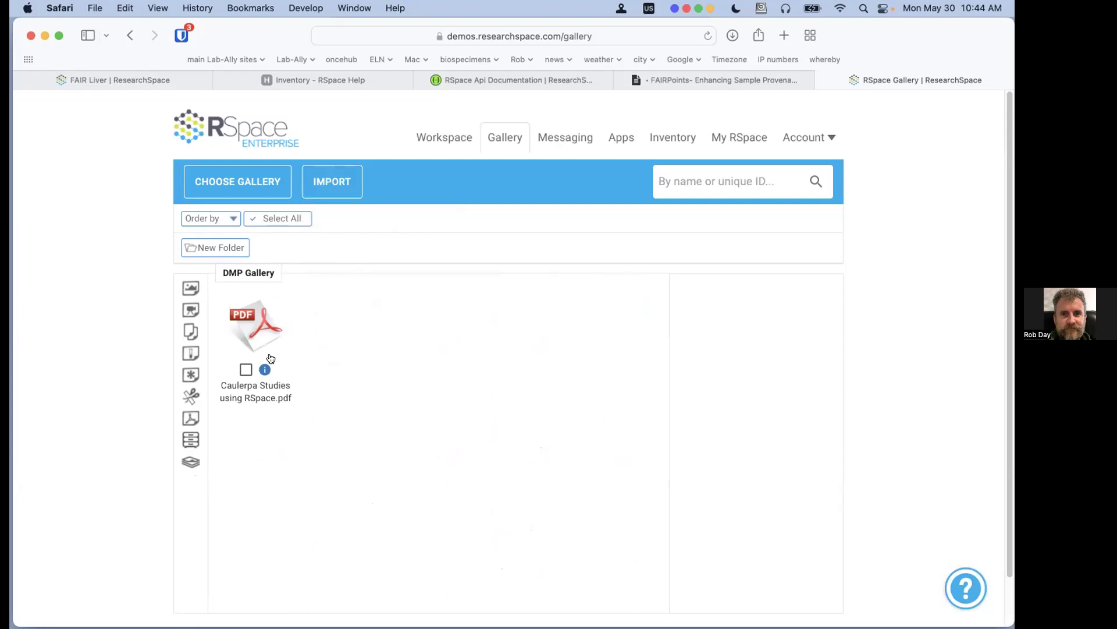
left_click(343, 191)
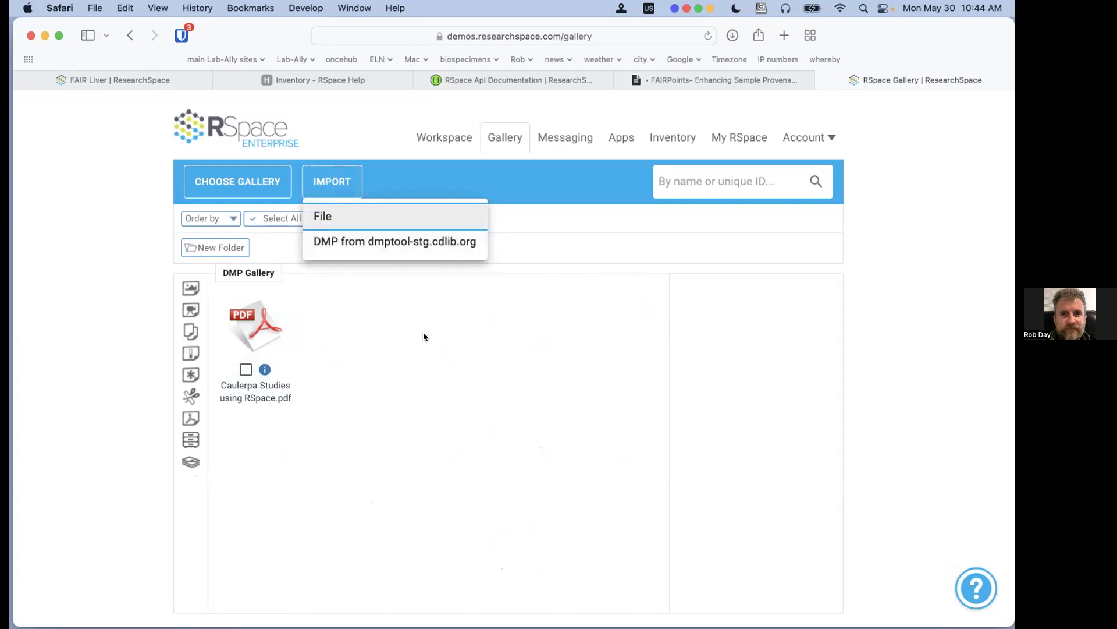
left_click(428, 349)
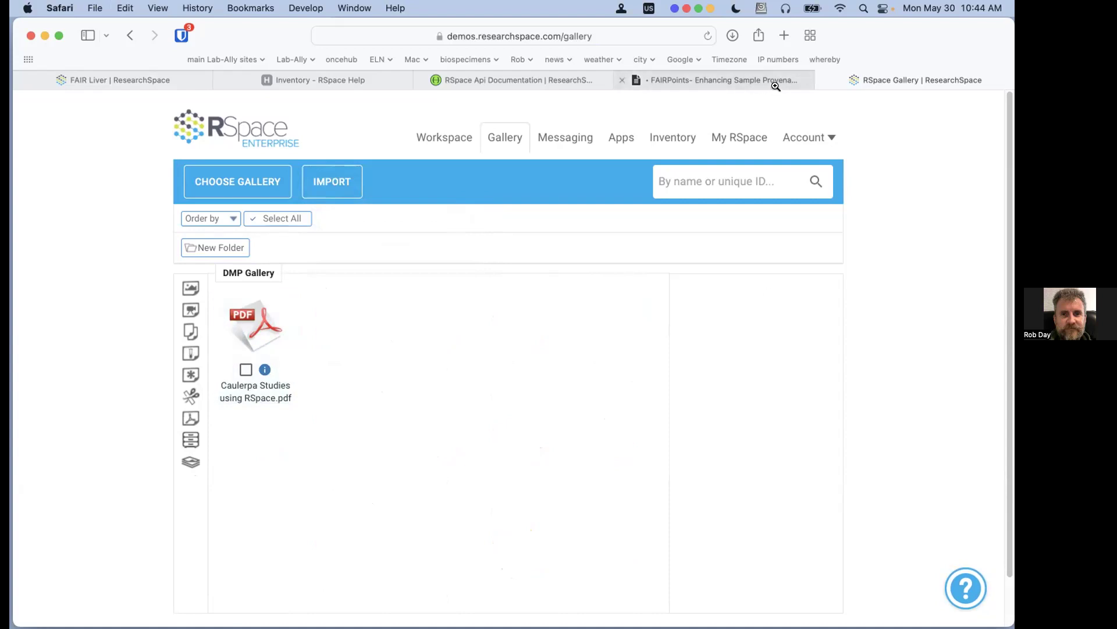
Return to the FAIR Liver document and cancel its repository export
left_click(157, 78)
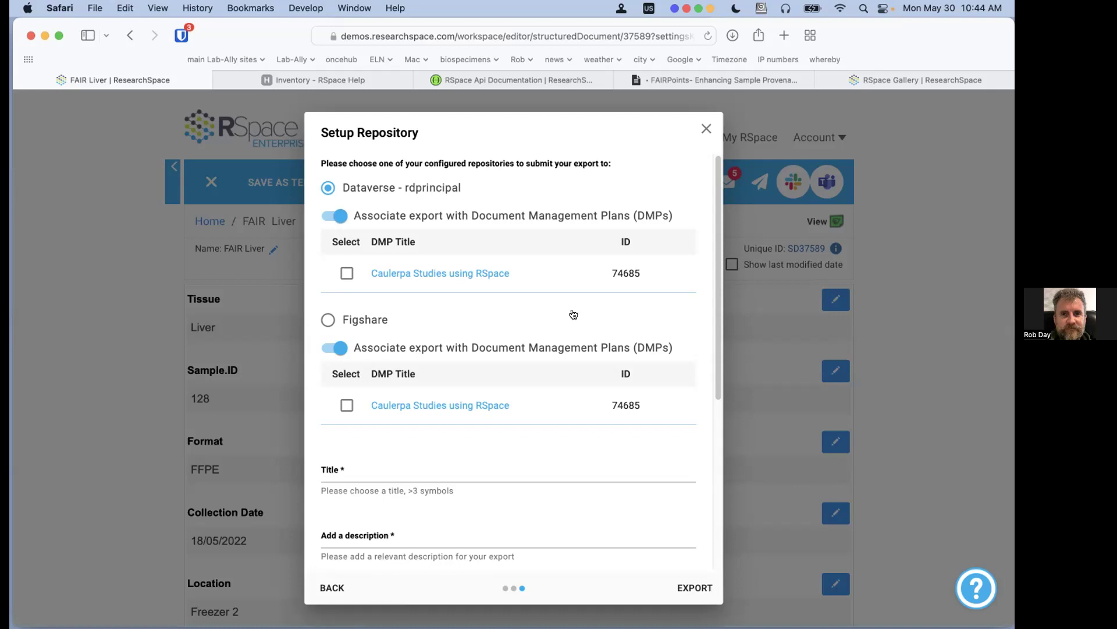
left_click(704, 128)
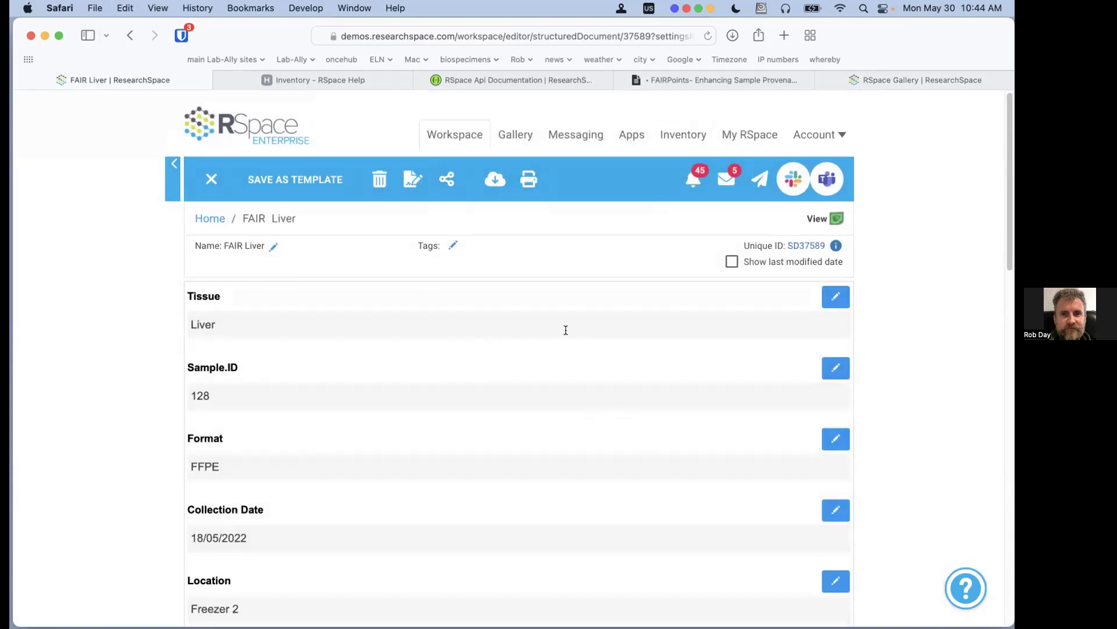
Export the FAIR Liver document as a PDF file named FAIR Liver, with comments excluded
left_click(496, 183)
left_click(328, 365)
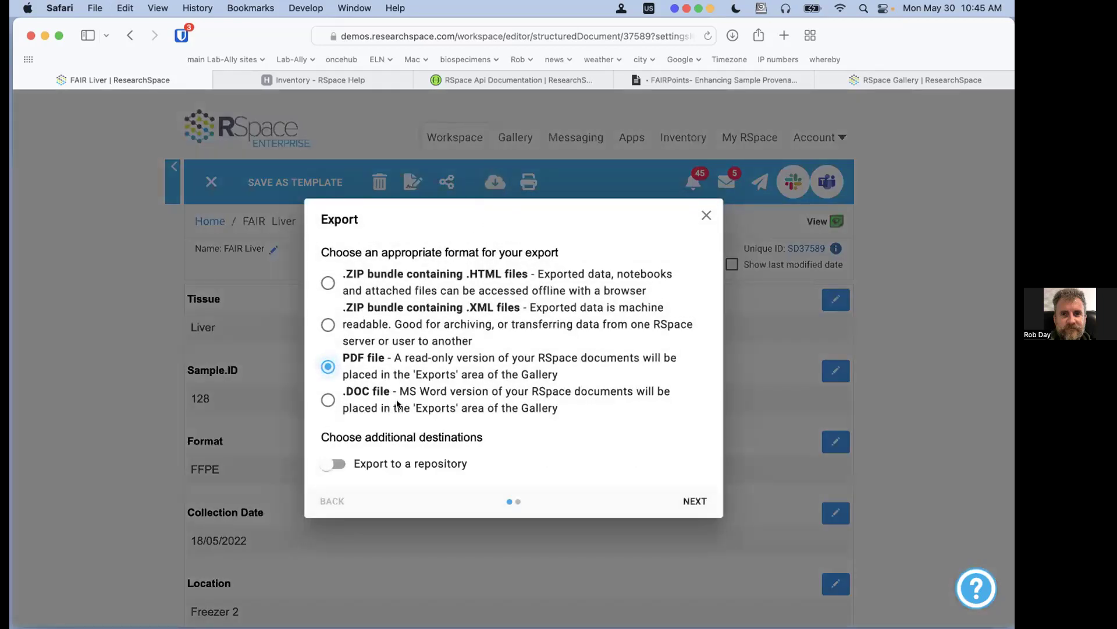
left_click(695, 502)
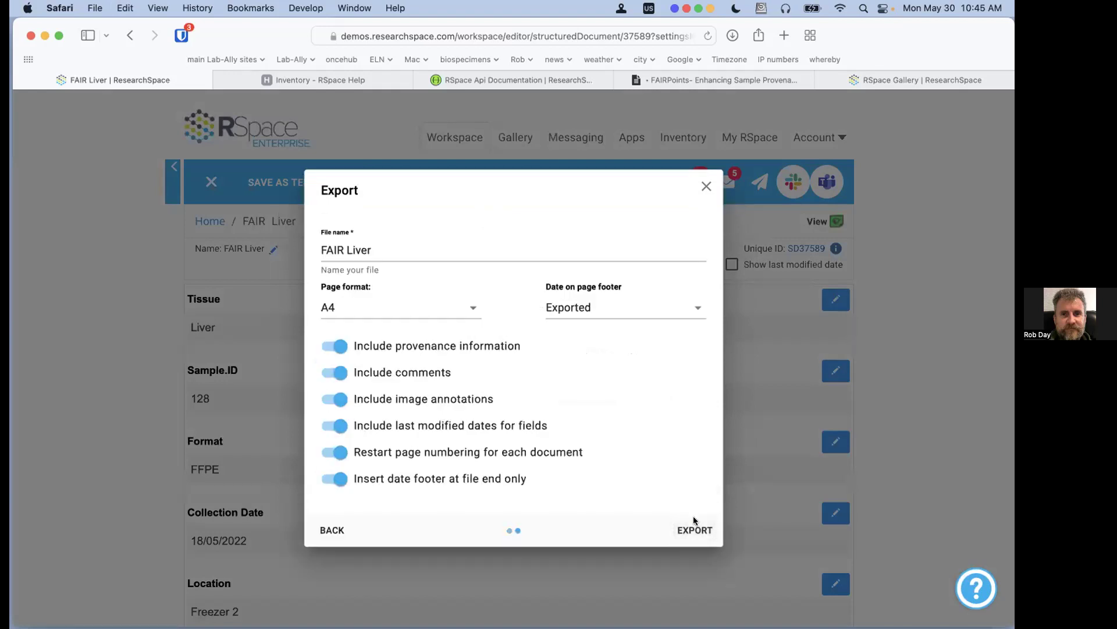
left_click(329, 375)
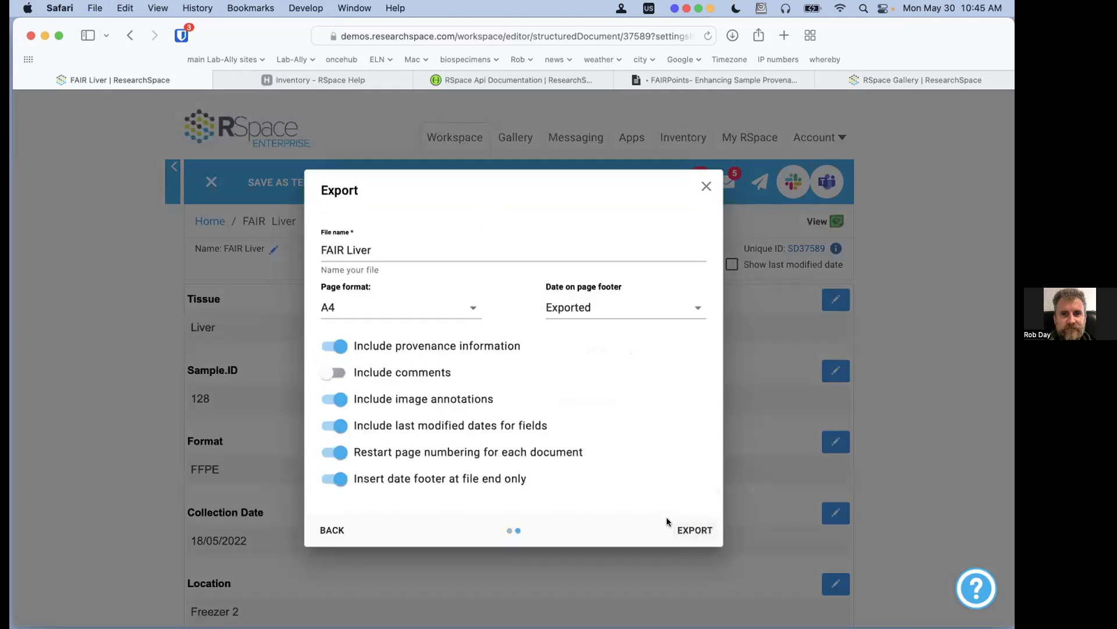
left_click(694, 531)
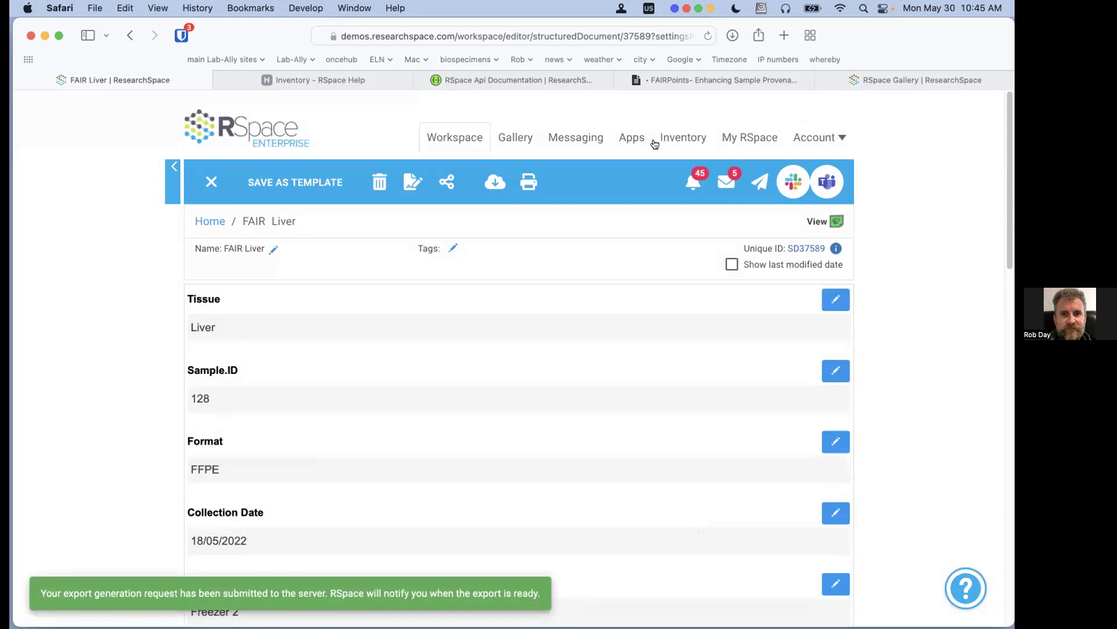
Open the exported FAIR Liver.pdf from the Exports Gallery in the PDF viewer and skim its pages
left_click(506, 138)
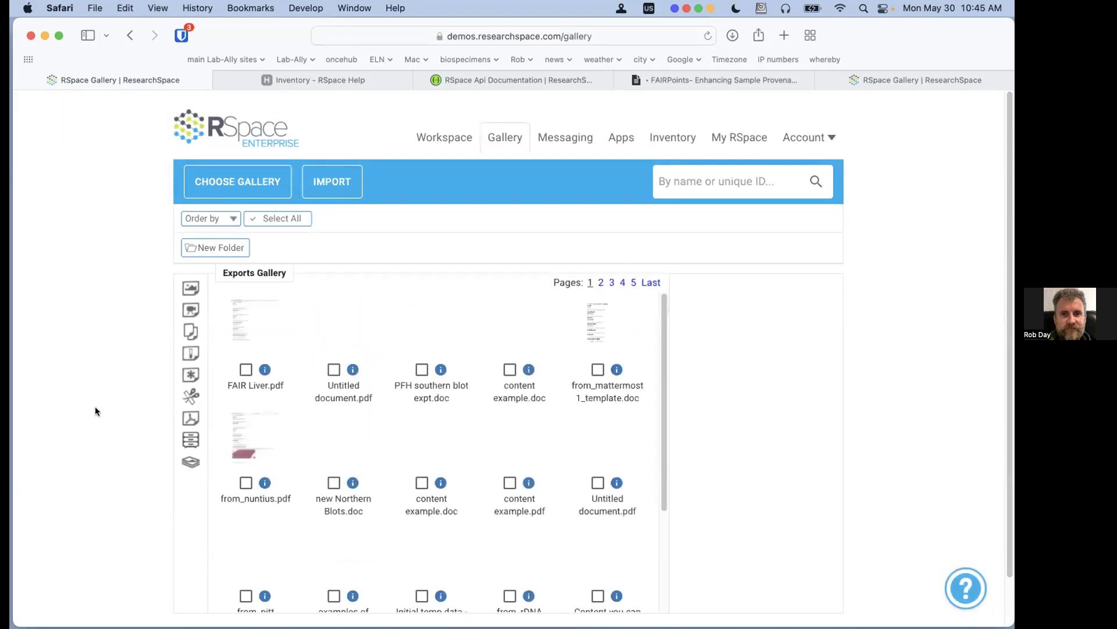
left_click(259, 317)
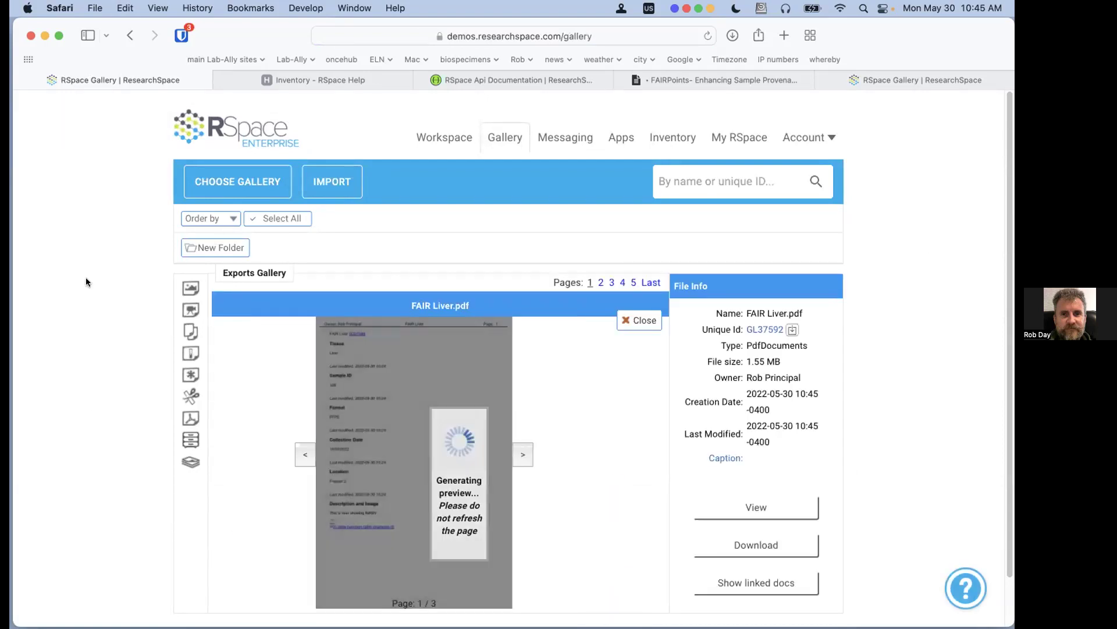
left_click(783, 507)
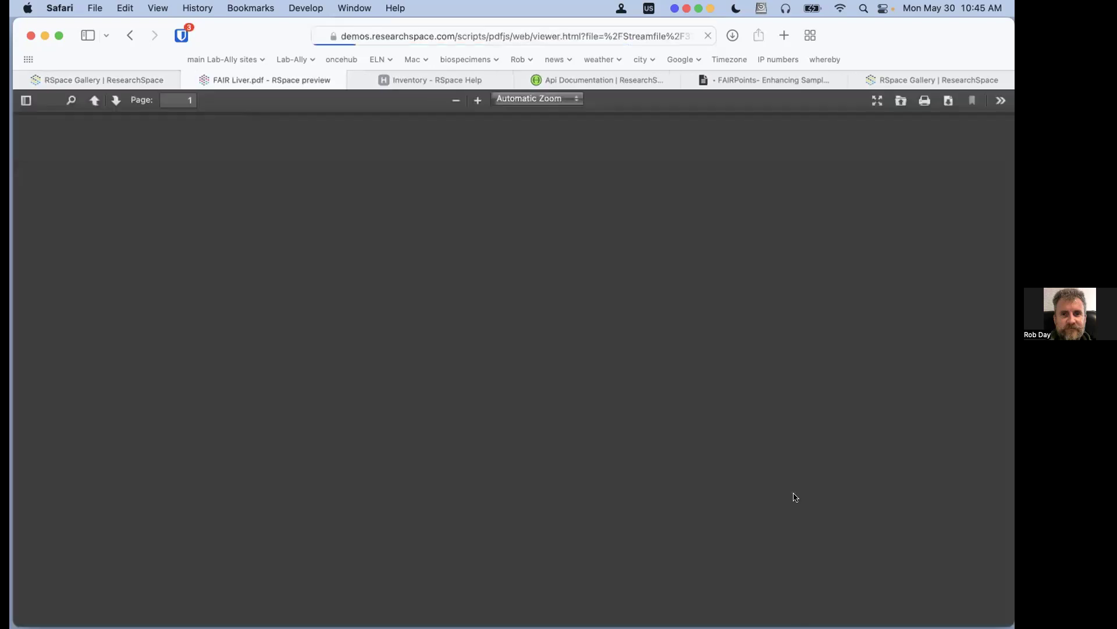
scroll(693, 263, "down", 10)
scroll(688, 199, "up", 8)
scroll(687, 174, "up", 3)
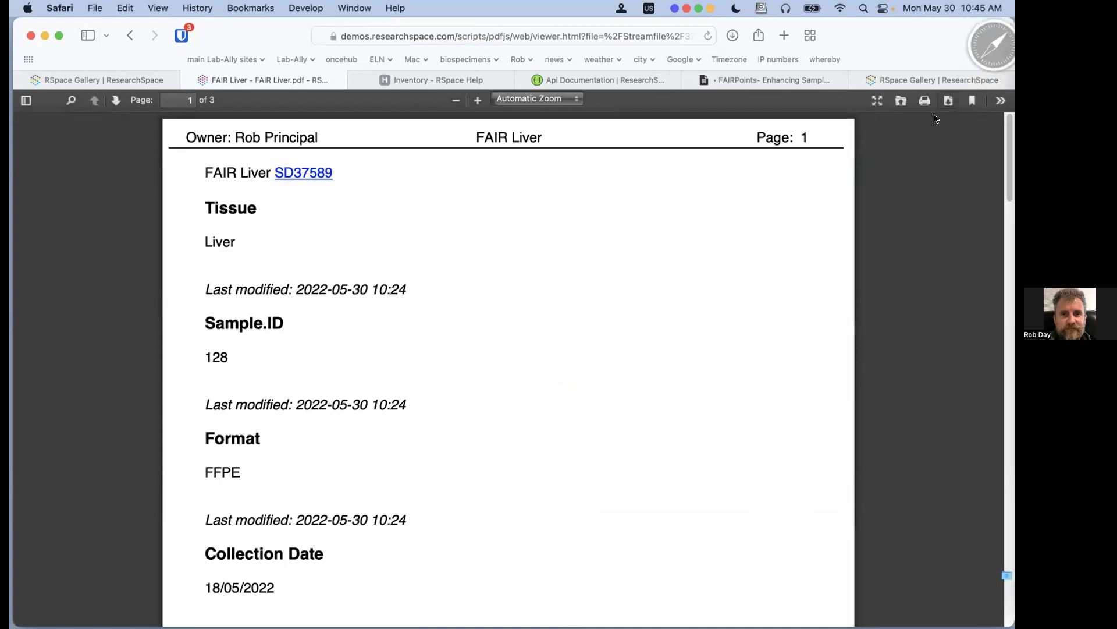
Open the downloaded FAIR Liver.pdf from the Downloads folder in Preview
mouse_move(1005, 593)
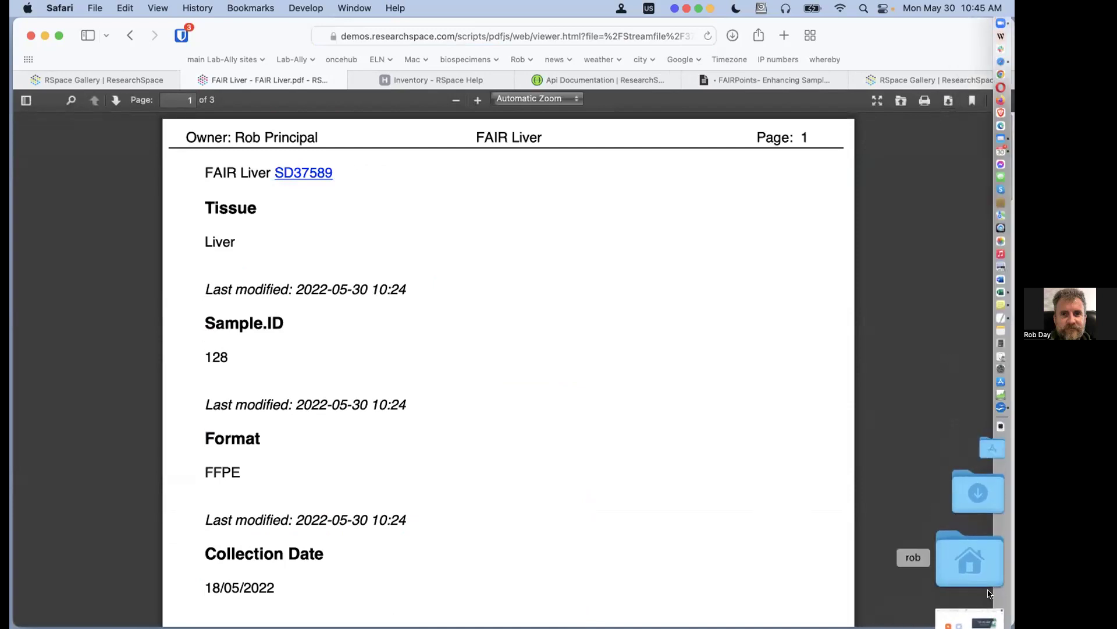
left_click(982, 580)
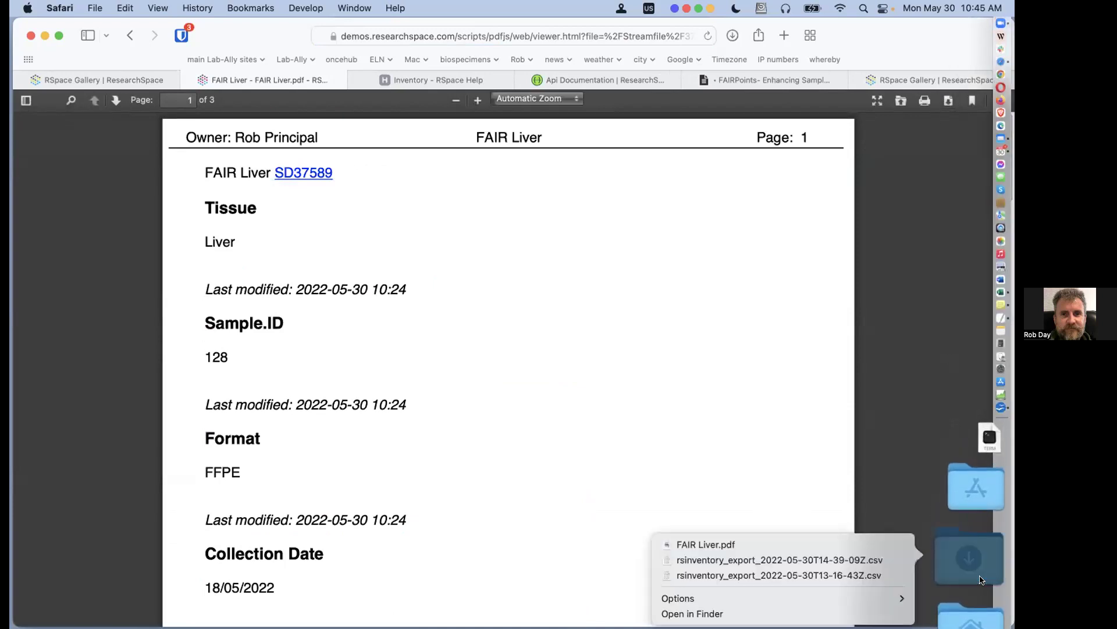
left_click(751, 545)
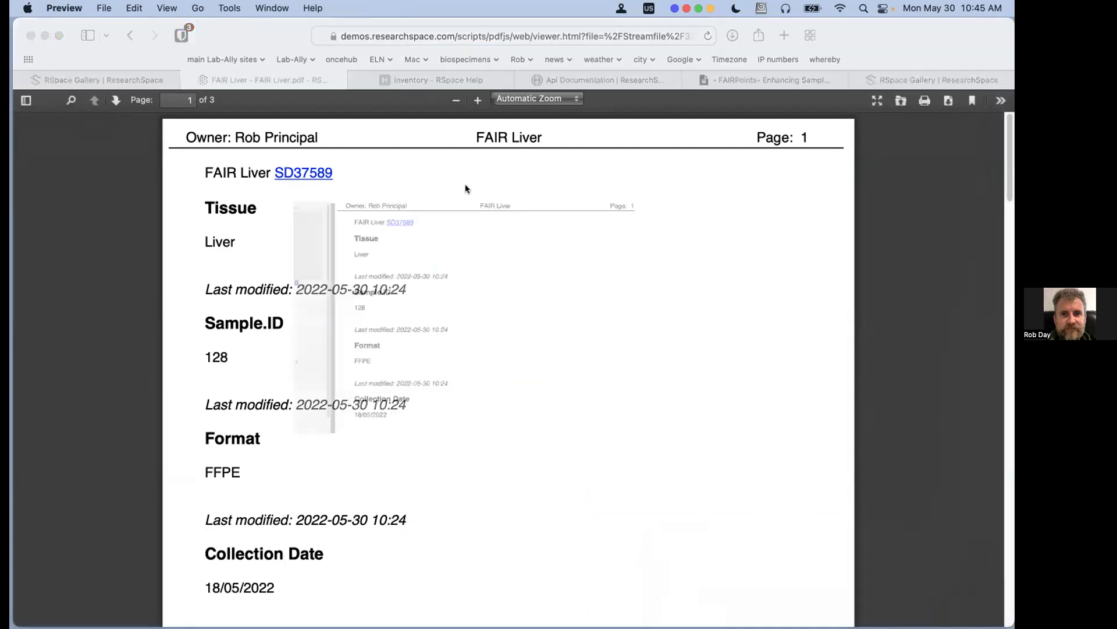
Examine the PDF's fields, images and list of materials with its linked subsamples, and close the file
scroll(621, 227, "up", 2)
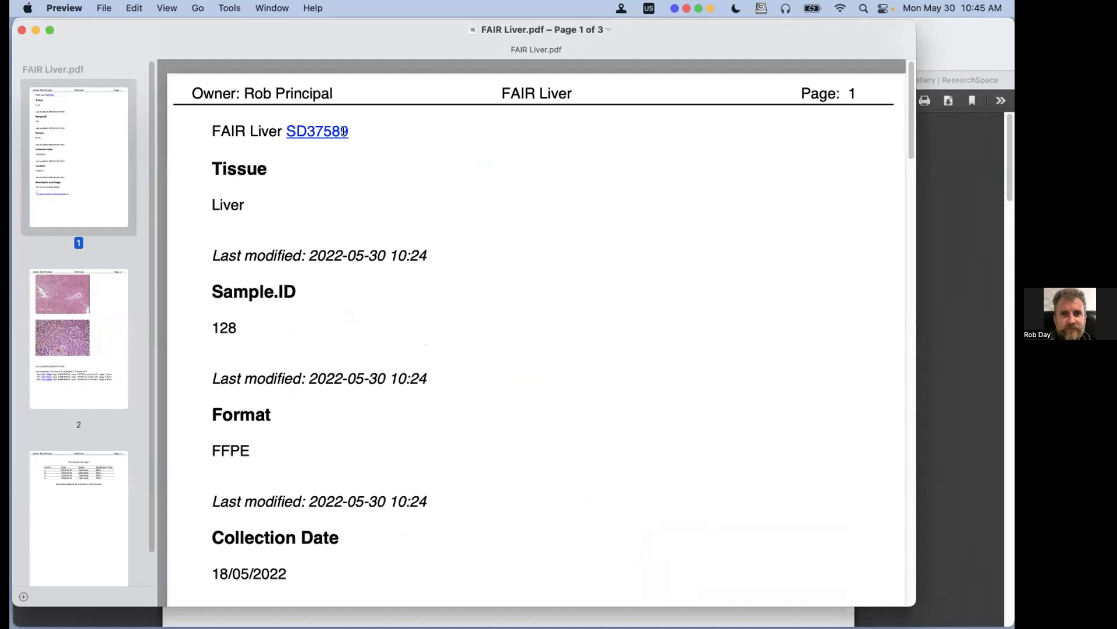
scroll(599, 236, "down", 10)
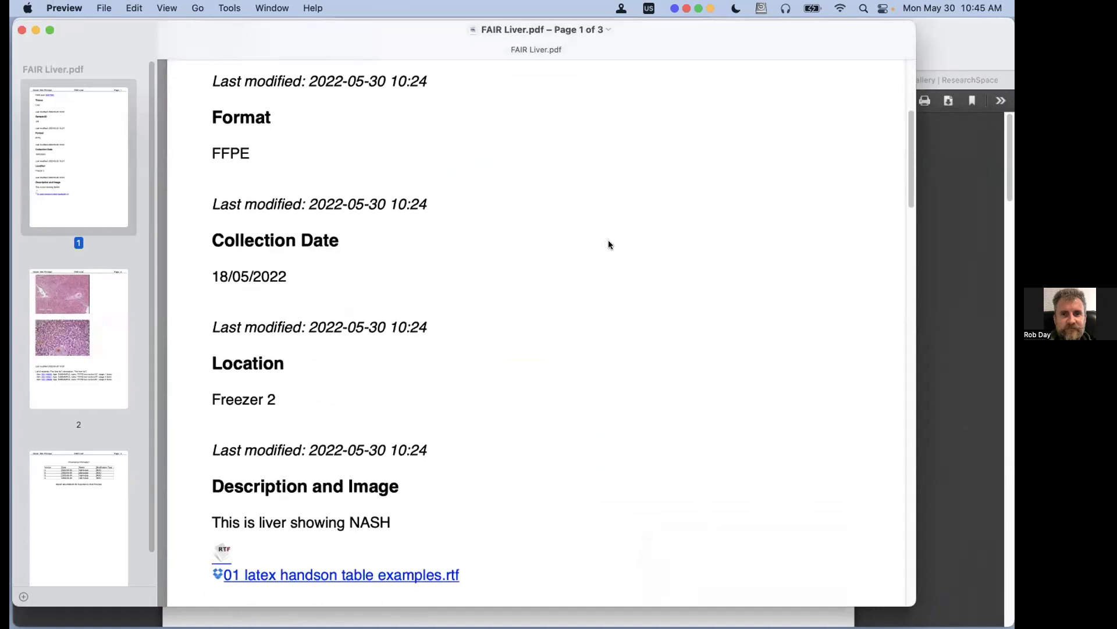
scroll(609, 244, "down", 10)
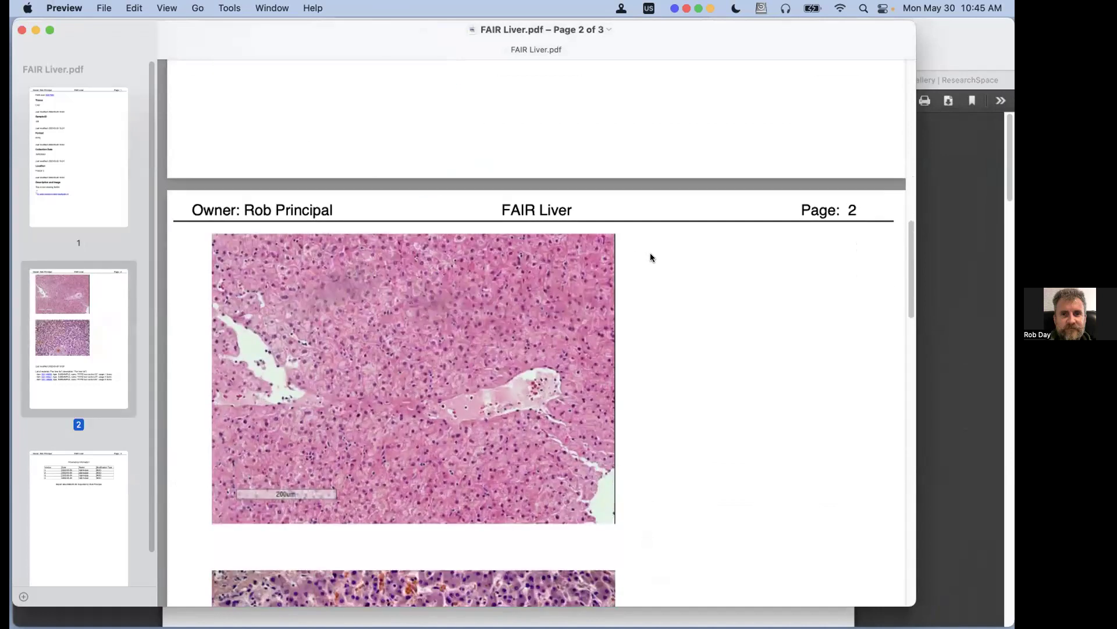
scroll(651, 253, "down", 10)
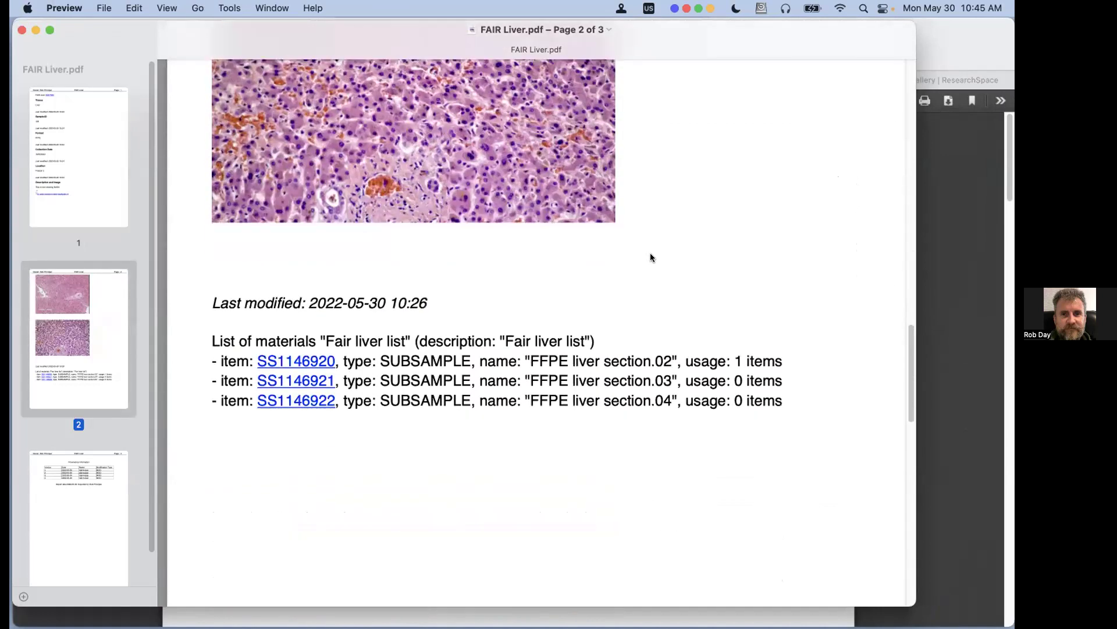
scroll(617, 262, "down", 2)
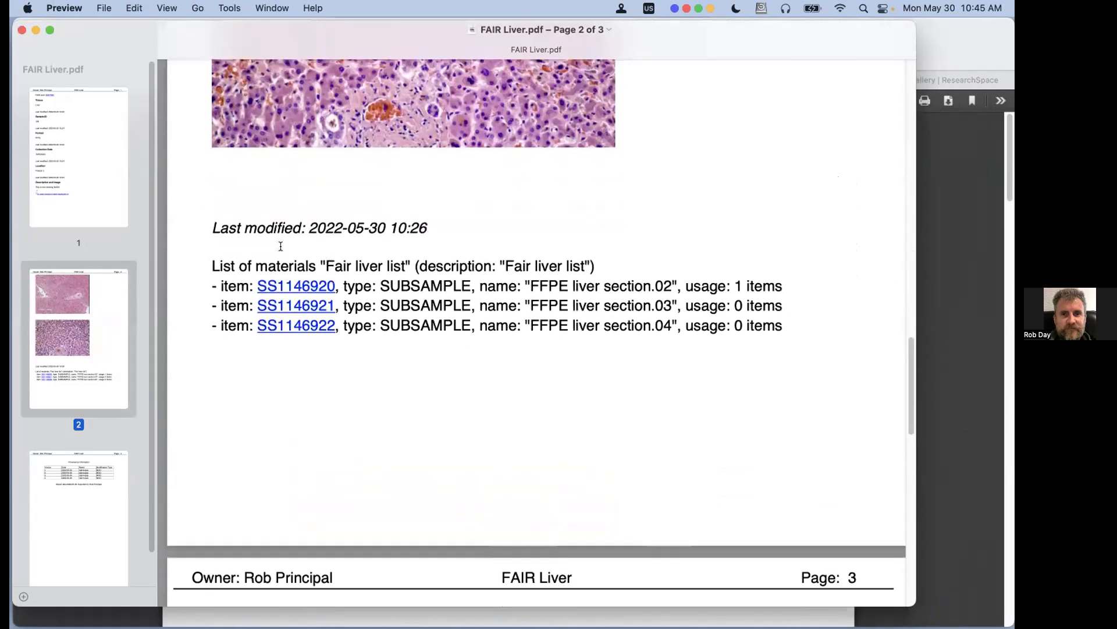
scroll(285, 279, "down", 2)
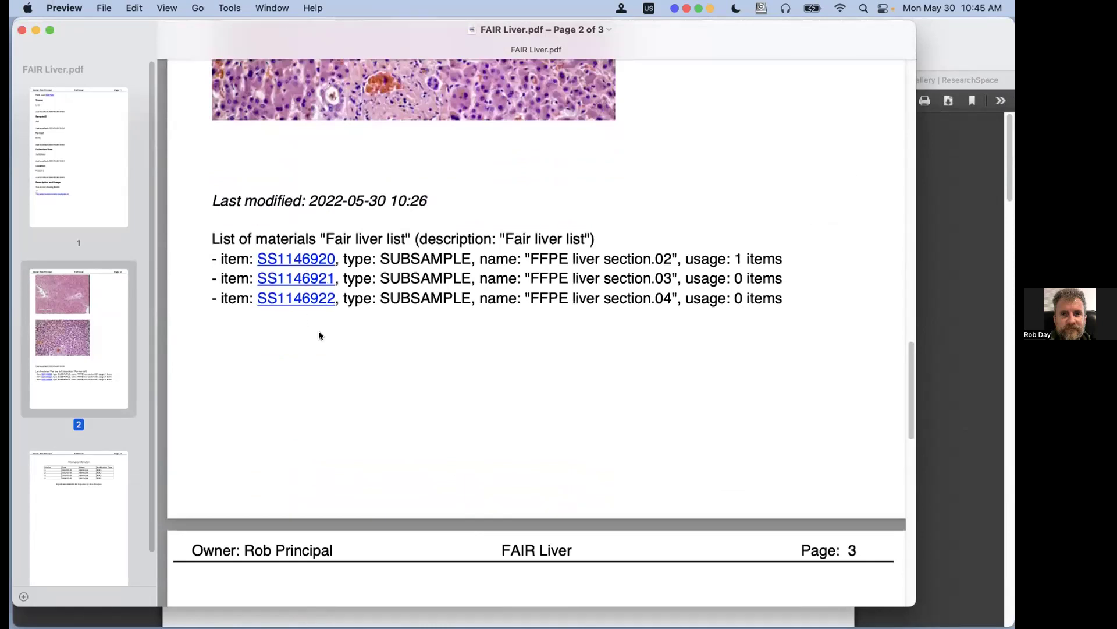
scroll(323, 335, "down", 2)
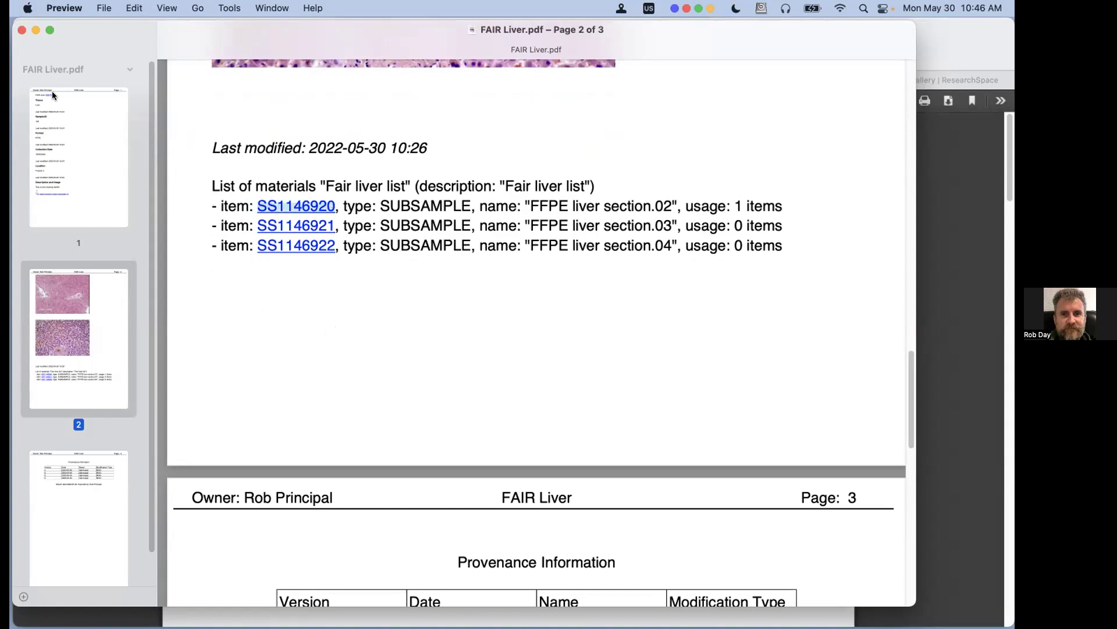
left_click(22, 30)
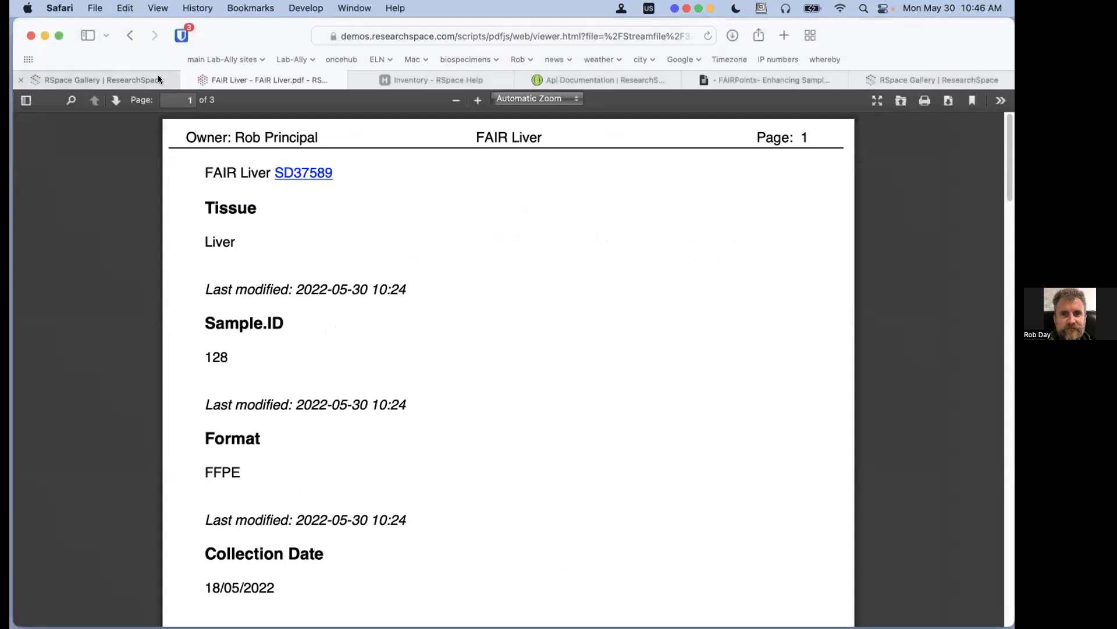
Return to RSpace and generate the audit report of the lab group's activity under My RSpace
left_click(159, 76)
left_click(739, 134)
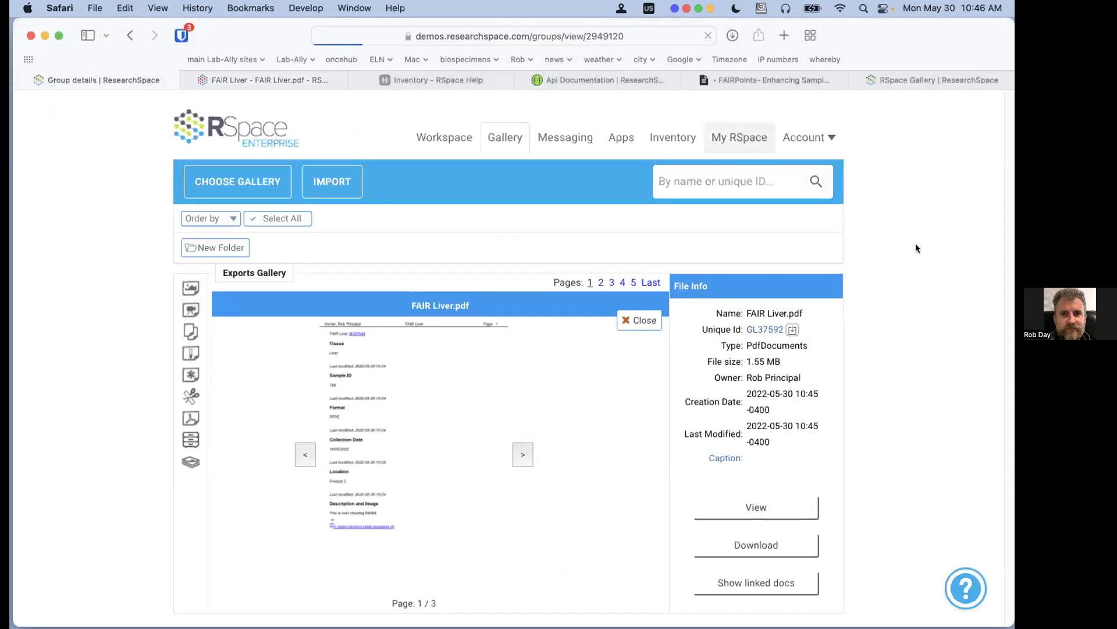
left_click(831, 206)
left_click(823, 199)
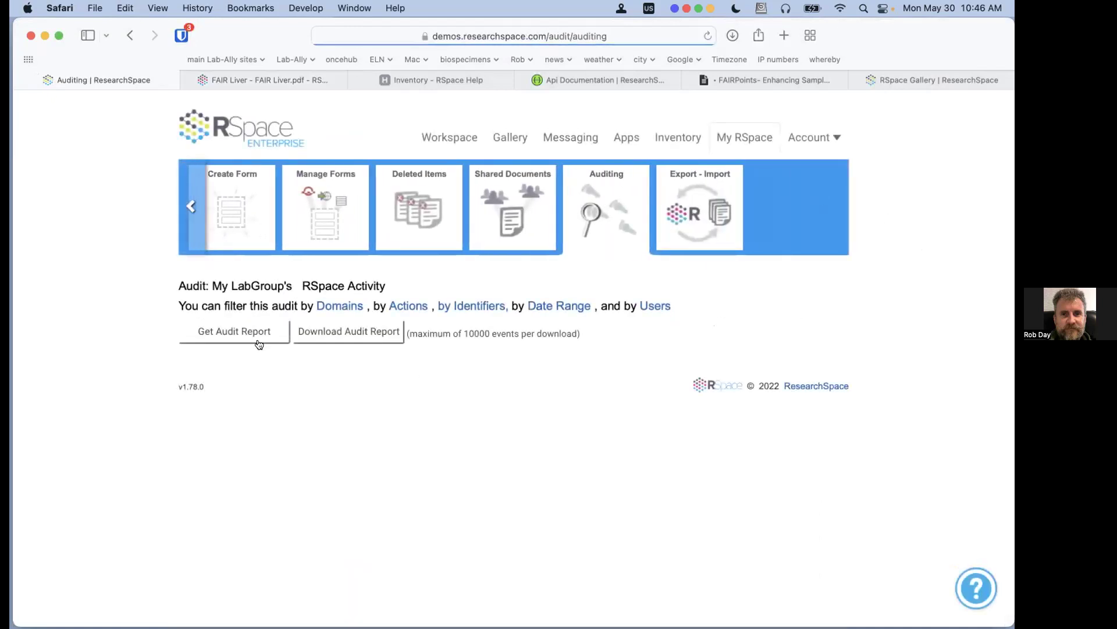
left_click(263, 336)
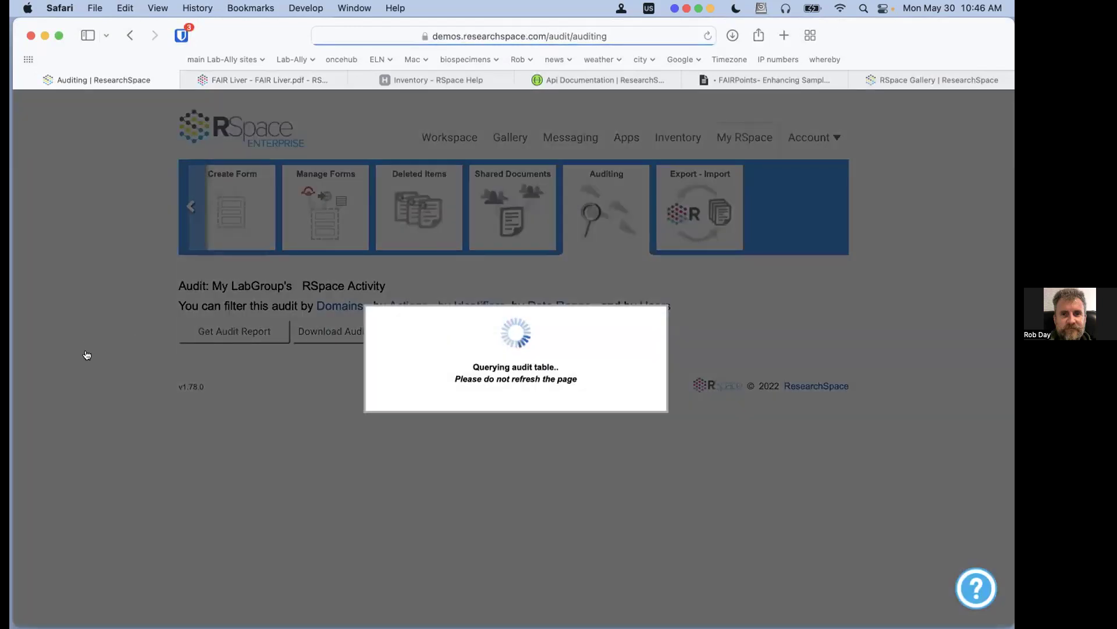
scroll(89, 355, "down", 6)
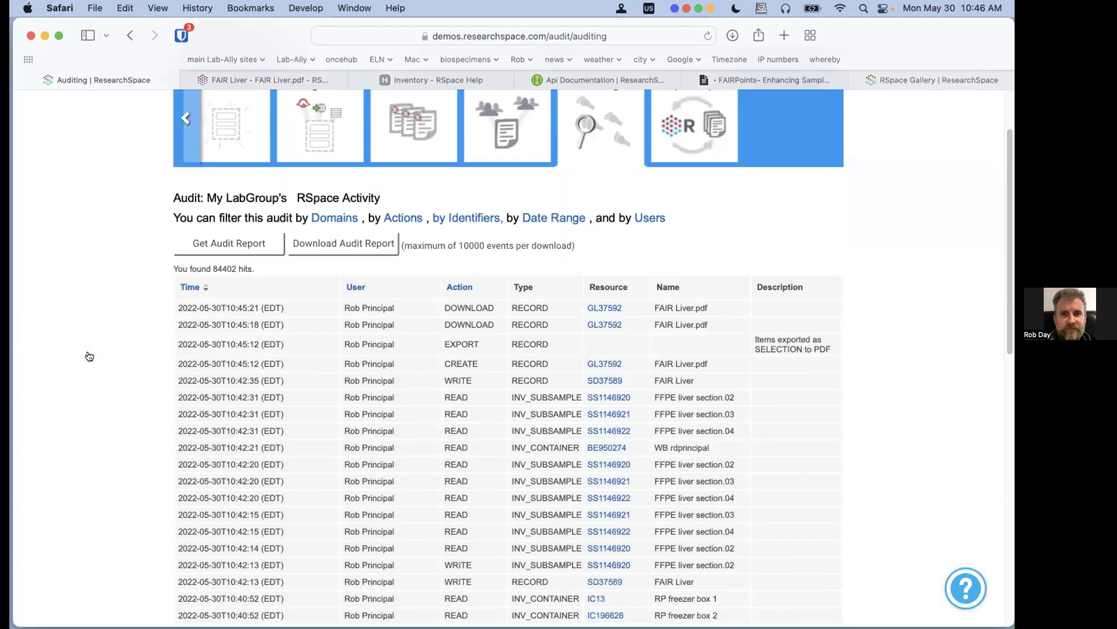
scroll(89, 356, "up", 5)
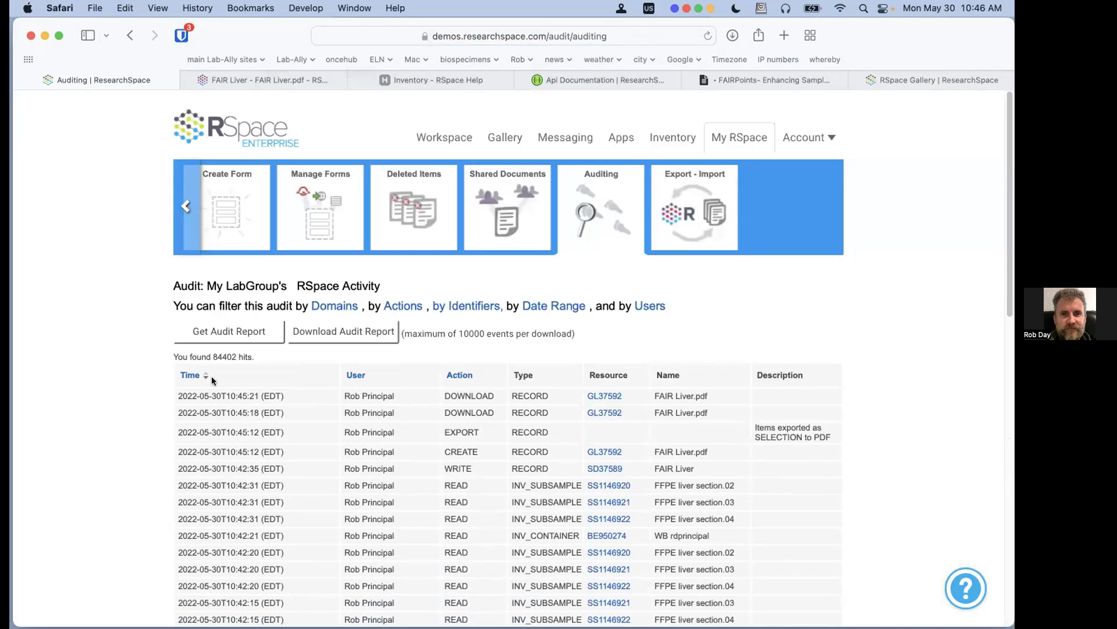
Filter the audit report by the identifier SS1146920
left_click(484, 307)
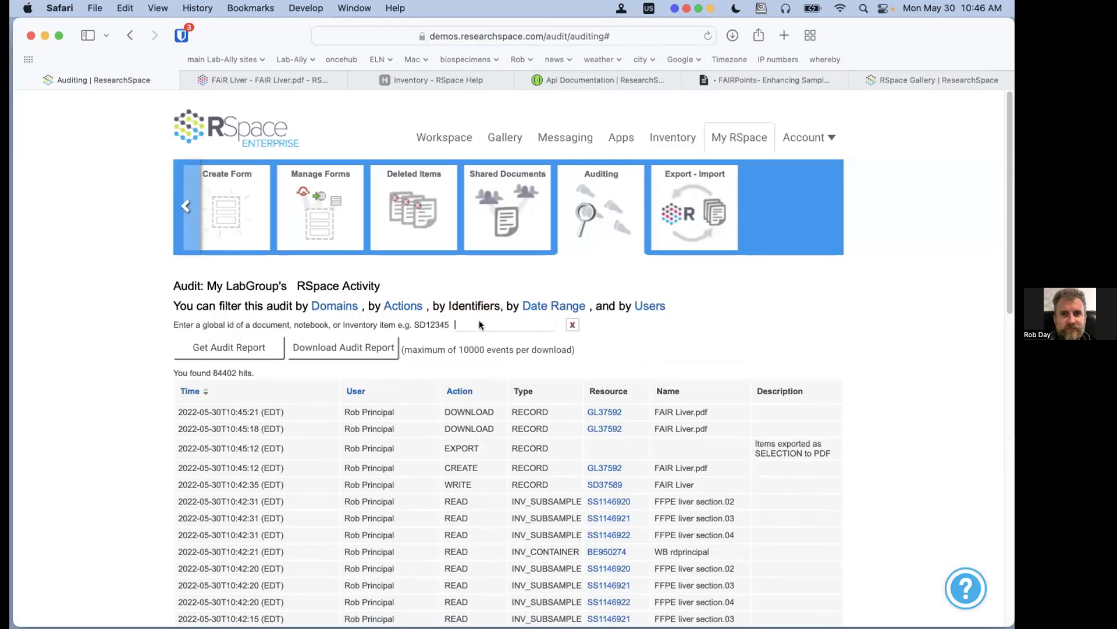
left_click(479, 325)
type("SS1146920")
left_click(230, 348)
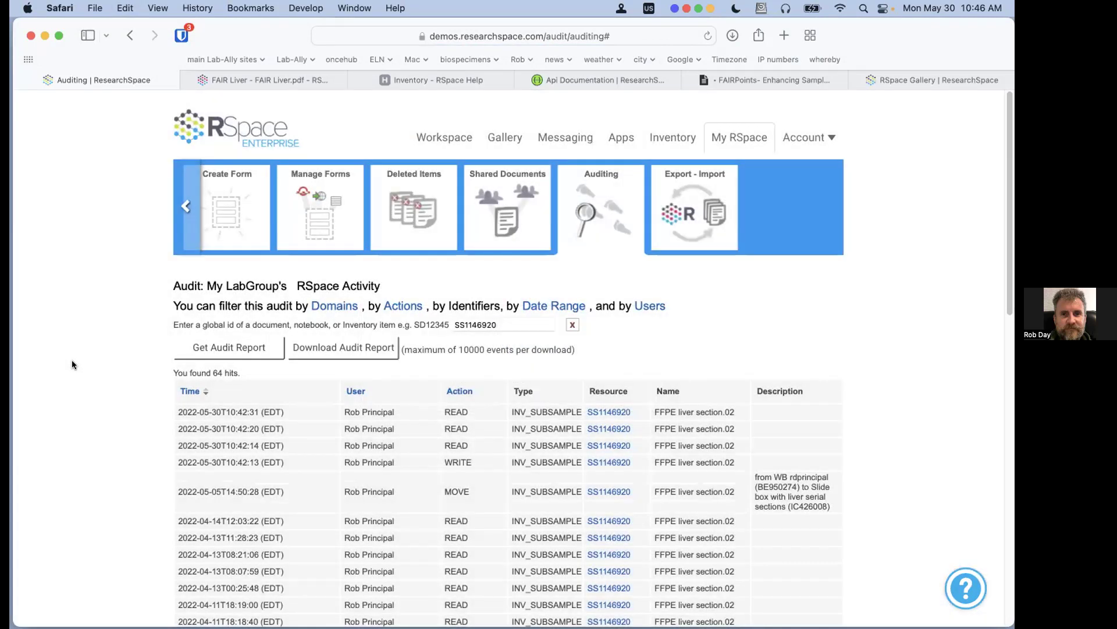
Examine the subsample's audit history on both result pages, back to its creation event
scroll(117, 376, "down", 3)
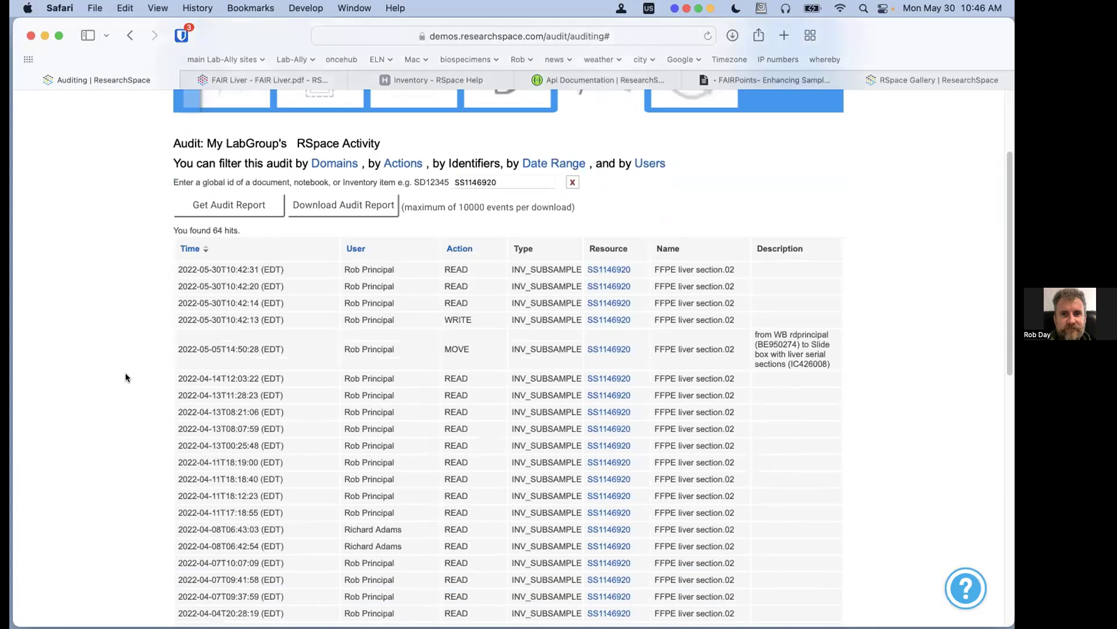
scroll(126, 377, "down", 5)
scroll(125, 377, "down", 10)
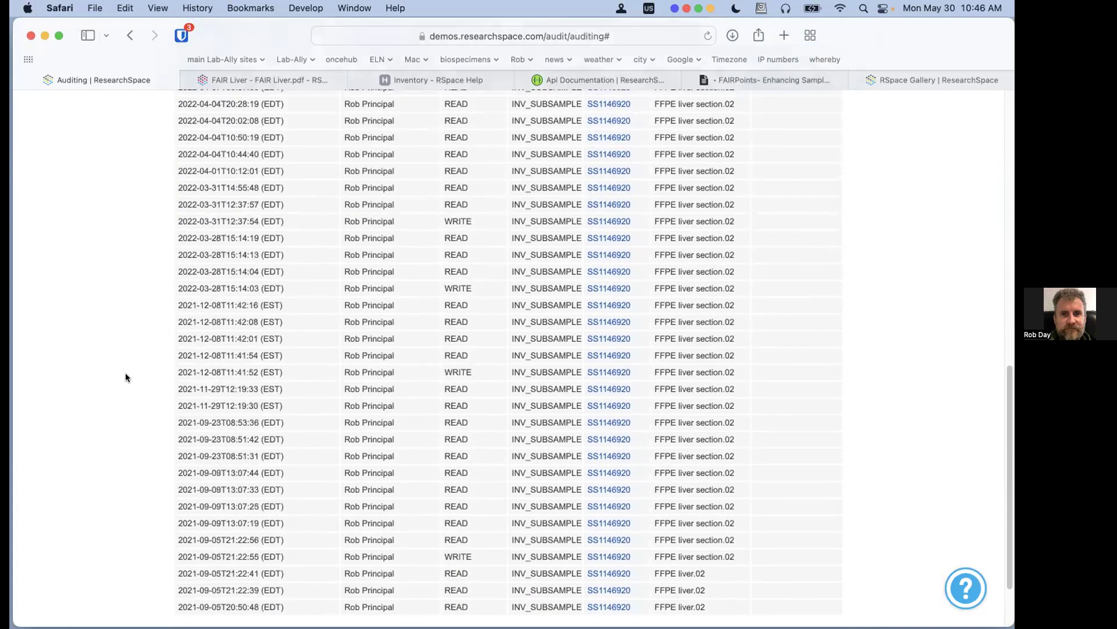
left_click(206, 554)
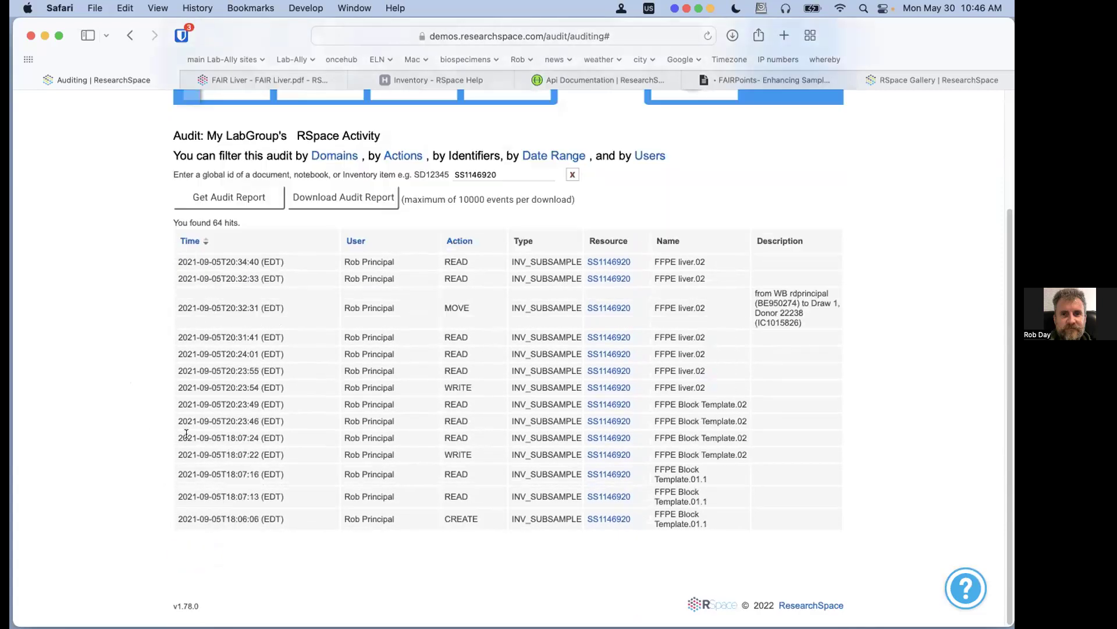
left_click_drag(460, 515, 416, 518)
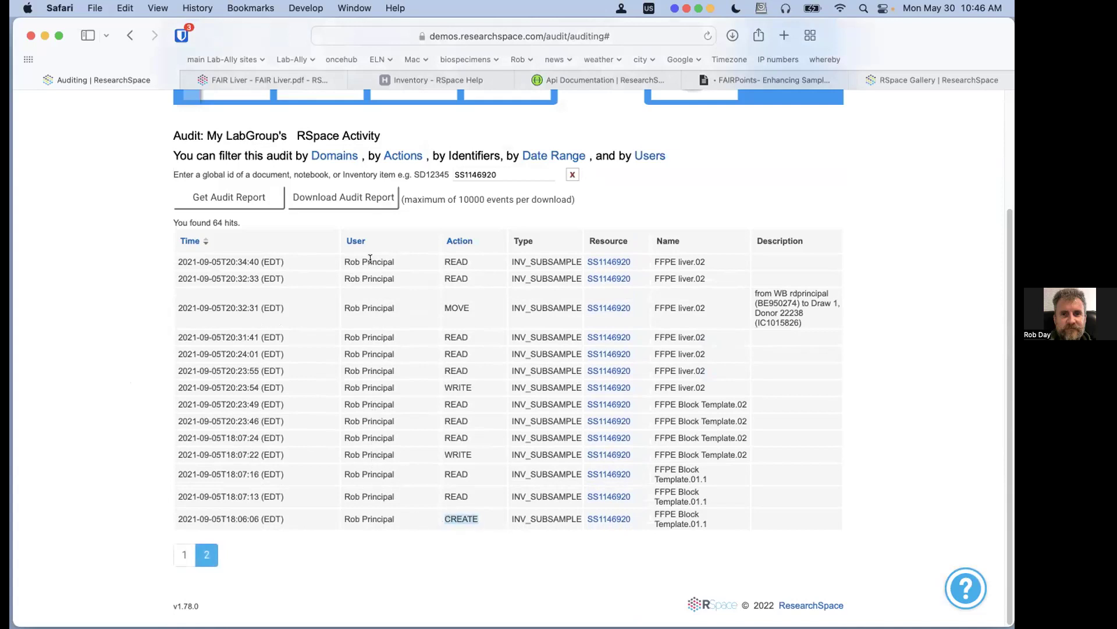
scroll(302, 408, "up", 3)
scroll(236, 365, "down", 3)
left_click(183, 540)
scroll(623, 372, "up", 1)
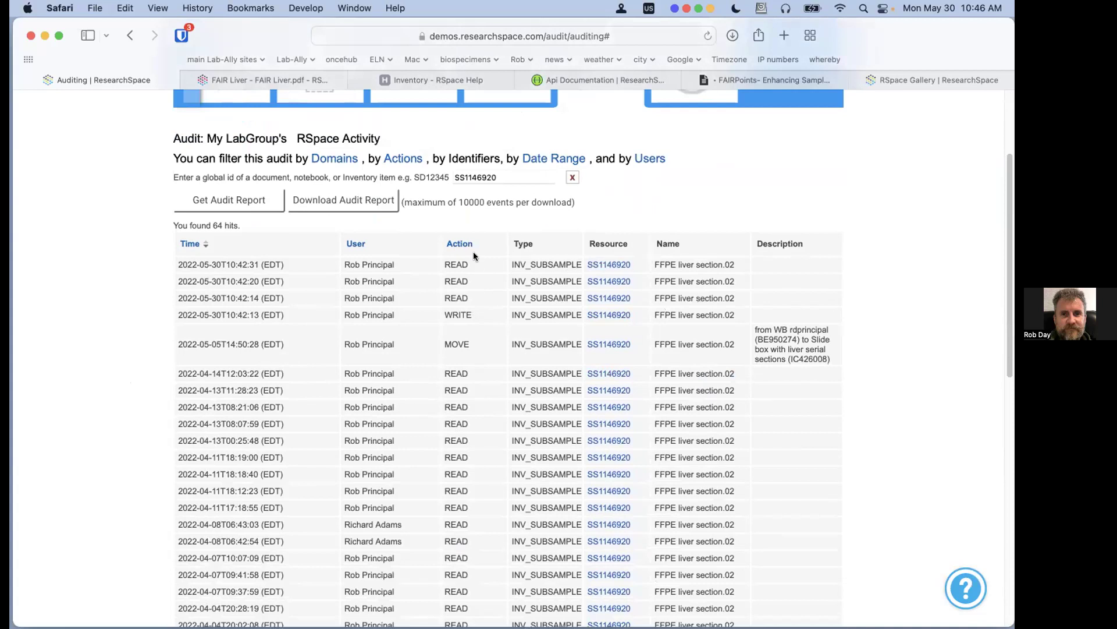
scroll(438, 349, "down", 10)
scroll(438, 349, "down", 5)
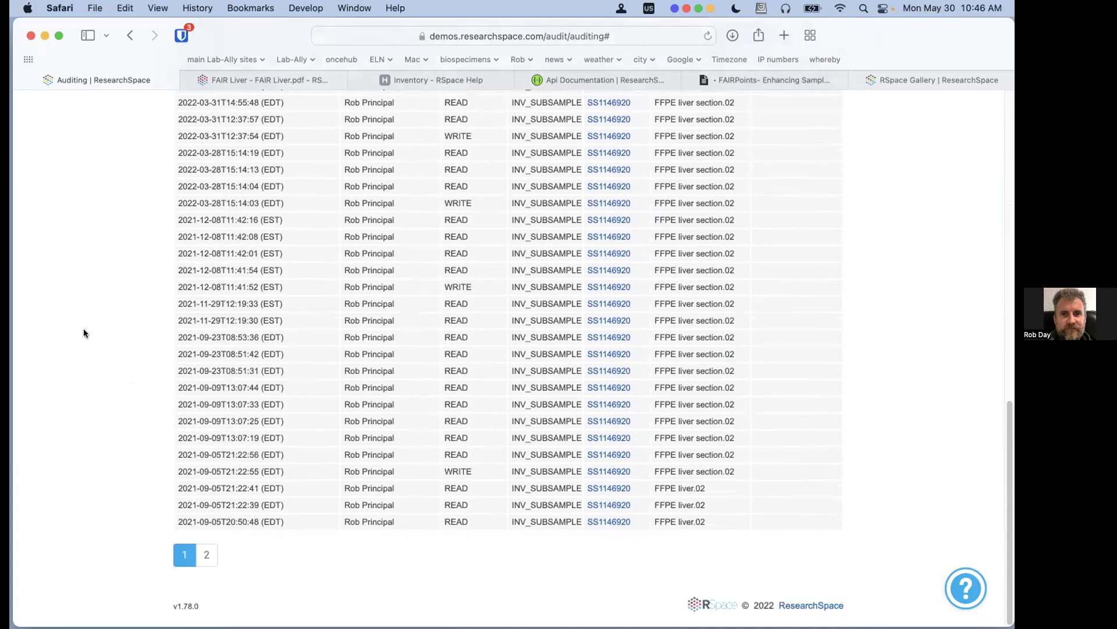
scroll(92, 329, "up", 15)
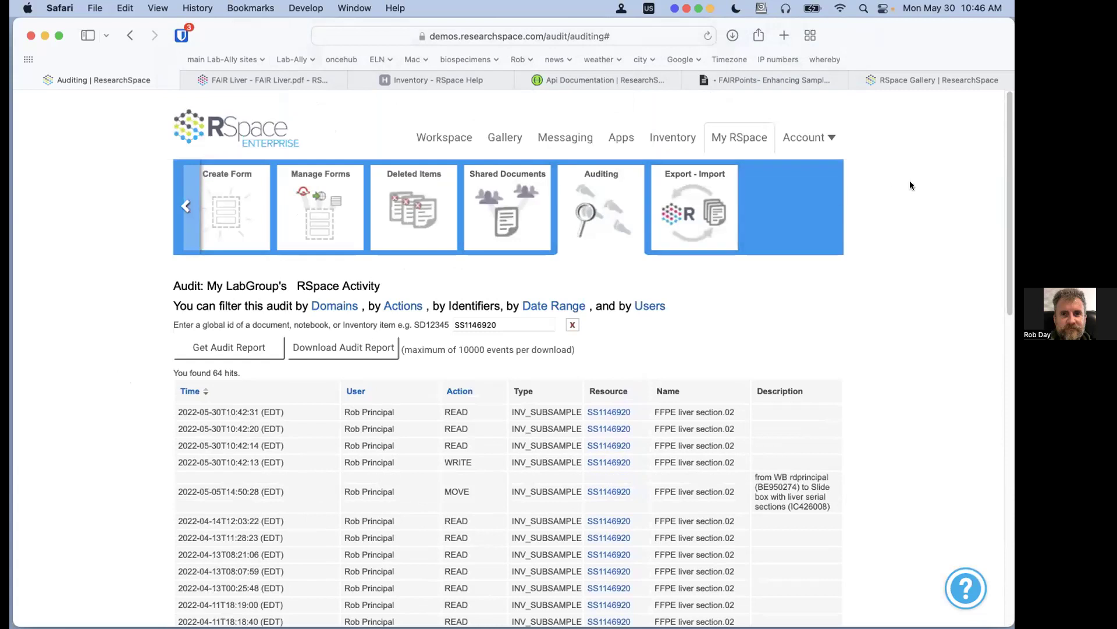
Reopen the FAIR Liver document from the Workspace
left_click(438, 129)
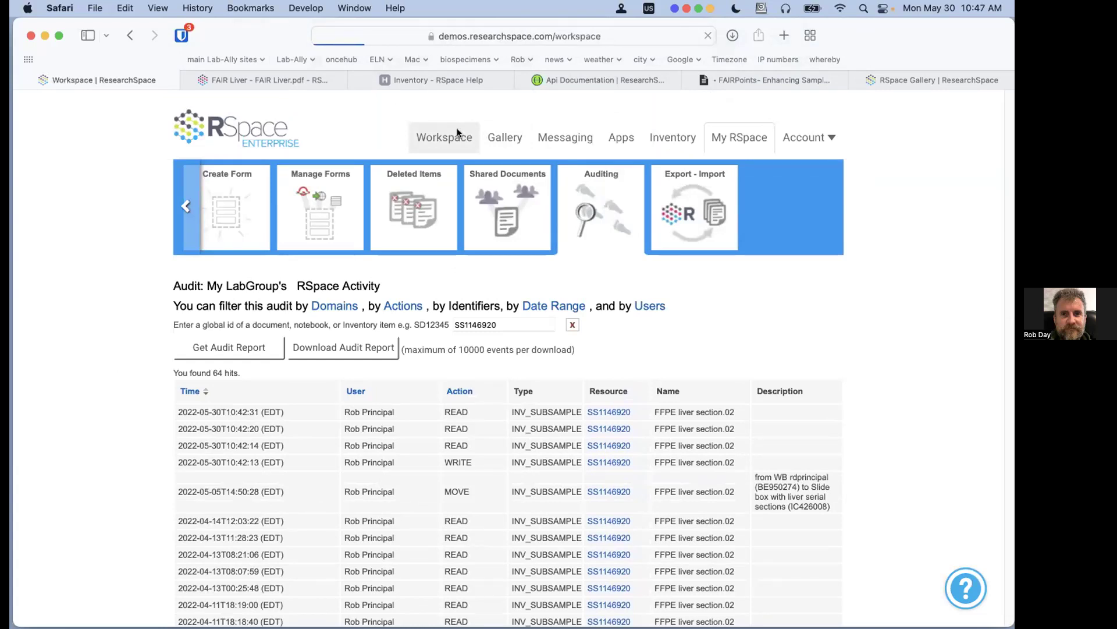
left_click(282, 257)
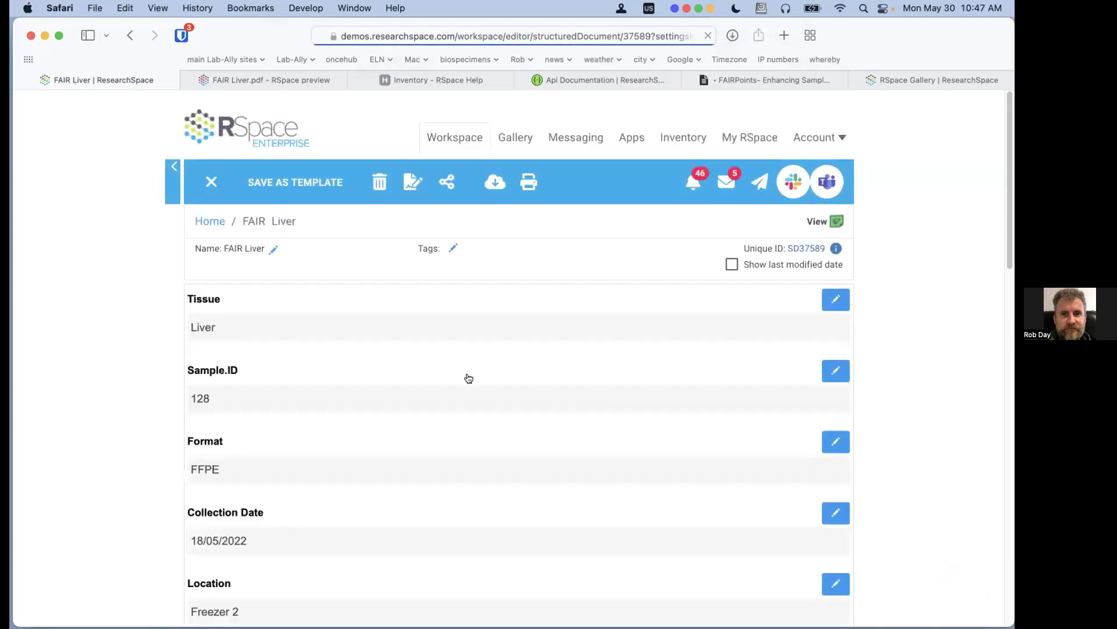
Export the Fair liver list of materials from the Description and Image field as a full CSV, then close the list
scroll(838, 378, "down", 5)
left_click(851, 262)
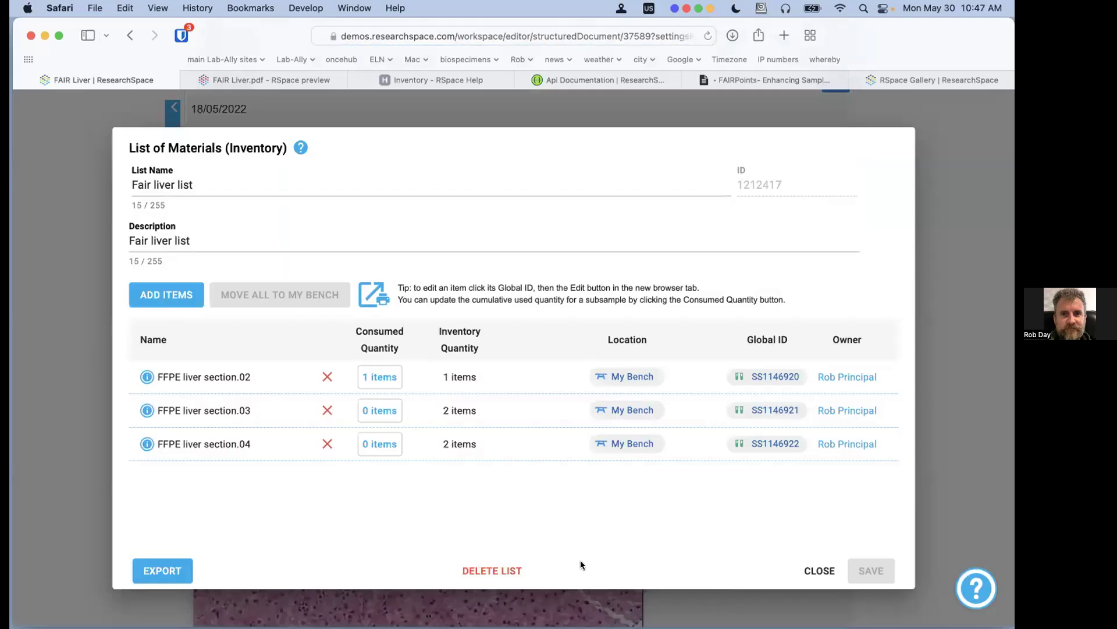
left_click(168, 571)
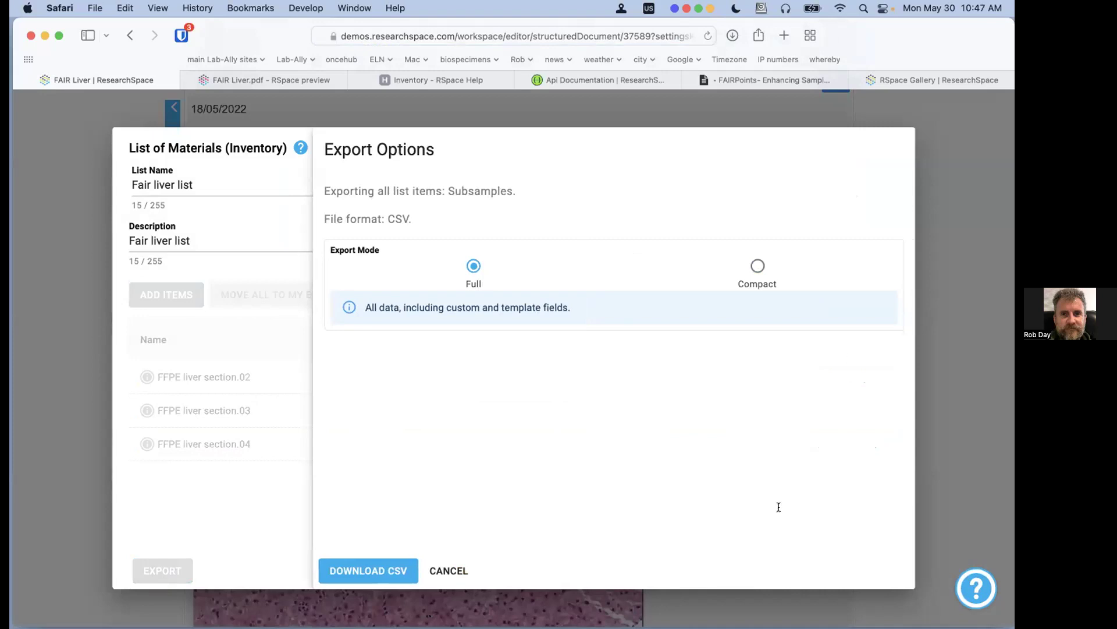
left_click(373, 569)
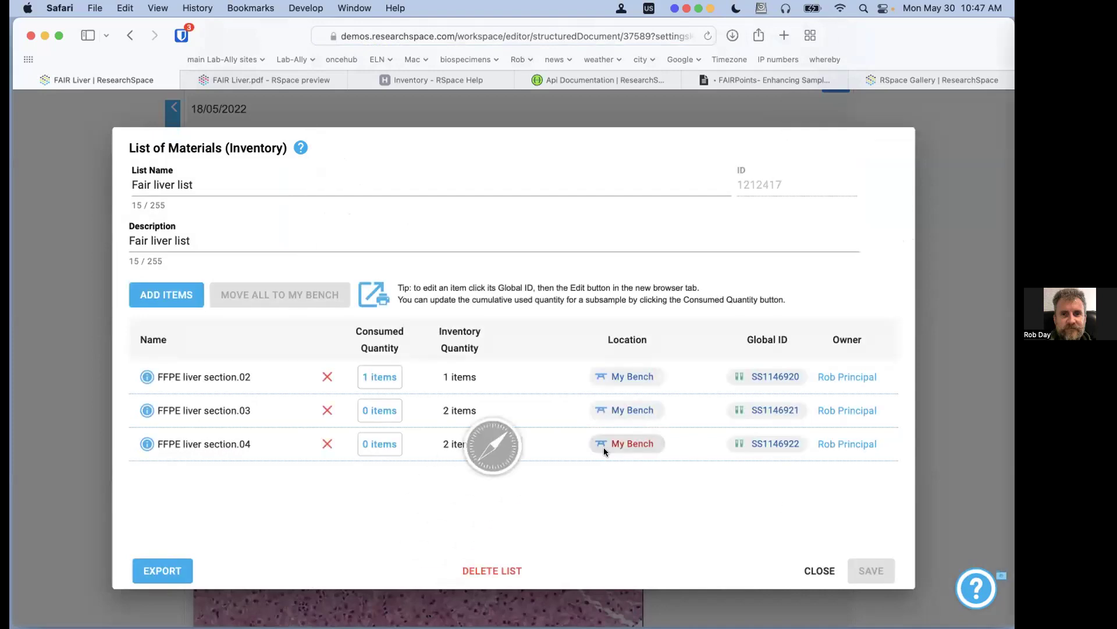
left_click(822, 569)
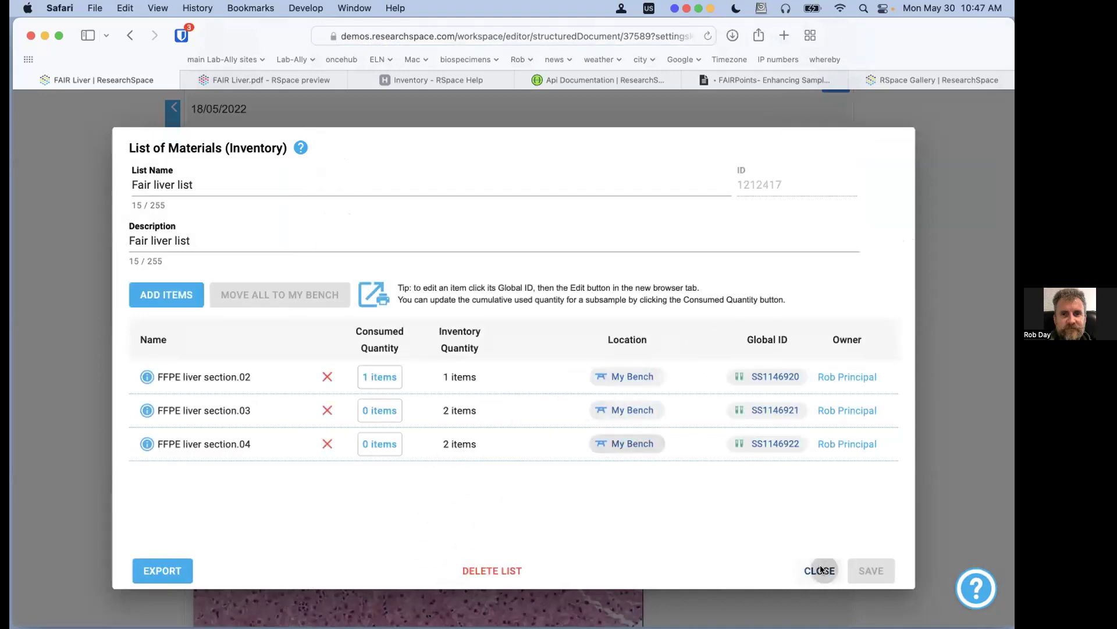
Open the Description and Image field for editing and add an empty line below the attached RTF file
scroll(697, 411, "down", 6)
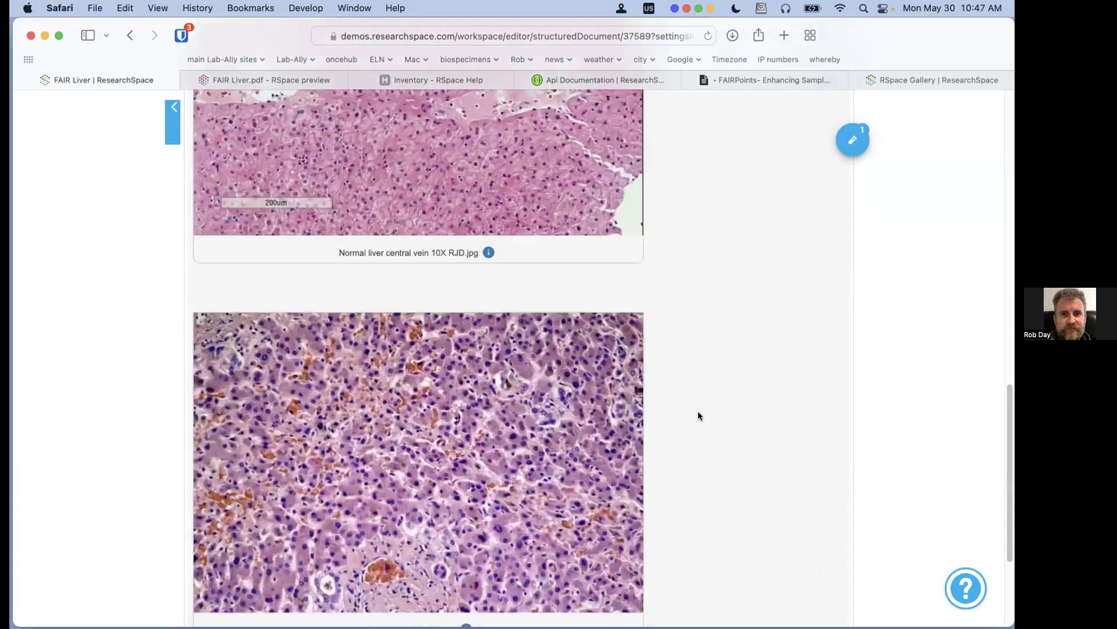
scroll(698, 411, "up", 7)
left_click(836, 268)
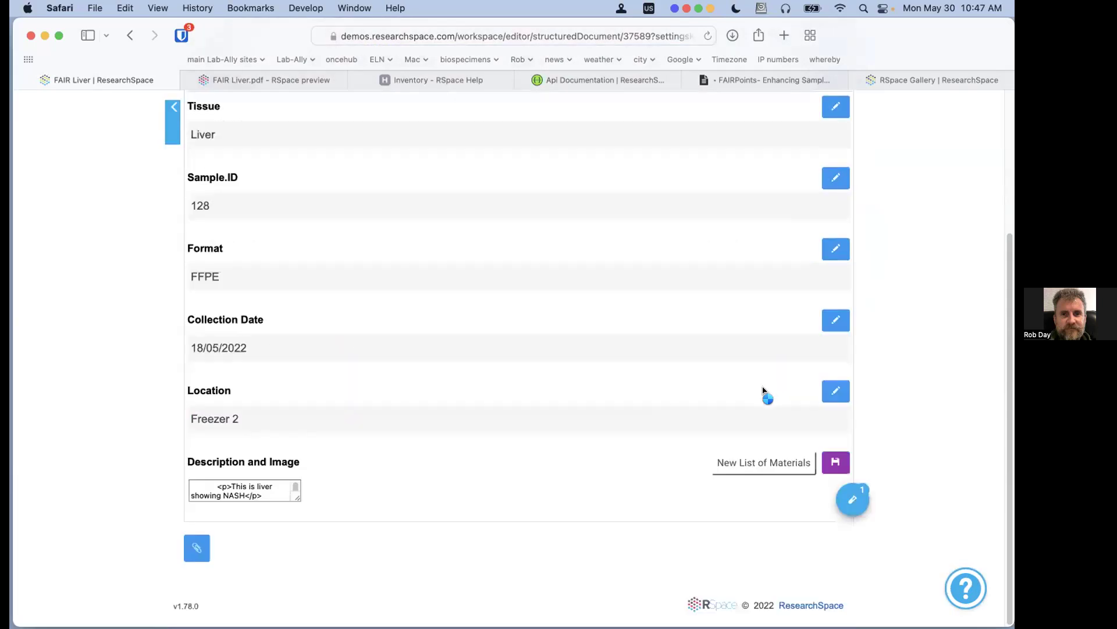
scroll(655, 381, "down", 10)
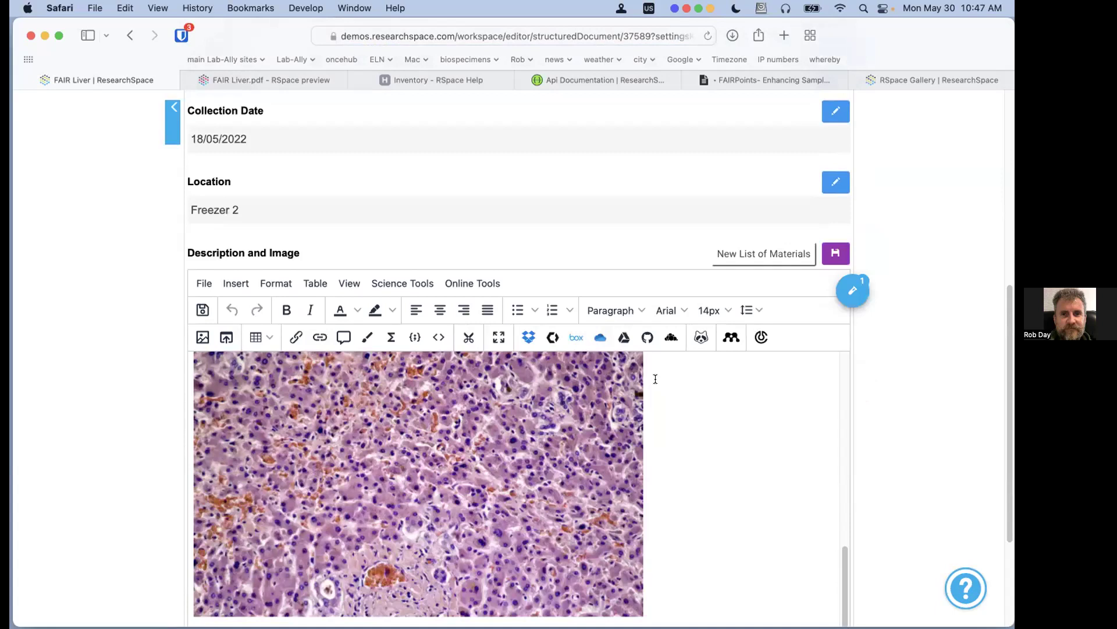
scroll(592, 370, "up", 5)
left_click(466, 233)
key("Return")
Insert rsinventory_export_2022-05-30T14-47-20Z.csv from the Downloads folder in Finder below the RTF attachment
mouse_move(978, 603)
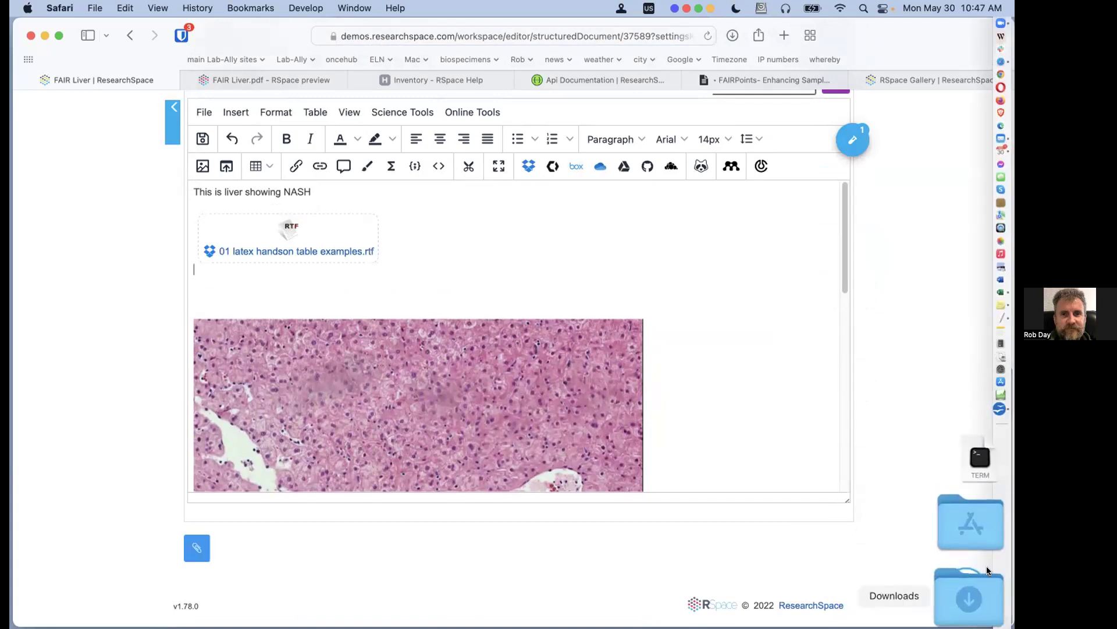
left_click(984, 573)
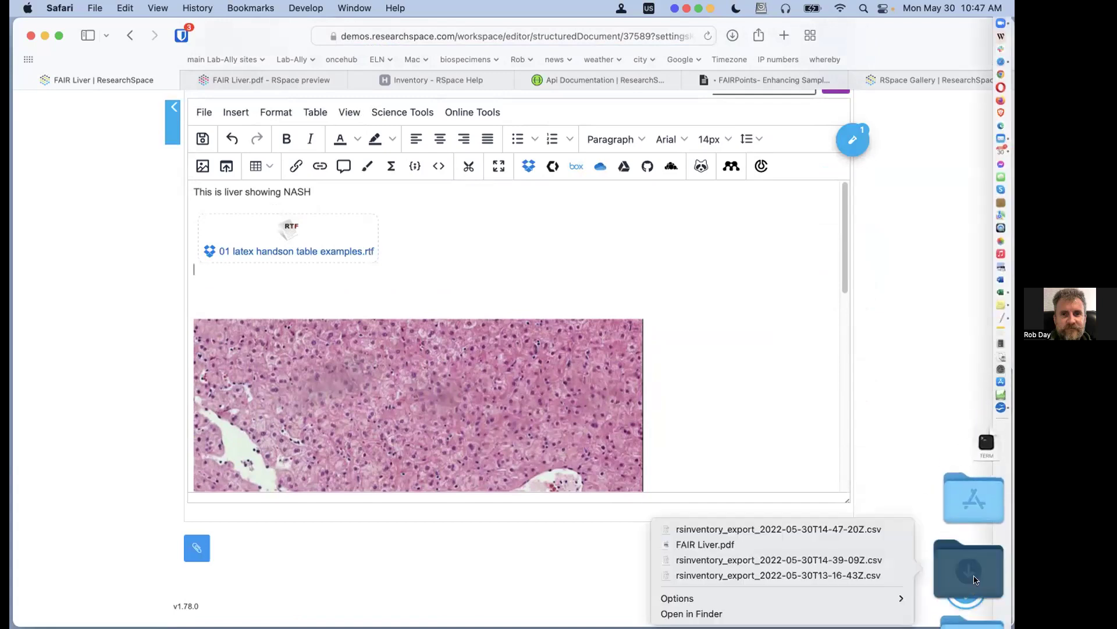
left_click(750, 608)
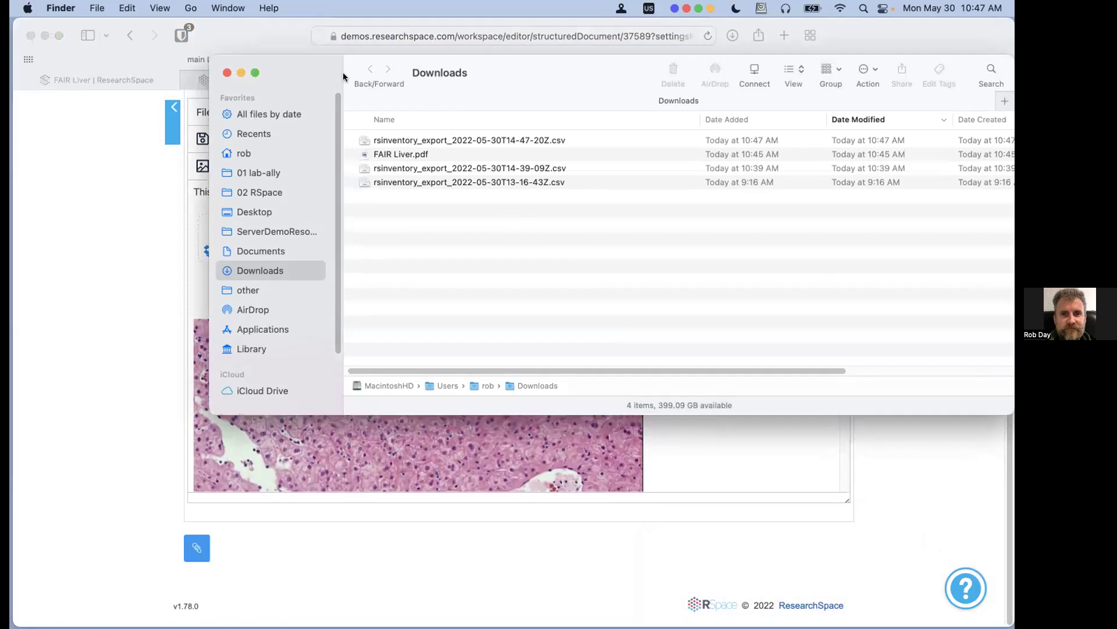
left_click_drag(344, 72, 617, 120)
left_click(652, 184)
left_click_drag(630, 186, 308, 288)
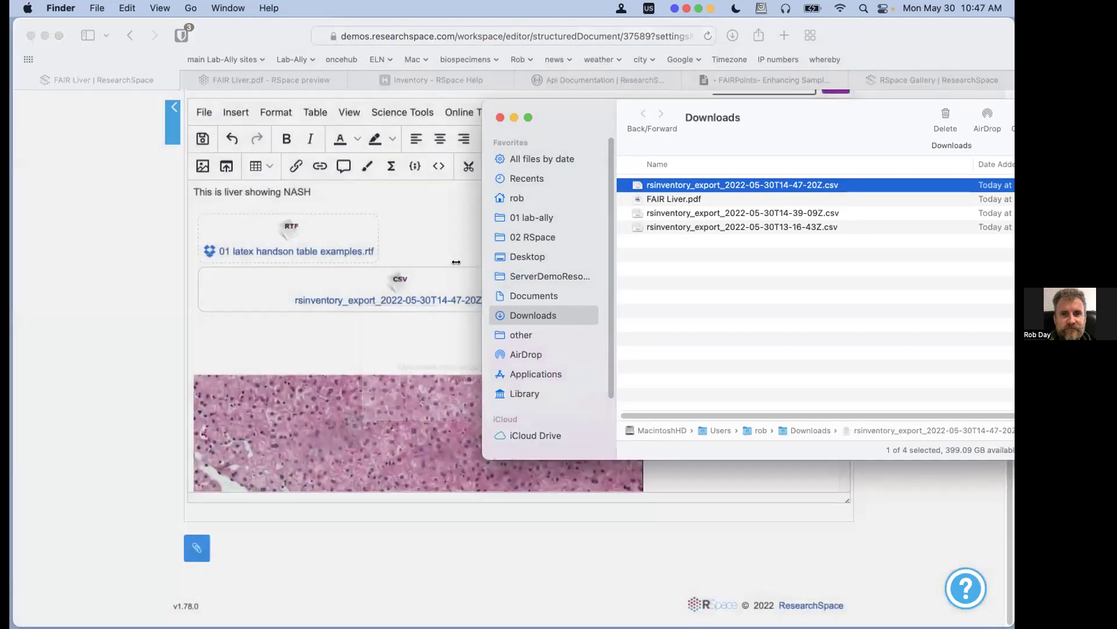
left_click(455, 255)
From the Fair liver list, view the Inventory record of subsample SS1146920, then return to the list
scroll(661, 351, "up", 2)
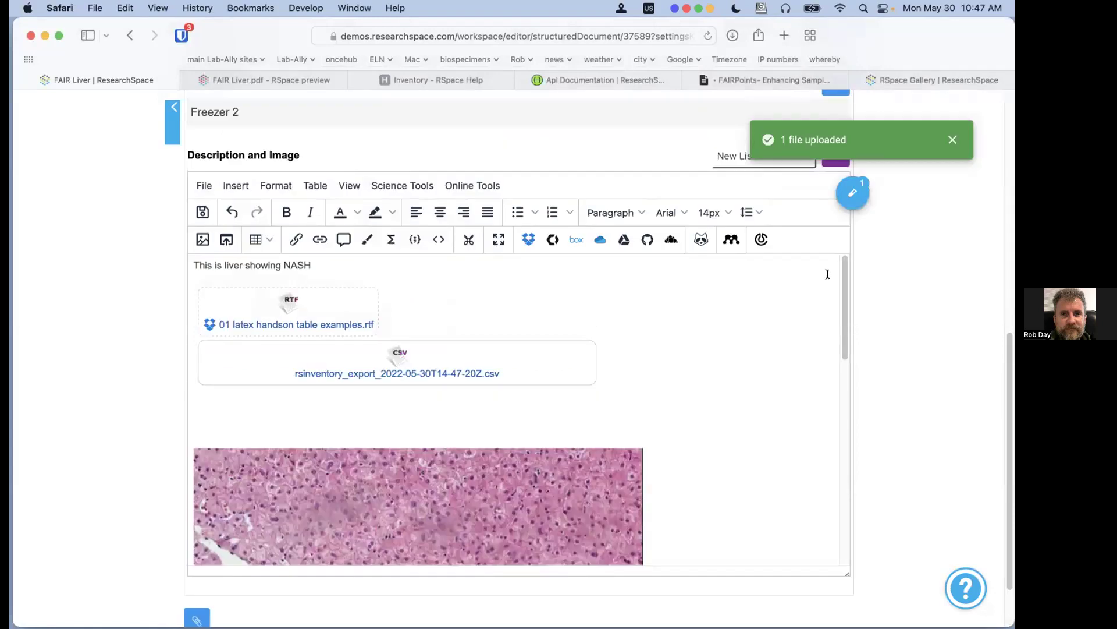
mouse_move(852, 192)
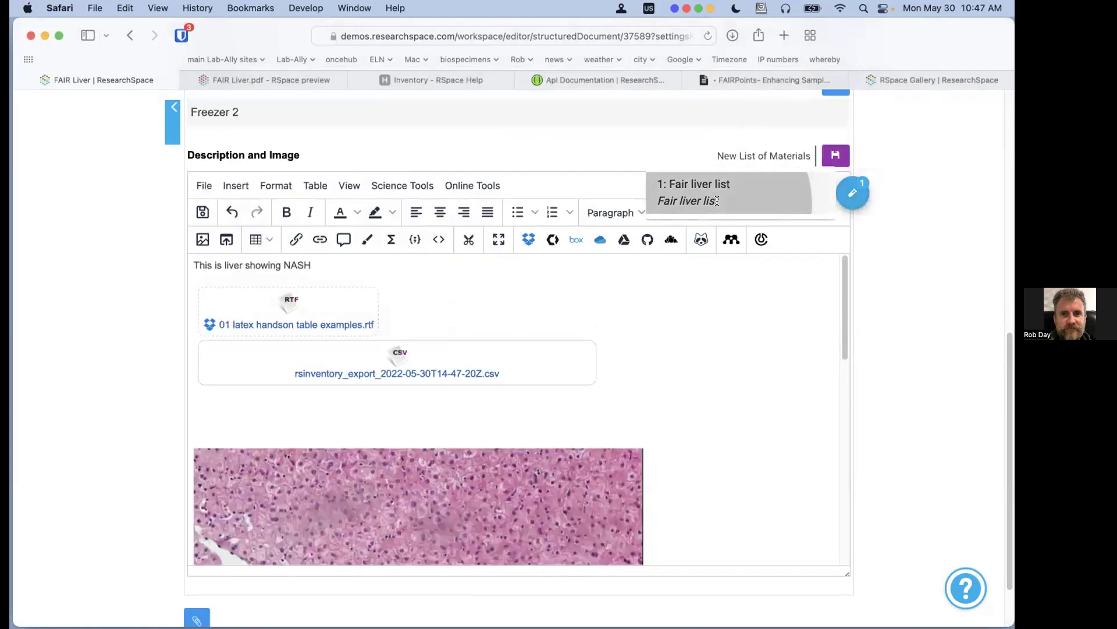
left_click(717, 201)
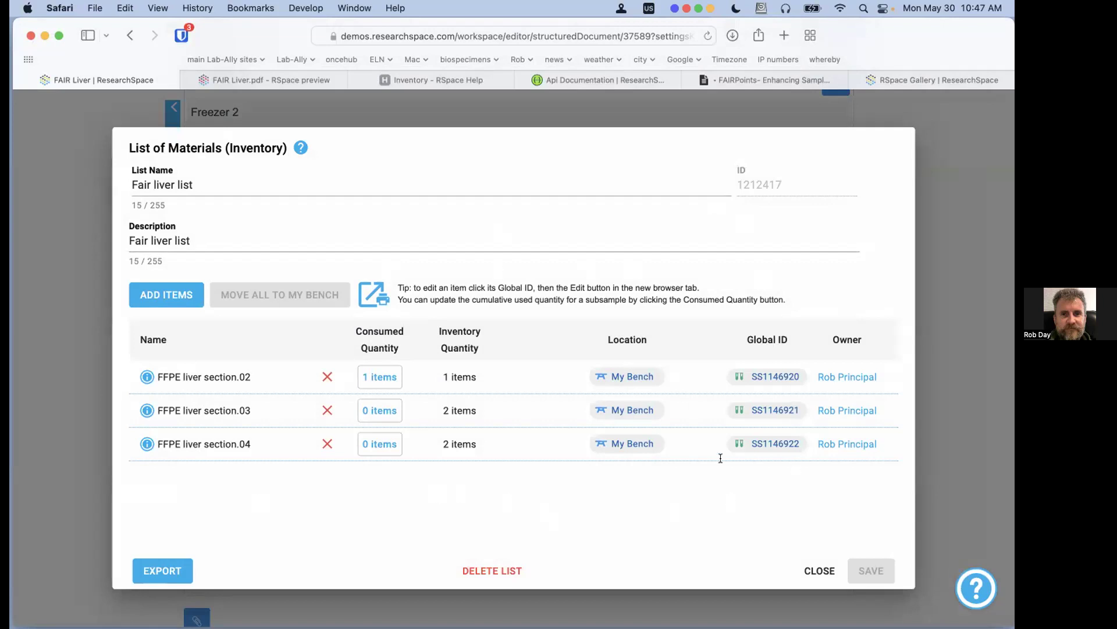
left_click(787, 375)
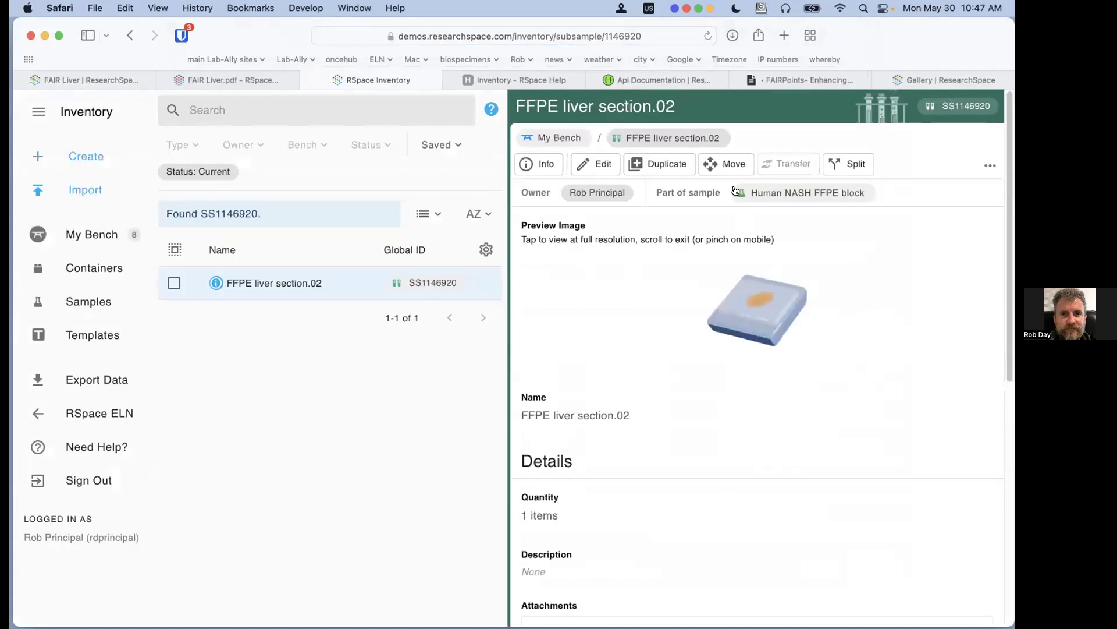
left_click(68, 79)
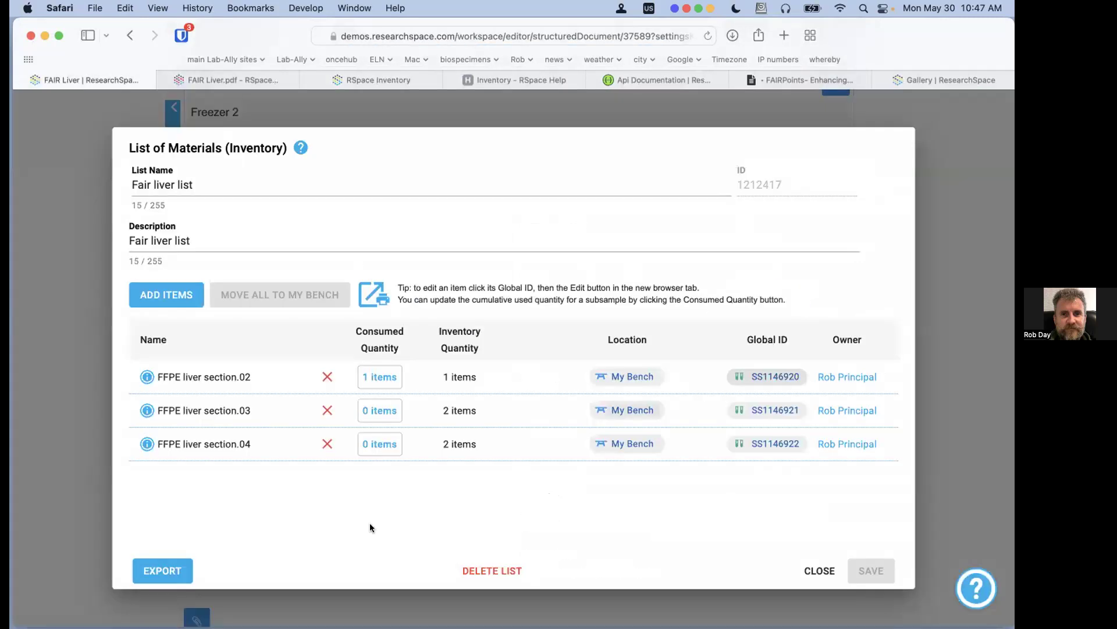
Check the export options of the Fair liver list without exporting, and close the list
left_click(162, 570)
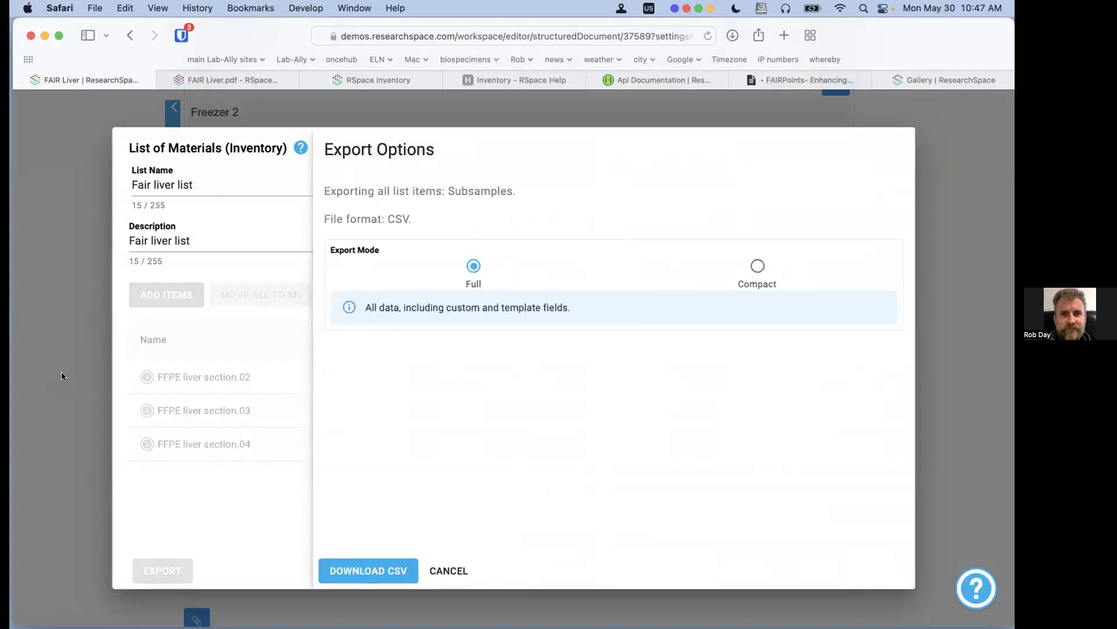
left_click(449, 571)
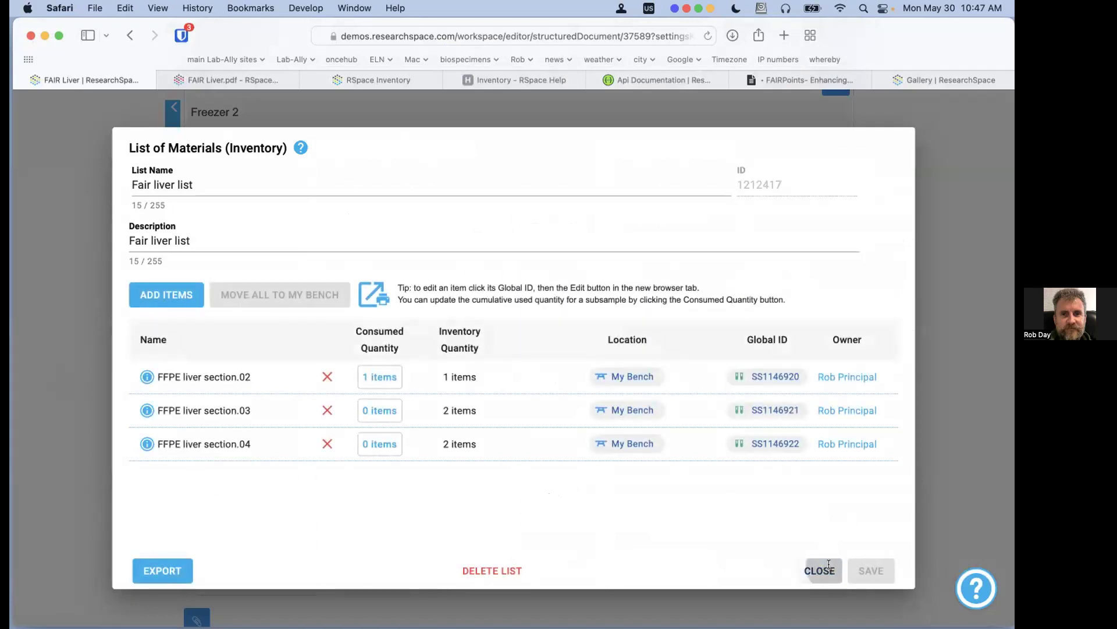
left_click(818, 571)
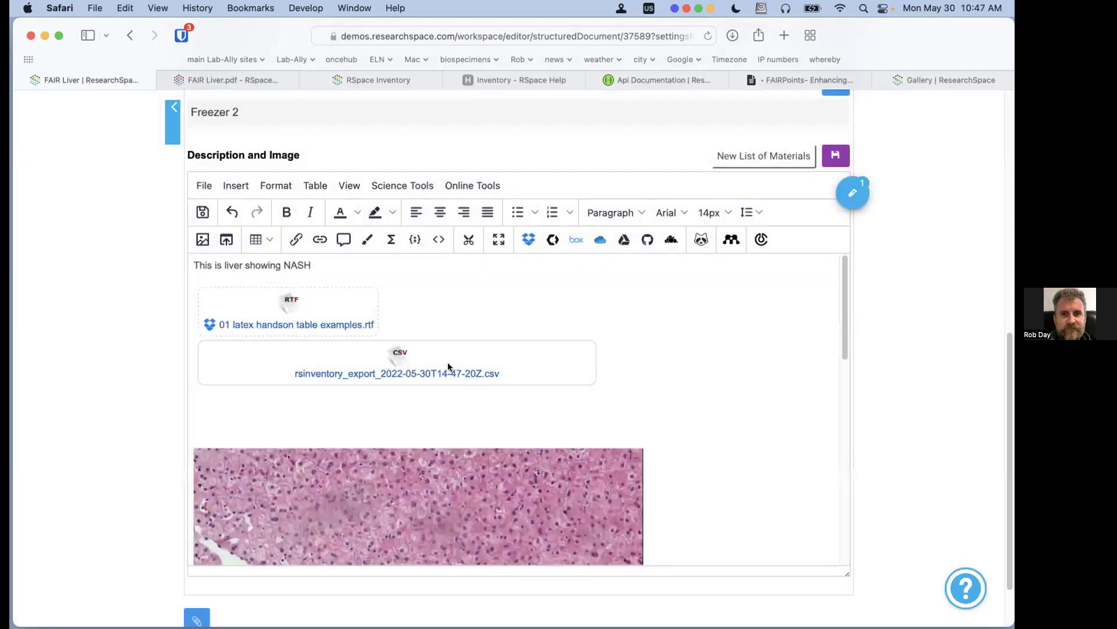
Preview the attached inventory export CSV in the document viewer, read through it and close the preview
left_click(404, 373)
left_click(421, 317)
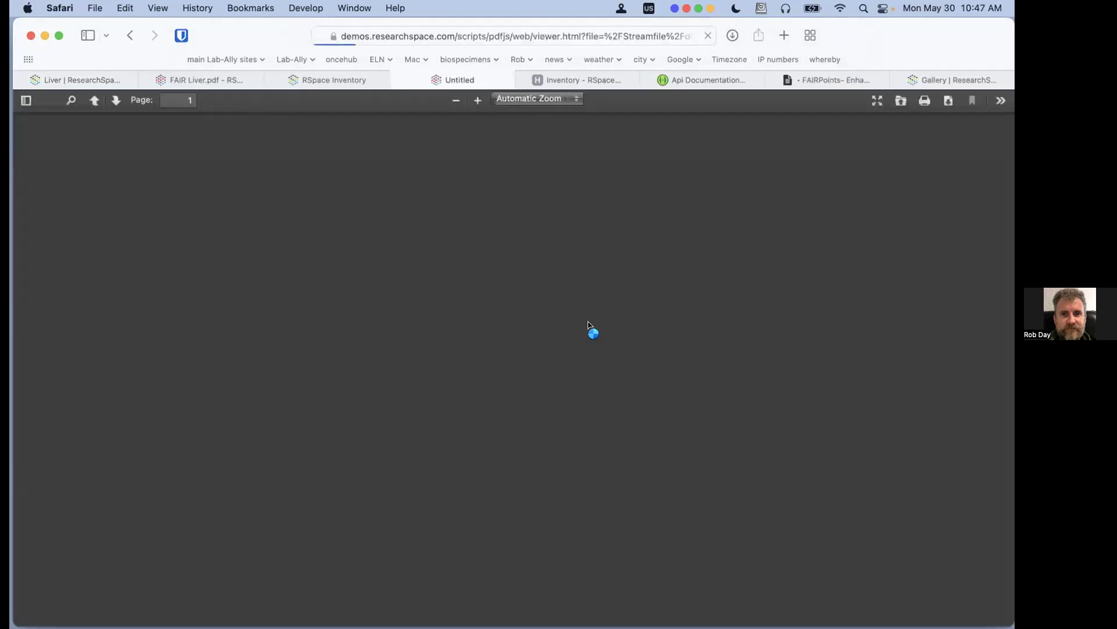
scroll(609, 375, "down", 10)
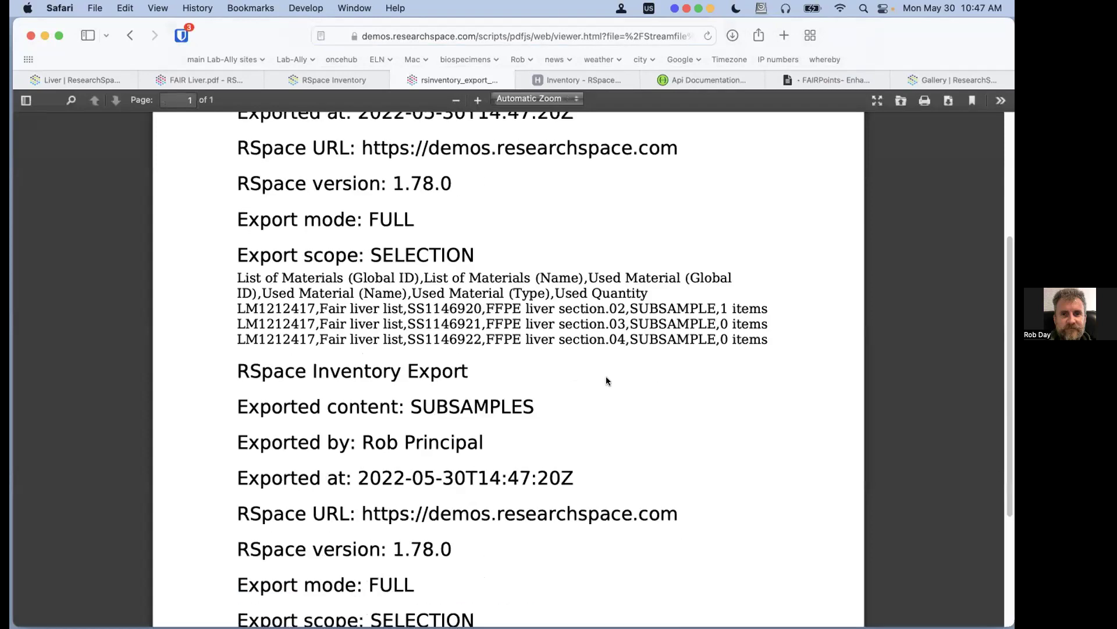
scroll(606, 381, "up", 10)
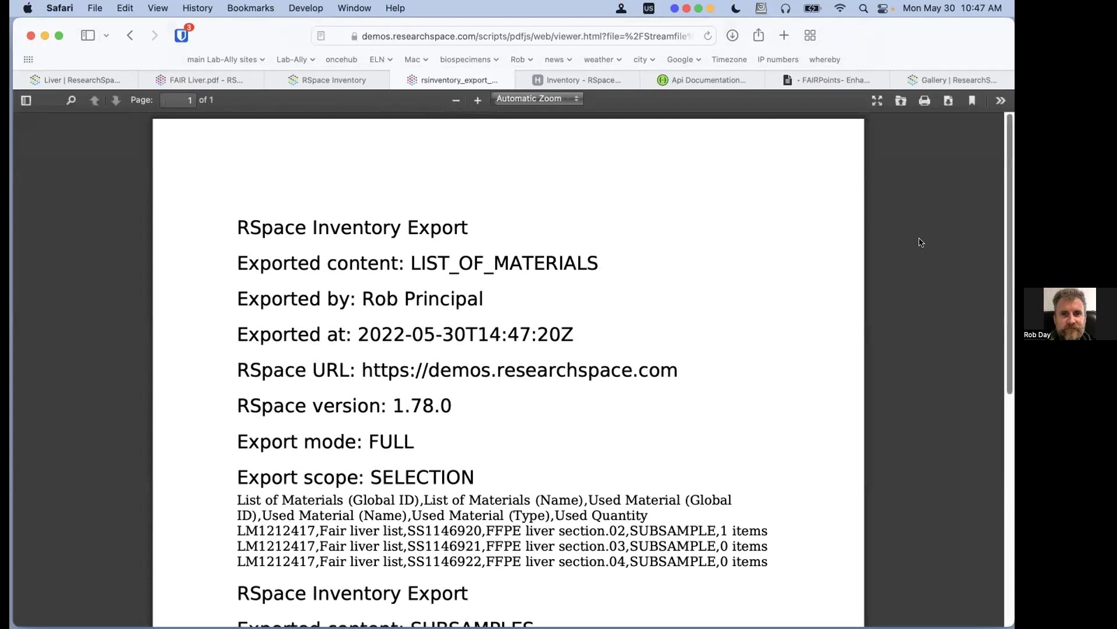
left_click(394, 78)
Open rsinventory_export_2022-05-30T14-47-20Z.csv from Downloads in OpenOffice Calc as comma-separated Unicode (UTF-8), examine its columns across the sheet, and close it
mouse_move(998, 527)
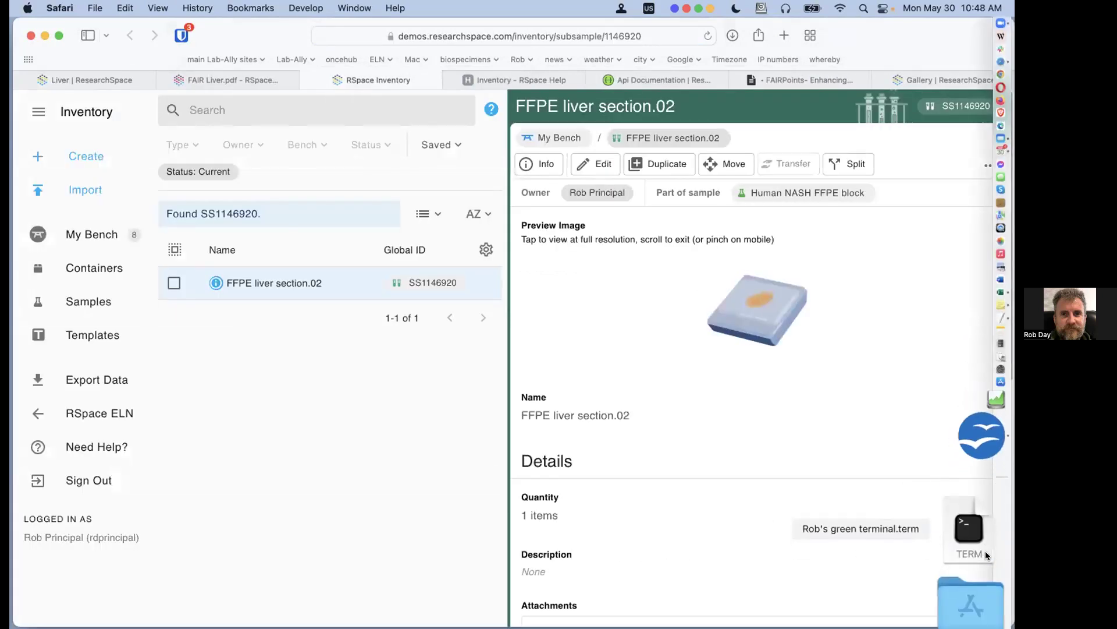
left_click(979, 573)
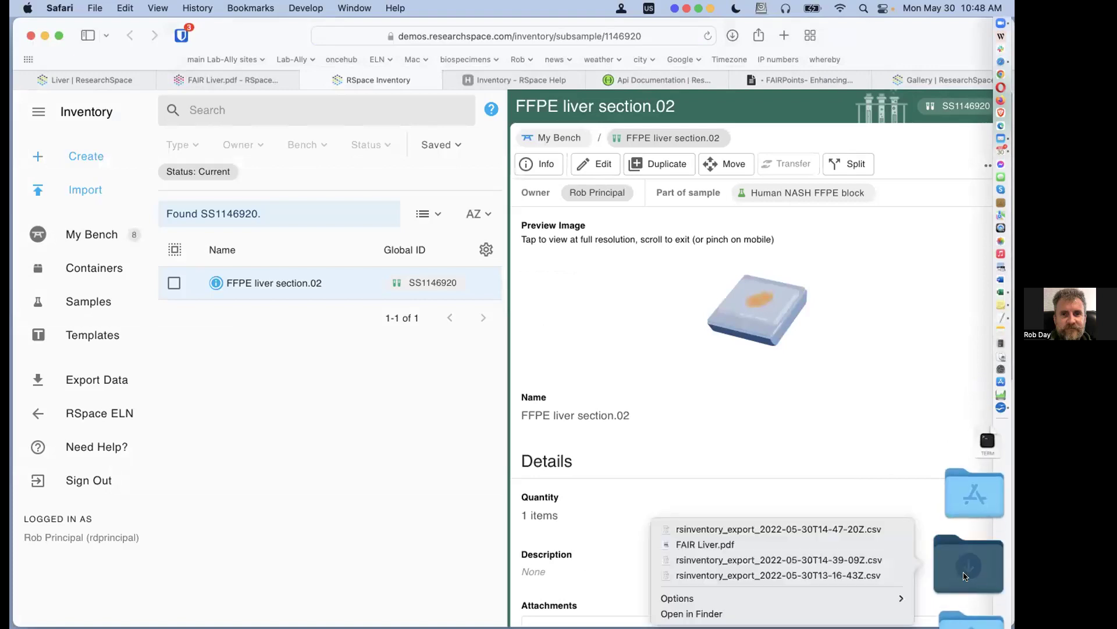
left_click(805, 528)
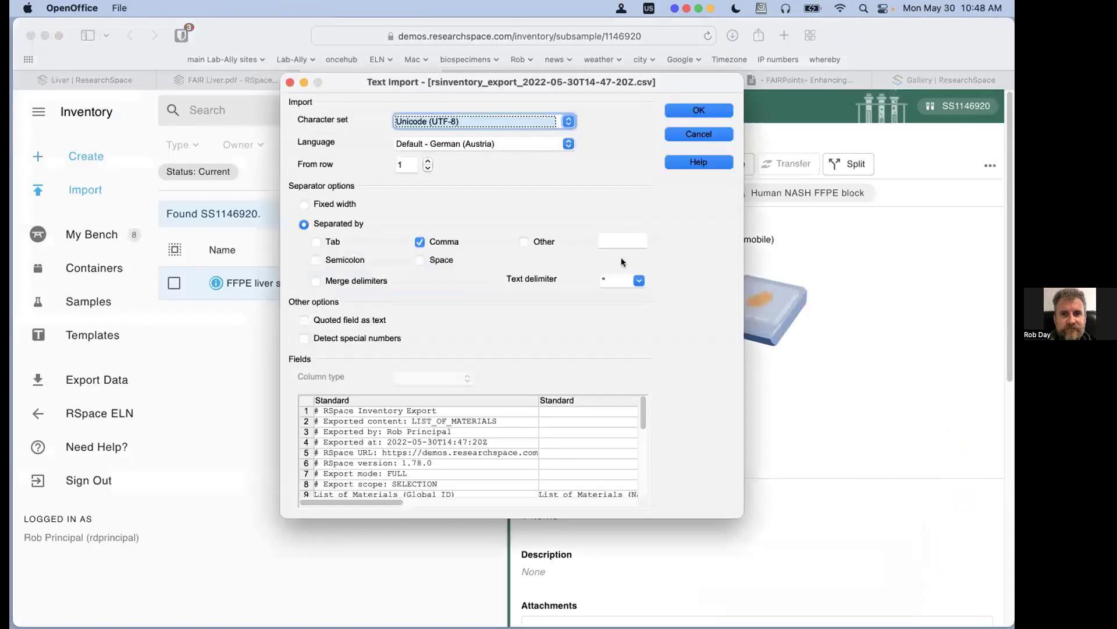
left_click(698, 111)
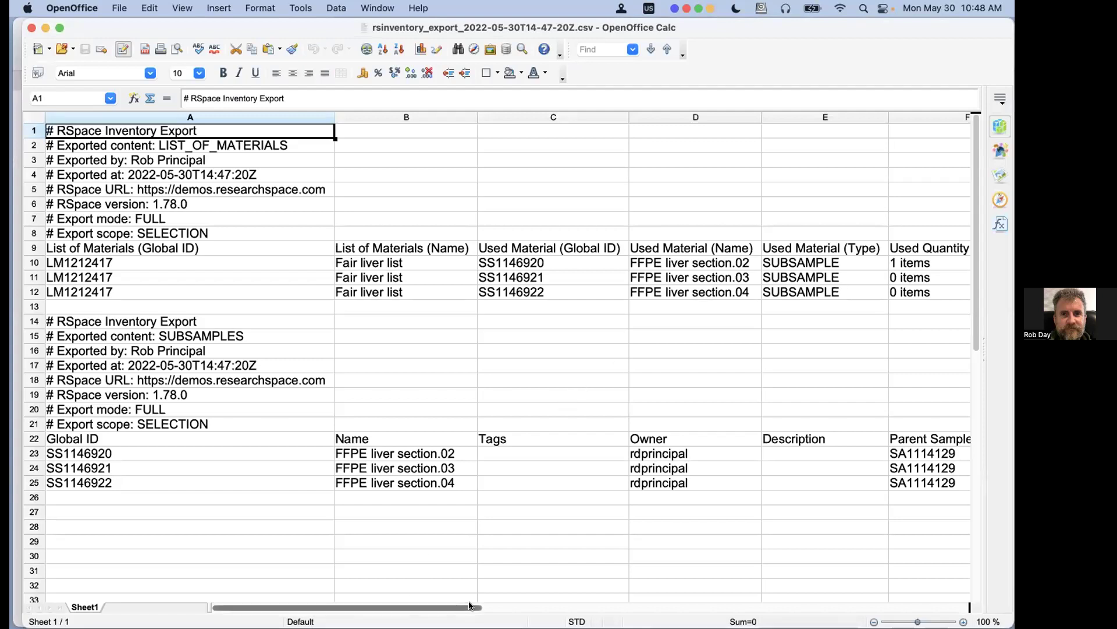
left_click_drag(408, 609, 516, 608)
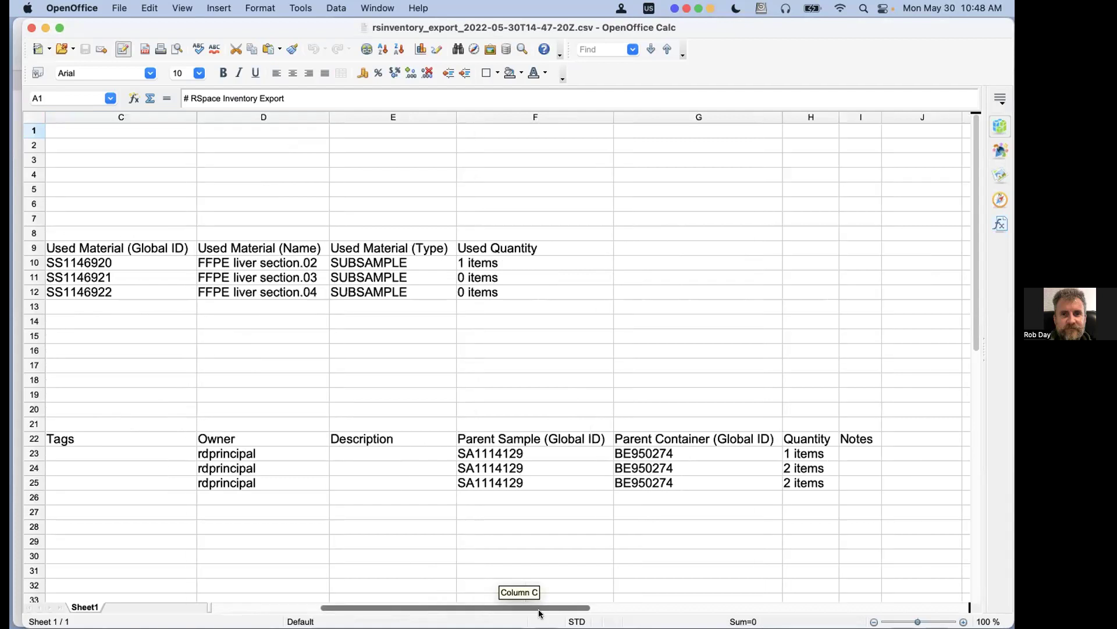
left_click_drag(583, 608, 396, 574)
left_click(31, 28)
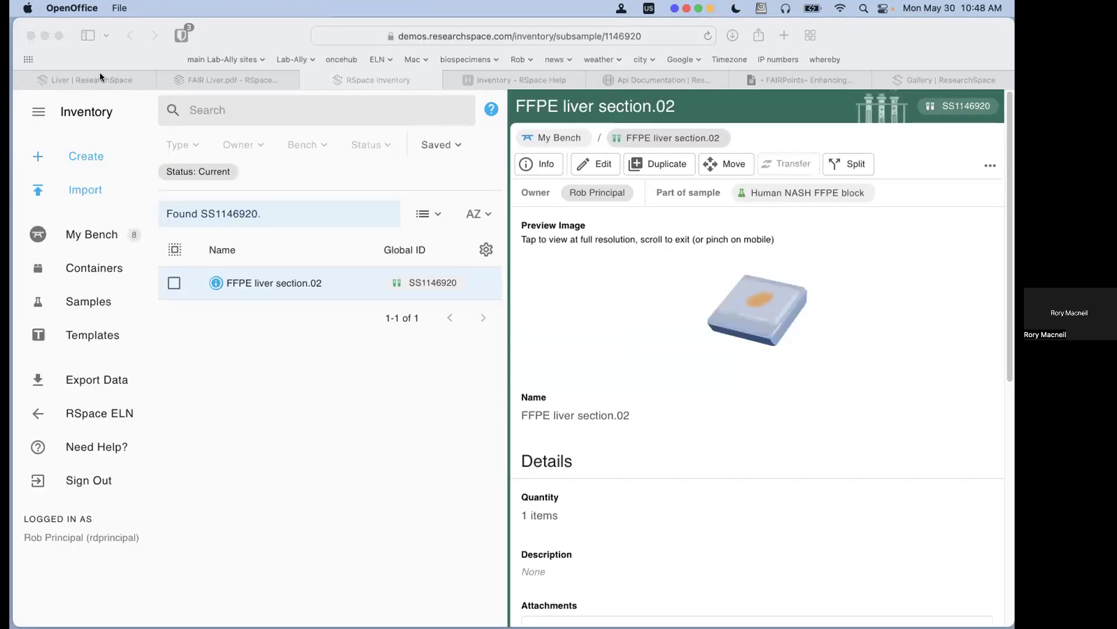
left_click(228, 29)
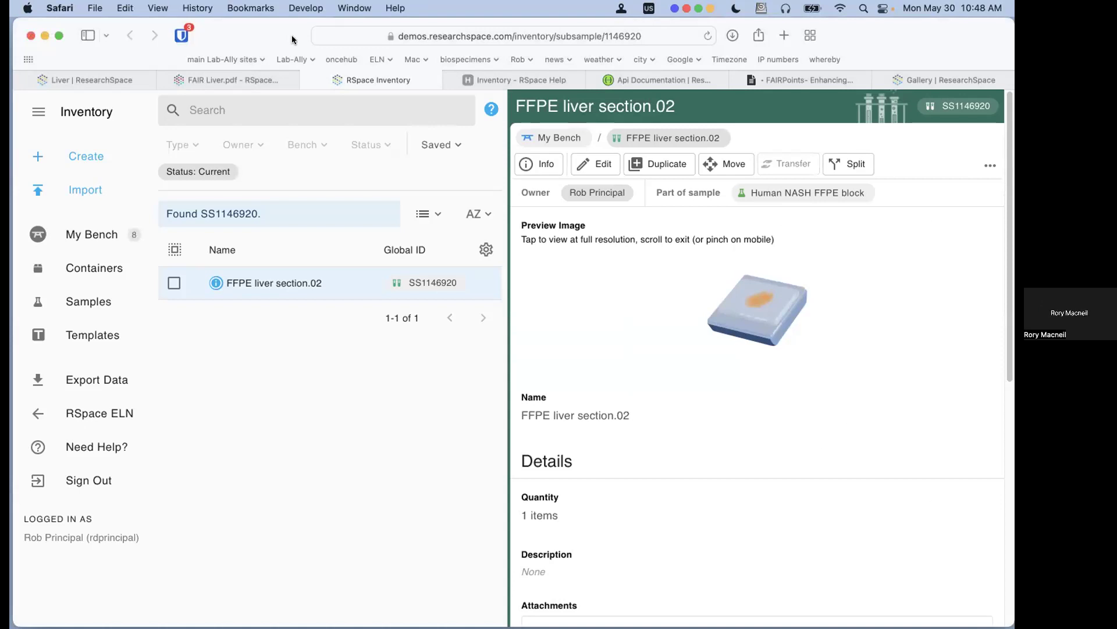
key("ctrl+Up")
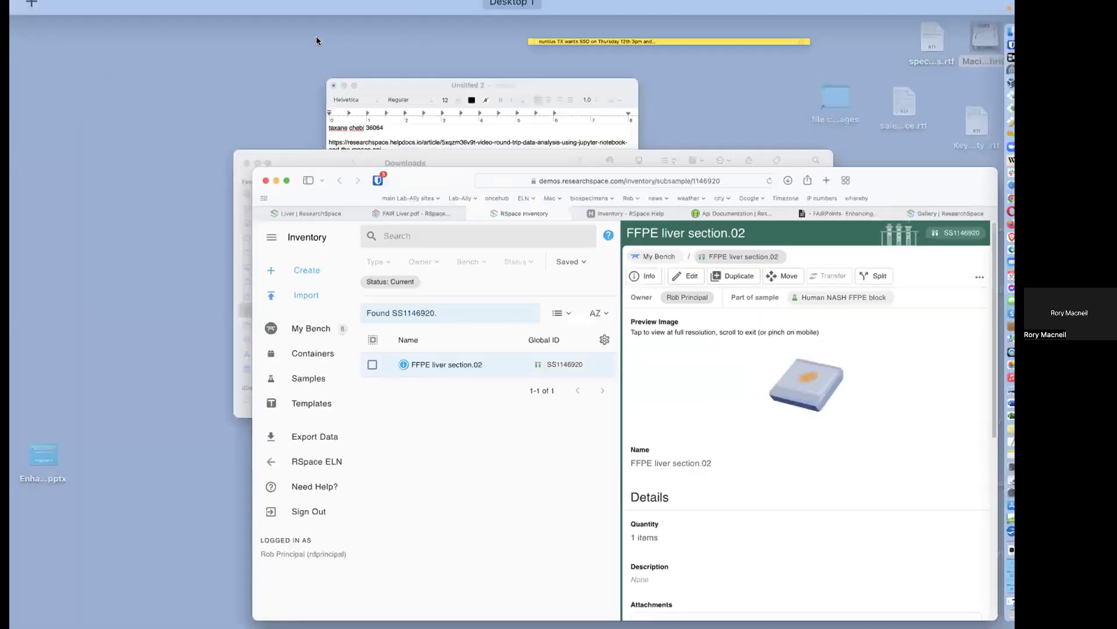
left_click(617, 516)
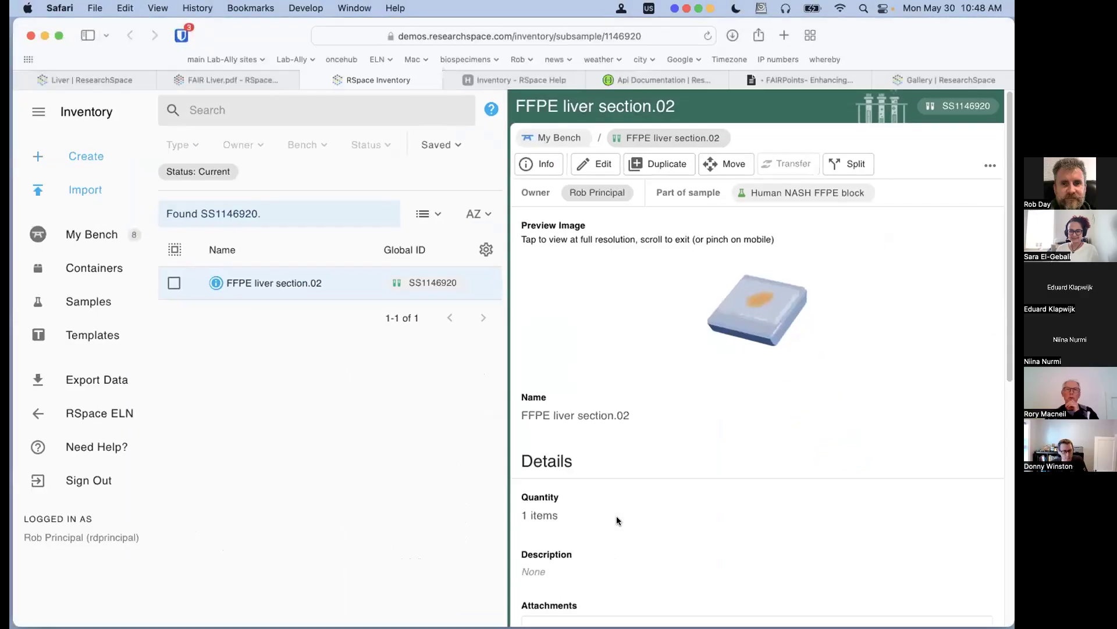
Close the RSpace Gallery page and the FAIRPoints HackMD page in Safari
left_click(945, 81)
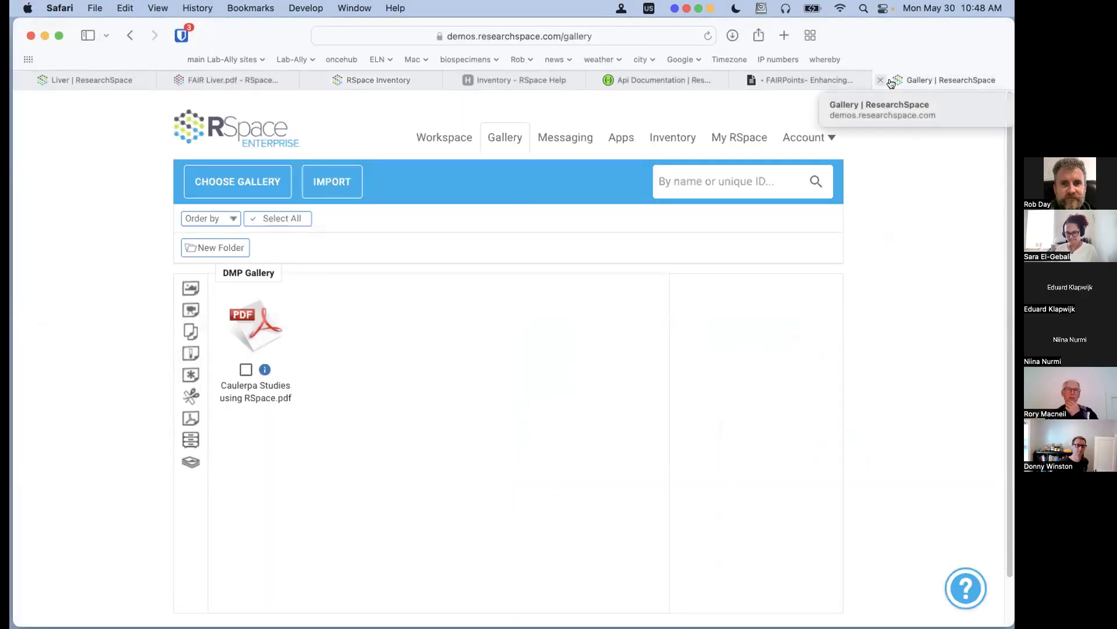
left_click(879, 81)
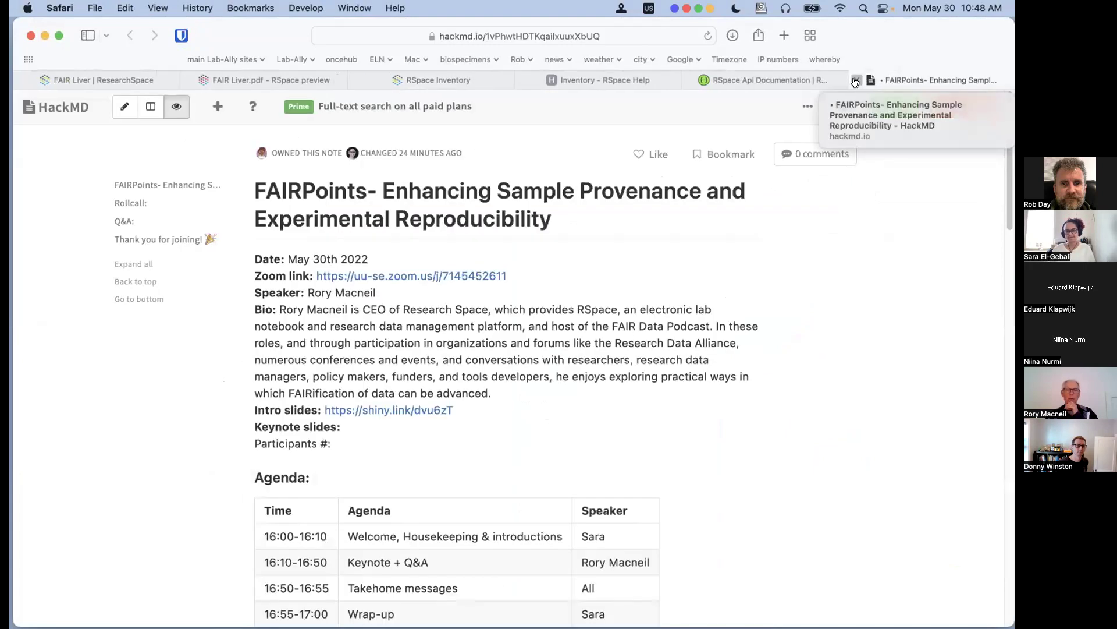
left_click(854, 81)
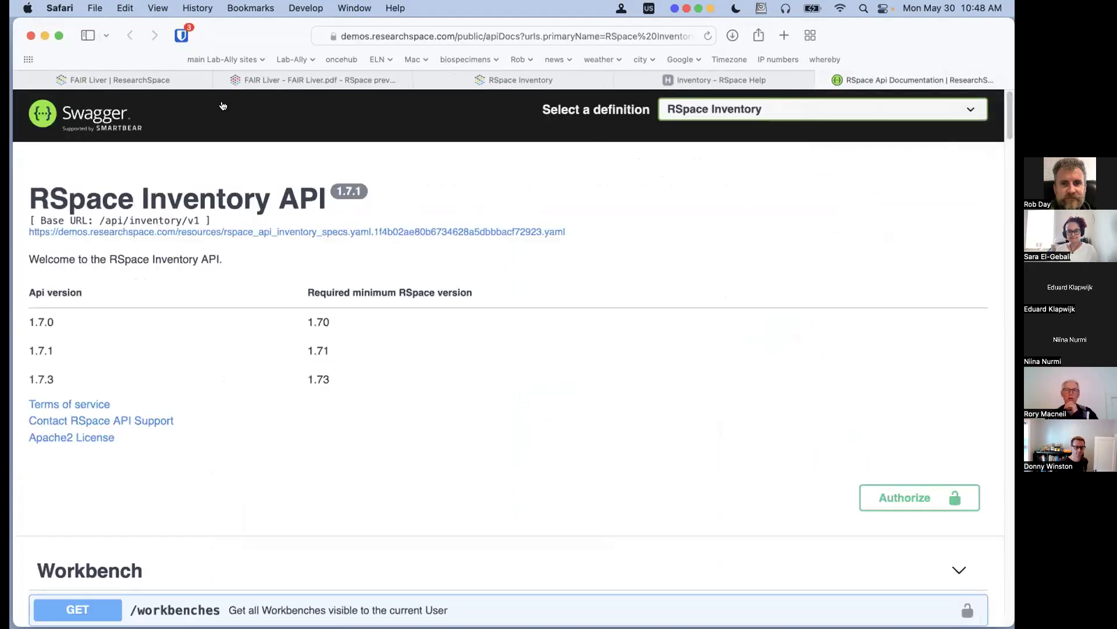